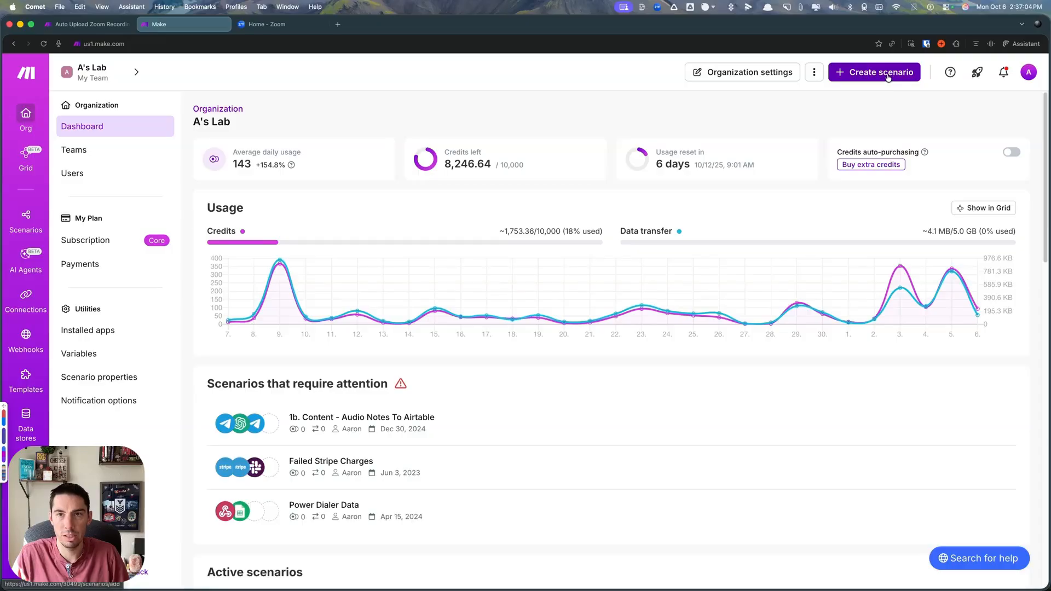
- Create a new scenario and add the Zoom Administration Watch Recordings trigger as its first module
{"action": "left_click", "coordinate": [888, 75]}
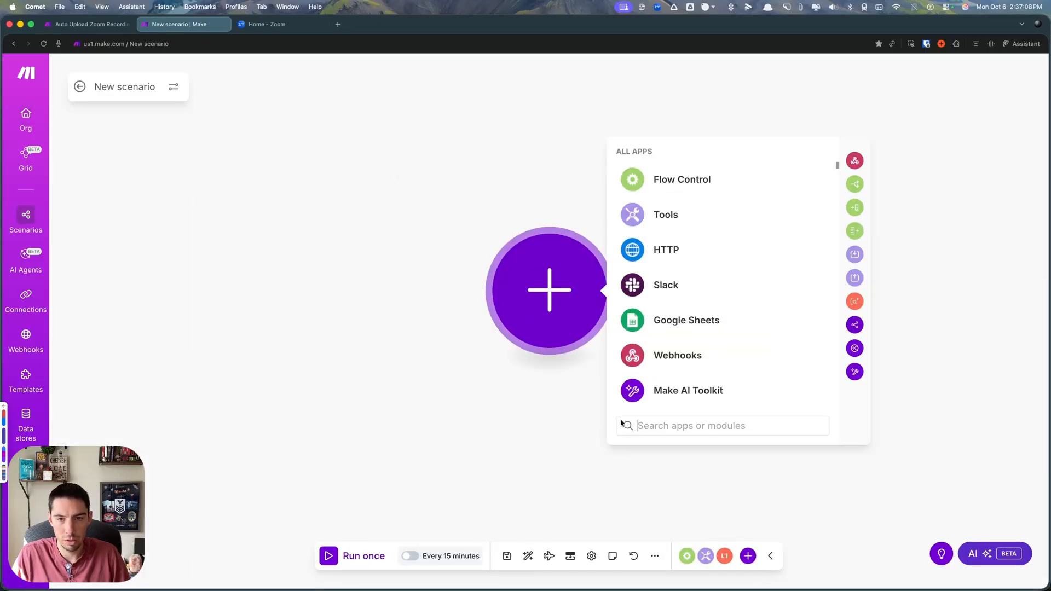
{"action": "left_click", "coordinate": [678, 425]}
{"action": "type", "text": "zoom"}
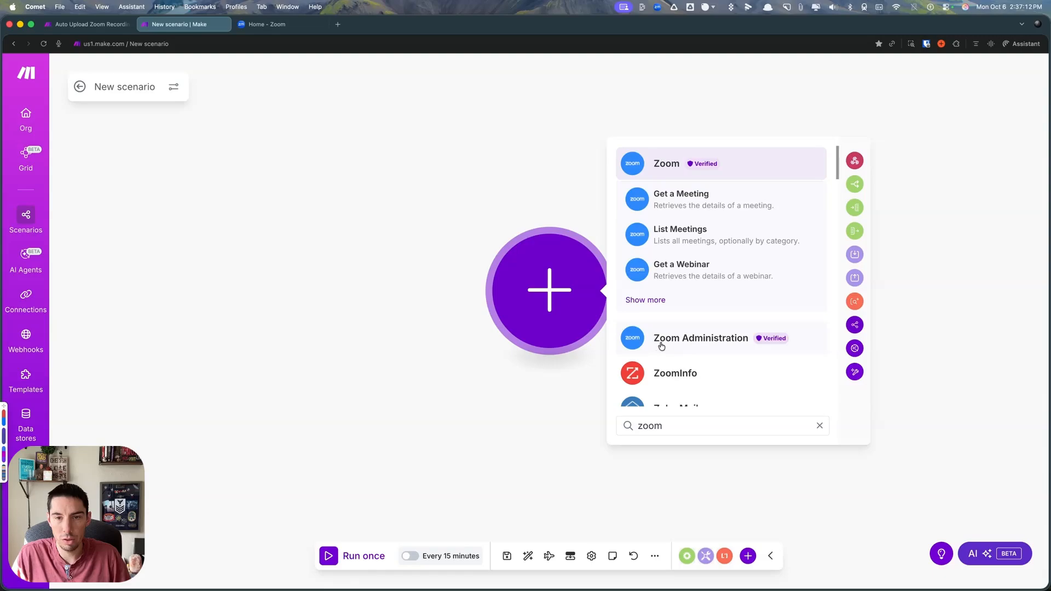
{"action": "left_click", "coordinate": [685, 340]}
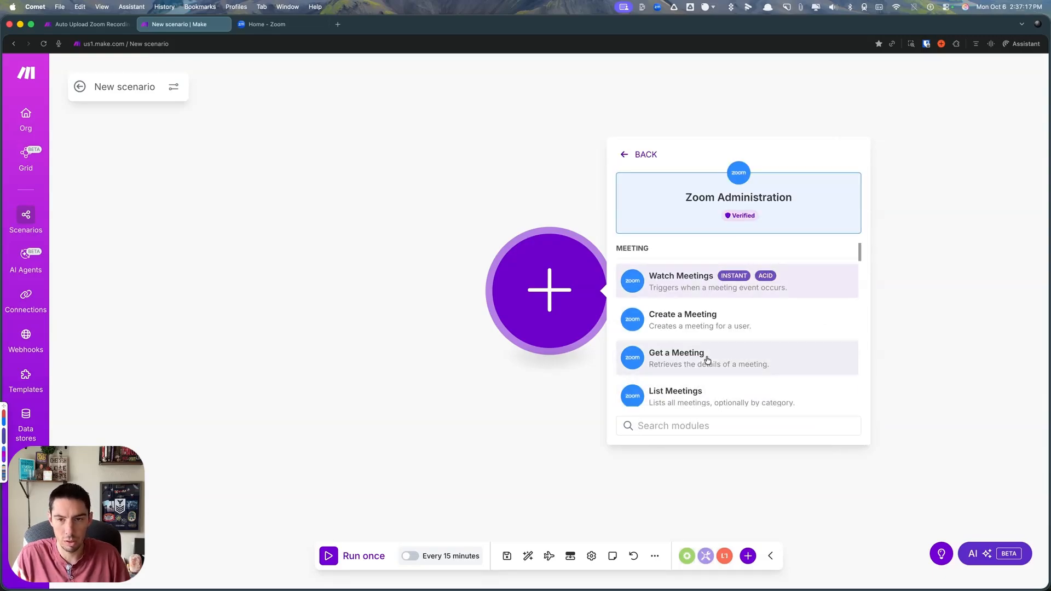
{"action": "scroll", "coordinate": [701, 349], "scroll_direction": "down", "scroll_amount": 15}
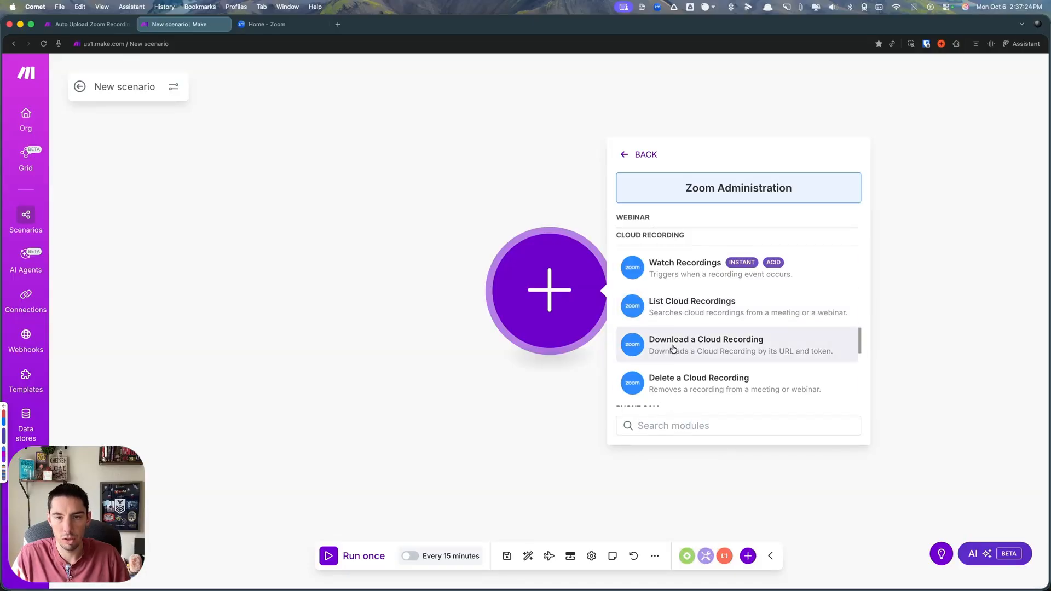
{"action": "left_click", "coordinate": [681, 268]}
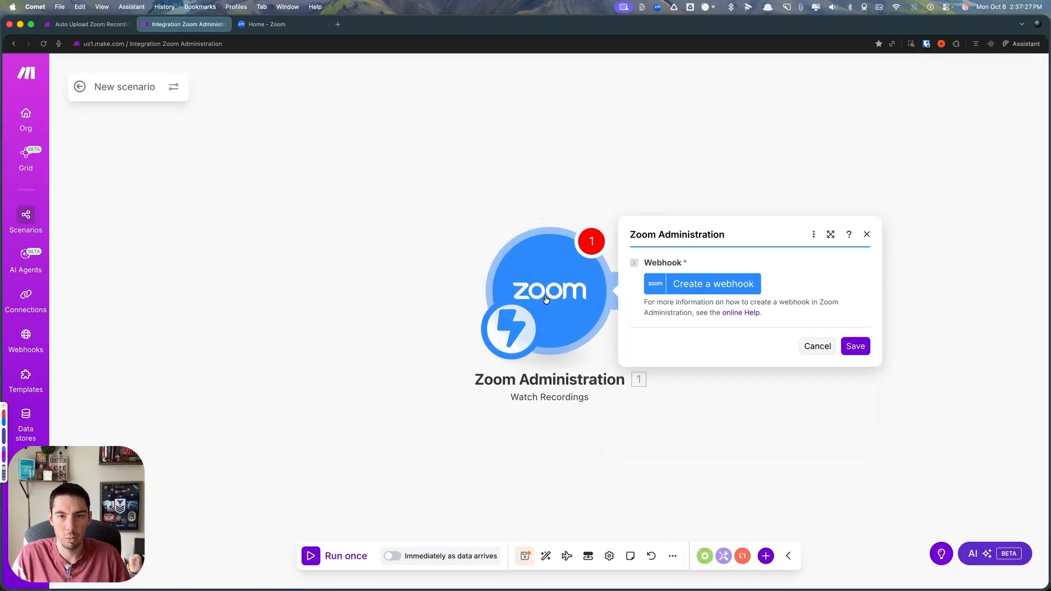
- Try to authorize a Zoom OAuth2 connection for a new webhook named Zoom Recordings webhook
{"action": "left_click", "coordinate": [706, 284]}
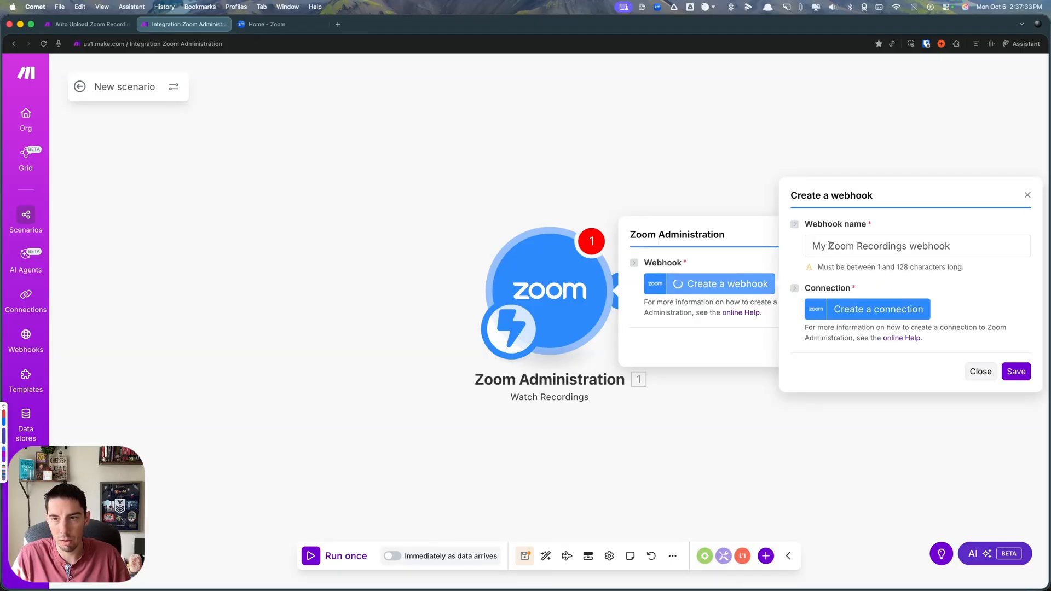
{"action": "left_click", "coordinate": [824, 310]}
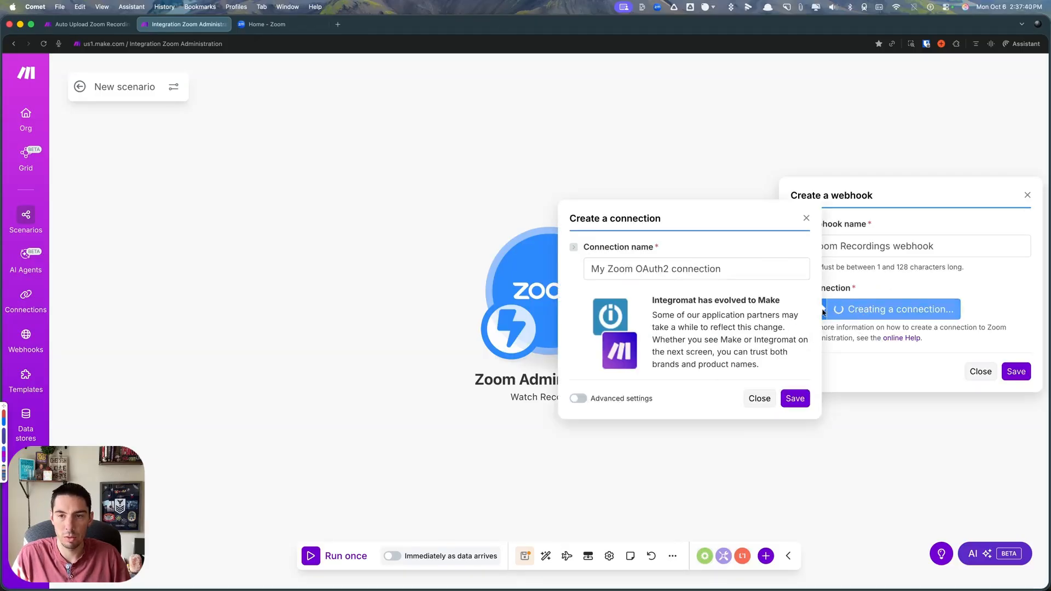
{"action": "left_click", "coordinate": [794, 399]}
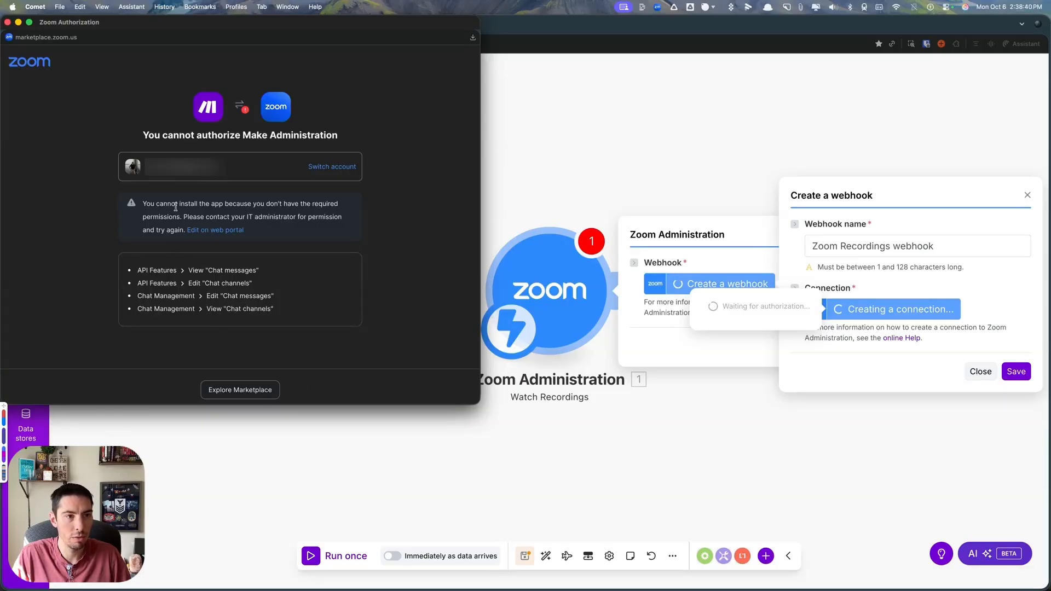
{"action": "left_click_drag", "start_coordinate": [151, 203], "coordinate": [322, 215]}
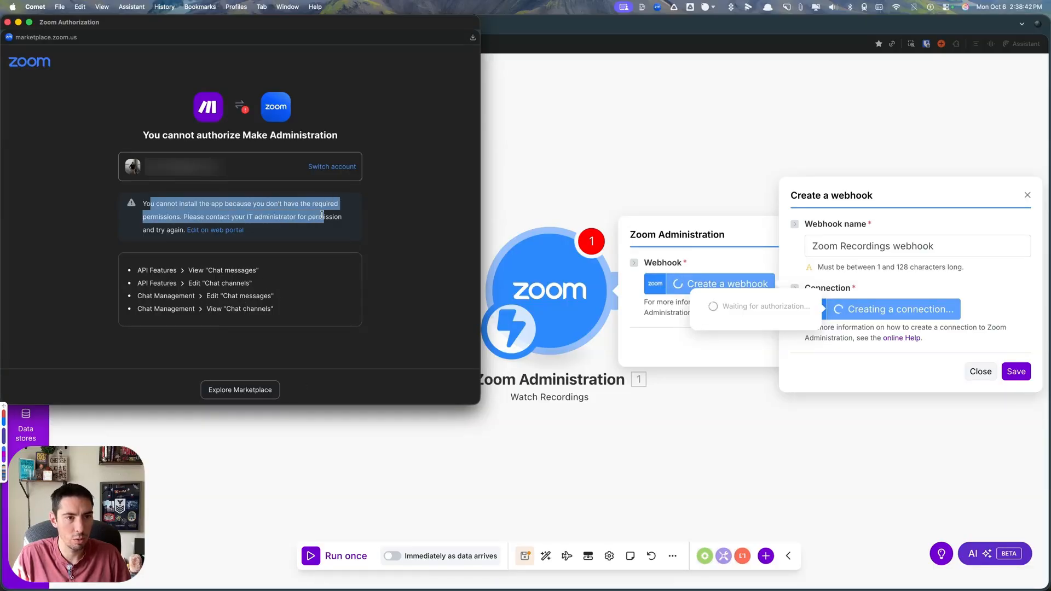
{"action": "left_click", "coordinate": [298, 201]}
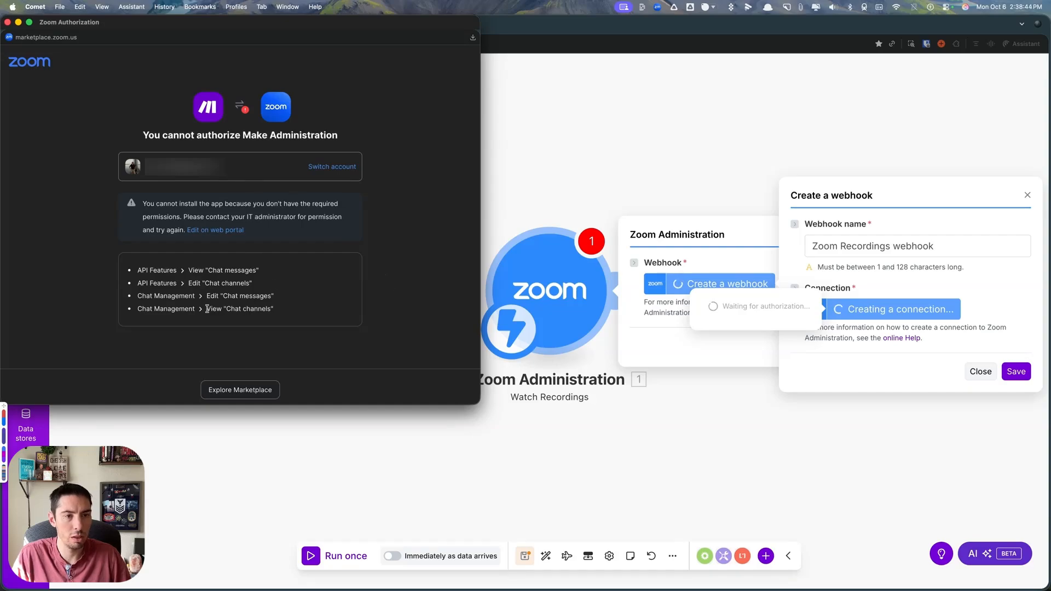
- Open Zoom's Admin role settings for editing and check which chat permissions the Make Administration app requires
{"action": "left_click", "coordinate": [217, 230]}
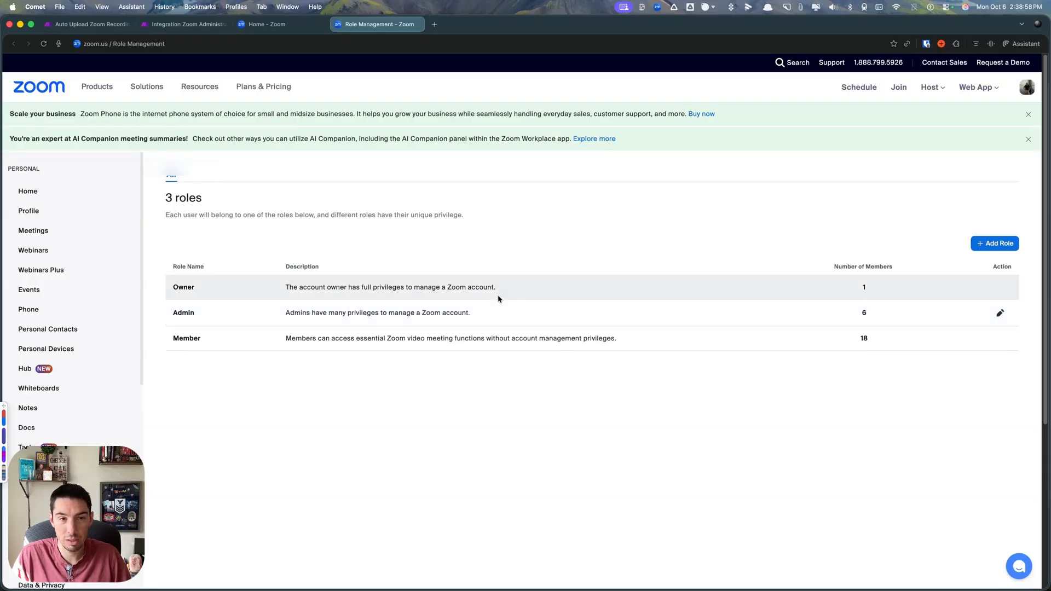
{"action": "left_click", "coordinate": [1001, 313]}
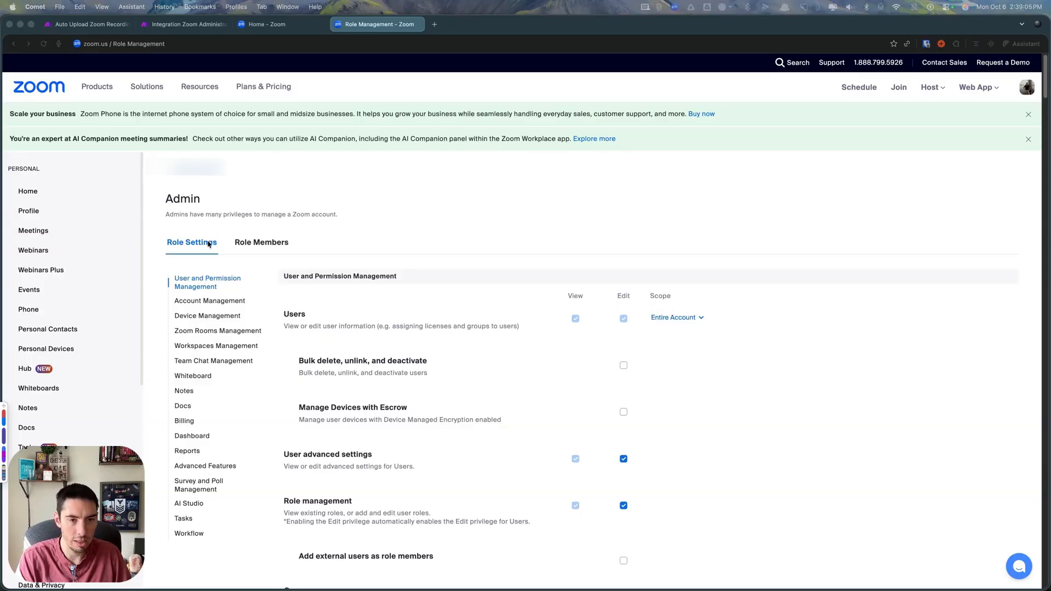
{"action": "key", "text": "super+grave"}
{"action": "left_click_drag", "start_coordinate": [209, 270], "coordinate": [252, 284]}
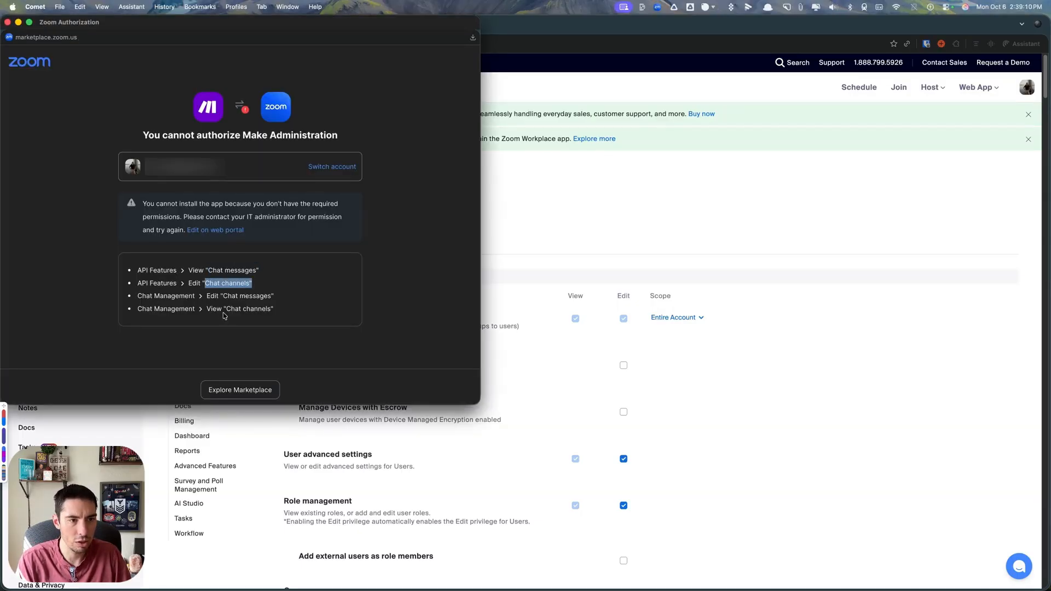
- Grant the Admin role View and Edit permissions for Chat channels and Chat messages under Team Chat Management, and save the changes
{"action": "left_click", "coordinate": [644, 223]}
{"action": "key", "text": "super+f"}
{"action": "type", "text": "chat"}
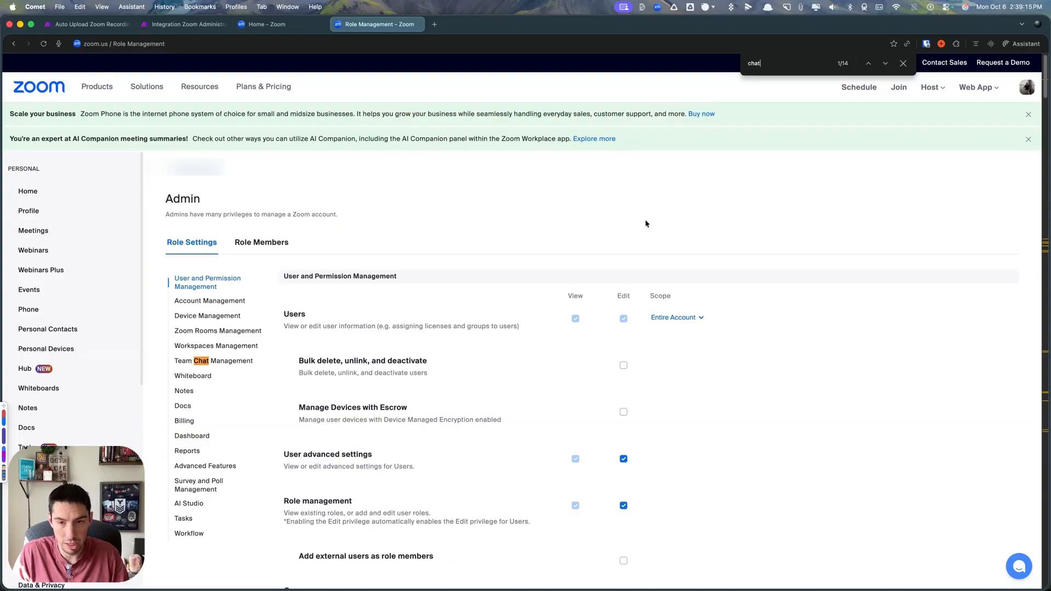
{"action": "left_click", "coordinate": [885, 64]}
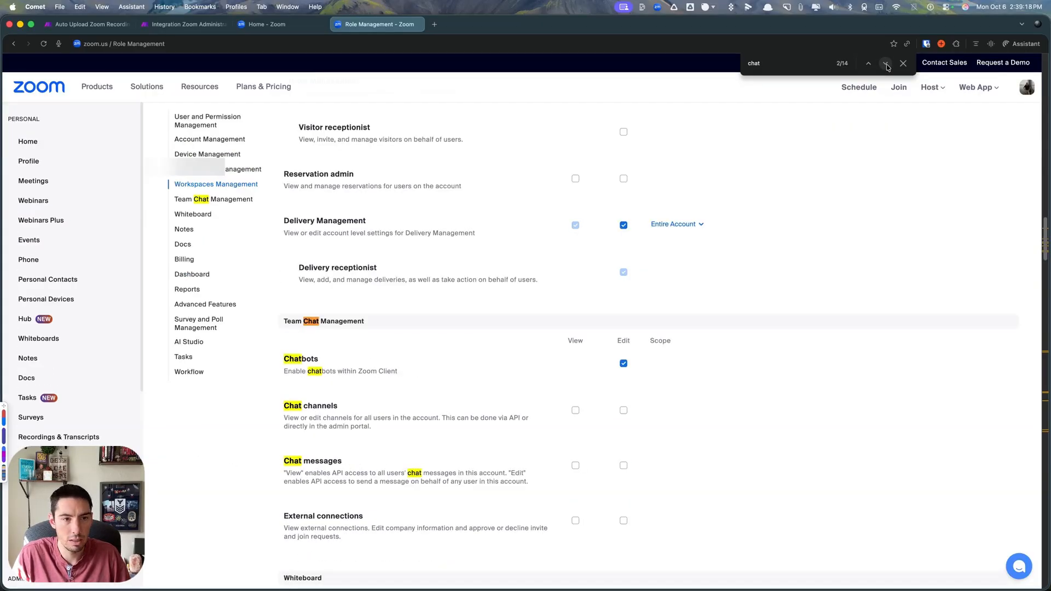
{"action": "scroll", "coordinate": [311, 361], "scroll_direction": "down", "scroll_amount": 4}
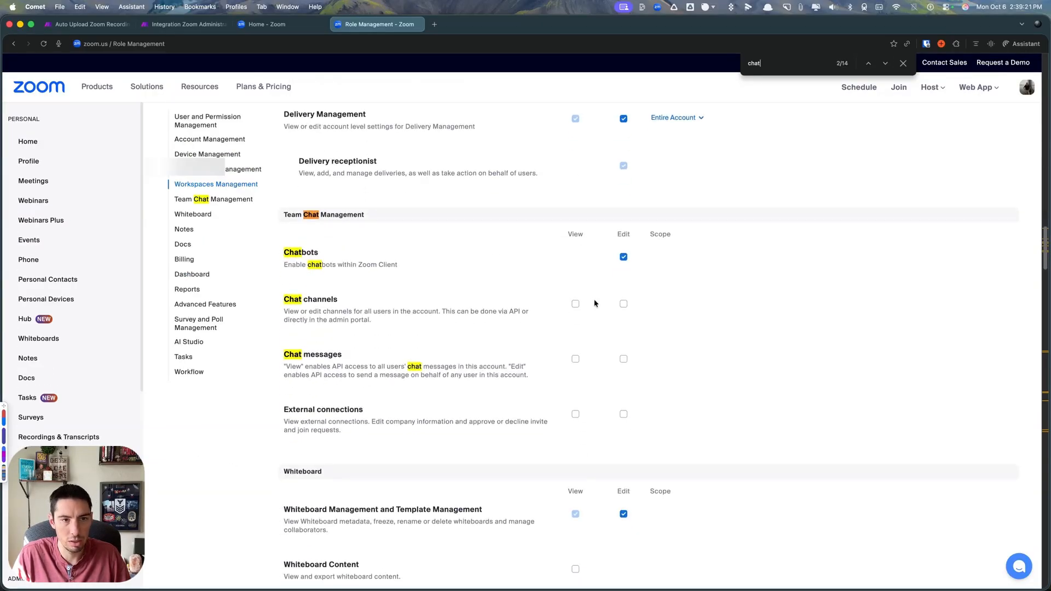
{"action": "left_click", "coordinate": [576, 304]}
{"action": "left_click", "coordinate": [576, 359]}
{"action": "left_click", "coordinate": [624, 304]}
{"action": "left_click", "coordinate": [624, 359]}
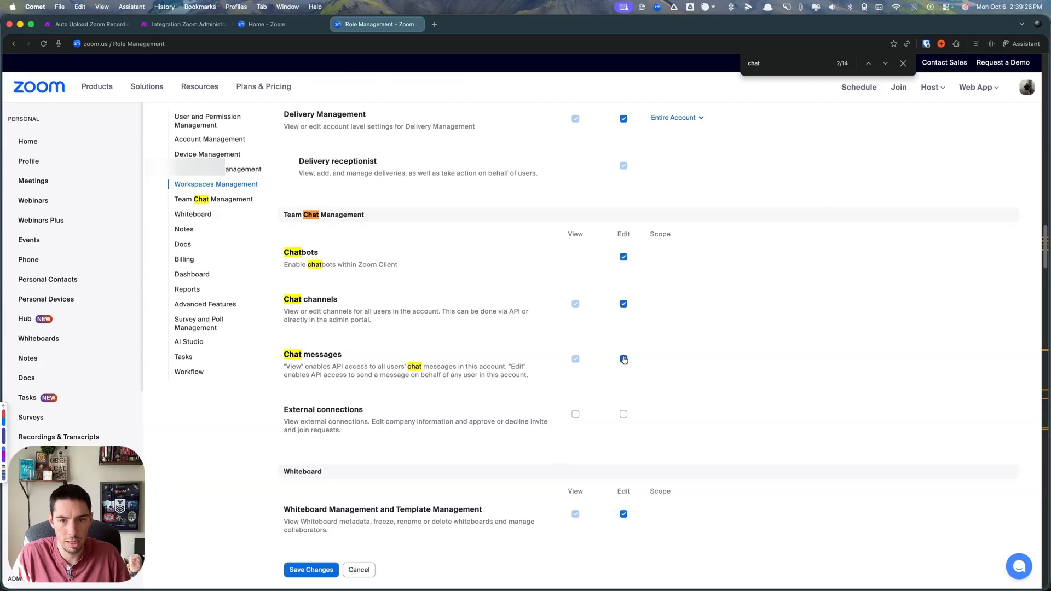
{"action": "left_click", "coordinate": [312, 570]}
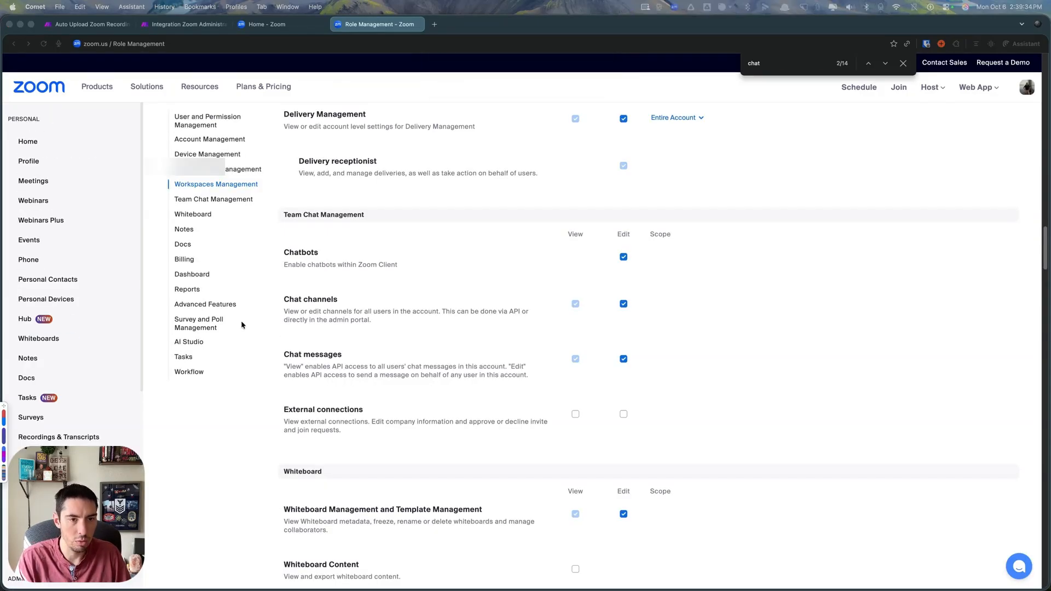
- Close the pending Zoom authorization window and dismiss the unfinished webhook setup in the new Make scenario
{"action": "key", "text": "super+grave"}
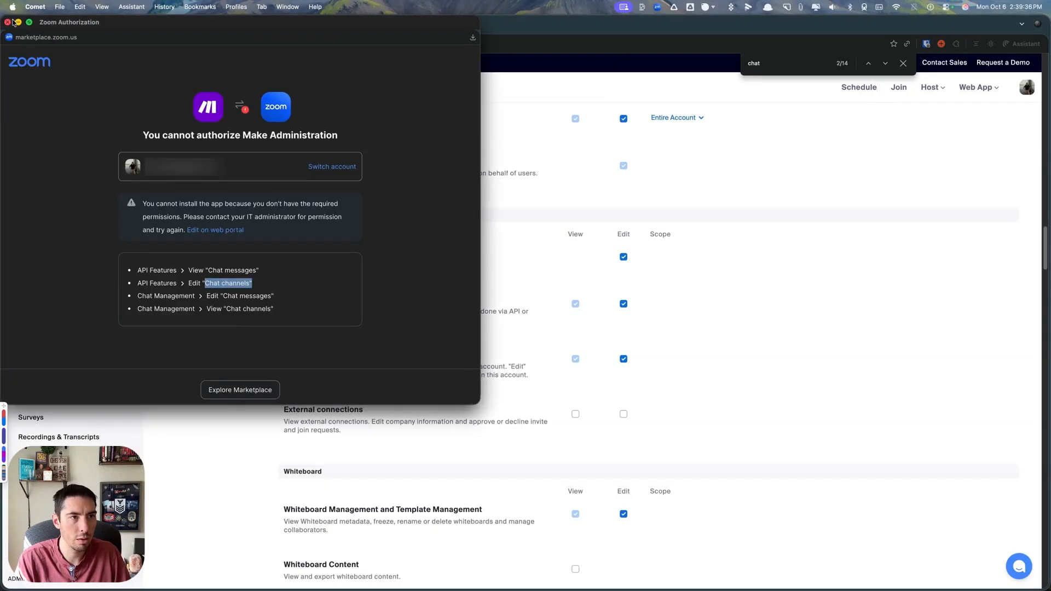
{"action": "left_click", "coordinate": [8, 22]}
{"action": "left_click", "coordinate": [111, 26]}
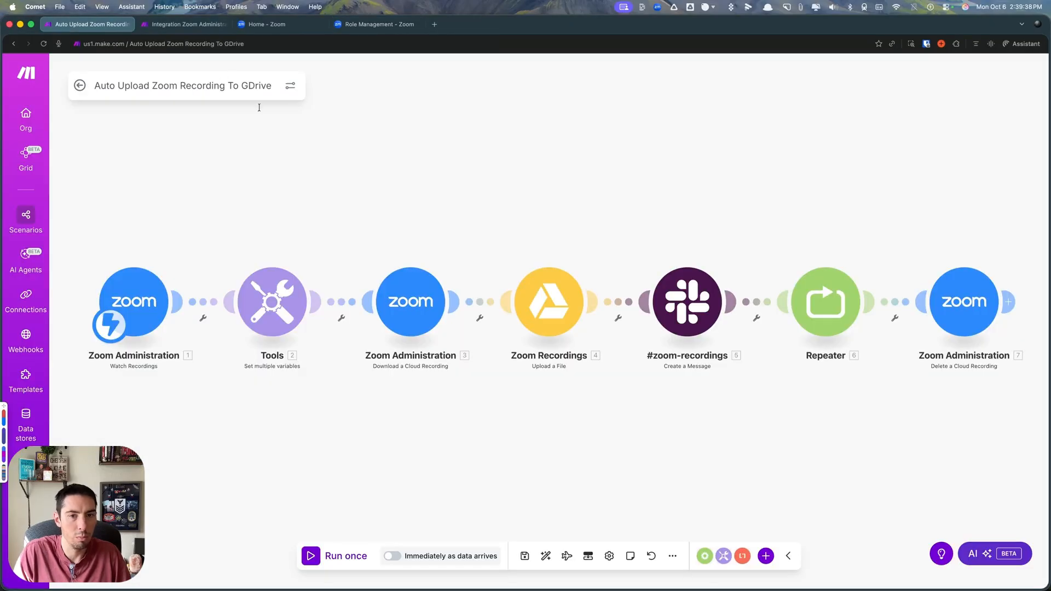
{"action": "left_click", "coordinate": [160, 24]}
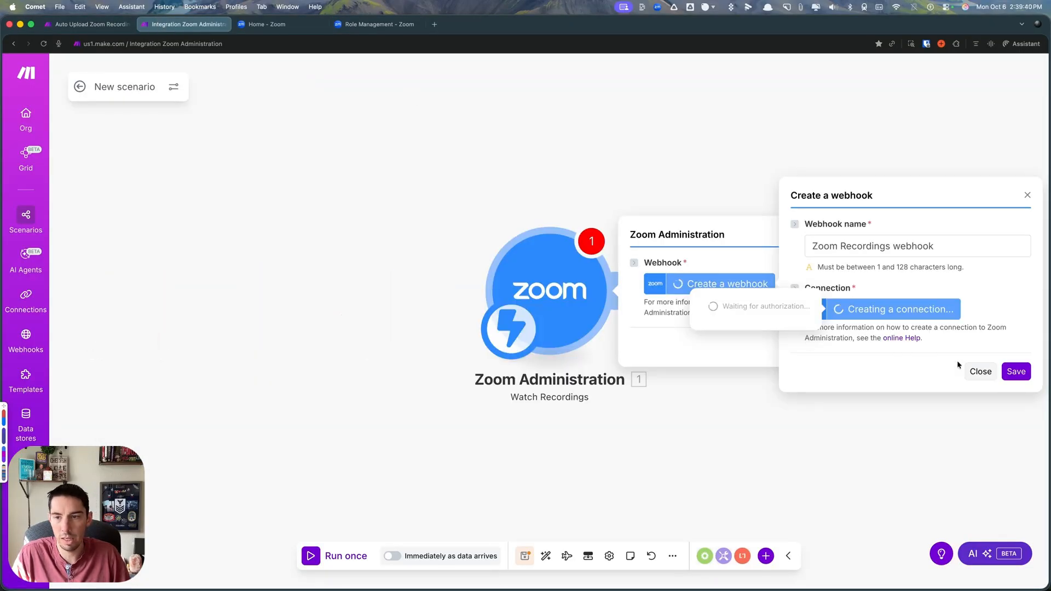
{"action": "left_click", "coordinate": [981, 371]}
{"action": "left_click", "coordinate": [816, 363]}
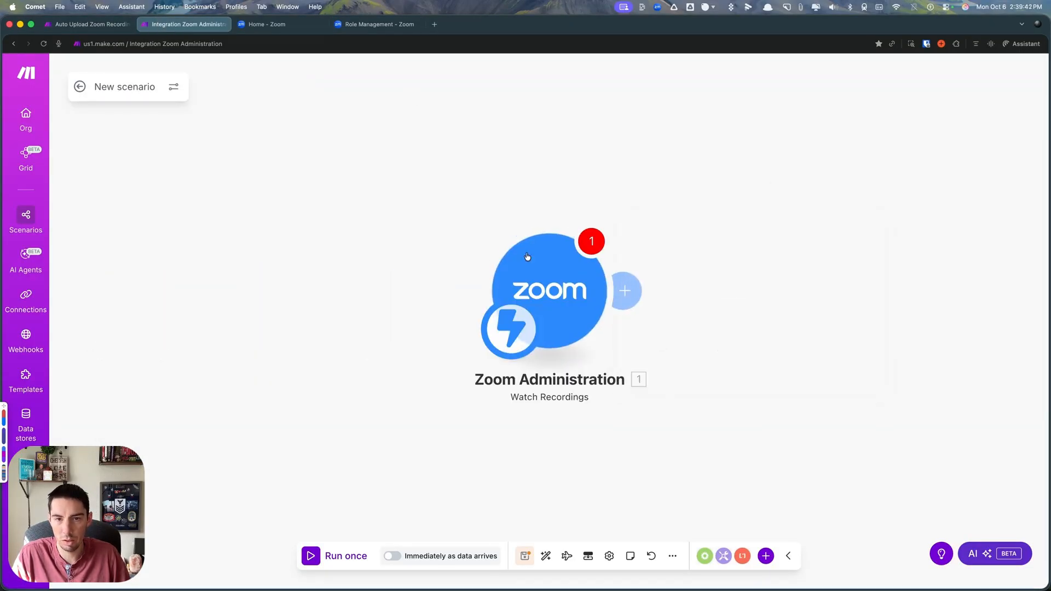
- Start a new webhook on the Zoom trigger and authorize a connection named Zoom OAuth2 connection, allowing the requested app permissions
{"action": "left_click", "coordinate": [557, 293]}
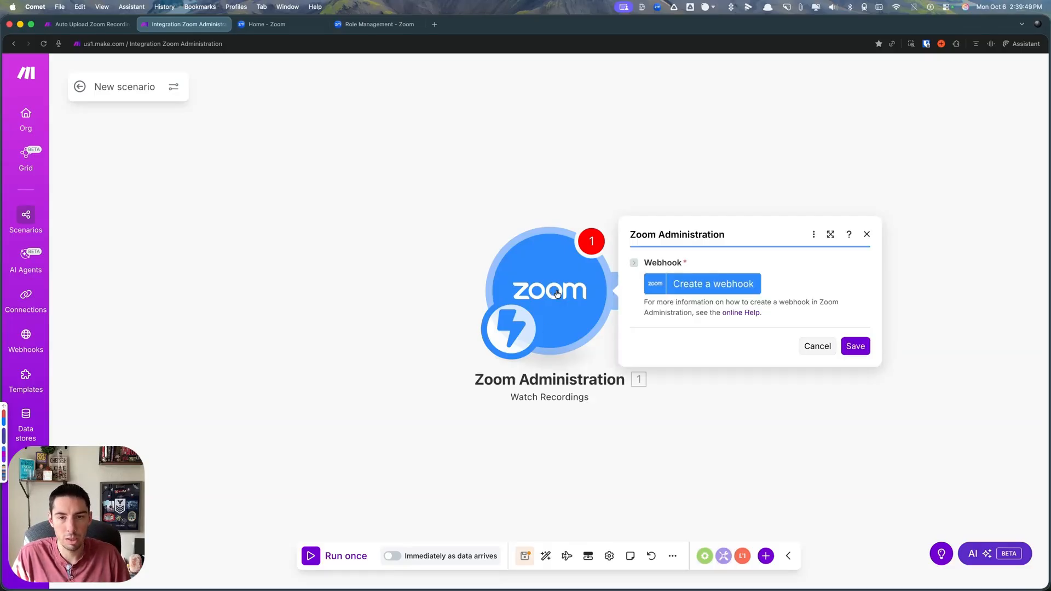
{"action": "left_click", "coordinate": [709, 284]}
{"action": "left_click_drag", "start_coordinate": [828, 247], "coordinate": [807, 255]}
{"action": "key", "text": "BackSpace"}
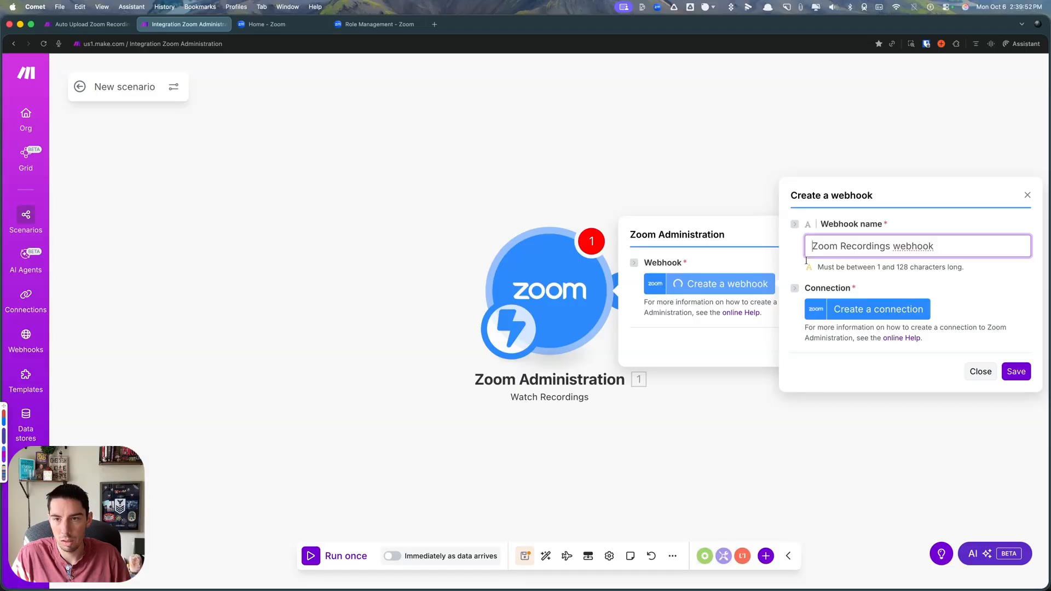
{"action": "left_click", "coordinate": [851, 315]}
{"action": "double_click", "coordinate": [600, 269]}
{"action": "key", "text": "BackSpace"}
{"action": "left_click", "coordinate": [795, 399]}
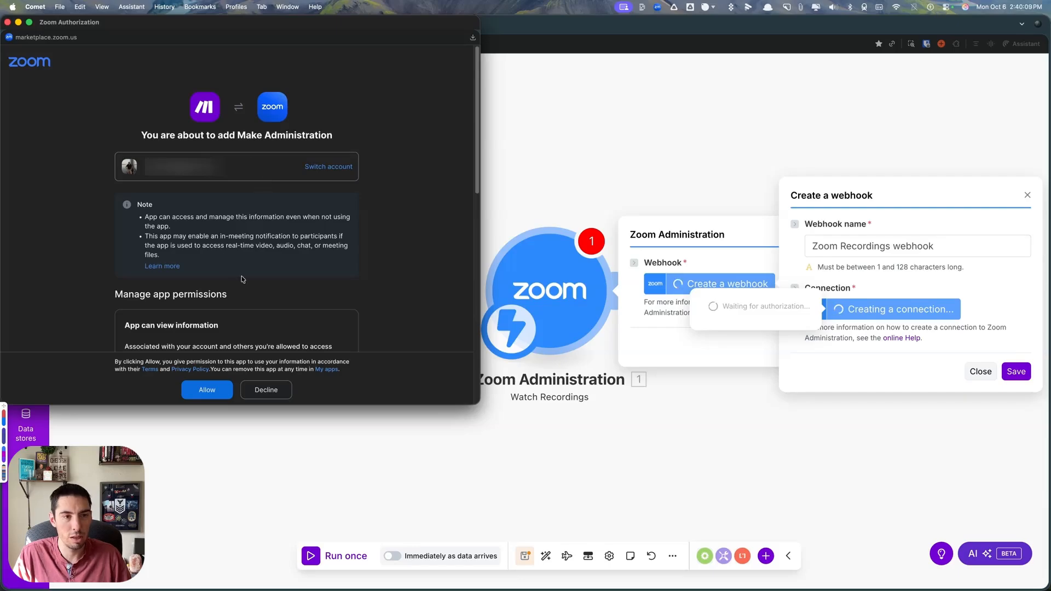
{"action": "scroll", "coordinate": [266, 305], "scroll_direction": "down", "scroll_amount": 10}
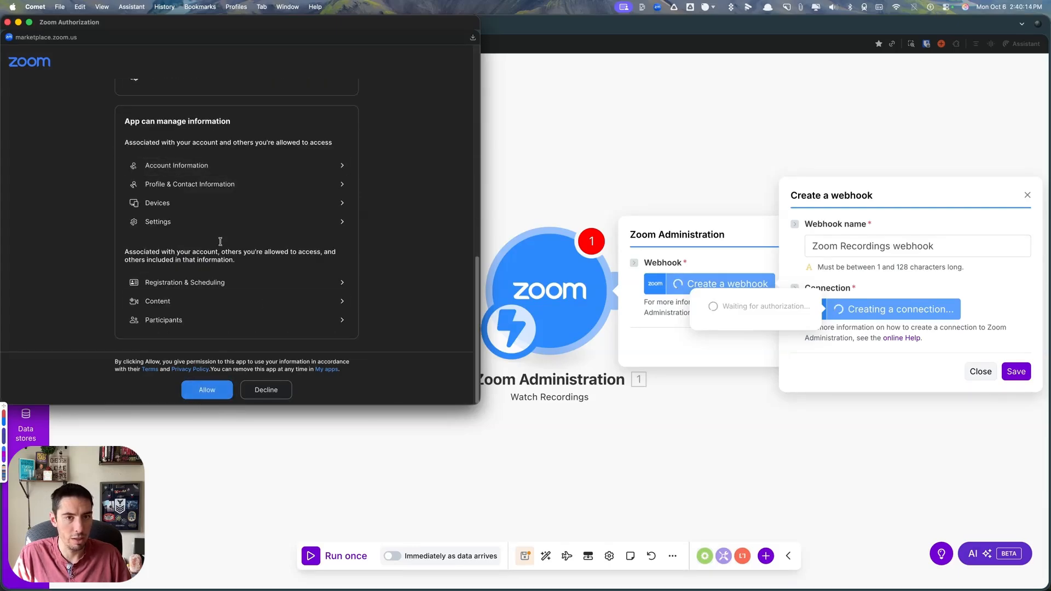
{"action": "left_click", "coordinate": [208, 390]}
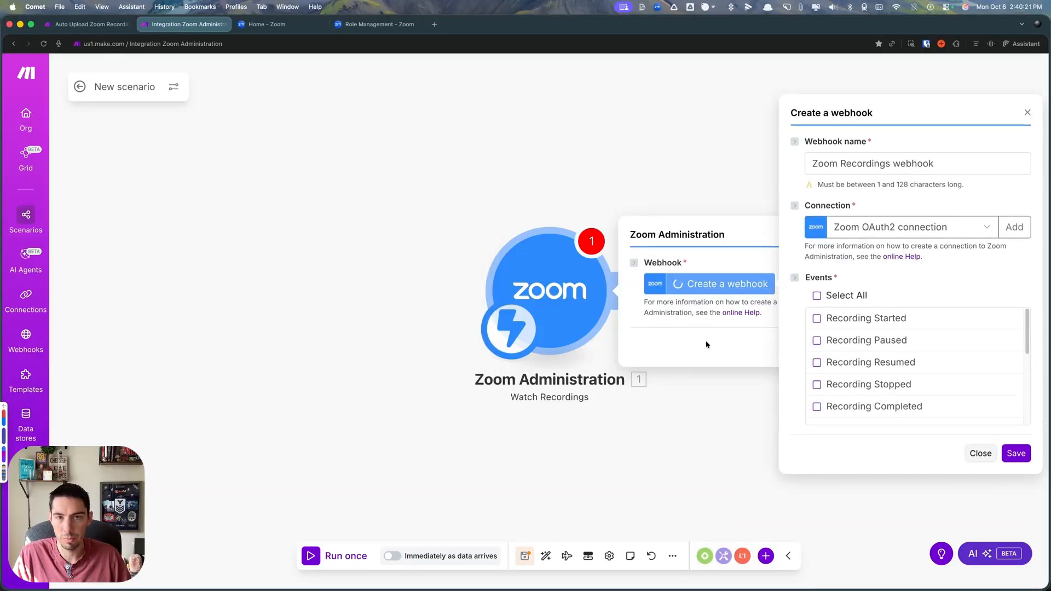
- Name the webhook Recording and Transcript Complete
{"action": "triple_click", "coordinate": [817, 164]}
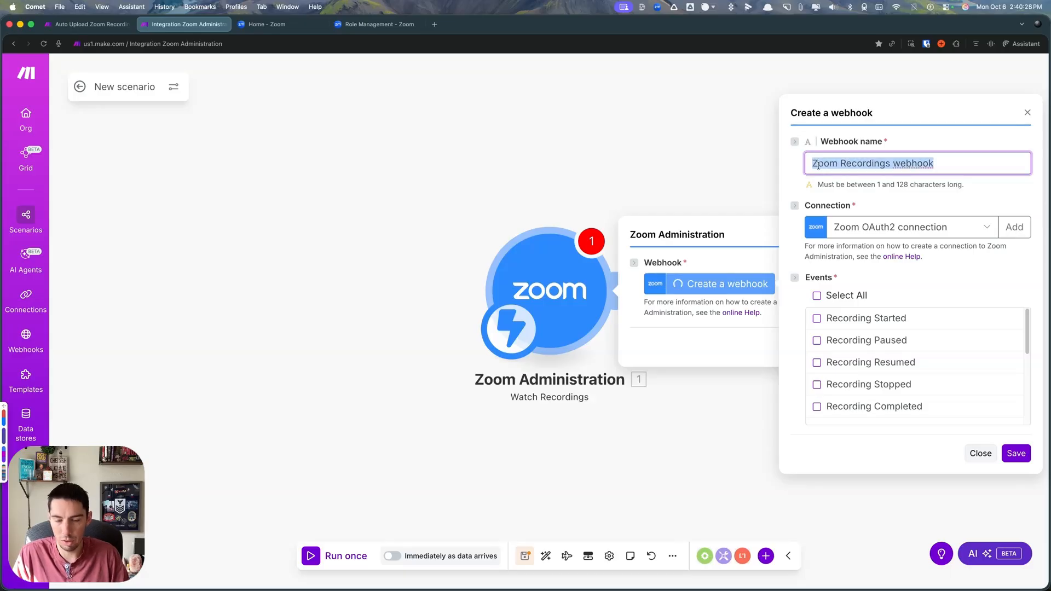
{"action": "type", "text": "Recording and Transcript Complete"}
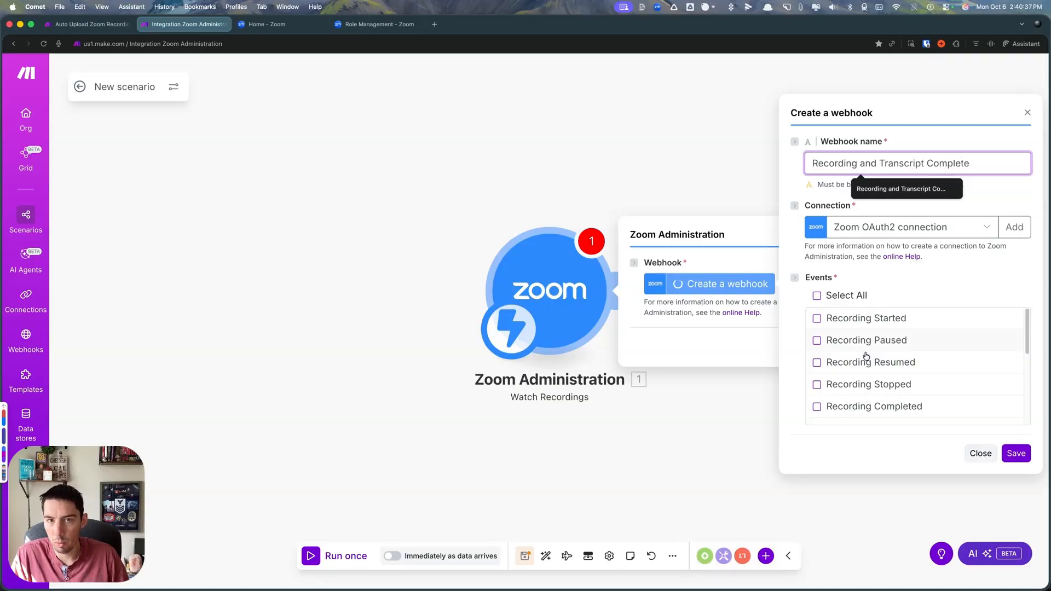
- Select the Recording Completed and Transcript Completed events for the webhook, then save the webhook and the Zoom trigger
{"action": "left_click", "coordinate": [817, 406]}
{"action": "scroll", "coordinate": [870, 398], "scroll_direction": "down", "scroll_amount": 5}
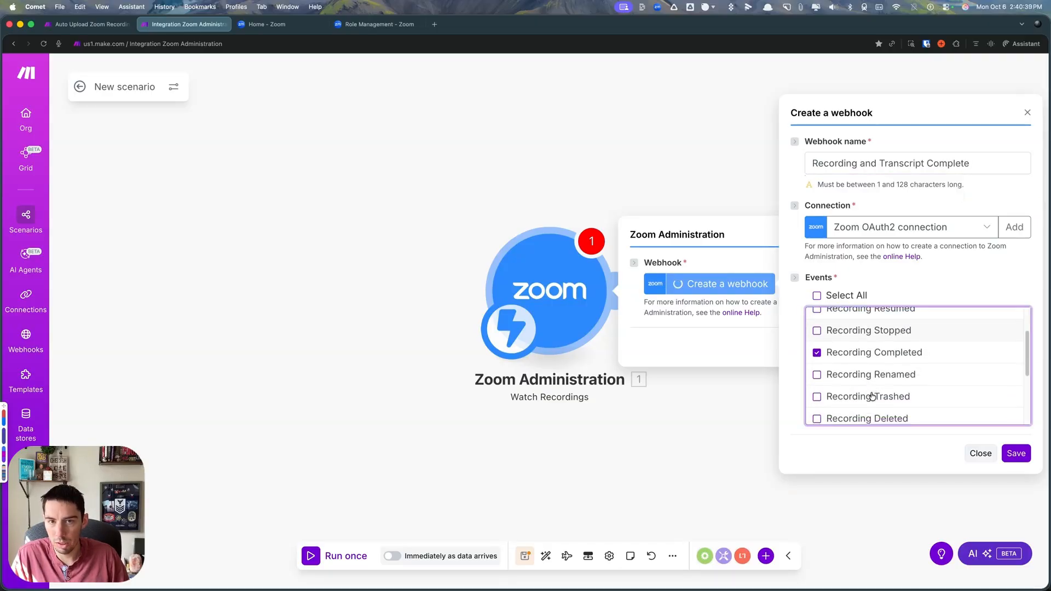
{"action": "left_click", "coordinate": [817, 398]}
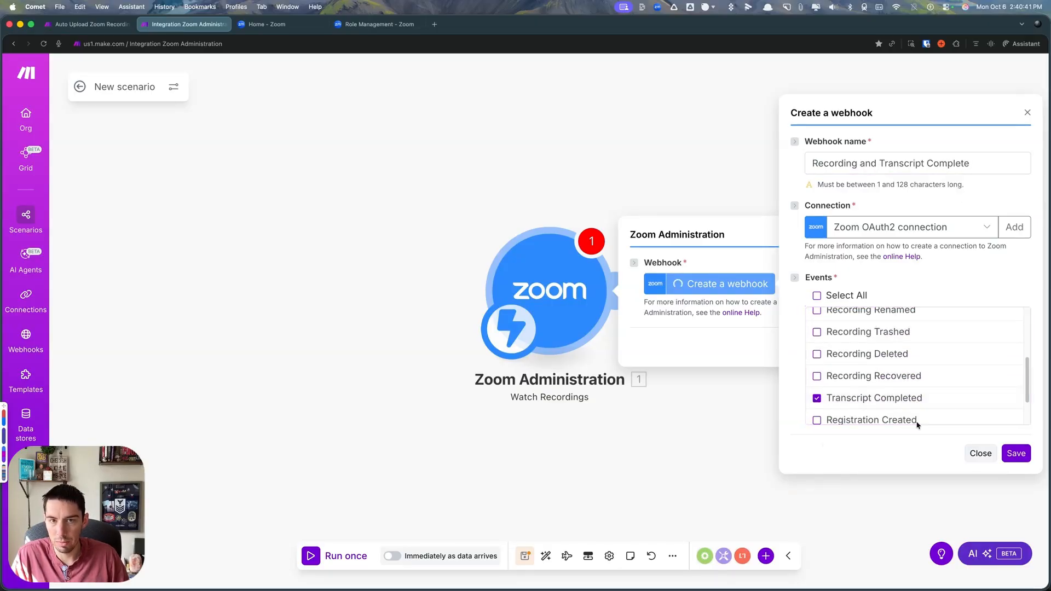
{"action": "left_click", "coordinate": [1016, 453]}
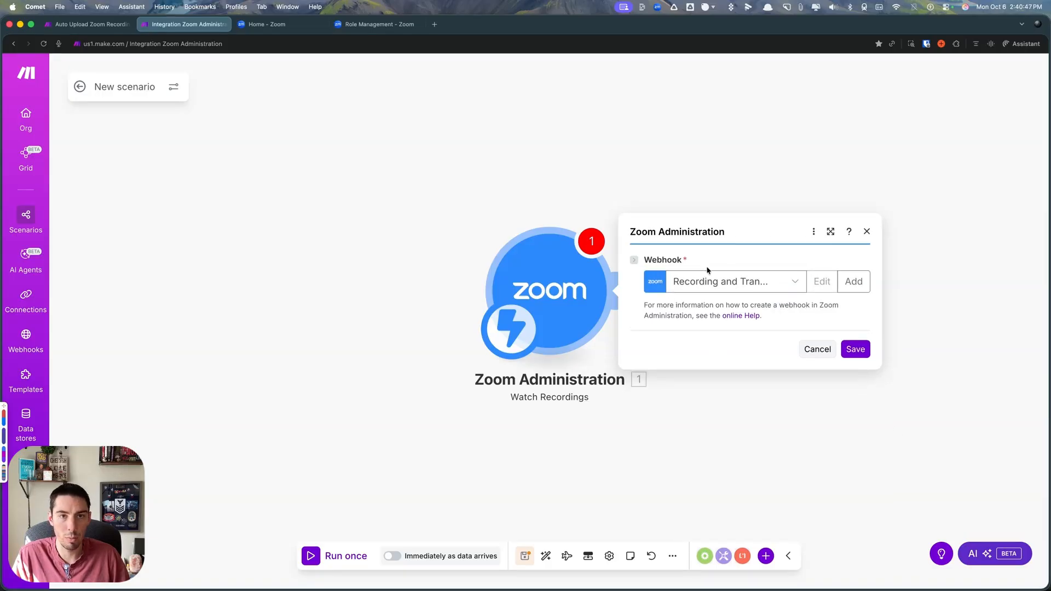
{"action": "left_click", "coordinate": [851, 352]}
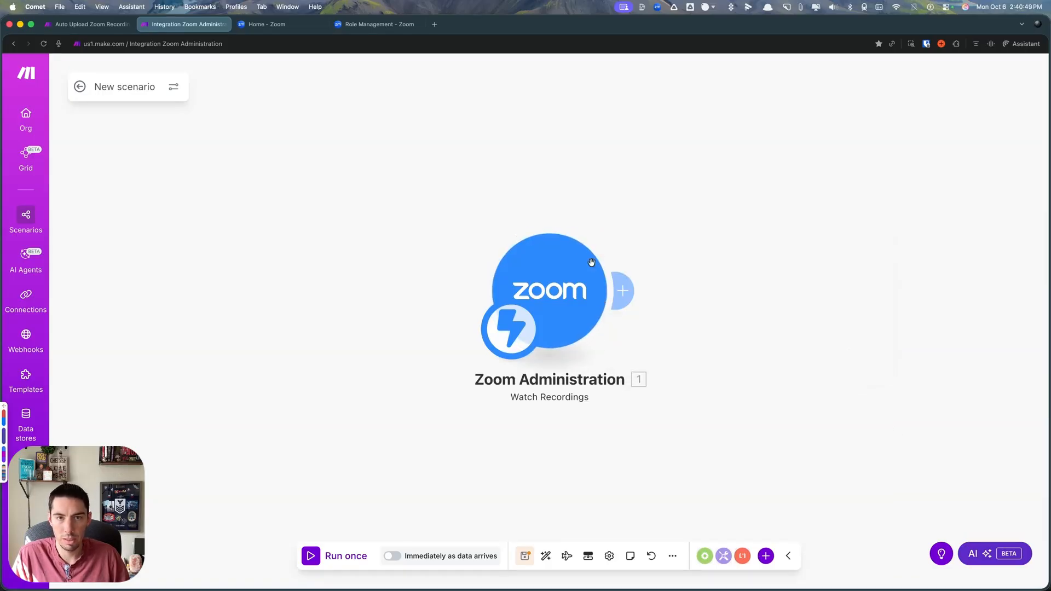
- Add an HTTP Get a file module after the Zoom Watch Recordings trigger
{"action": "left_click", "coordinate": [765, 557]}
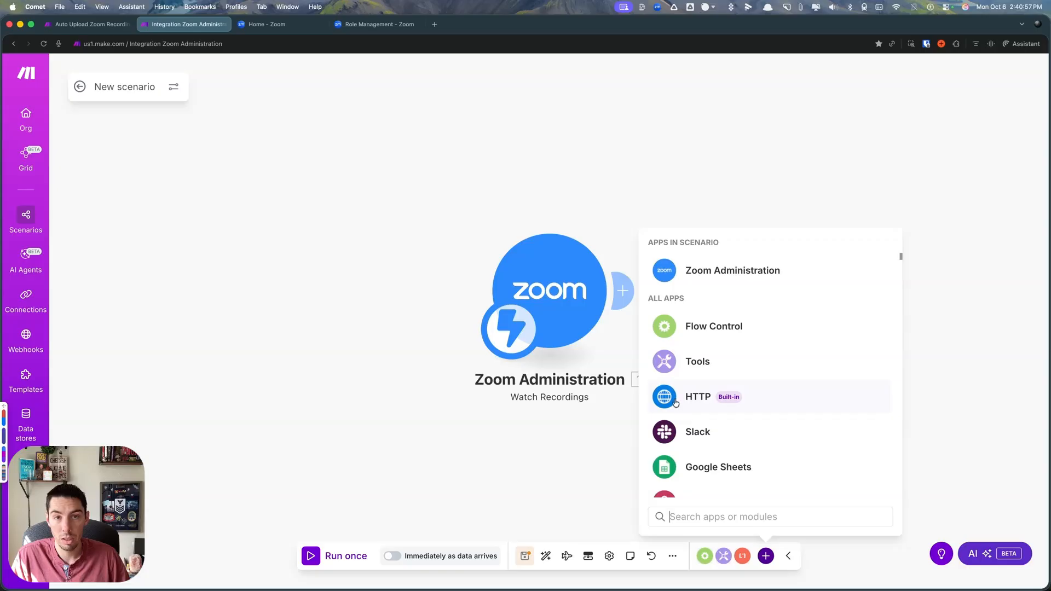
{"action": "left_click", "coordinate": [693, 396]}
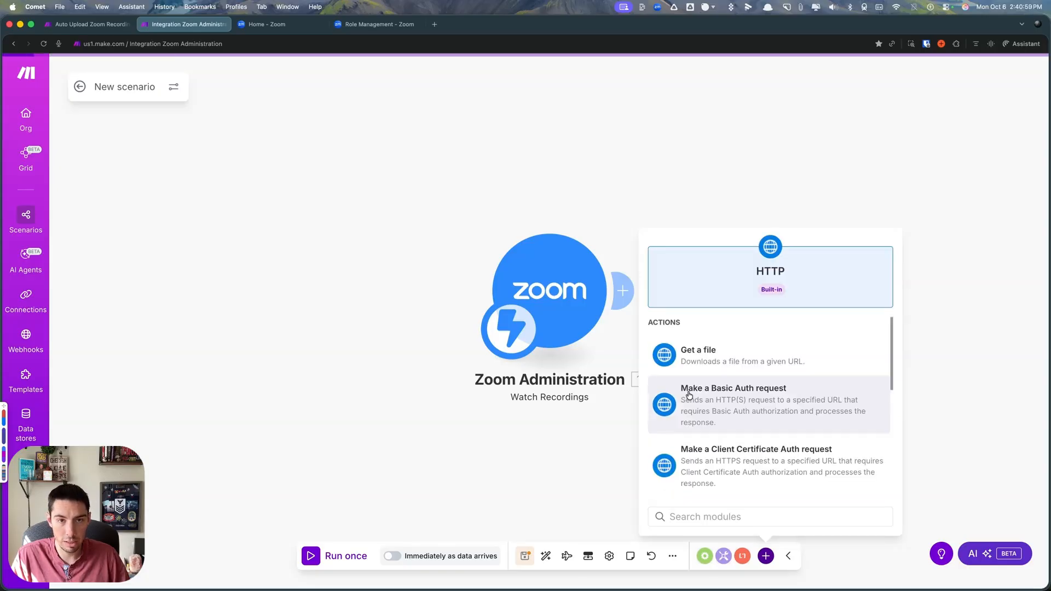
{"action": "left_click", "coordinate": [697, 357]}
{"action": "left_click_drag", "start_coordinate": [696, 357], "coordinate": [811, 297]}
{"action": "left_click", "coordinate": [811, 297]}
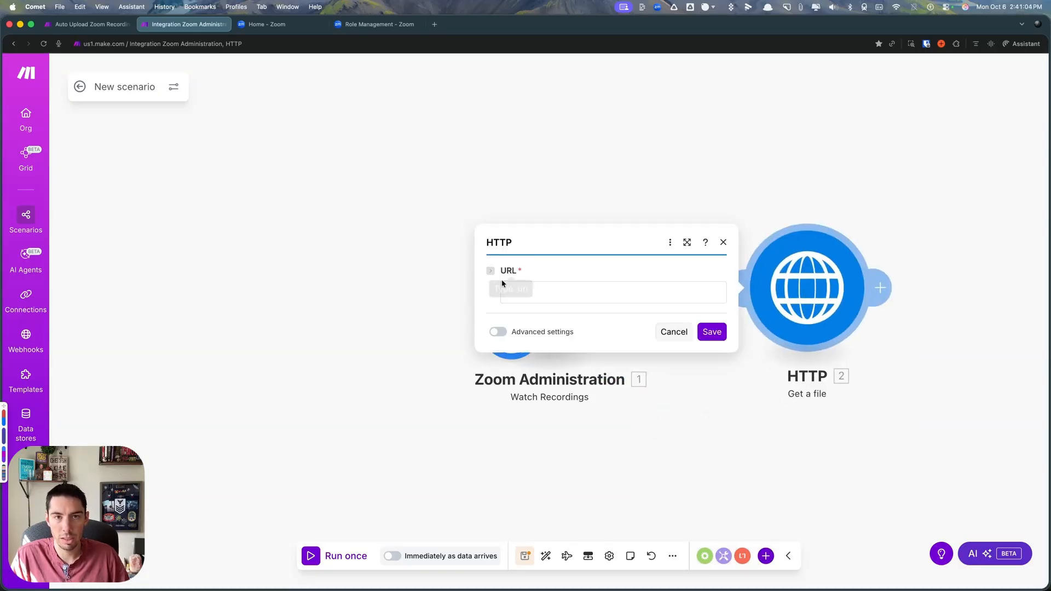
- Set the HTTP module's URL to the executionId variable as a placeholder, then save the module and the scenario
{"action": "left_click", "coordinate": [518, 294]}
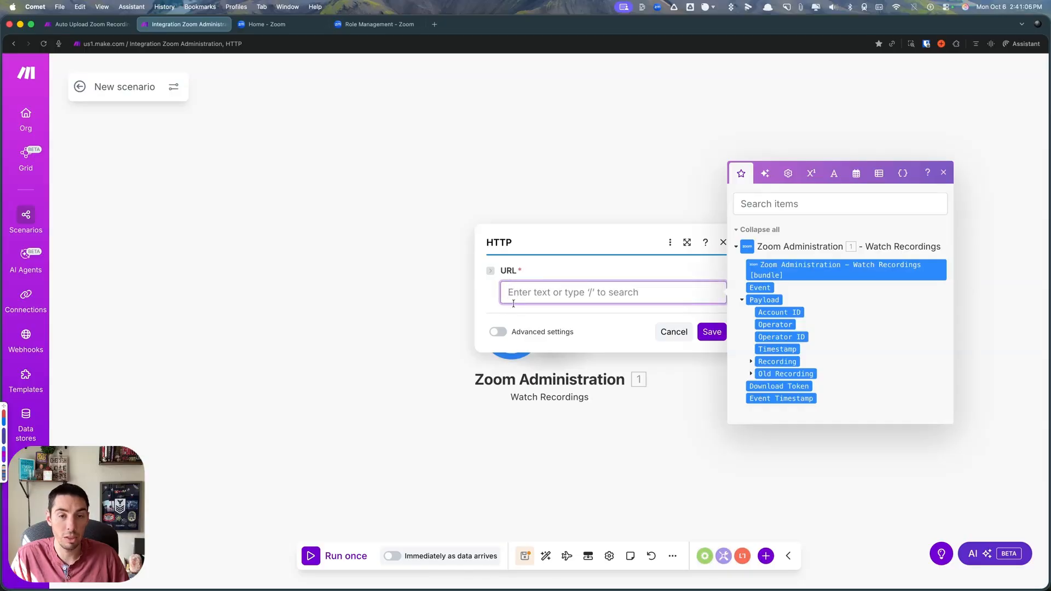
{"action": "left_click", "coordinate": [787, 174]}
{"action": "left_click", "coordinate": [770, 273]}
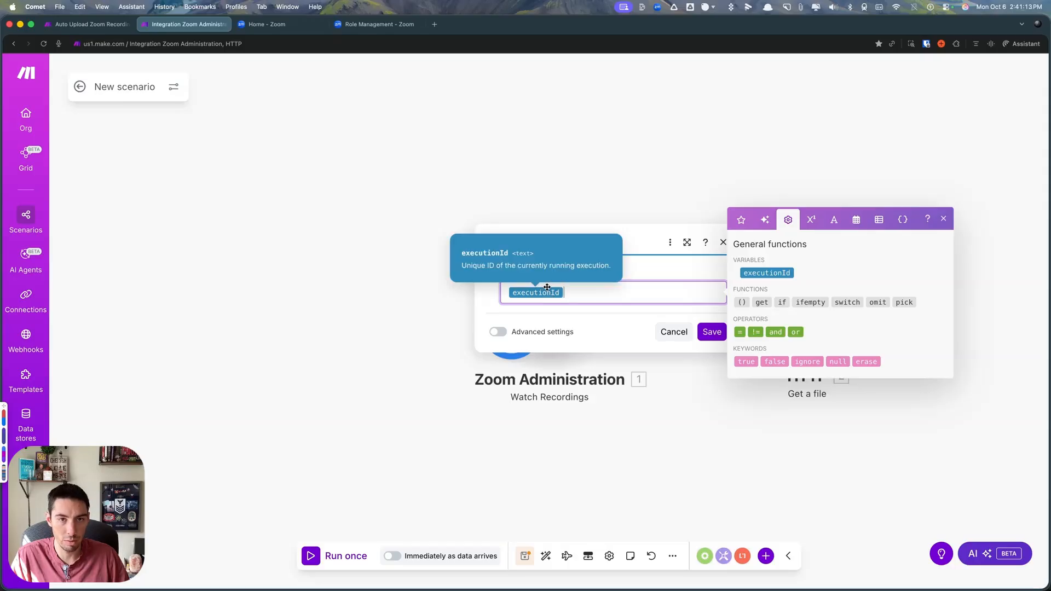
{"action": "left_click", "coordinate": [707, 333]}
{"action": "left_click", "coordinate": [713, 333]}
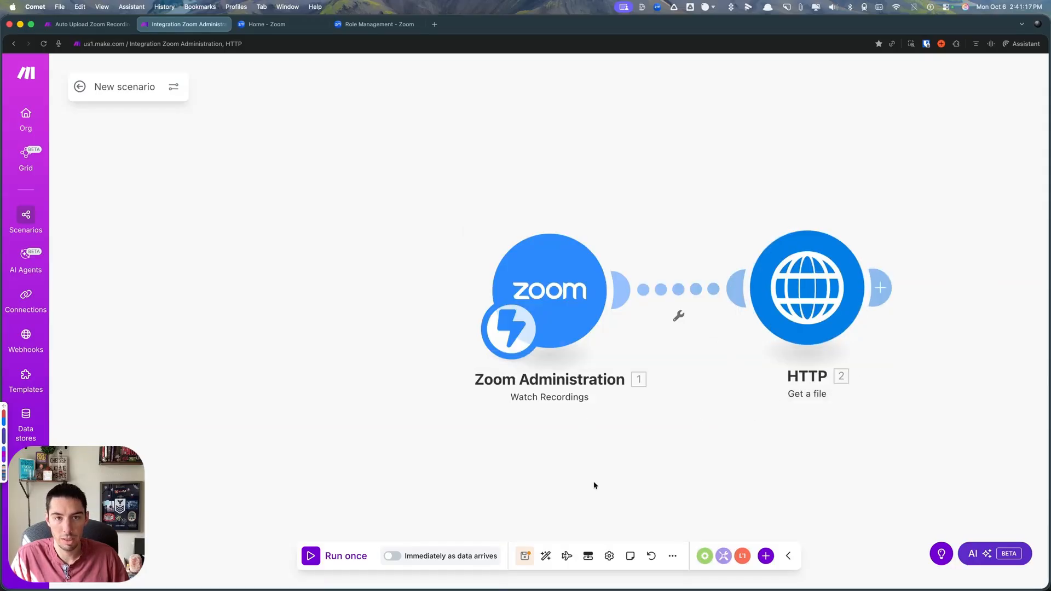
{"action": "left_click", "coordinate": [524, 555]}
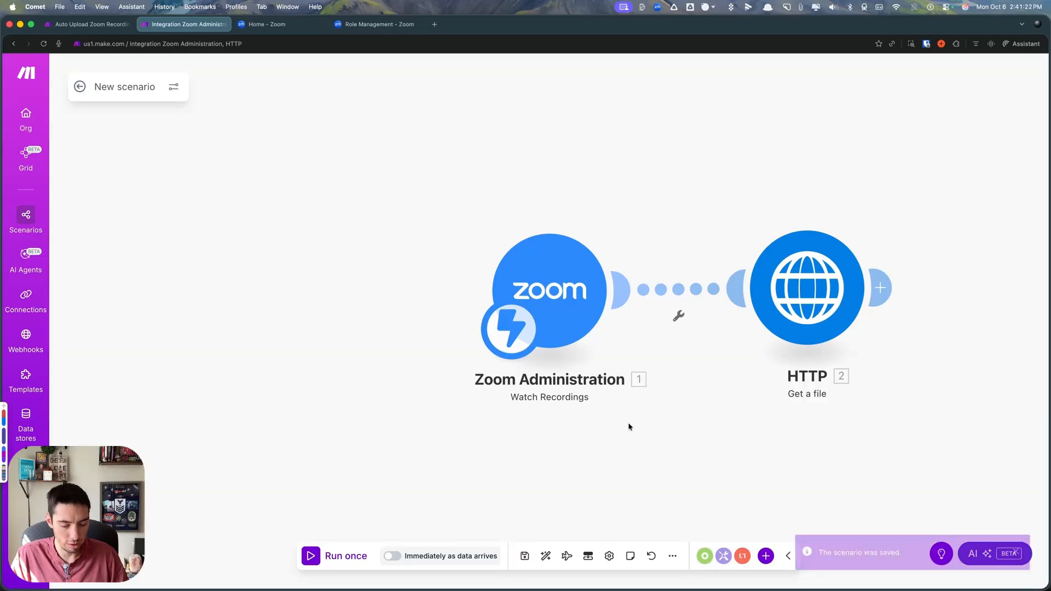
- Switch to Zoom Workplace, start a new meeting as a test recording and turn the camera on
{"action": "key", "text": "super+Tab"}
{"action": "left_click_drag", "start_coordinate": [1050, 104], "coordinate": [507, 81]}
{"action": "left_click", "coordinate": [425, 274]}
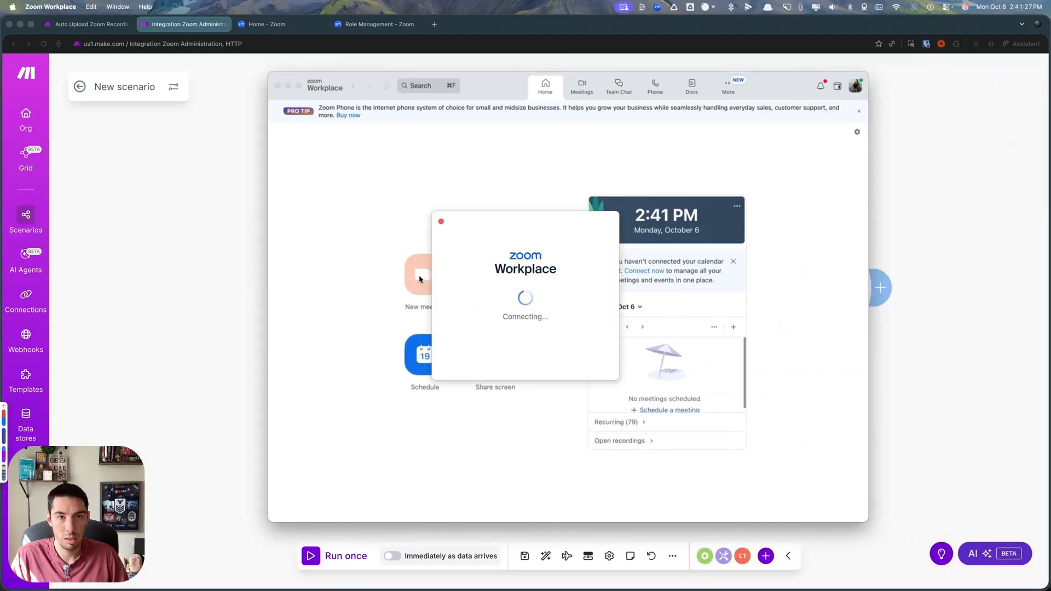
{"action": "left_click", "coordinate": [637, 408]}
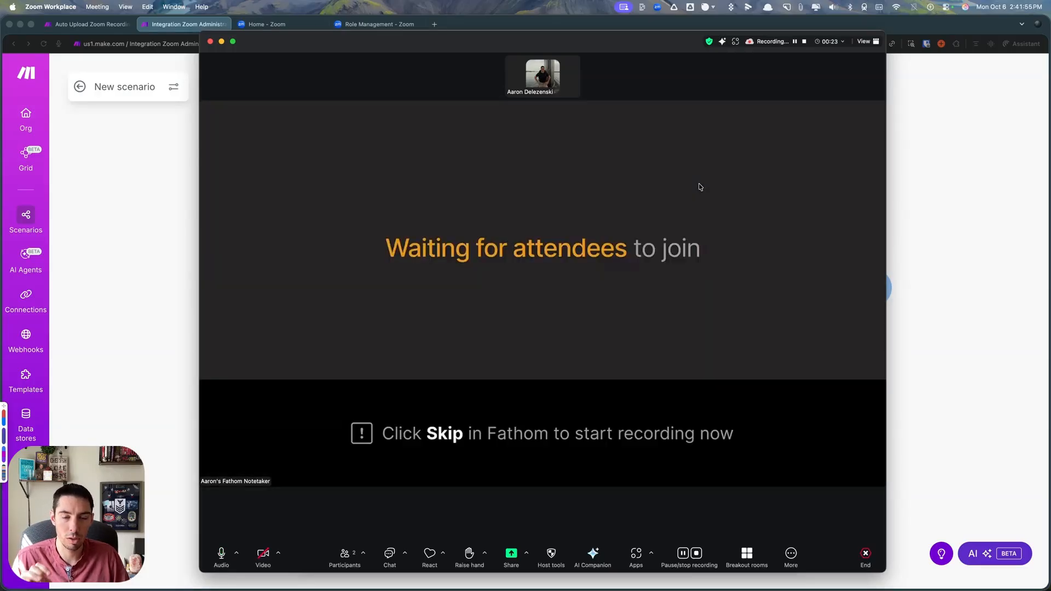
{"action": "left_click", "coordinate": [262, 553]}
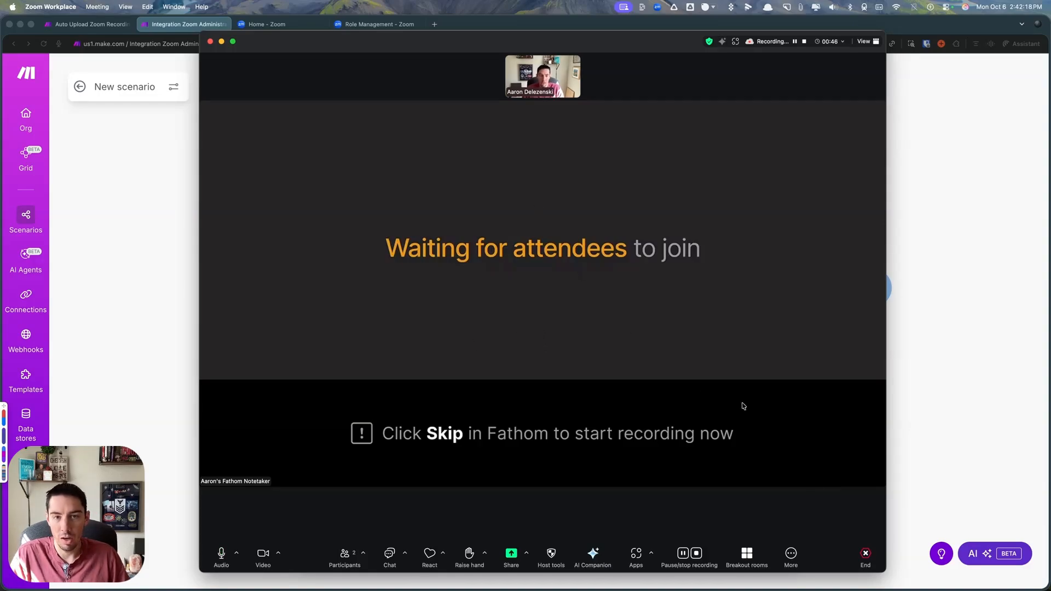
- End the test meeting and close the Zoom Workplace window to return to the Make scenario
{"action": "left_click", "coordinate": [866, 555]}
{"action": "left_click", "coordinate": [828, 511]}
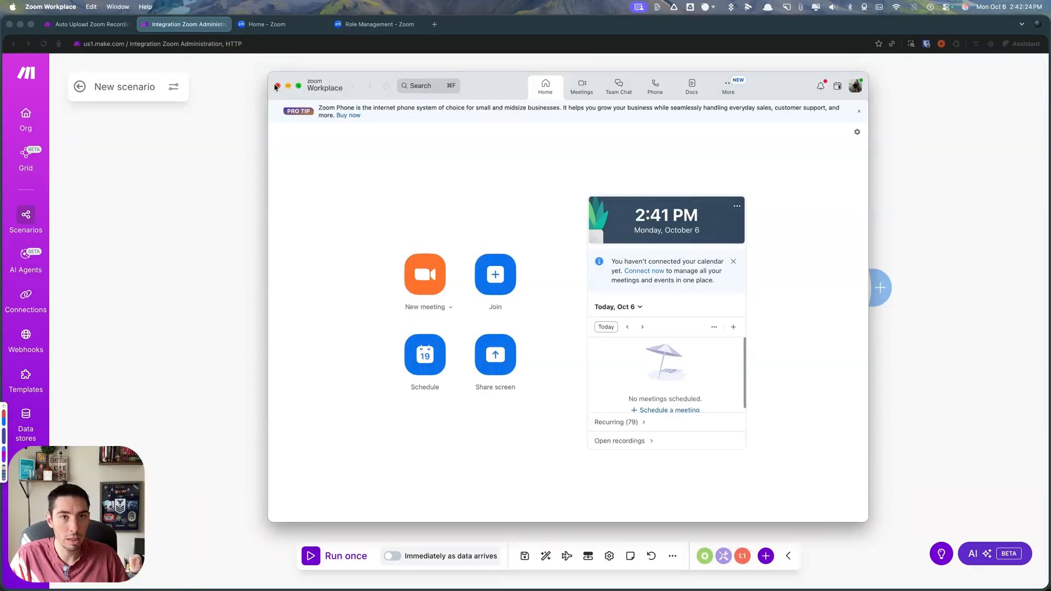
{"action": "left_click", "coordinate": [278, 86]}
{"action": "left_click", "coordinate": [422, 313]}
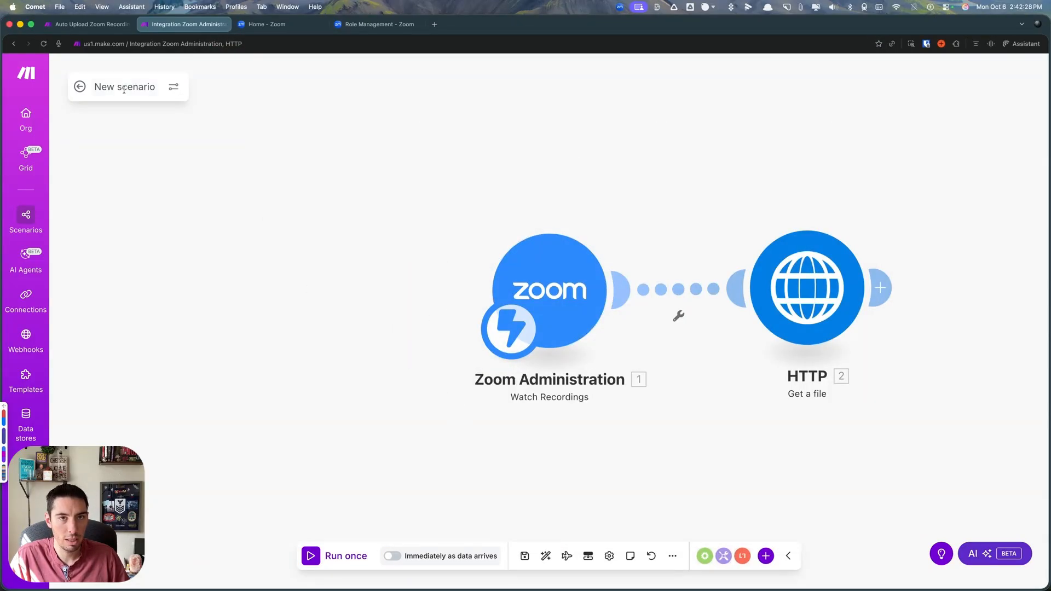
- Reopen the scenario for editing, move the HTTP module below the Zoom trigger's row and unlink it from the trigger
{"action": "left_click", "coordinate": [80, 86]}
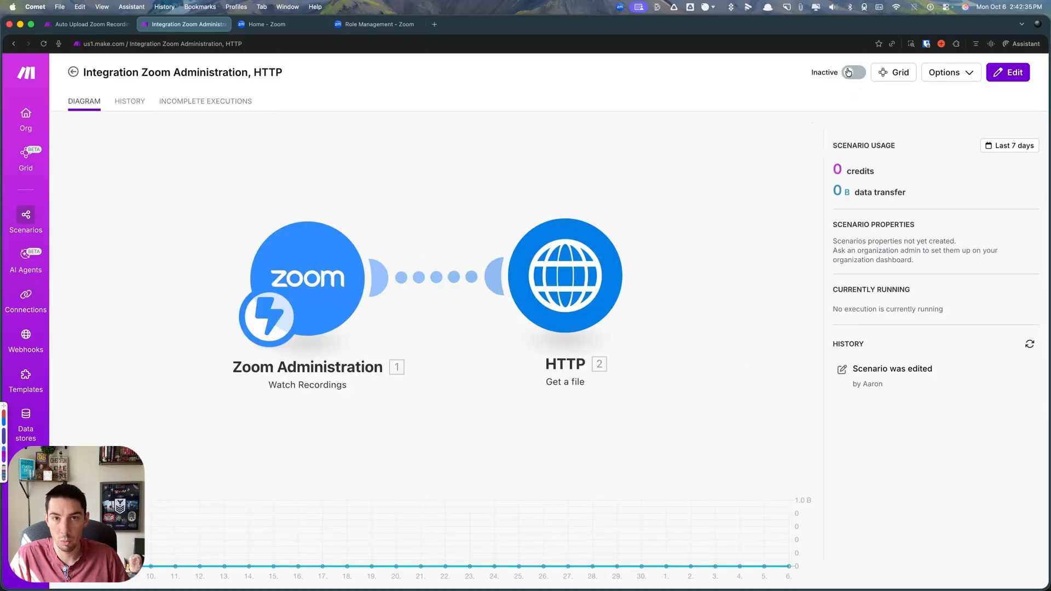
{"action": "left_click", "coordinate": [327, 182]}
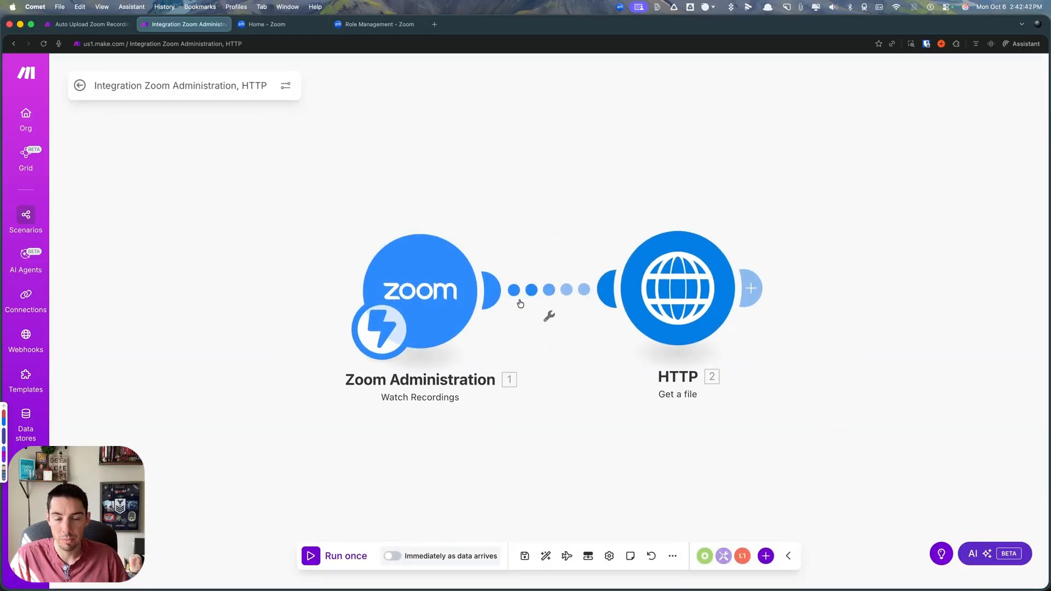
{"action": "left_click_drag", "start_coordinate": [687, 297], "coordinate": [733, 453]}
{"action": "left_click", "coordinate": [572, 360]}
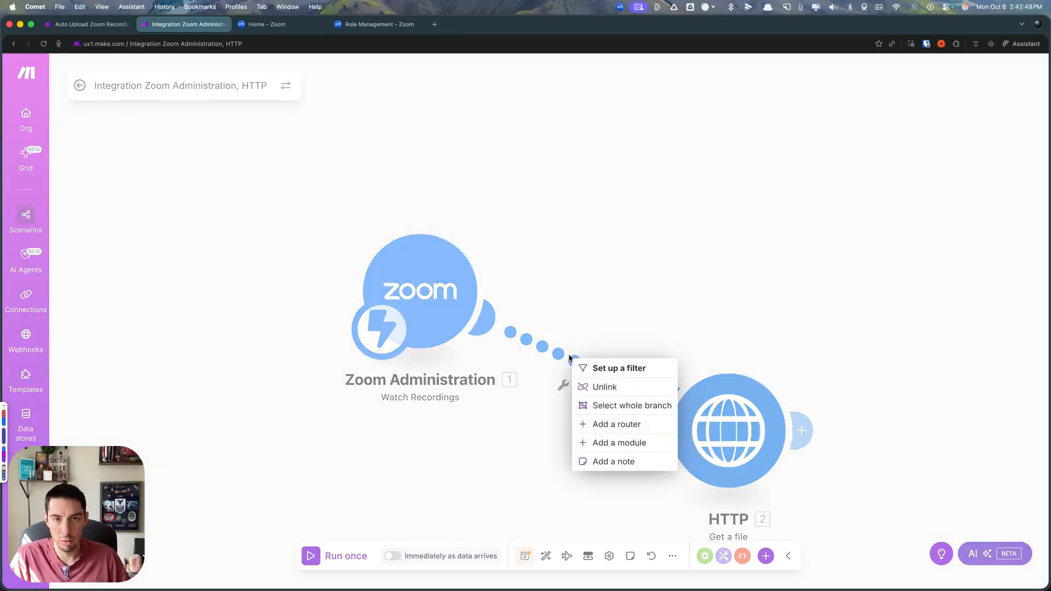
{"action": "left_click", "coordinate": [595, 387]}
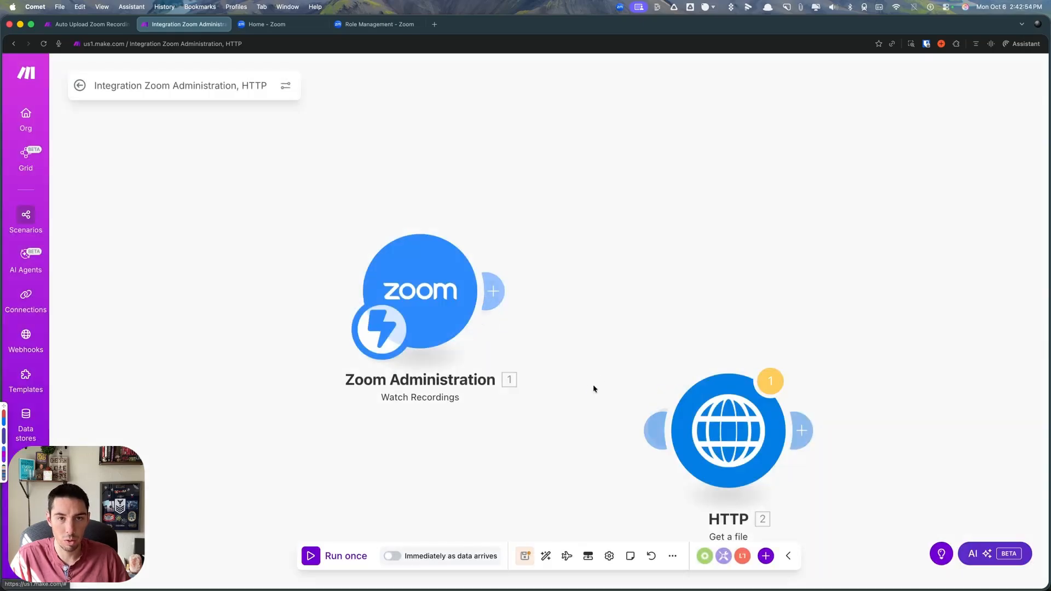
- Add a Flow Control Router after the Zoom Watch Recordings trigger
{"action": "left_click", "coordinate": [705, 556]}
{"action": "scroll", "coordinate": [664, 436], "scroll_direction": "down", "scroll_amount": 5}
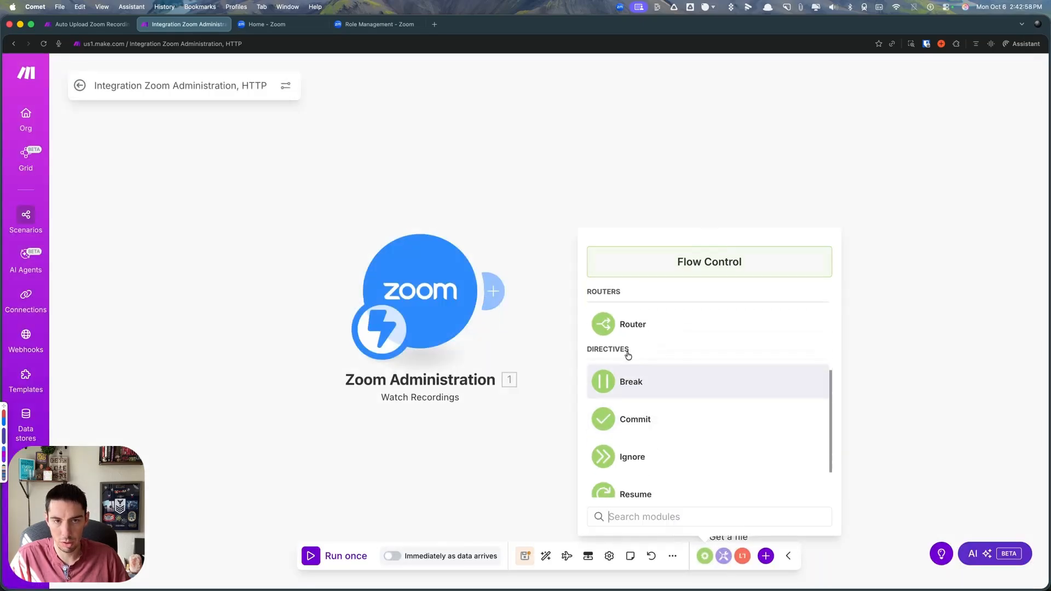
{"action": "left_click", "coordinate": [610, 321]}
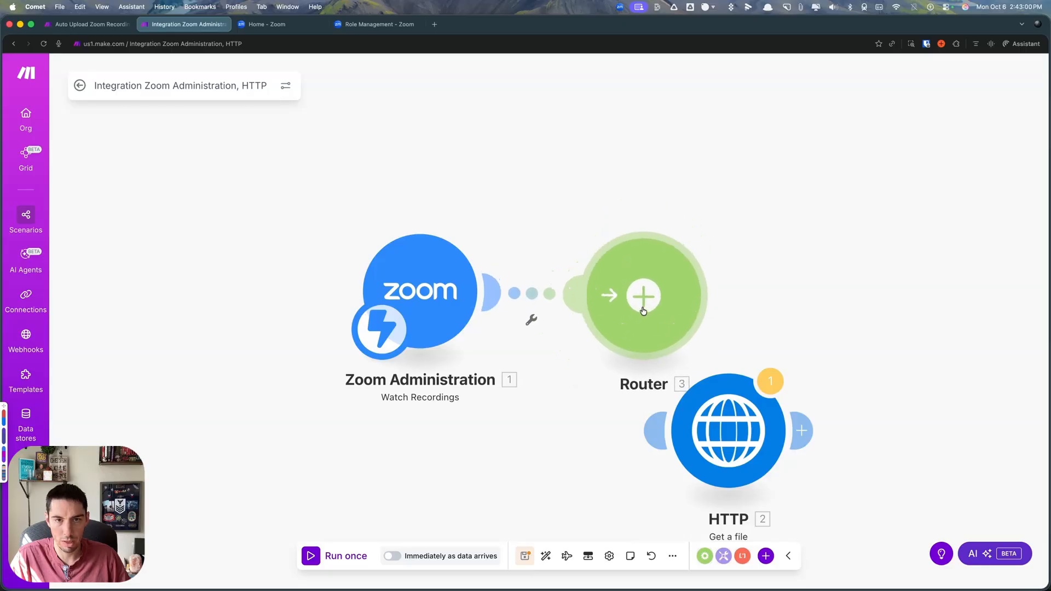
- Search the Zoom Administration modules for "rec" and add Download a Cloud Recording on a route from the router
{"action": "left_click", "coordinate": [765, 556]}
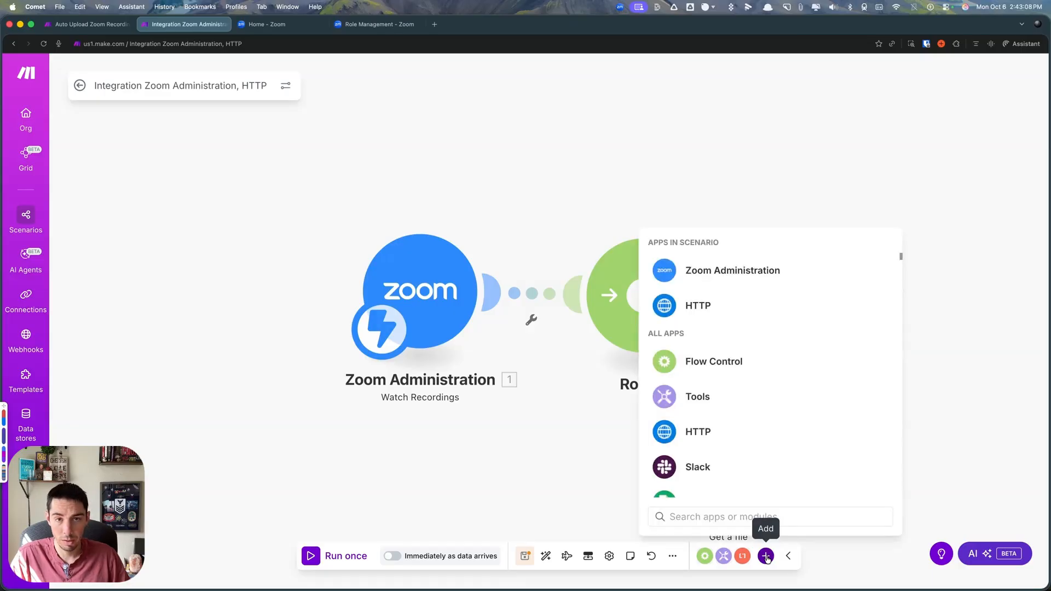
{"action": "left_click", "coordinate": [707, 272]}
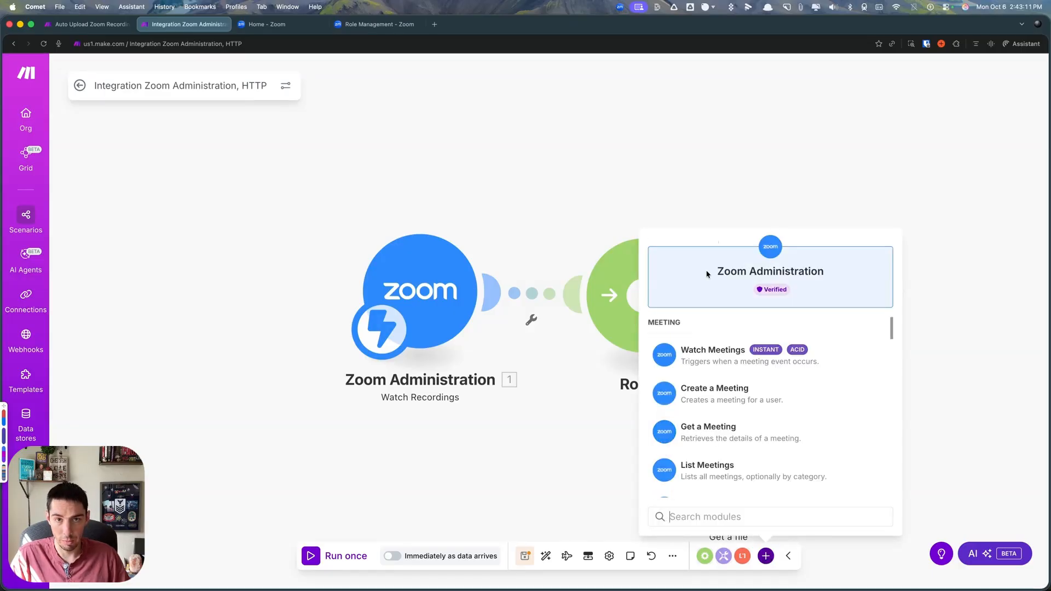
{"action": "left_click", "coordinate": [701, 514]}
{"action": "type", "text": "rec"}
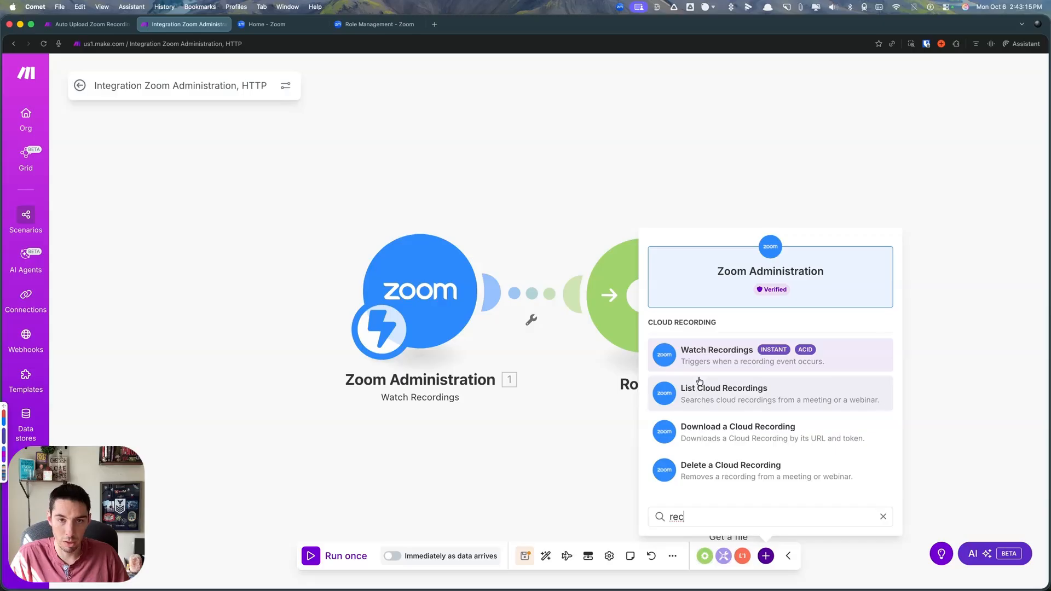
{"action": "left_click", "coordinate": [728, 431]}
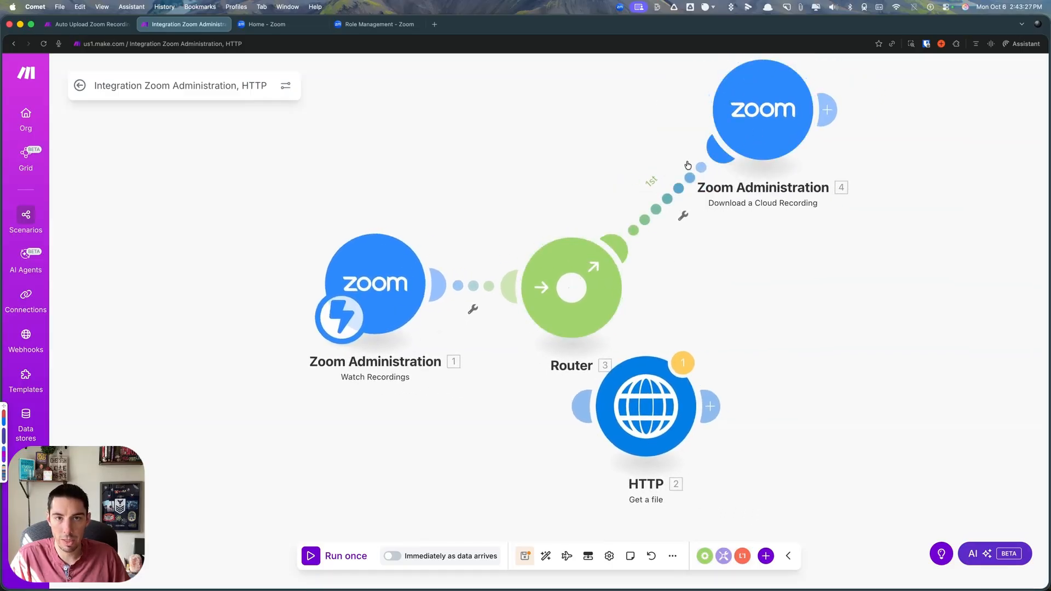
- Connect the HTTP Get a file module to the router as another route, placed below it
{"action": "left_click_drag", "start_coordinate": [644, 434], "coordinate": [551, 510]}
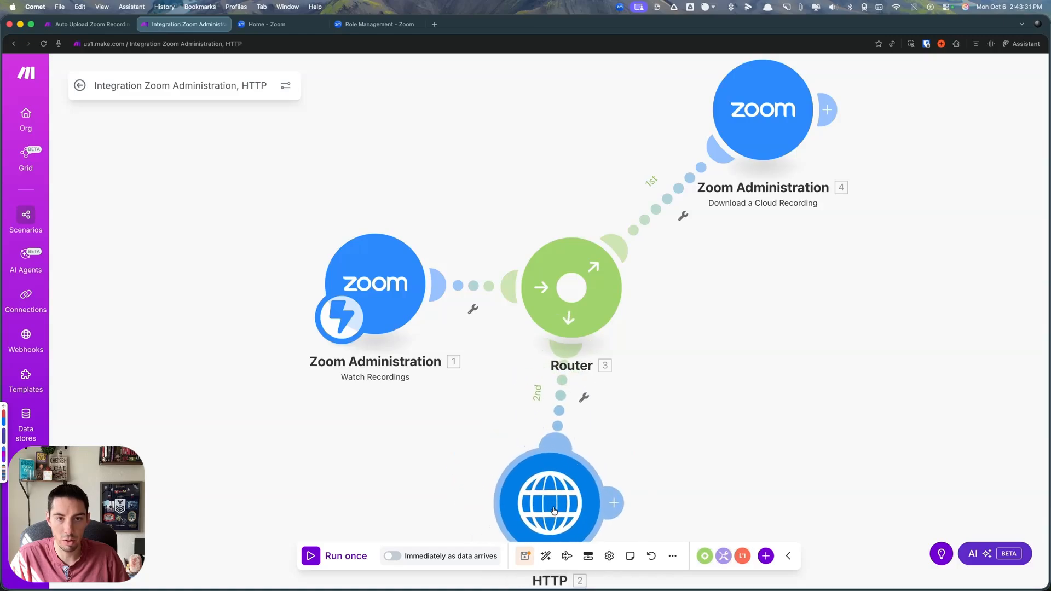
{"action": "scroll", "coordinate": [650, 465], "scroll_direction": "down", "scroll_amount": 3}
{"action": "left_click_drag", "start_coordinate": [670, 395], "coordinate": [629, 376]}
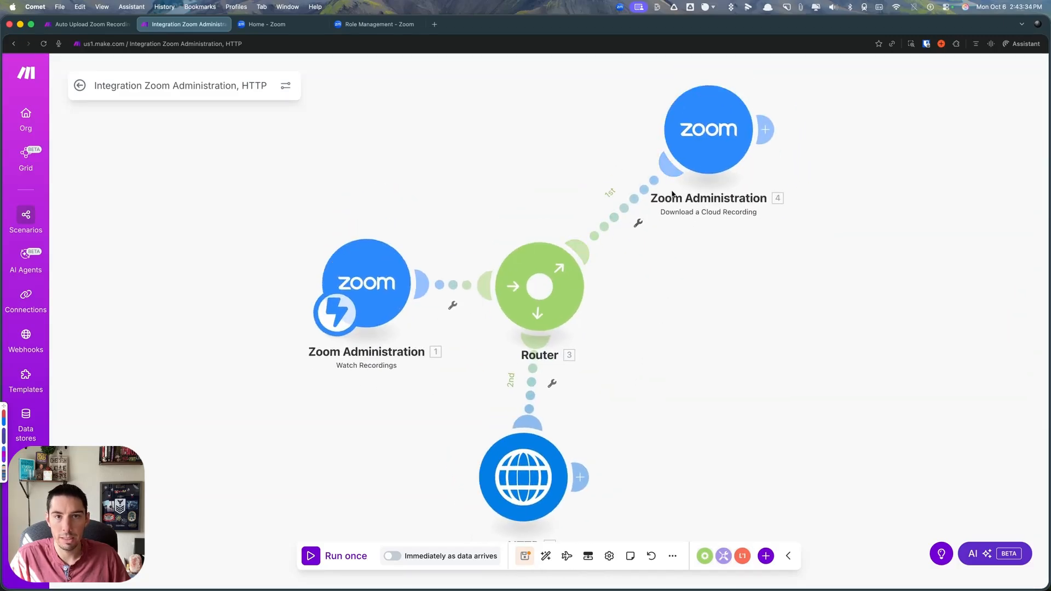
- Unlink the Download a Cloud Recording module from the router and save the scenario
{"action": "left_click", "coordinate": [717, 139]}
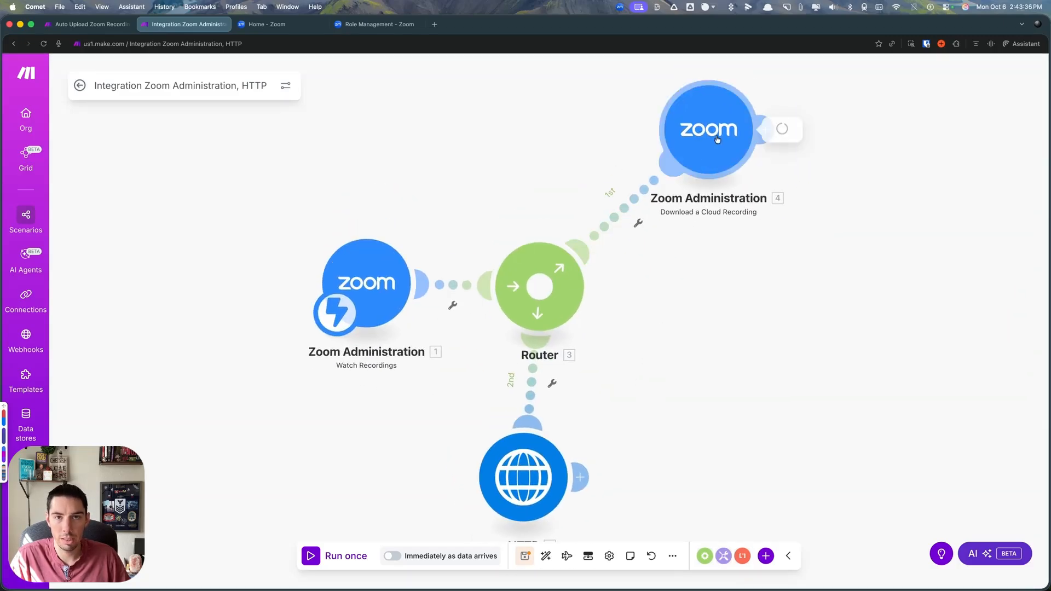
{"action": "left_click", "coordinate": [963, 416]}
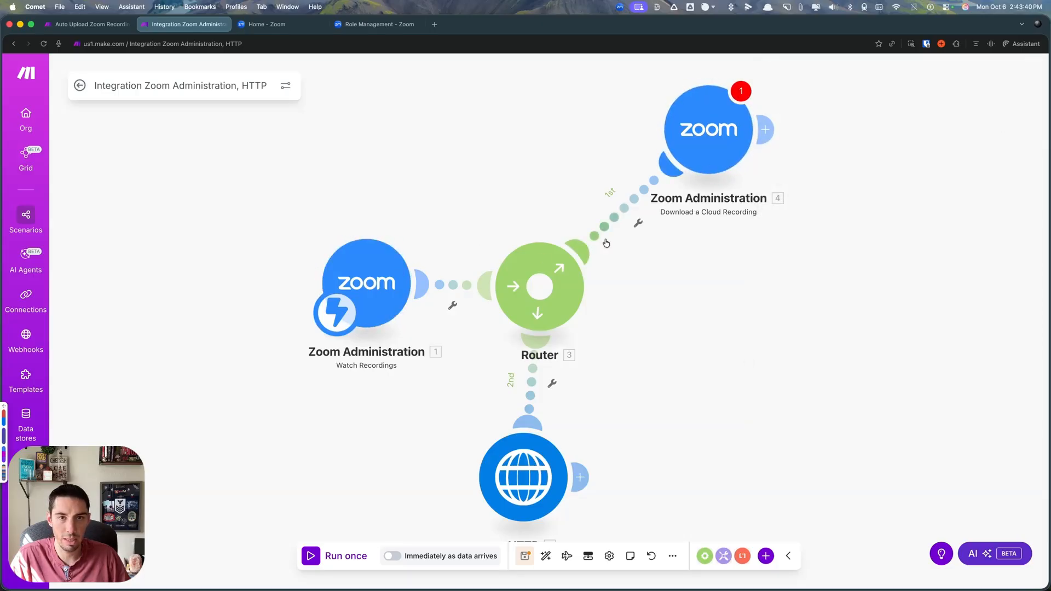
{"action": "right_click", "coordinate": [629, 209]}
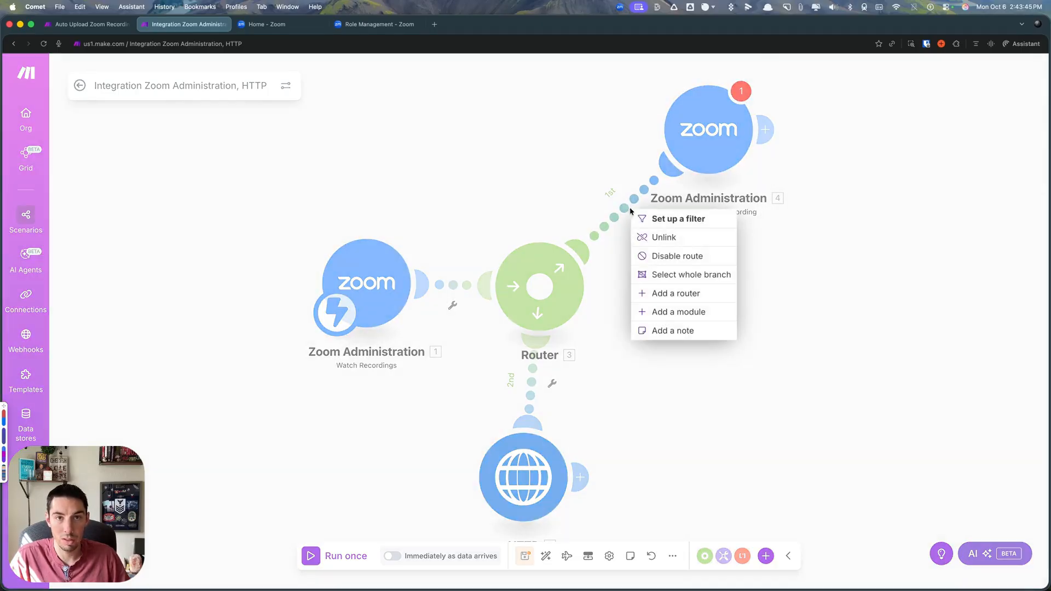
{"action": "left_click", "coordinate": [660, 237]}
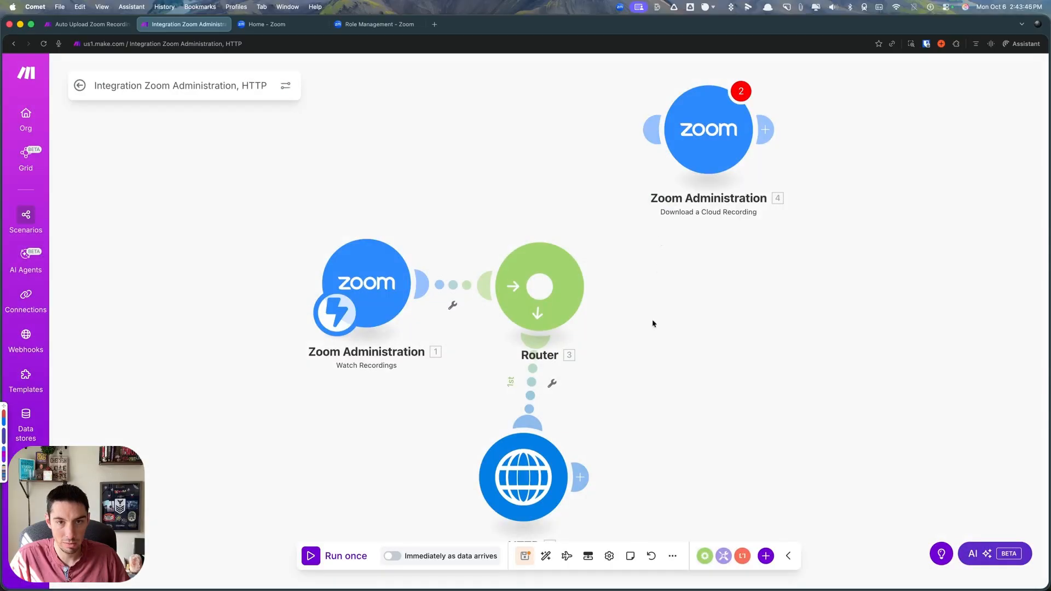
{"action": "left_click", "coordinate": [525, 556]}
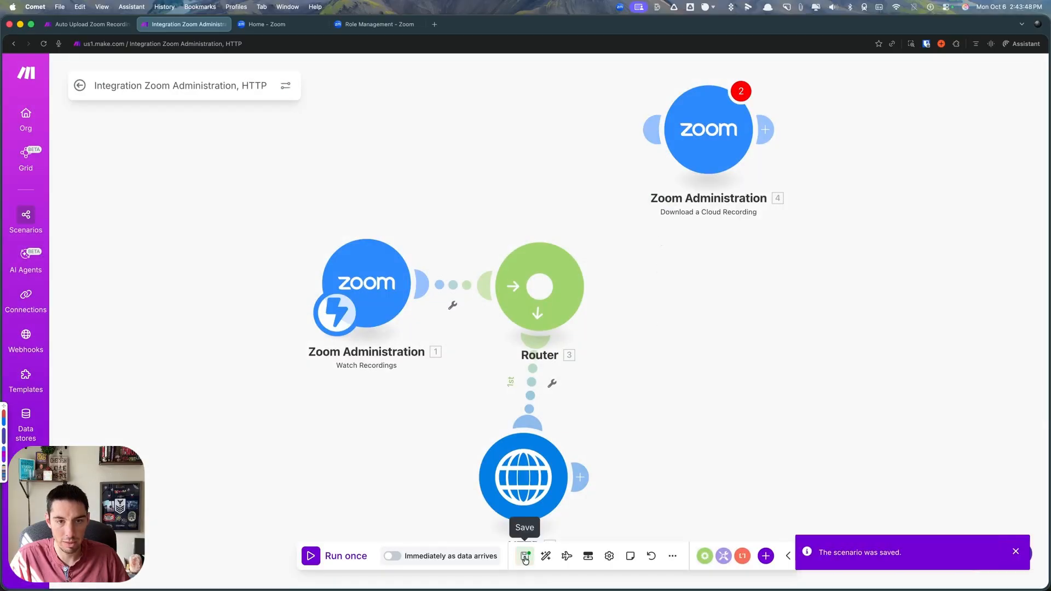
- Reopen the scenario for editing and reconnect the Download a Cloud Recording module to the router as the second route
{"action": "left_click", "coordinate": [81, 86]}
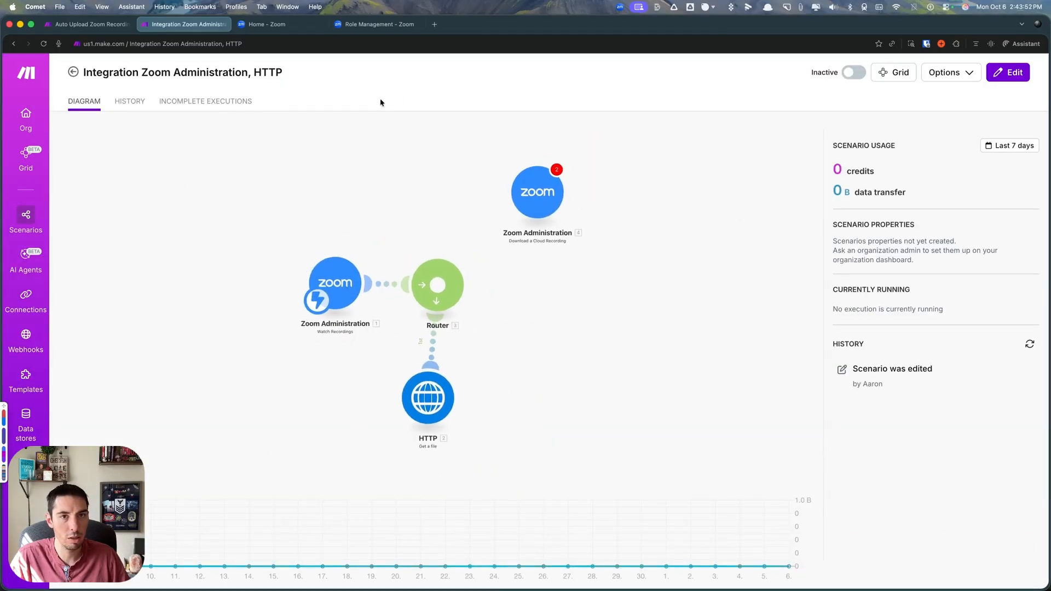
{"action": "left_click", "coordinate": [378, 389]}
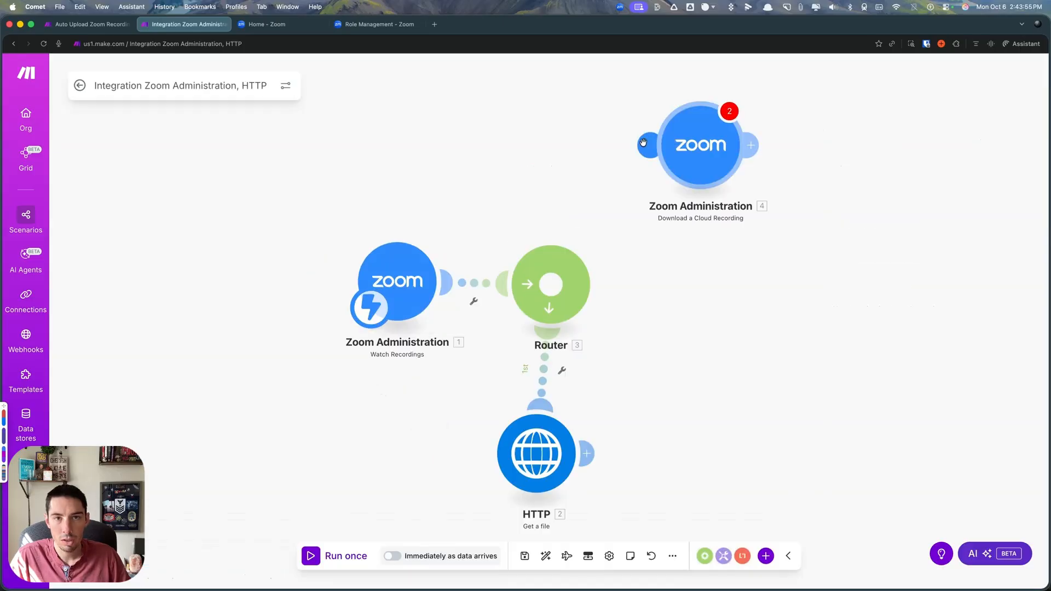
{"action": "left_click_drag", "start_coordinate": [652, 147], "coordinate": [567, 268]}
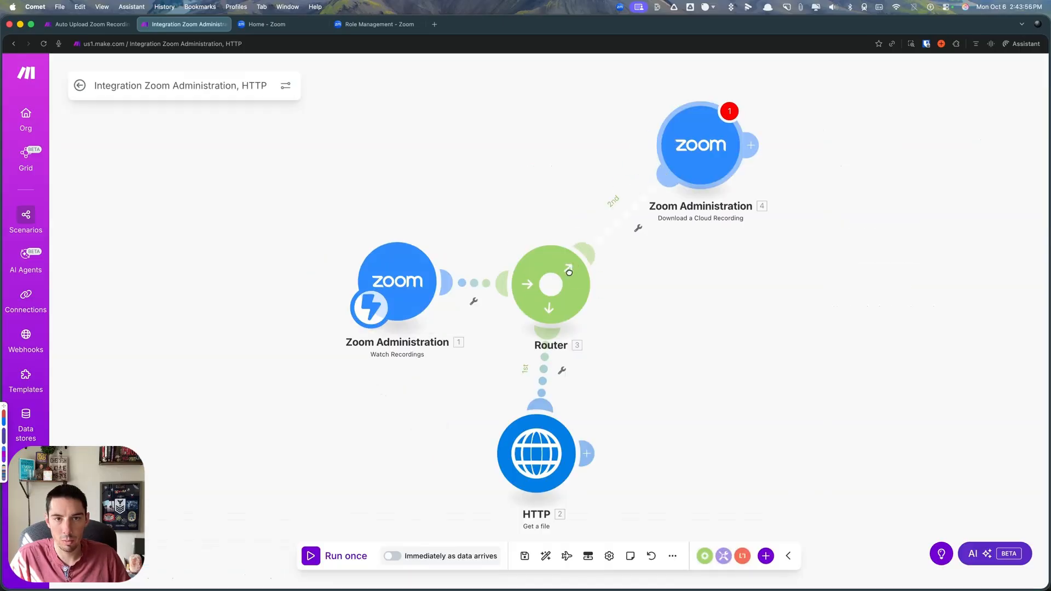
- Open the filter on the route to Download a Cloud Recording and label it Transcript
{"action": "left_click", "coordinate": [625, 219]}
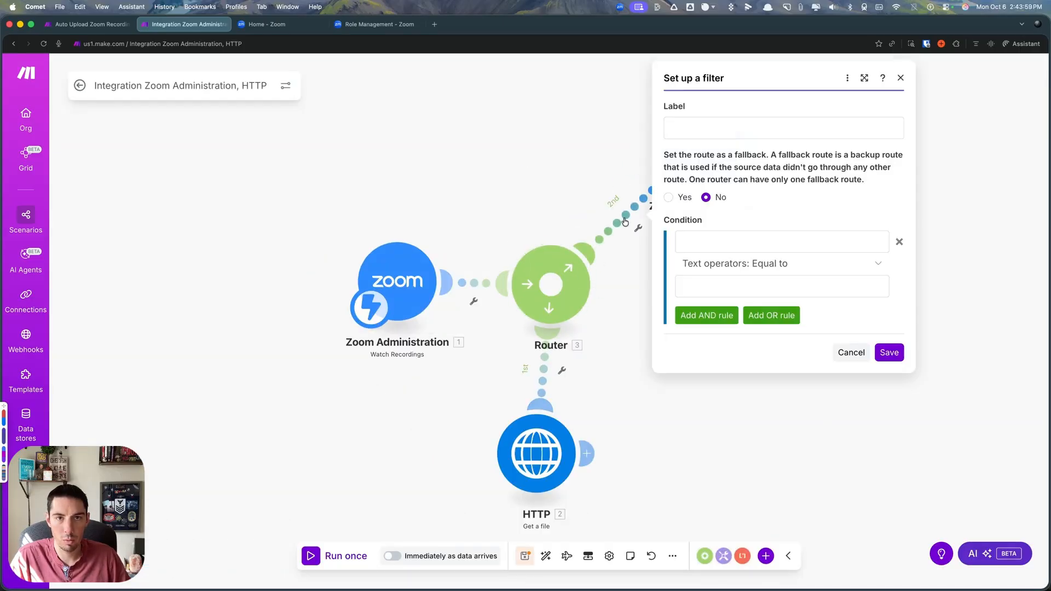
{"action": "left_click", "coordinate": [715, 242]}
{"action": "left_click", "coordinate": [705, 127]}
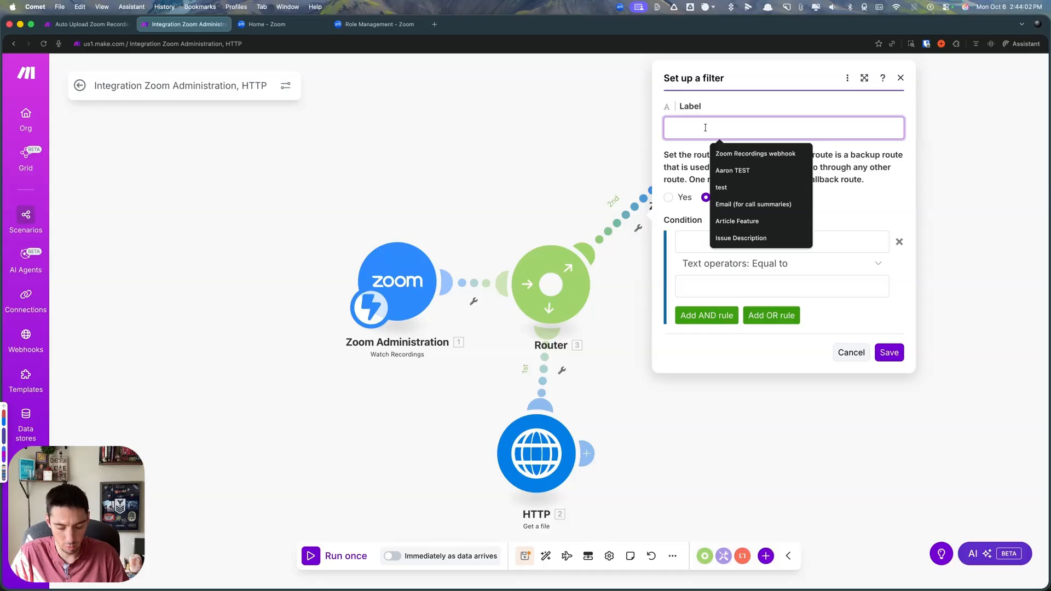
{"action": "type", "text": "Transcript"}
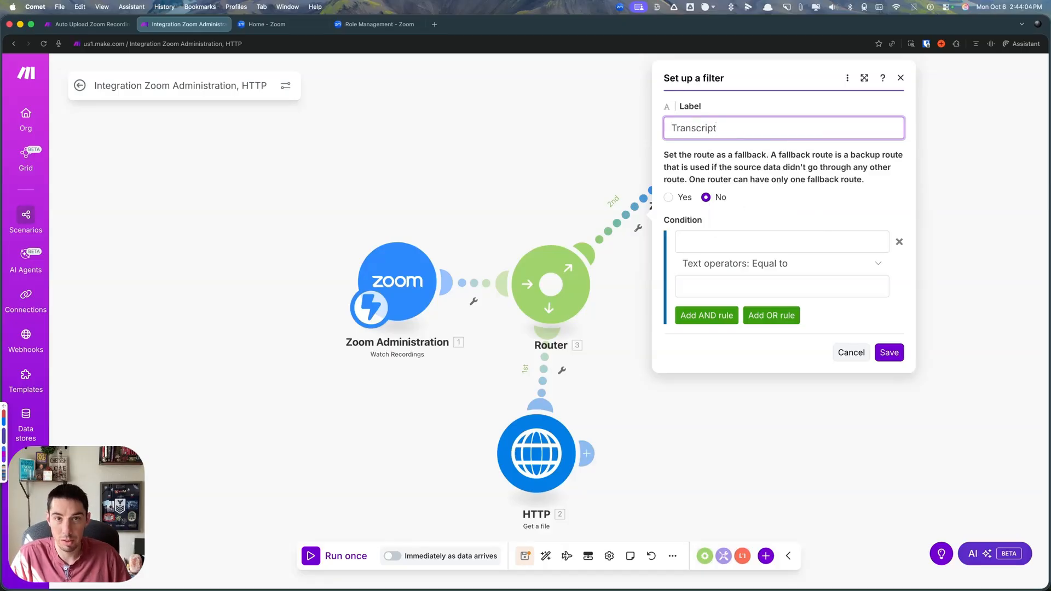
- Save the Transcript filter, clone the Download a Cloud Recording module and attach the copy to the router as a third route
{"action": "left_click", "coordinate": [889, 352]}
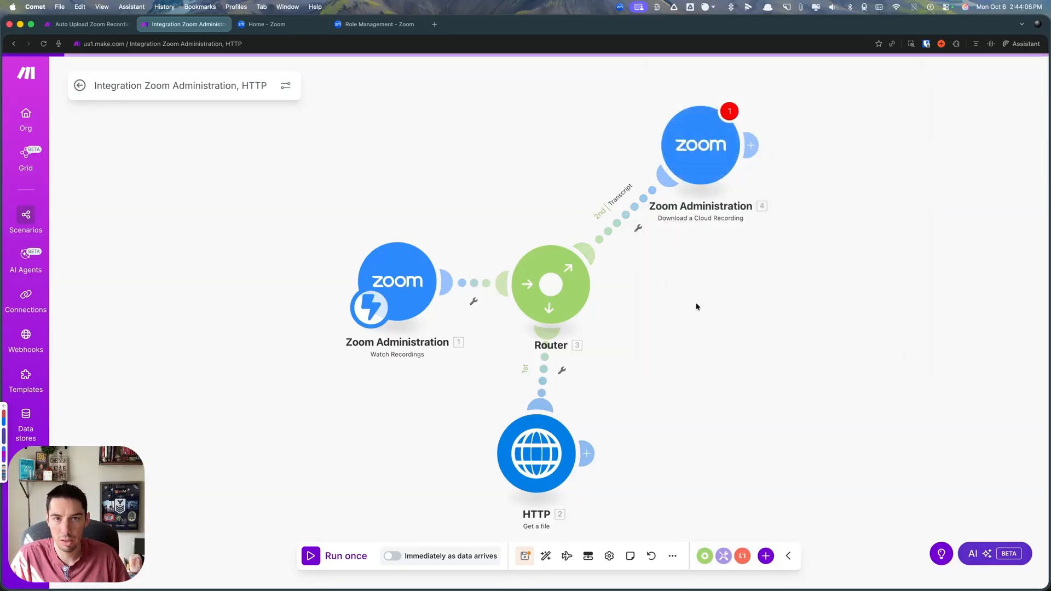
{"action": "left_click", "coordinate": [766, 555]}
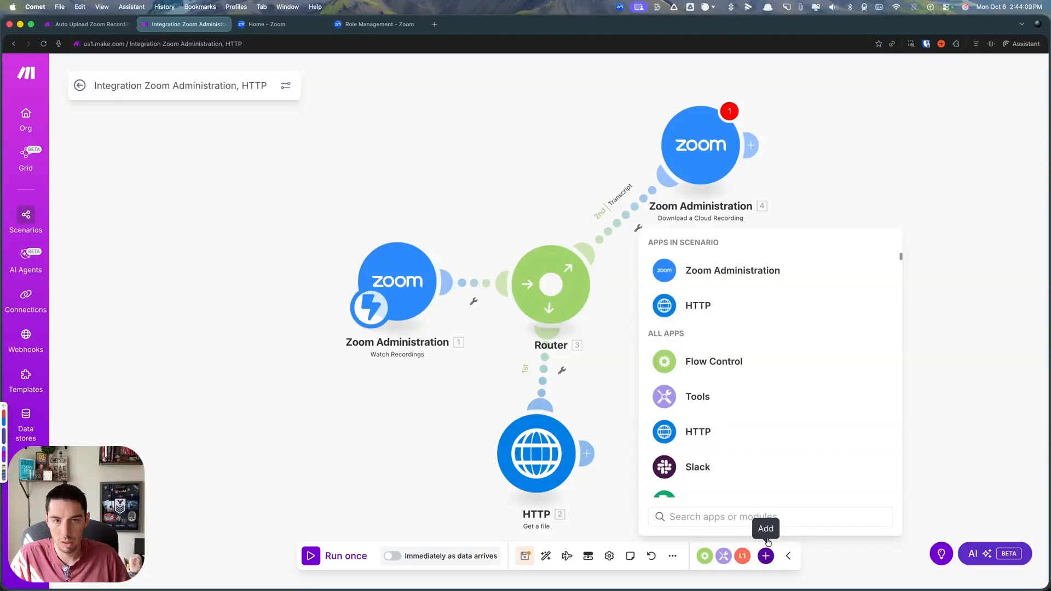
{"action": "left_click", "coordinate": [690, 251]}
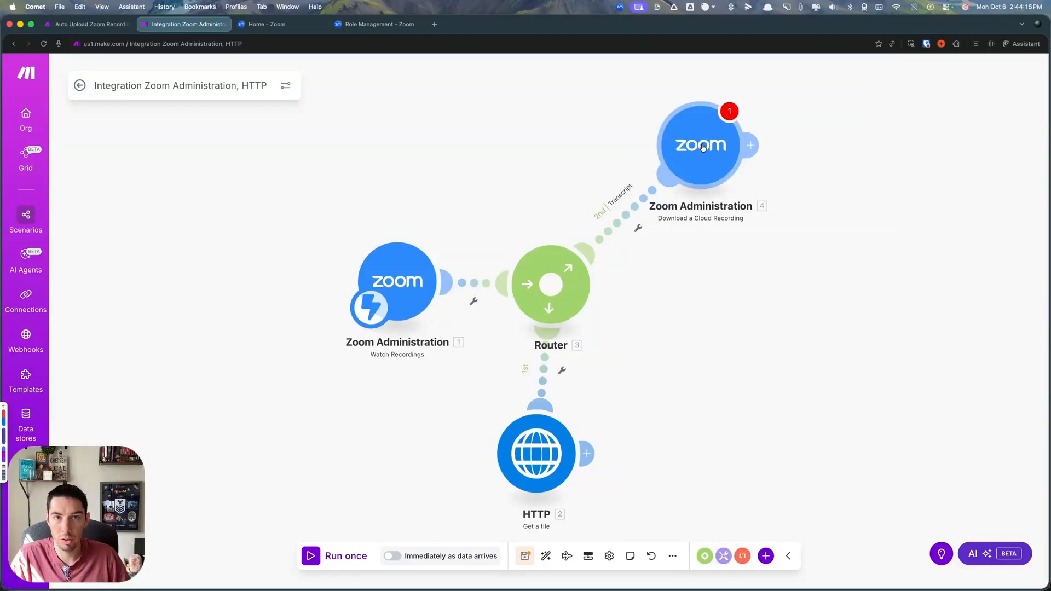
{"action": "right_click", "coordinate": [706, 149]}
{"action": "left_click", "coordinate": [736, 231]}
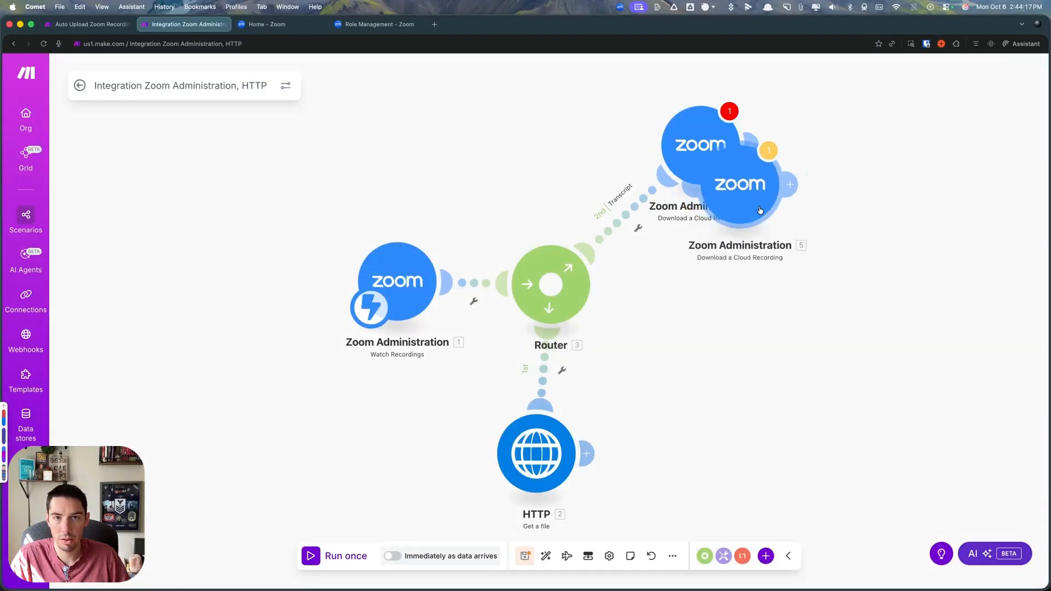
{"action": "left_click", "coordinate": [712, 361]}
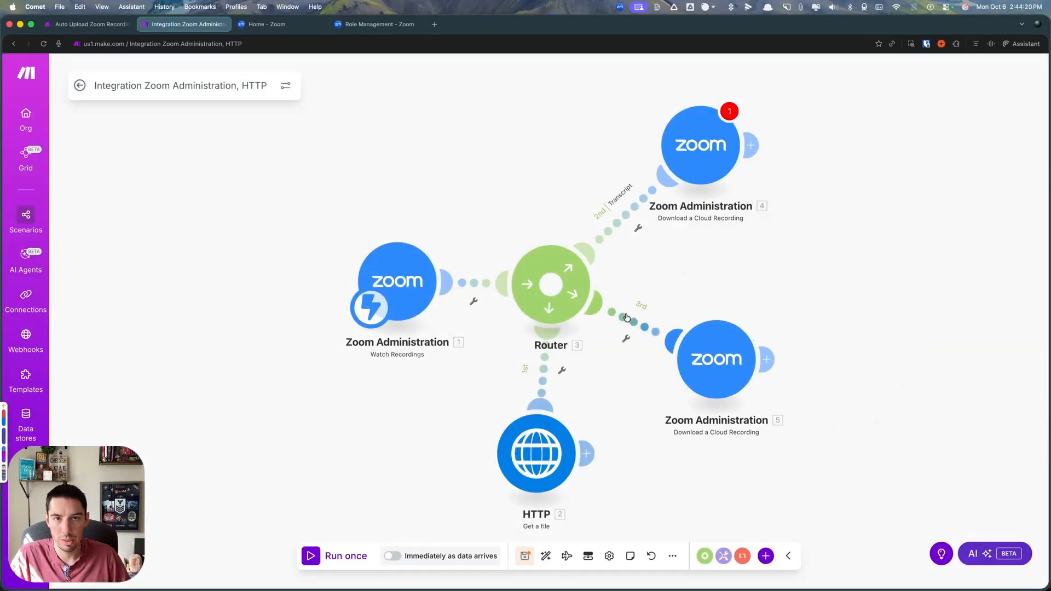
- Label the filter on the third route, to the cloned Download a Cloud Recording module, as Recording and save it
{"action": "left_click", "coordinate": [645, 327]}
{"action": "left_click", "coordinate": [708, 226]}
{"action": "type", "text": "Recroding"}
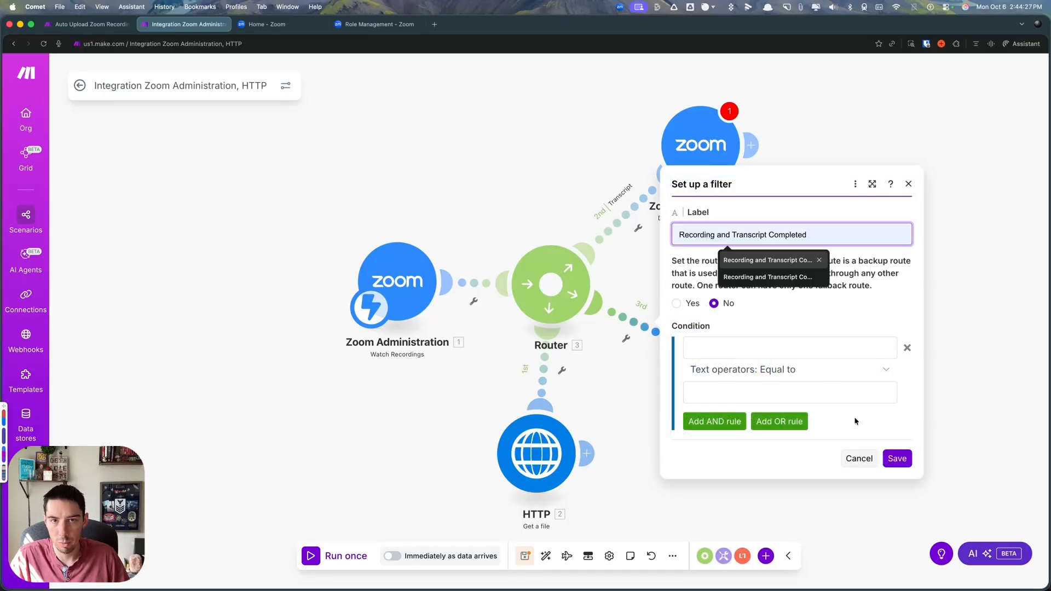
{"action": "key", "text": "Escape"}
{"action": "left_click", "coordinate": [897, 458]}
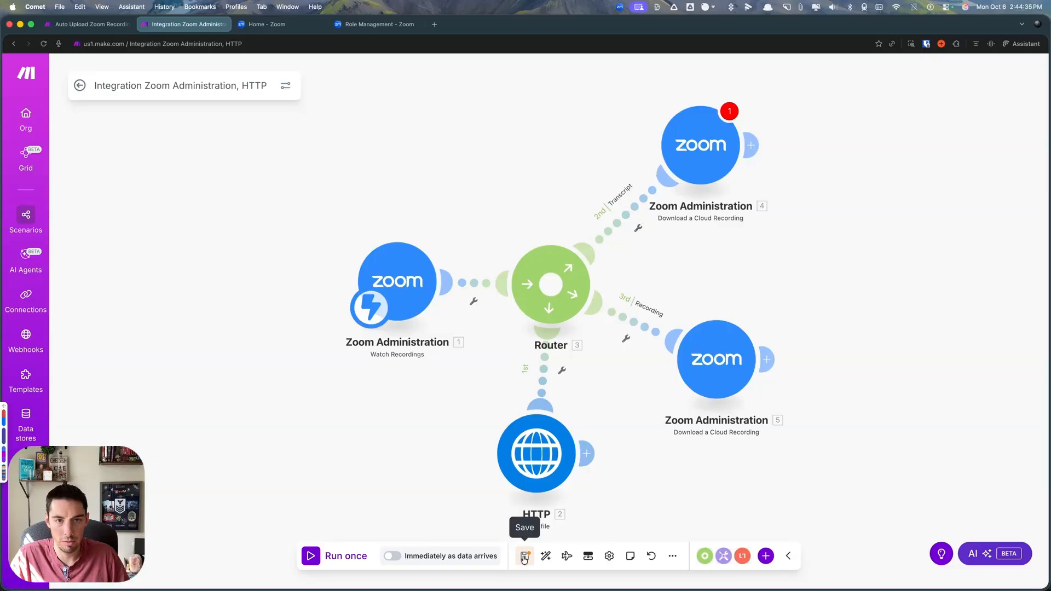
- Save the scenario anyway and exit the editor to check its queue of waiting records
{"action": "left_click", "coordinate": [524, 556]}
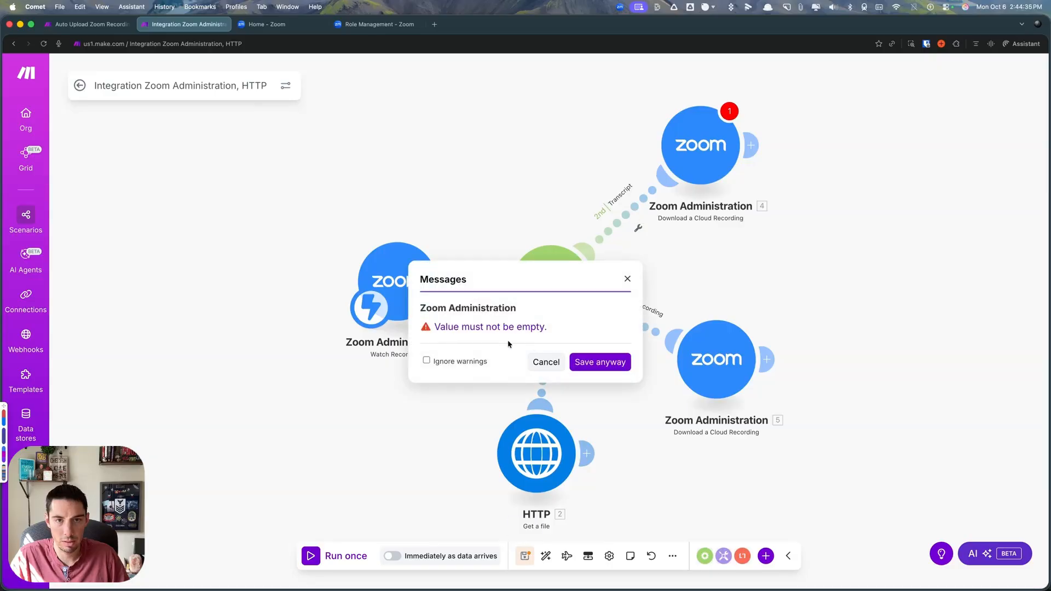
{"action": "left_click", "coordinate": [598, 361]}
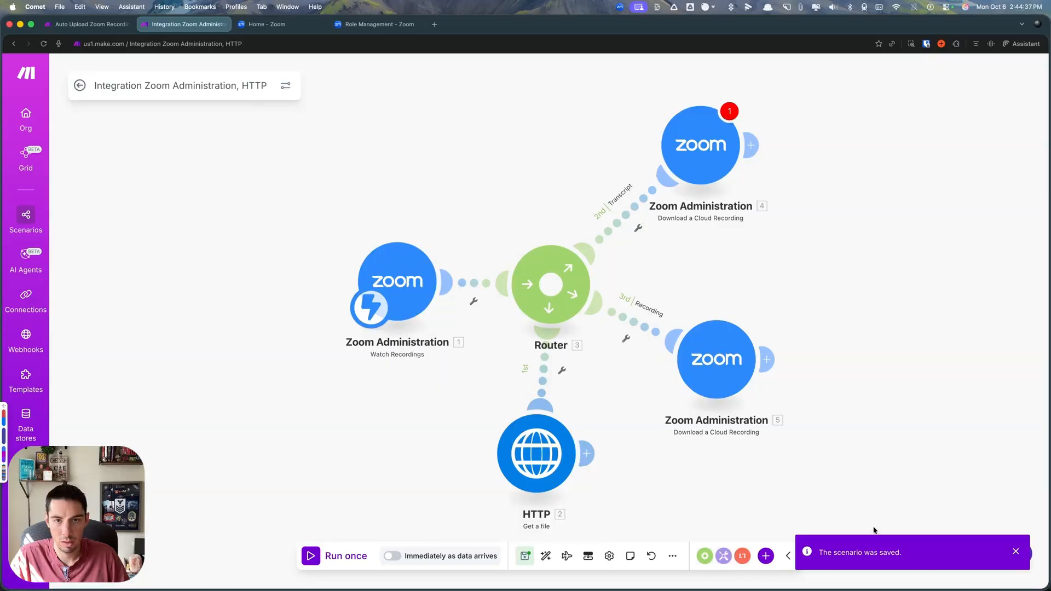
{"action": "left_click", "coordinate": [80, 86]}
{"action": "left_click_drag", "start_coordinate": [97, 106], "coordinate": [294, 103]}
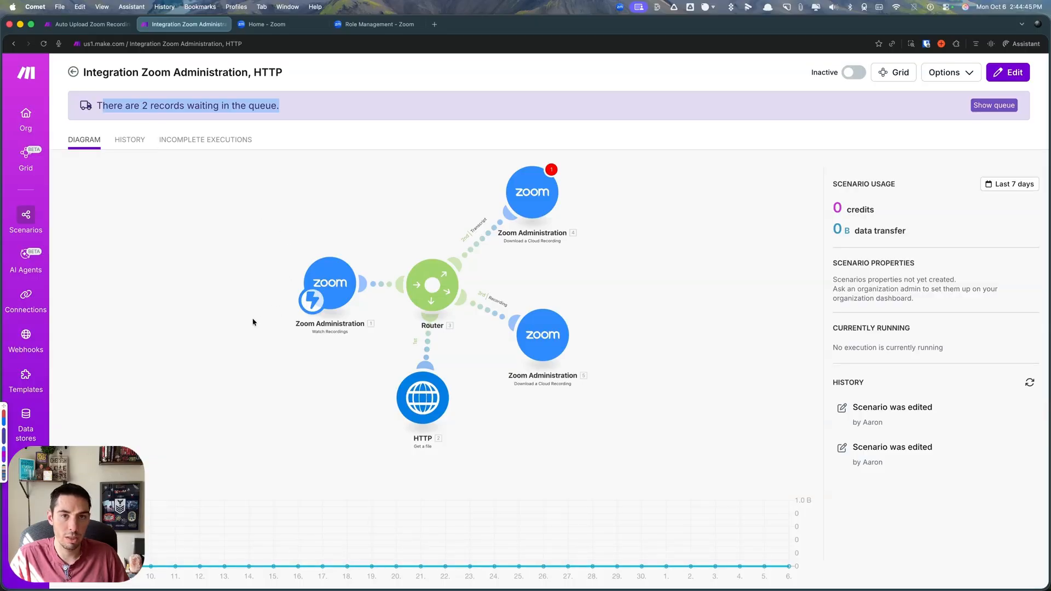
- Reopen the scenario editor and disable both the Transcript and Recording routes
{"action": "left_click", "coordinate": [296, 374]}
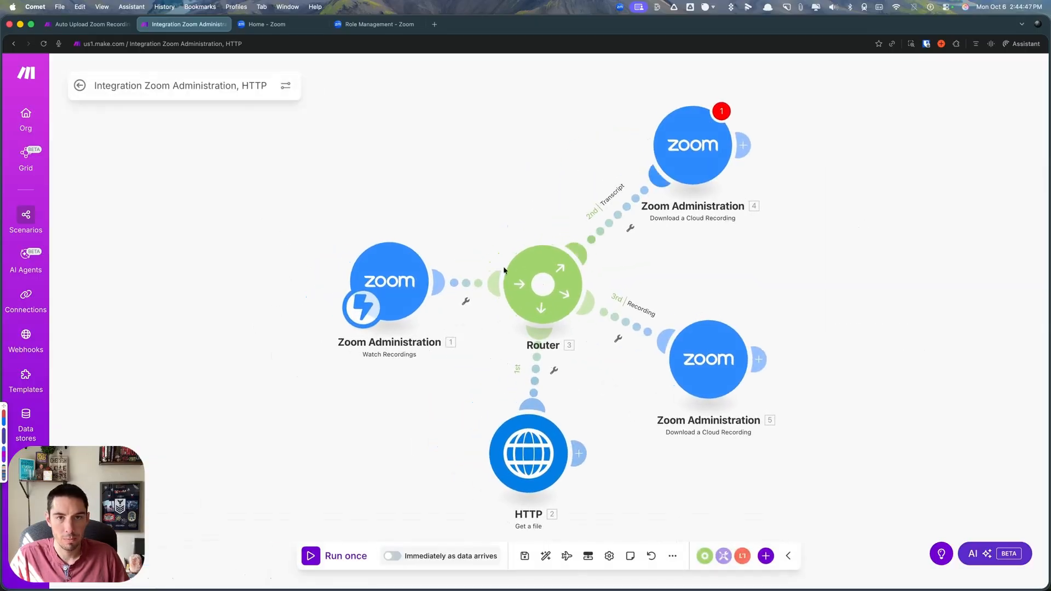
{"action": "left_click", "coordinate": [630, 228]}
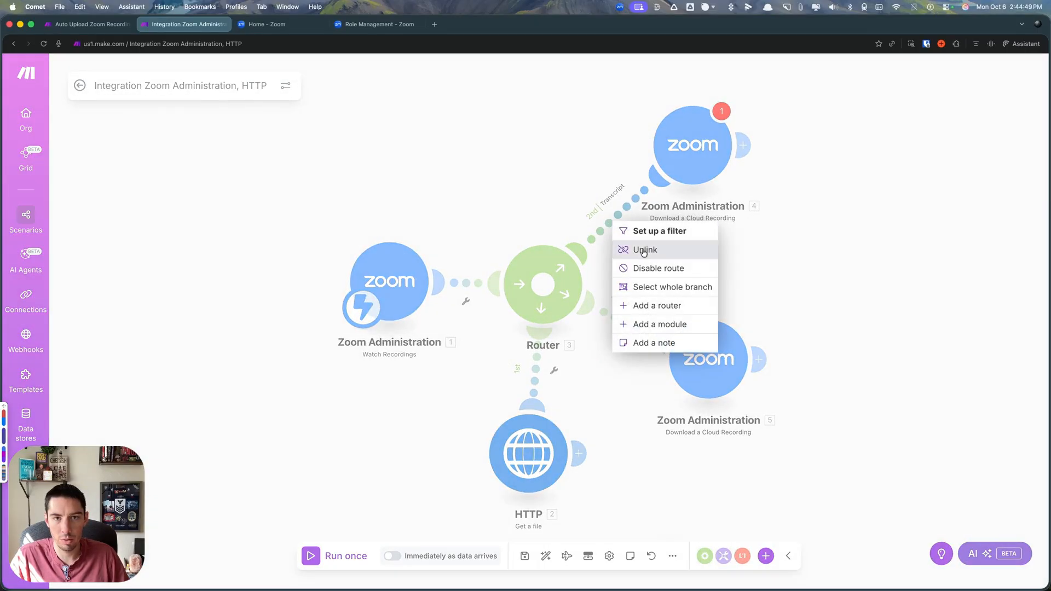
{"action": "left_click", "coordinate": [646, 268]}
{"action": "left_click", "coordinate": [618, 338]}
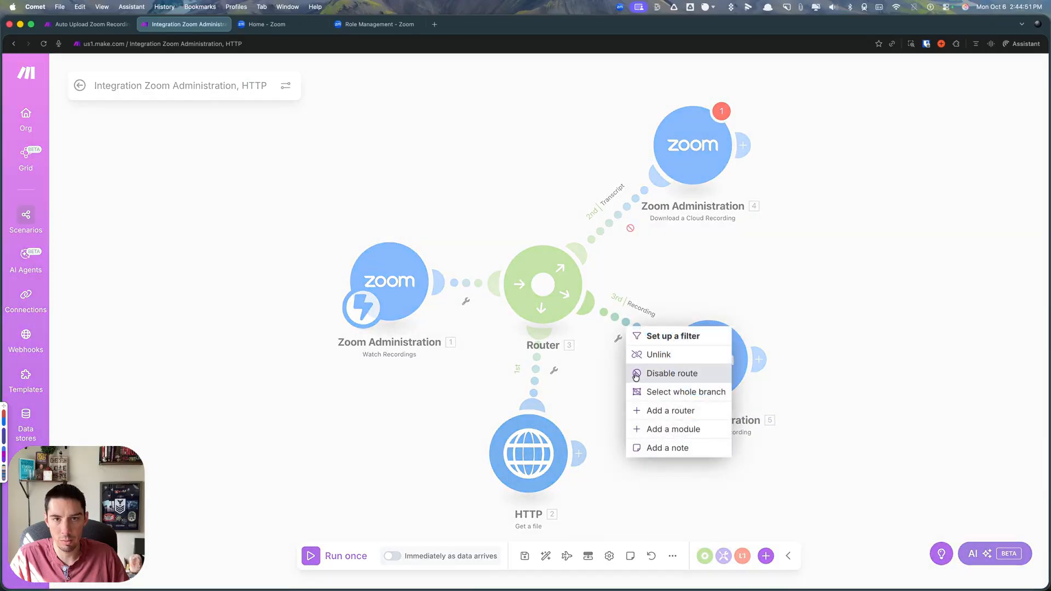
{"action": "left_click", "coordinate": [654, 375]}
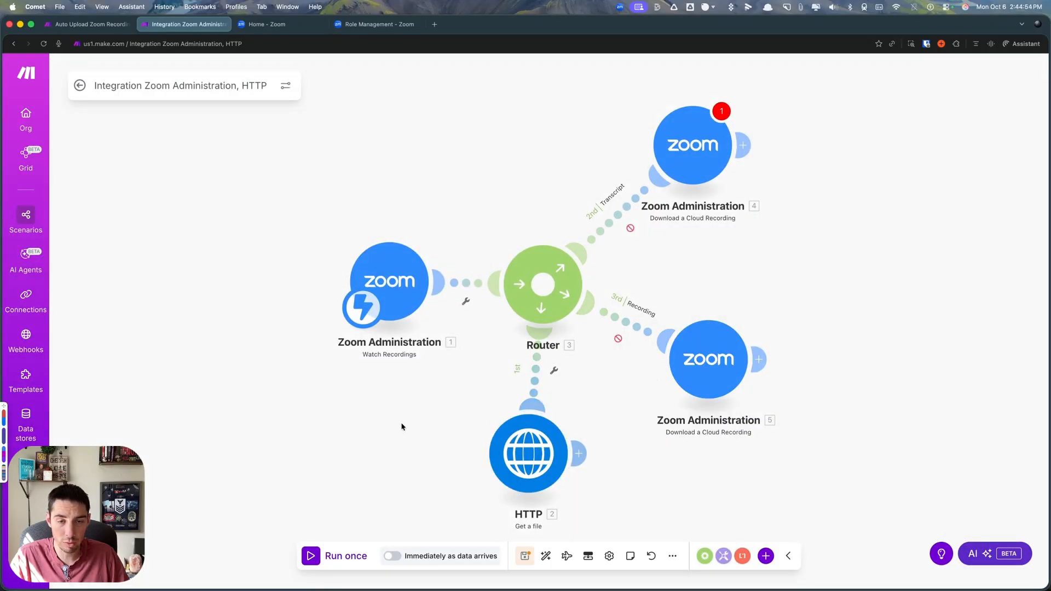
- View the trigger items available for the filter before the router and try to run the scenario once
{"action": "left_click", "coordinate": [480, 282]}
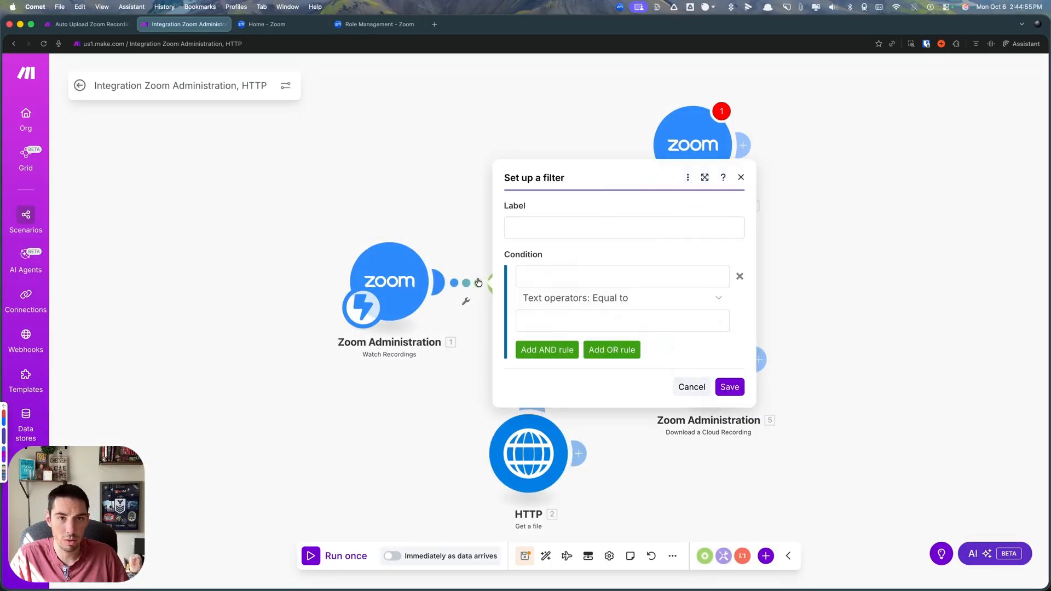
{"action": "left_click", "coordinate": [548, 274]}
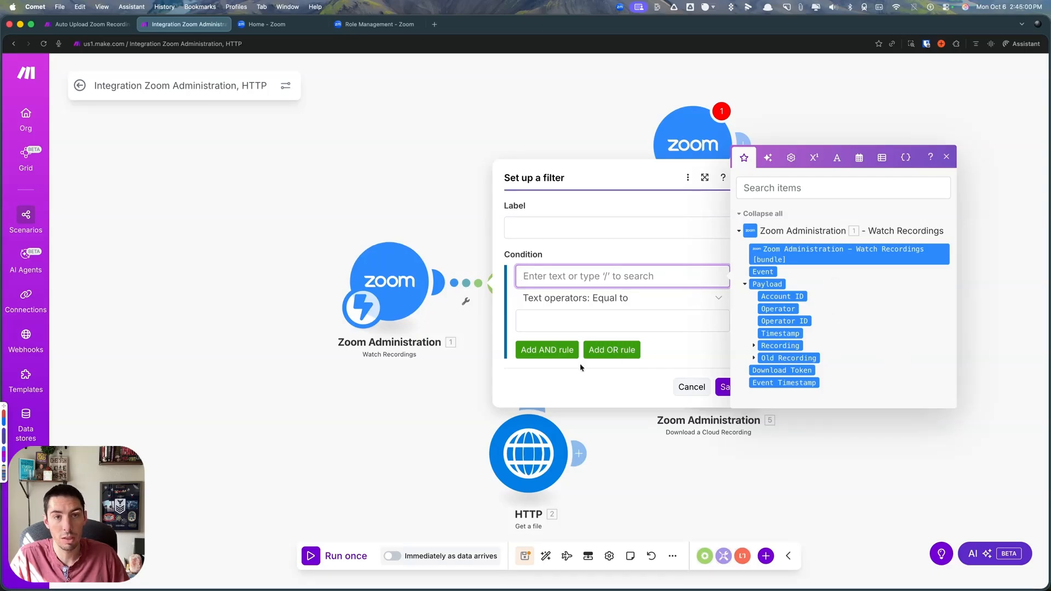
{"action": "left_click", "coordinate": [400, 412]}
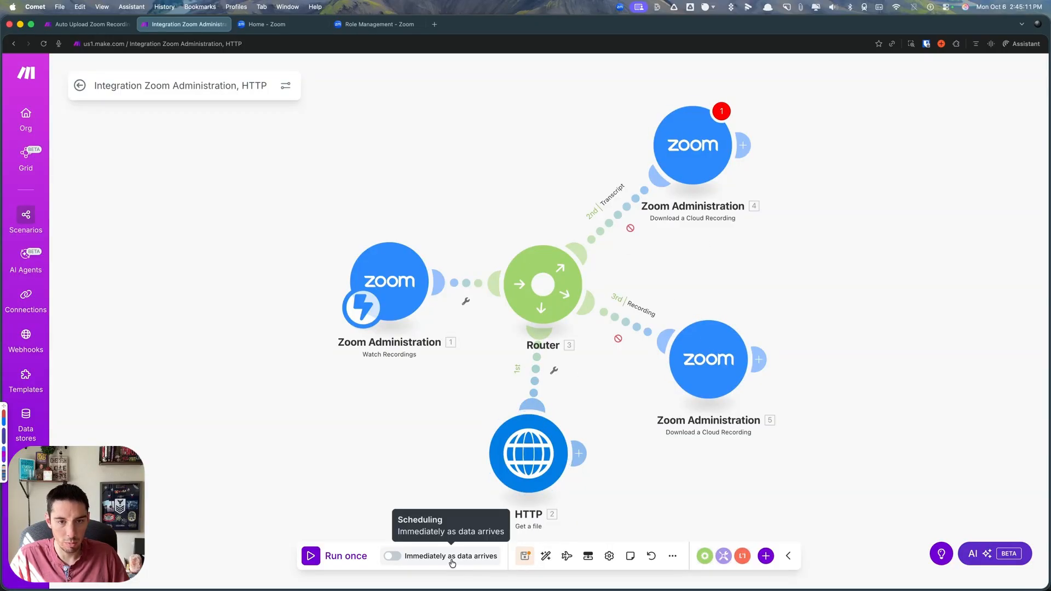
{"action": "left_click", "coordinate": [318, 550]}
{"action": "left_click", "coordinate": [418, 421]}
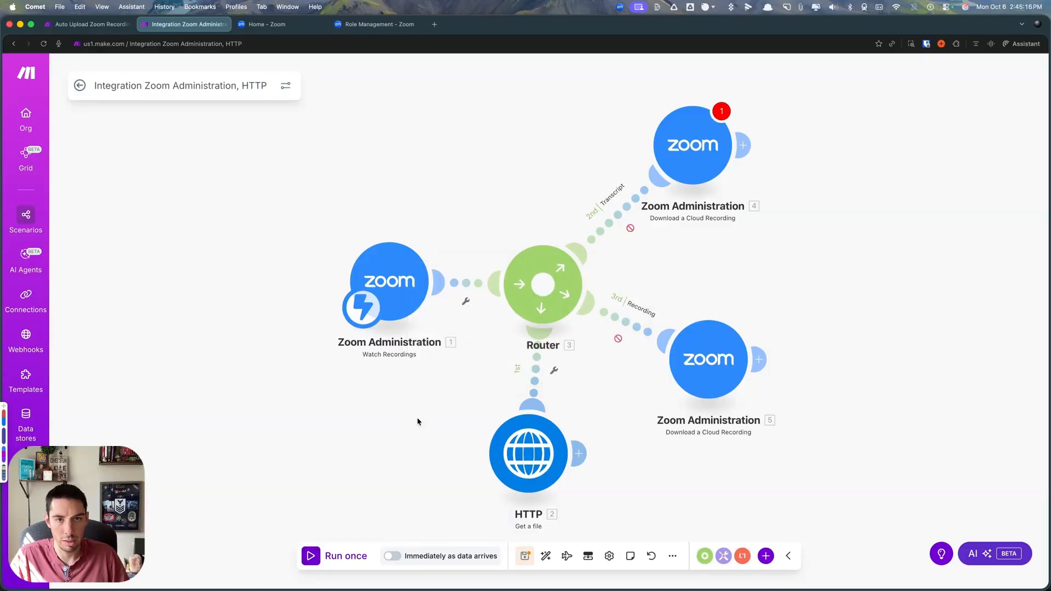
- Unlink the router, connect Watch Recordings directly to the HTTP Get a file module, and run the scenario once
{"action": "left_click", "coordinate": [465, 302]}
{"action": "left_click", "coordinate": [512, 317]}
{"action": "right_click", "coordinate": [541, 375]}
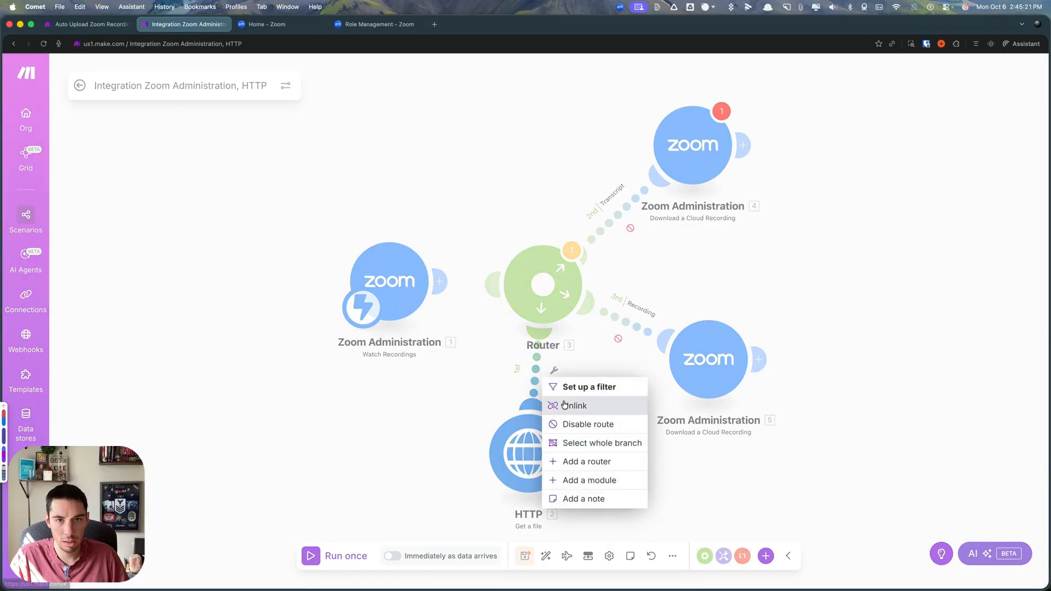
{"action": "left_click", "coordinate": [565, 405]}
{"action": "left_click_drag", "start_coordinate": [474, 449], "coordinate": [479, 408]}
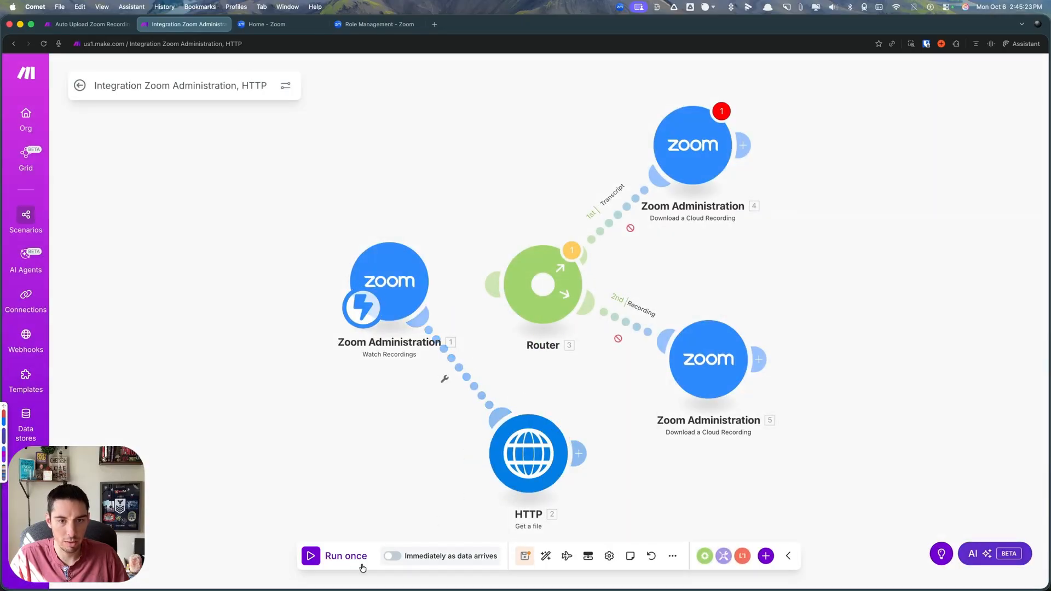
{"action": "left_click", "coordinate": [311, 556]}
{"action": "left_click", "coordinate": [542, 559]}
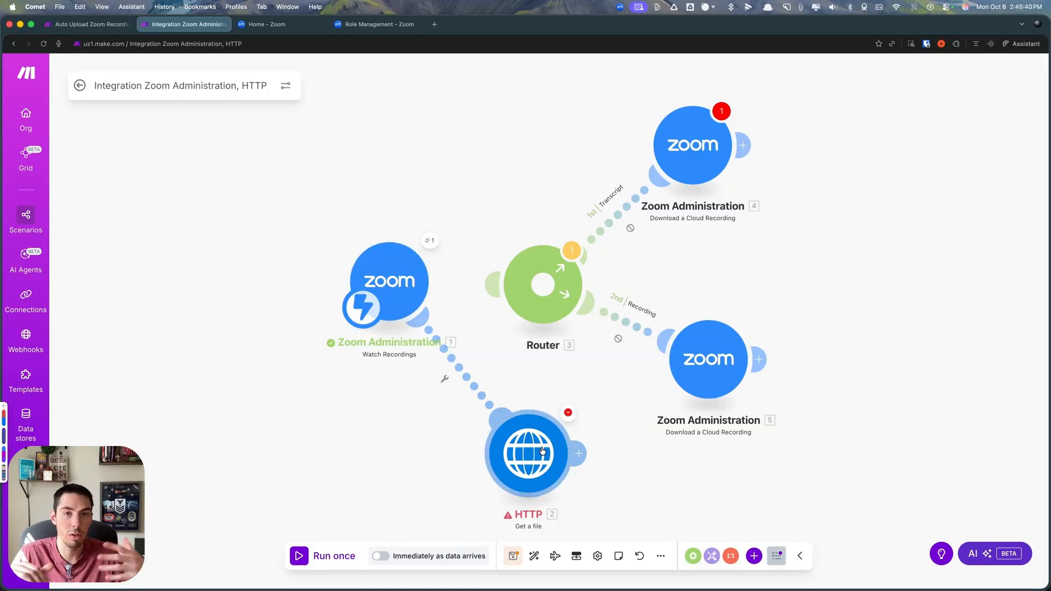
- Unlink HTTP from Watch Recordings and reconnect both modules to the router, with HTTP as the third route
{"action": "right_click", "coordinate": [482, 394]}
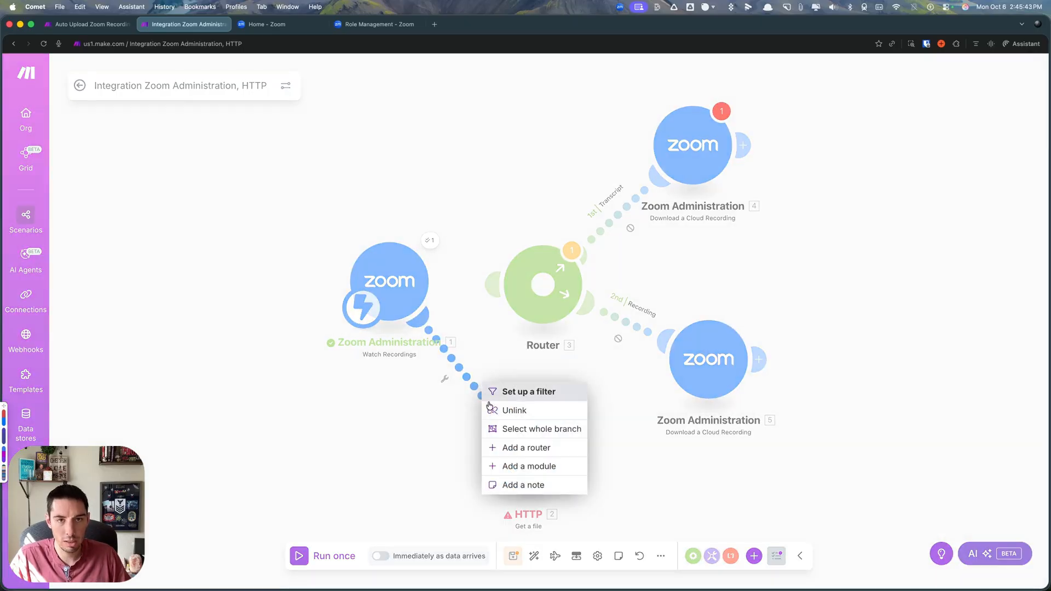
{"action": "left_click", "coordinate": [506, 411]}
{"action": "left_click_drag", "start_coordinate": [437, 283], "coordinate": [541, 288]}
{"action": "left_click_drag", "start_coordinate": [479, 457], "coordinate": [540, 306]}
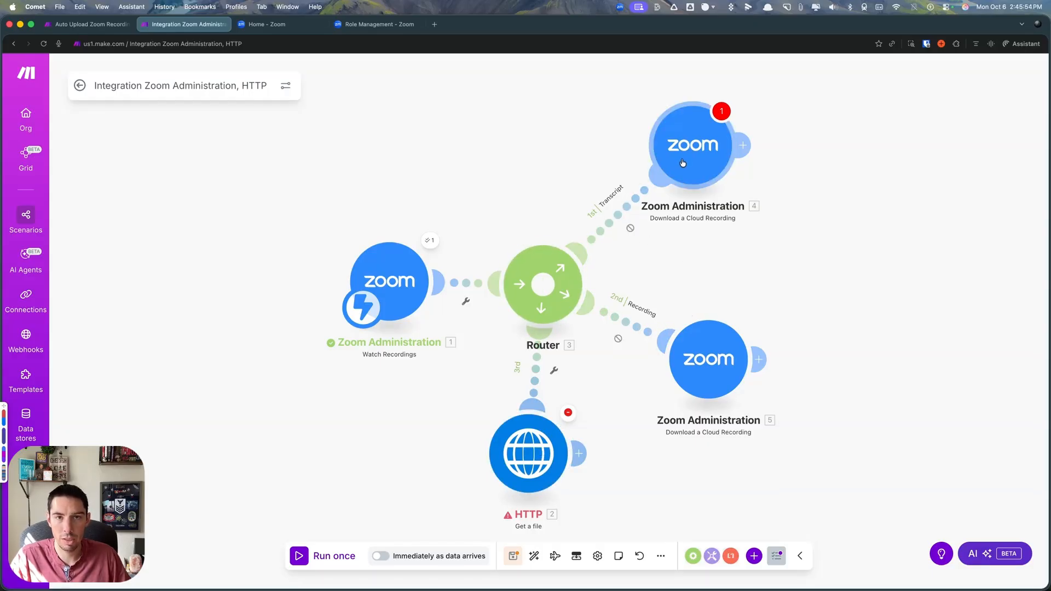
- Map the Watch Recordings Event item as the condition field of the Transcript route's filter
{"action": "left_click", "coordinate": [622, 221]}
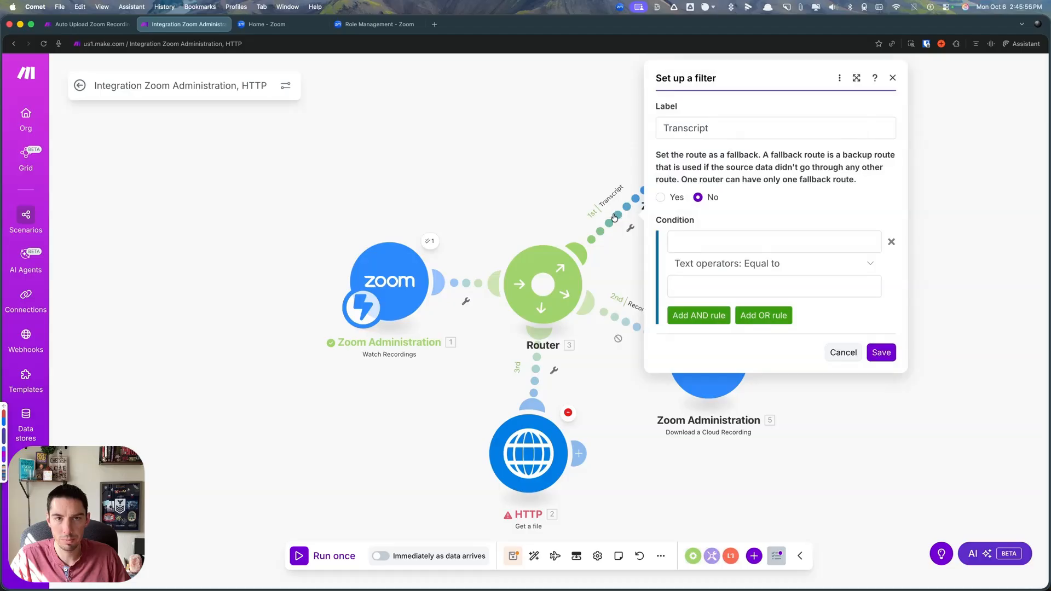
{"action": "left_click", "coordinate": [697, 242]}
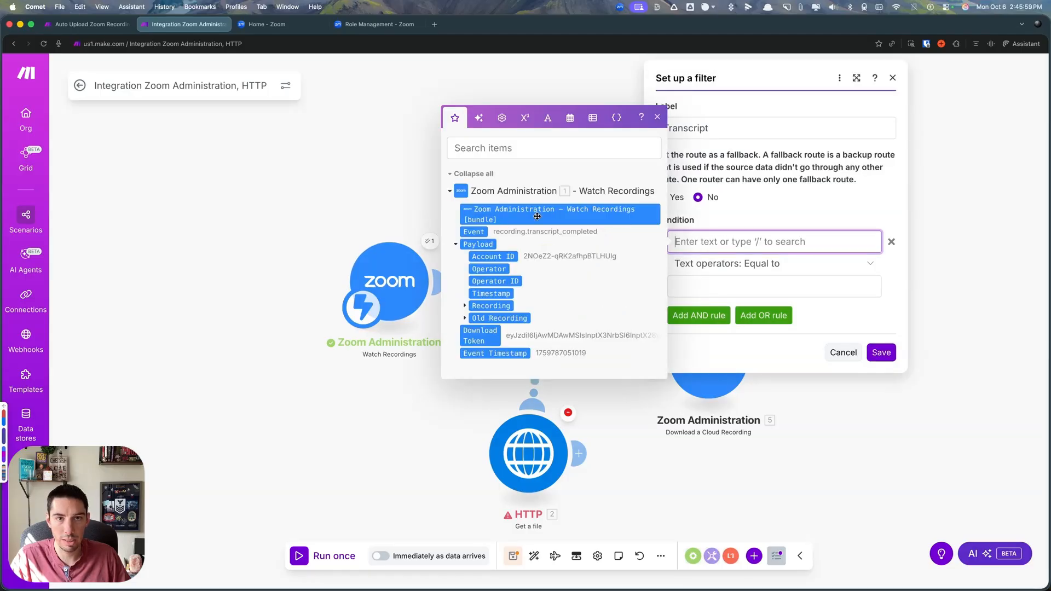
{"action": "left_click", "coordinate": [474, 232]}
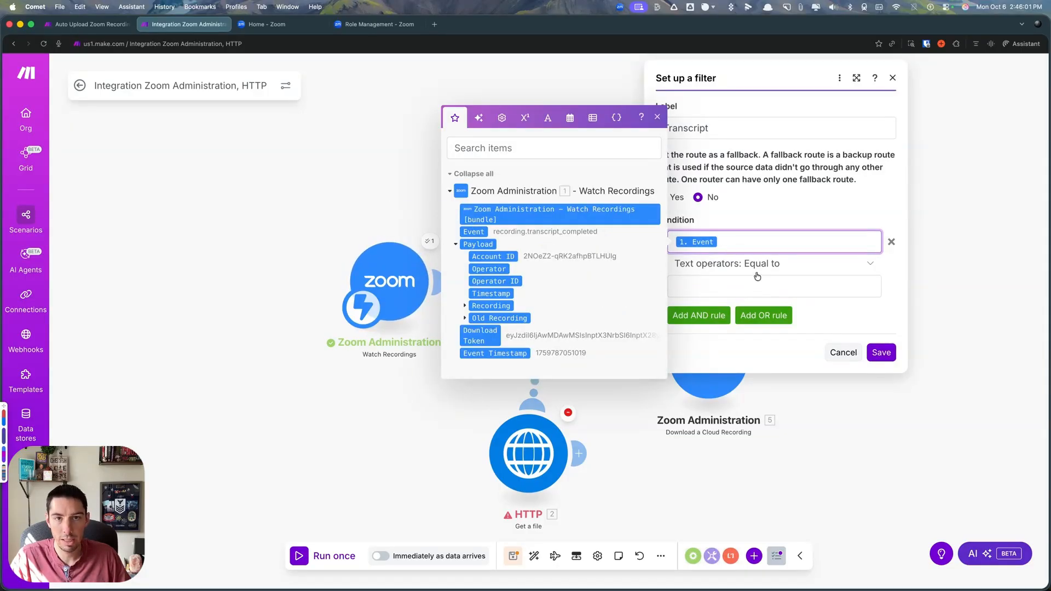
- Set the Transcript filter's Equal to value to recording.transcript_completed and save the filter
{"action": "left_click", "coordinate": [688, 284]}
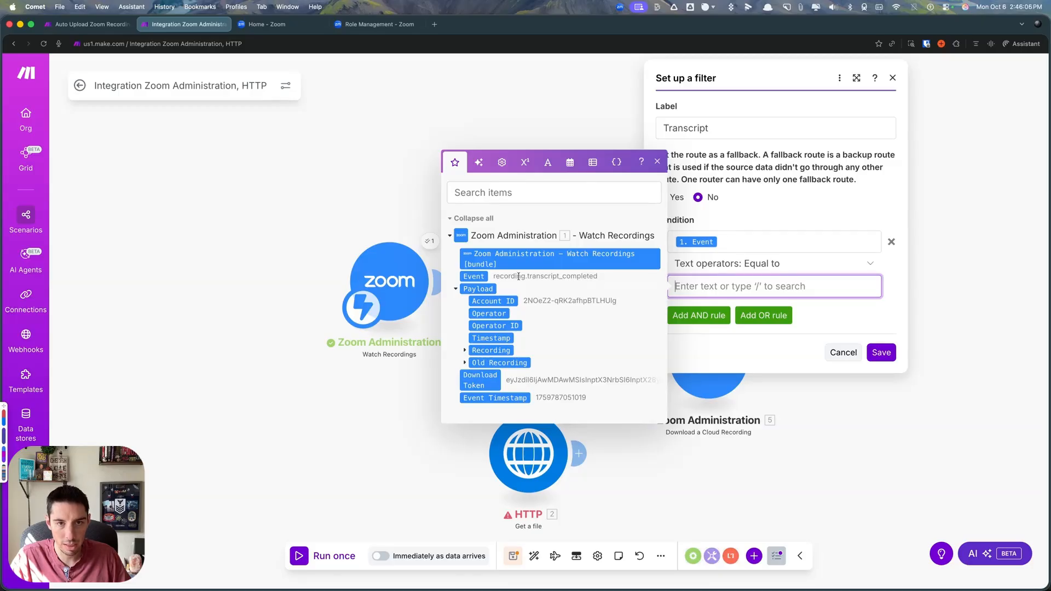
{"action": "right_click", "coordinate": [514, 277]}
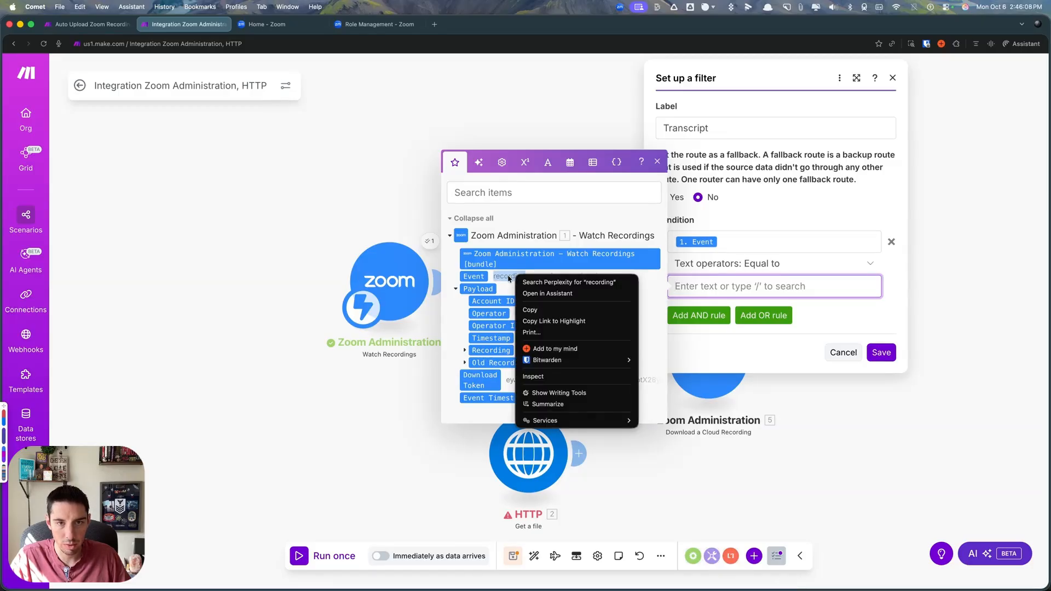
{"action": "key", "text": "Escape"}
{"action": "double_click", "coordinate": [529, 277]}
{"action": "right_click", "coordinate": [529, 277]}
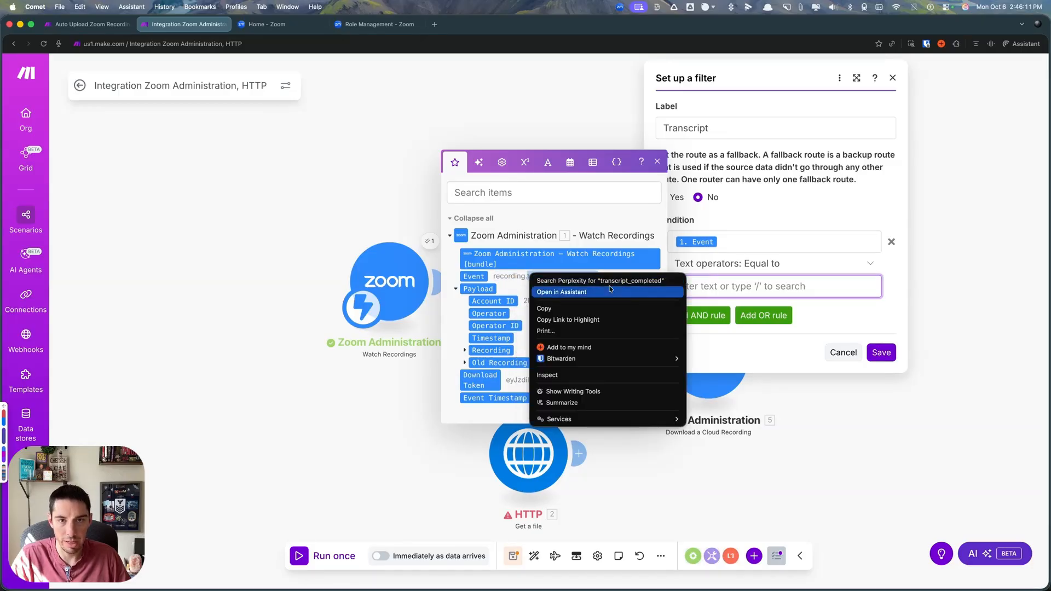
{"action": "left_click", "coordinate": [549, 308]}
{"action": "left_click", "coordinate": [702, 294]}
{"action": "type", "text": "recording."}
{"action": "key", "text": "super+v"}
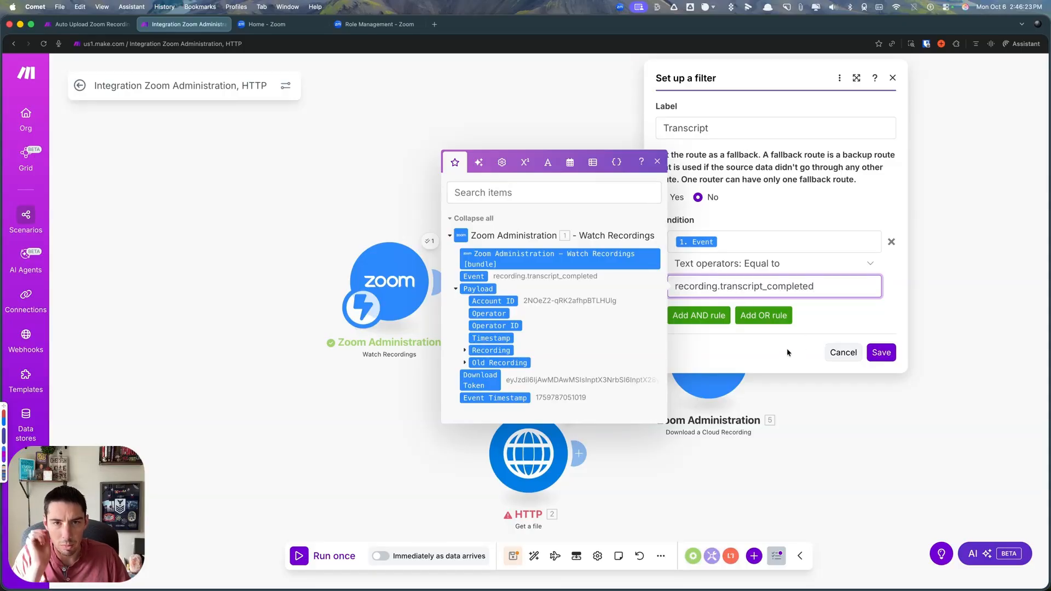
{"action": "left_click", "coordinate": [882, 352]}
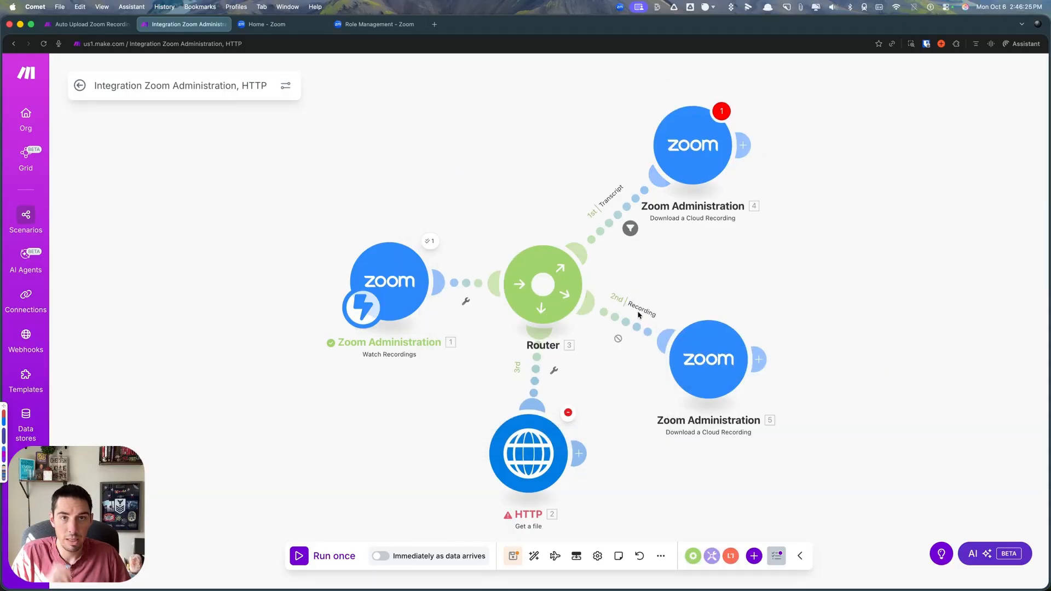
- Map the Watch Recordings Event item as the condition field of the Recording route's filter and save it
{"action": "left_click", "coordinate": [618, 339]}
{"action": "left_click", "coordinate": [728, 348]}
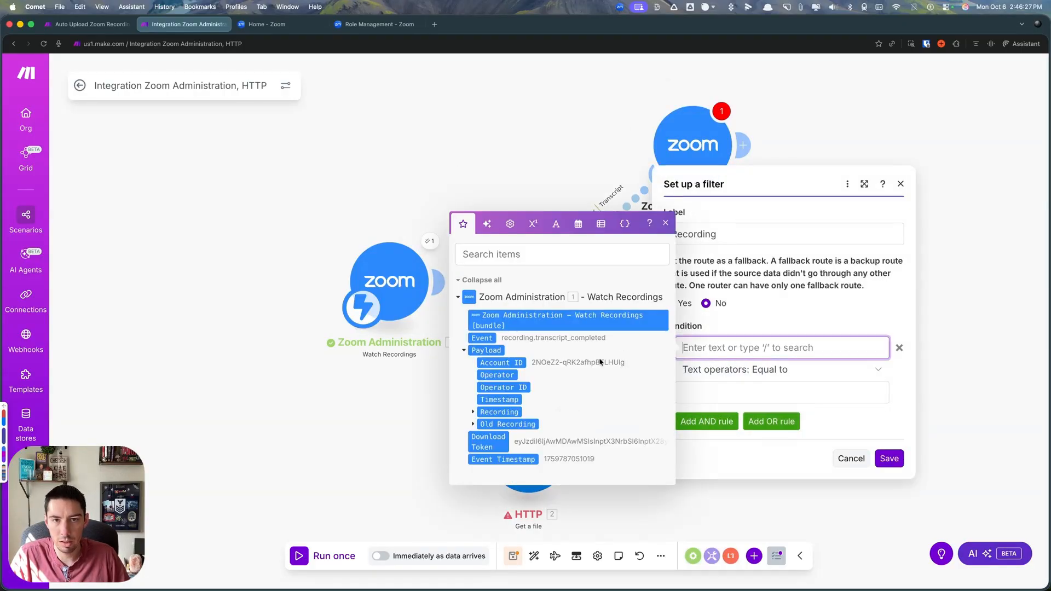
{"action": "left_click", "coordinate": [488, 339]}
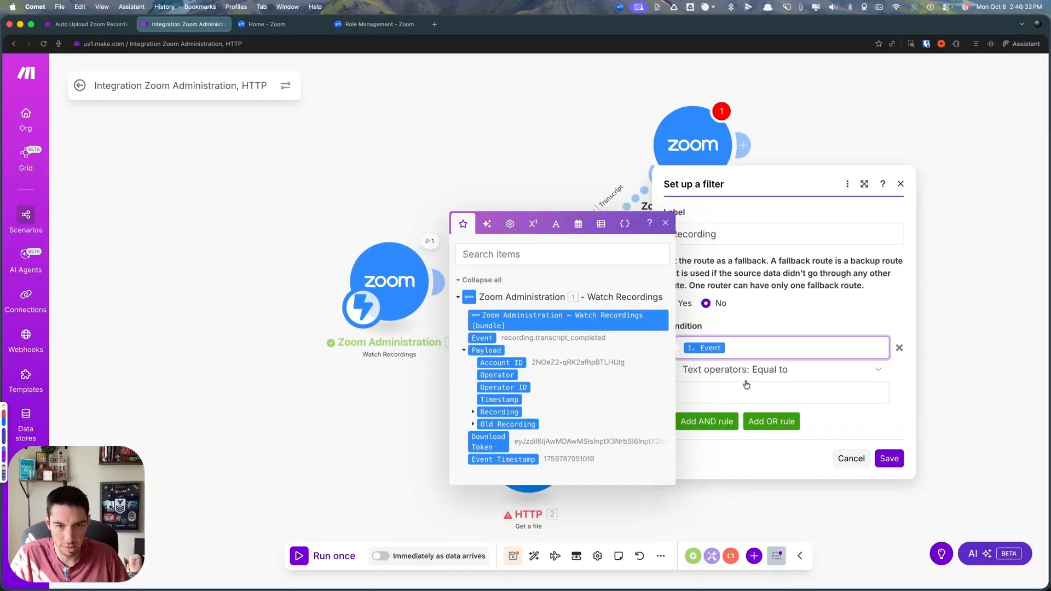
{"action": "left_click", "coordinate": [889, 457]}
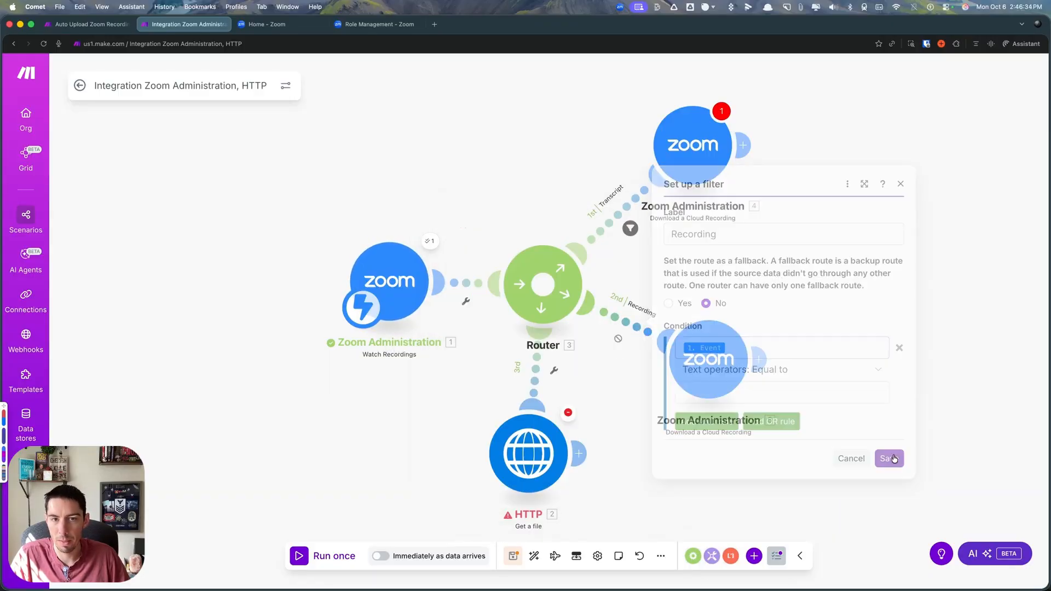
- Examine which Recording File and Recording Files[] items are available for the Download URL of the Transcript route's download module
{"action": "left_click", "coordinate": [696, 150]}
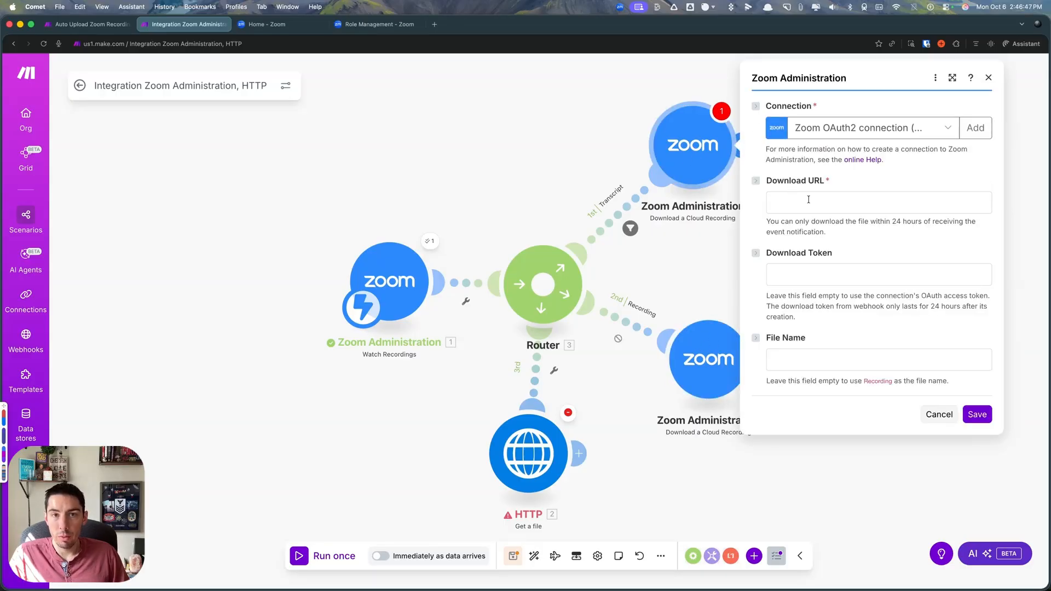
{"action": "left_click", "coordinate": [806, 200]}
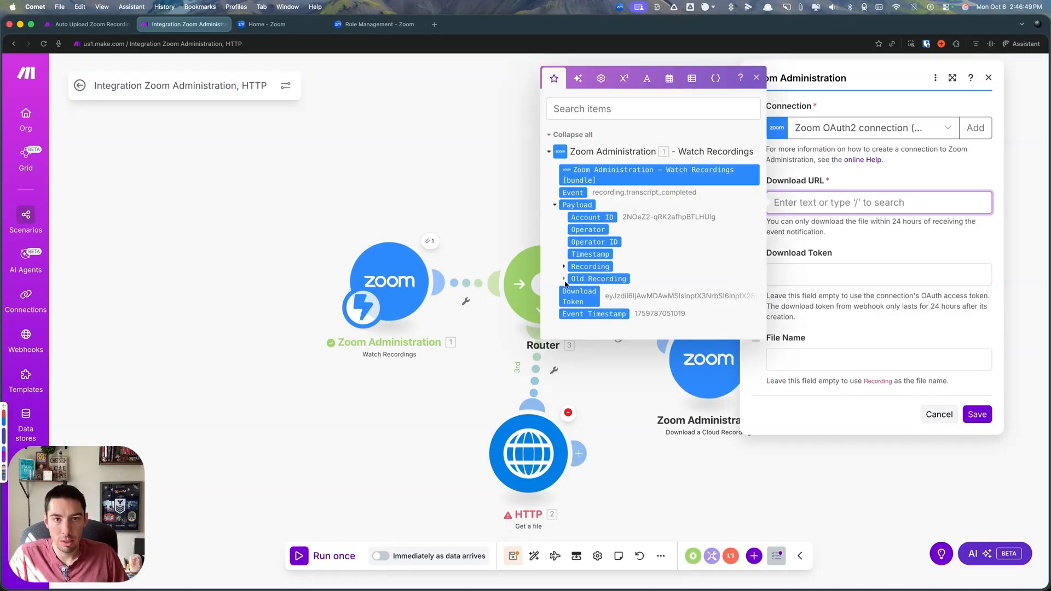
{"action": "left_click", "coordinate": [564, 267]}
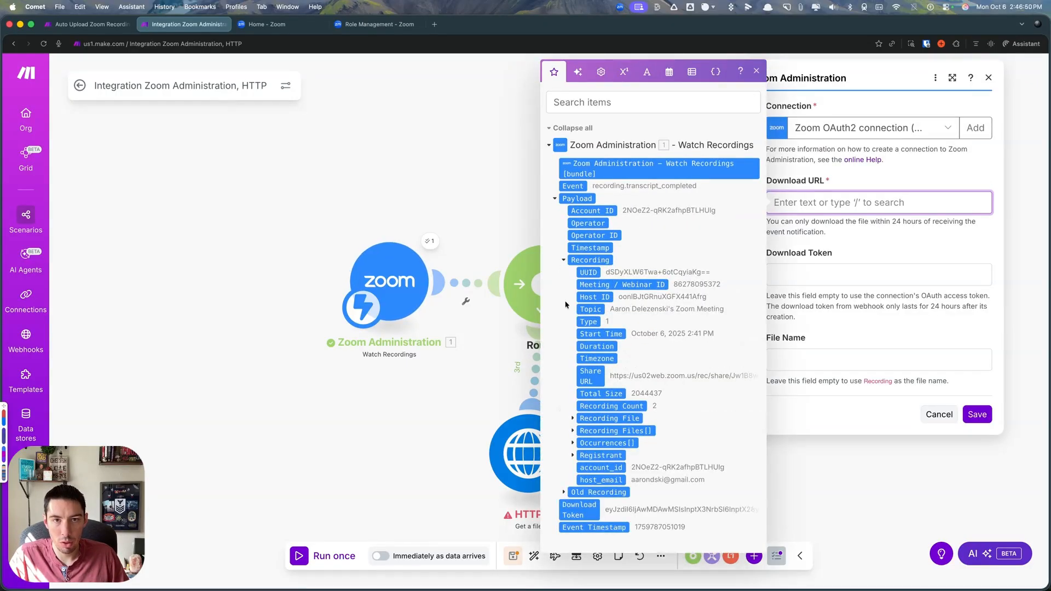
{"action": "left_click", "coordinate": [573, 419]}
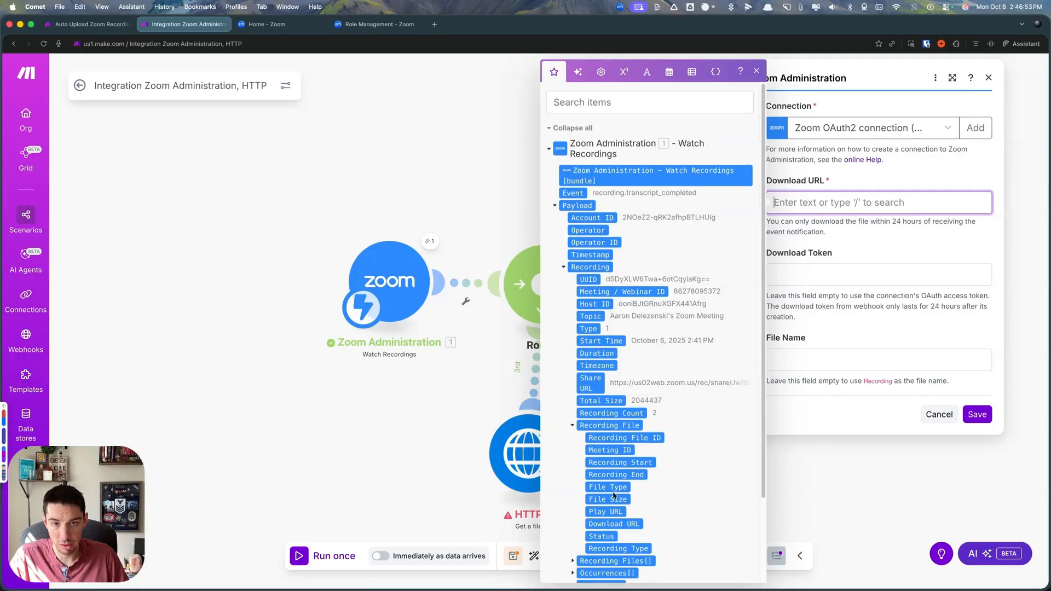
{"action": "scroll", "coordinate": [681, 461], "scroll_direction": "down", "scroll_amount": 3}
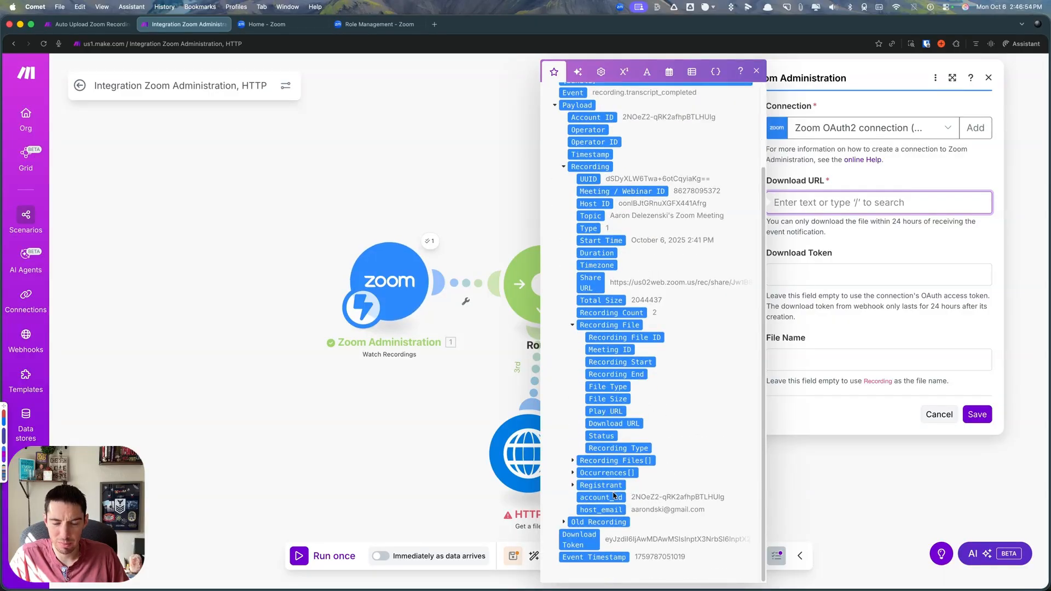
{"action": "left_click", "coordinate": [573, 460]}
{"action": "scroll", "coordinate": [606, 427], "scroll_direction": "down", "scroll_amount": 1}
{"action": "scroll", "coordinate": [606, 427], "scroll_direction": "down", "scroll_amount": 3}
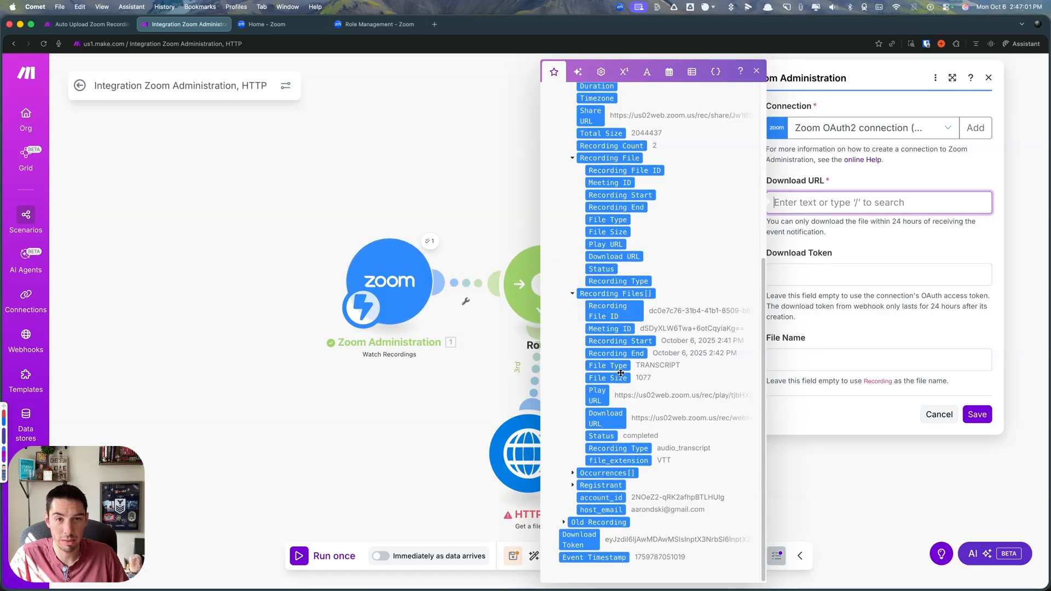
{"action": "left_click", "coordinate": [460, 417]}
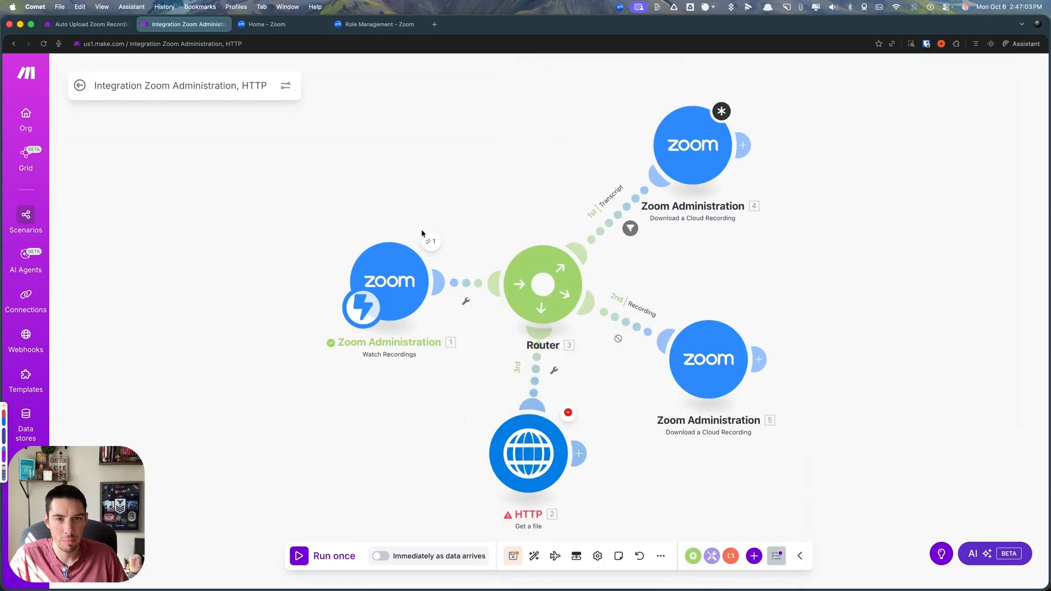
- Inspect the Watch Recordings output bundle down to the first collection under Payload, Recording, Recording Files
{"action": "left_click", "coordinate": [430, 242]}
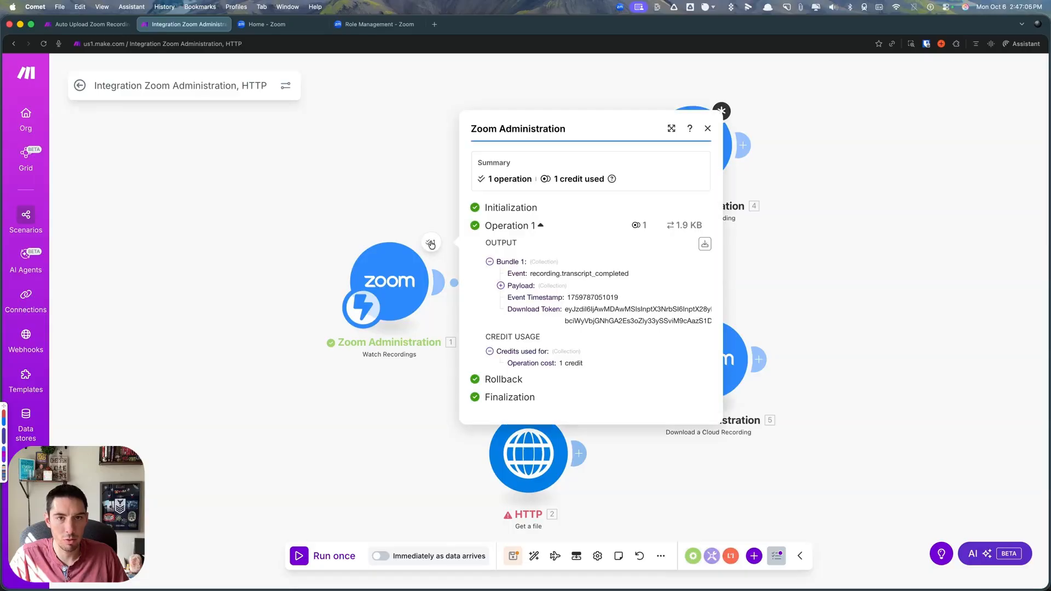
{"action": "left_click", "coordinate": [500, 286]}
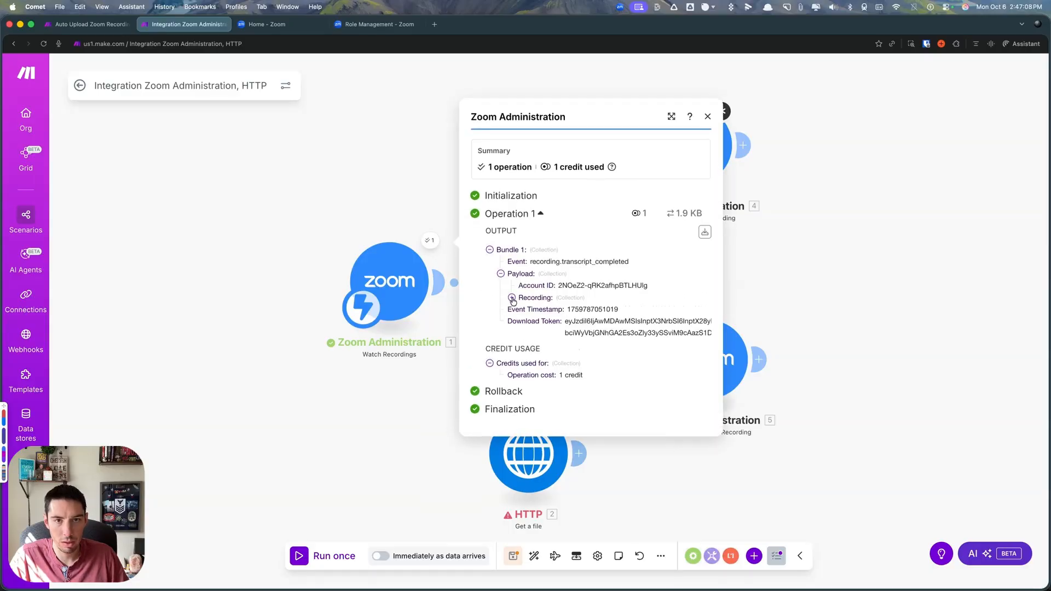
{"action": "left_click", "coordinate": [512, 298]}
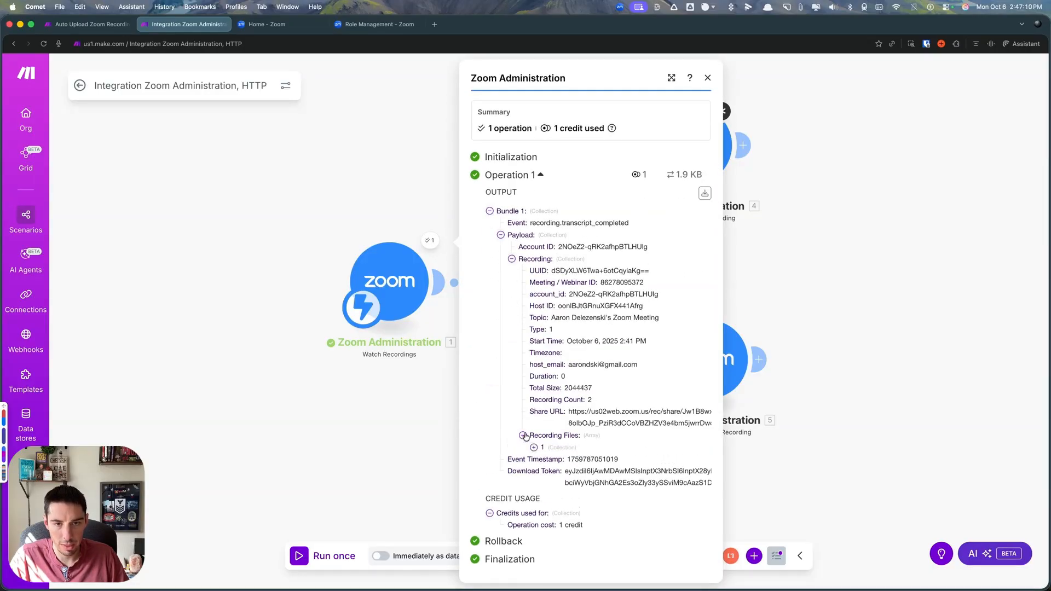
{"action": "left_click", "coordinate": [523, 435]}
{"action": "scroll", "coordinate": [557, 361], "scroll_direction": "down", "scroll_amount": 3}
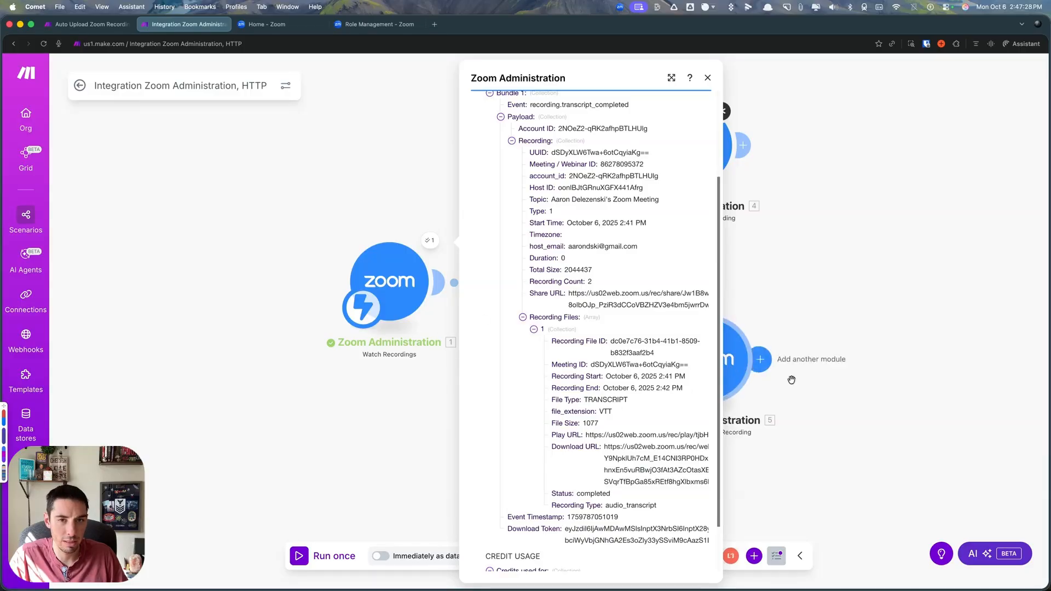
{"action": "left_click", "coordinate": [770, 330]}
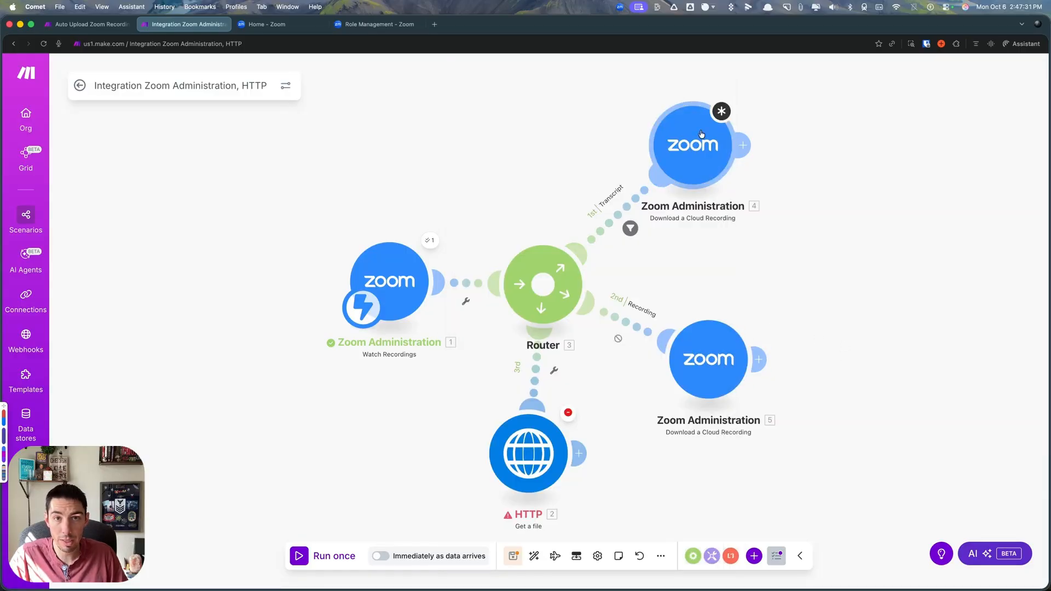
- Map the Download URL item from Recording Files[] as the Download URL of the Transcript route's download module
{"action": "left_click", "coordinate": [702, 141]}
{"action": "left_click", "coordinate": [820, 200]}
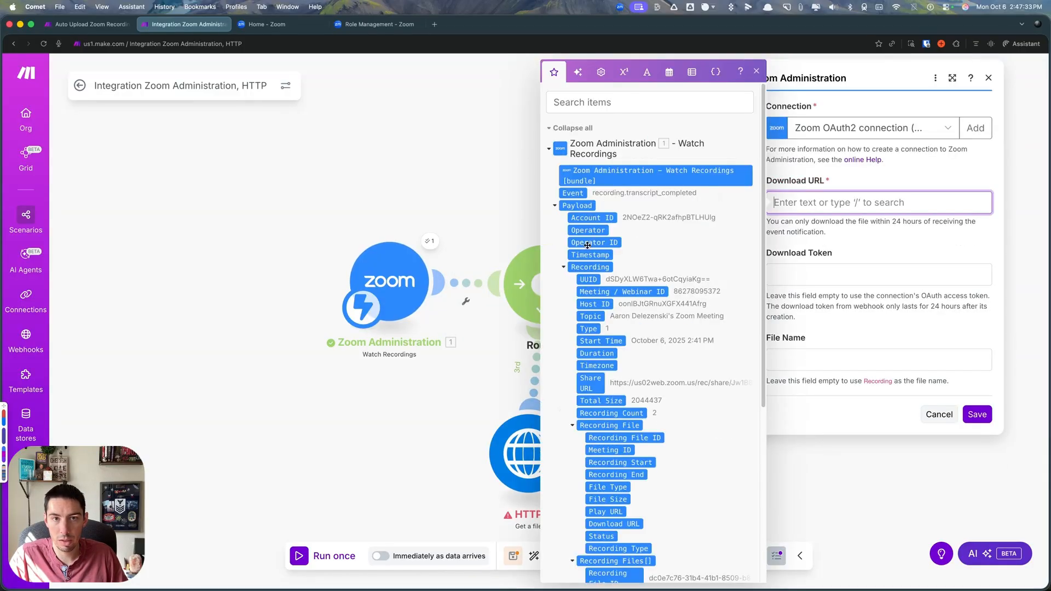
{"action": "scroll", "coordinate": [597, 265], "scroll_direction": "down", "scroll_amount": 5}
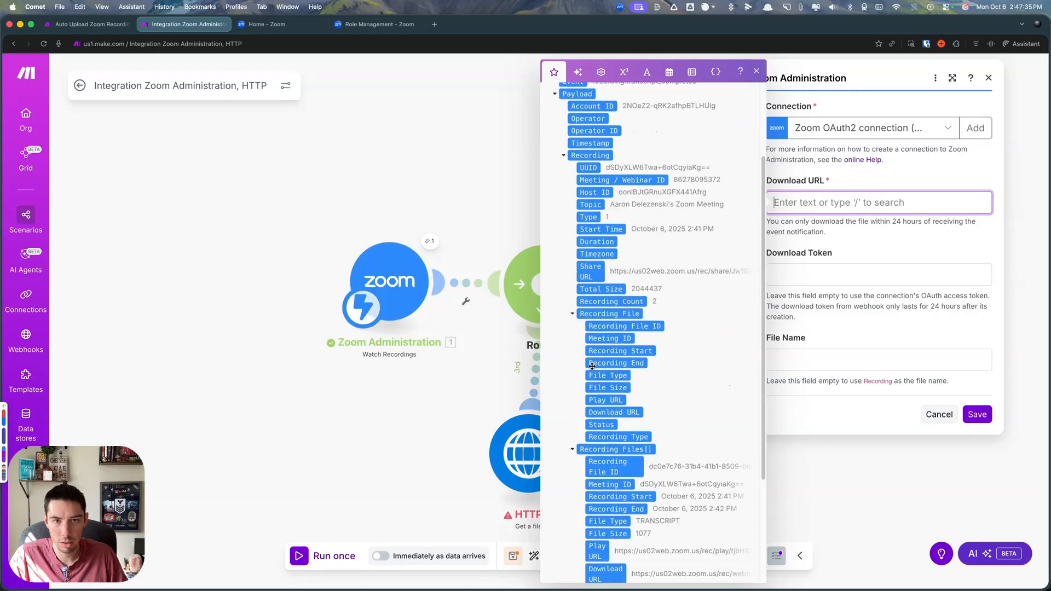
{"action": "left_click", "coordinate": [573, 237]}
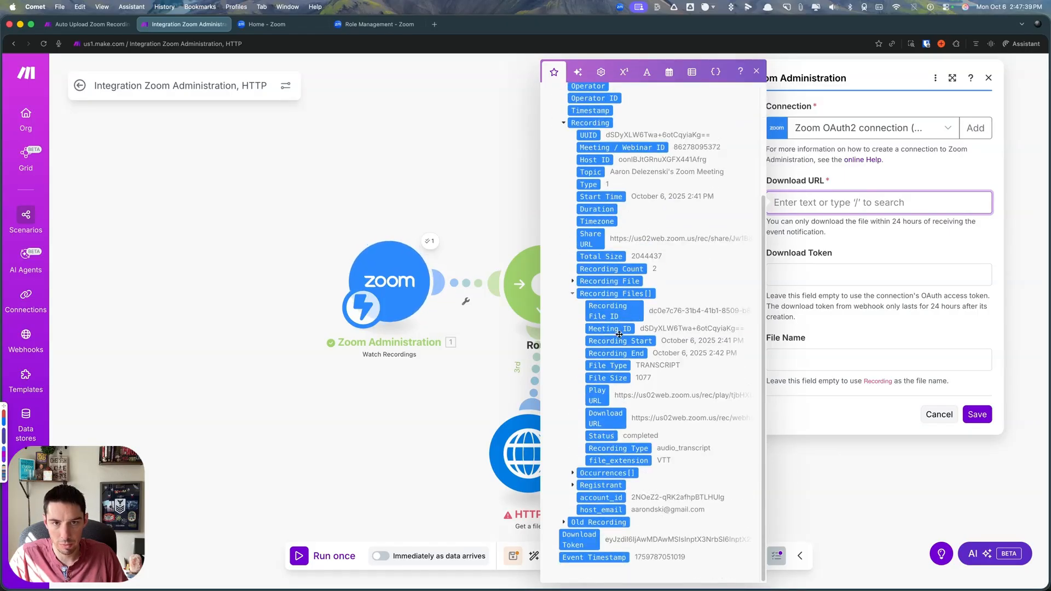
{"action": "left_click", "coordinate": [607, 416]}
- Map the Watch Recordings Download Token item into the module's Download Token field
{"action": "left_click", "coordinate": [799, 290]}
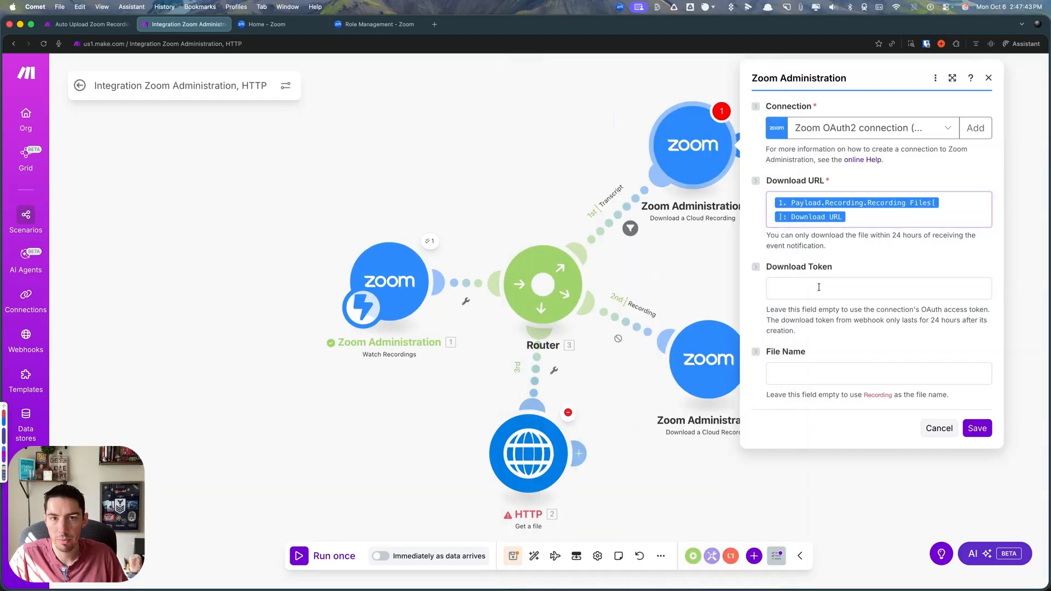
{"action": "scroll", "coordinate": [632, 439], "scroll_direction": "down", "scroll_amount": 5}
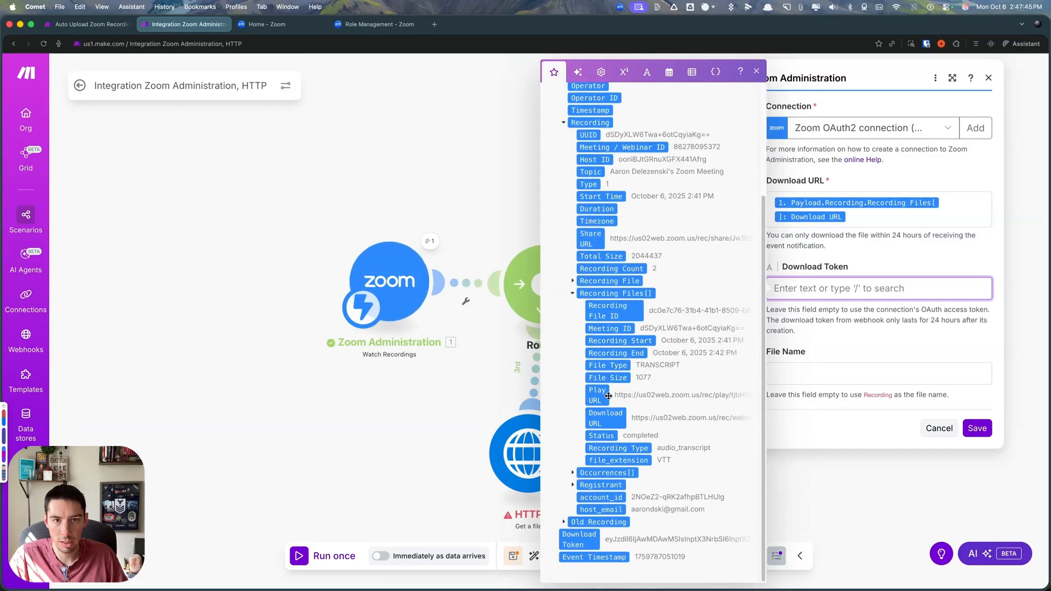
{"action": "left_click", "coordinate": [583, 541]}
- Begin the File Name with a formatDate function that uses now as its date, followed by a semicolon separator
{"action": "left_click", "coordinate": [819, 377]}
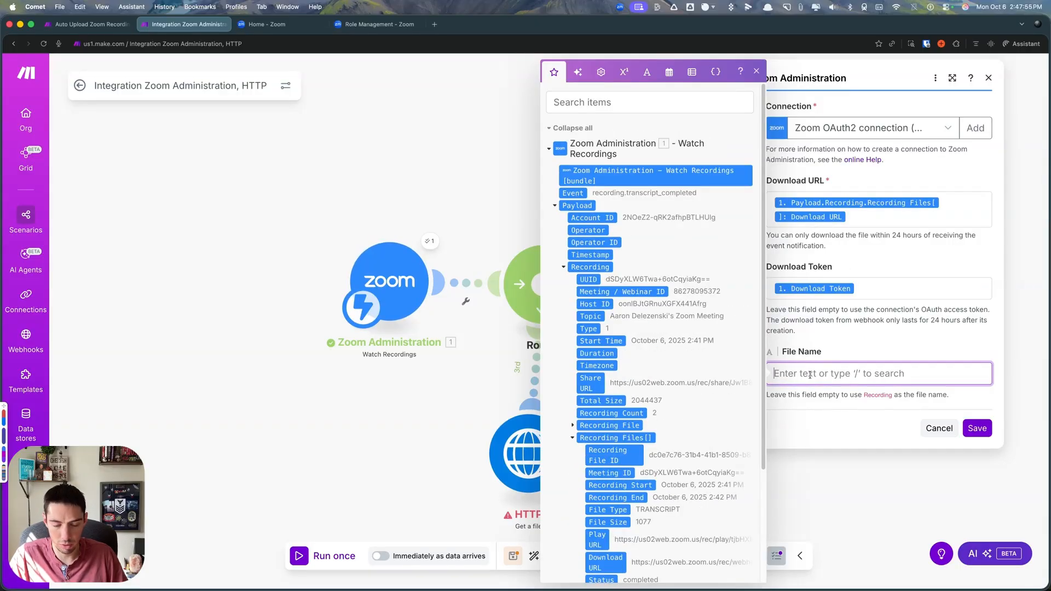
{"action": "left_click", "coordinate": [669, 72]}
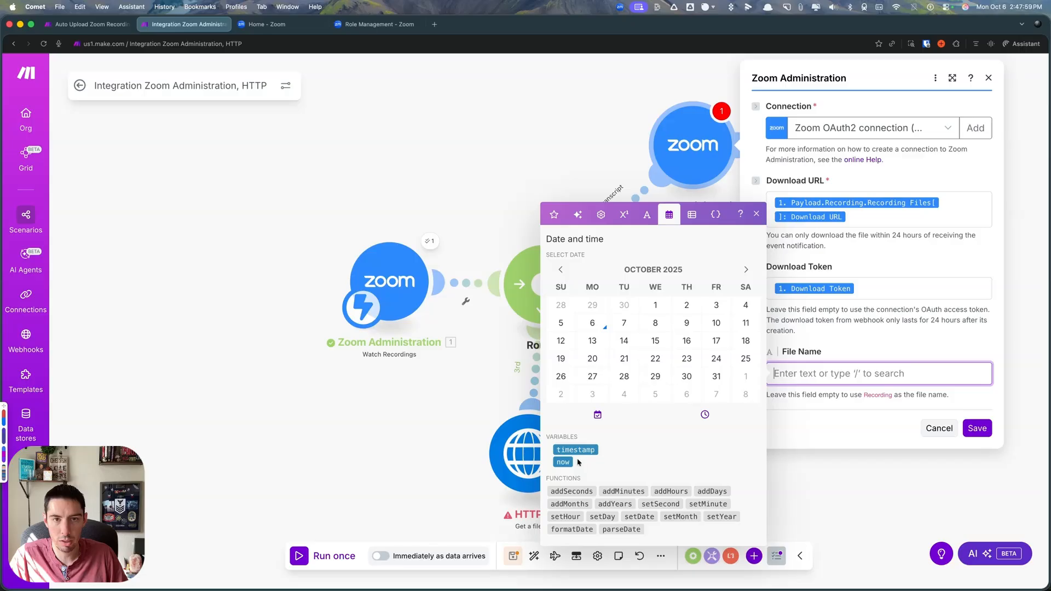
{"action": "left_click", "coordinate": [563, 463]}
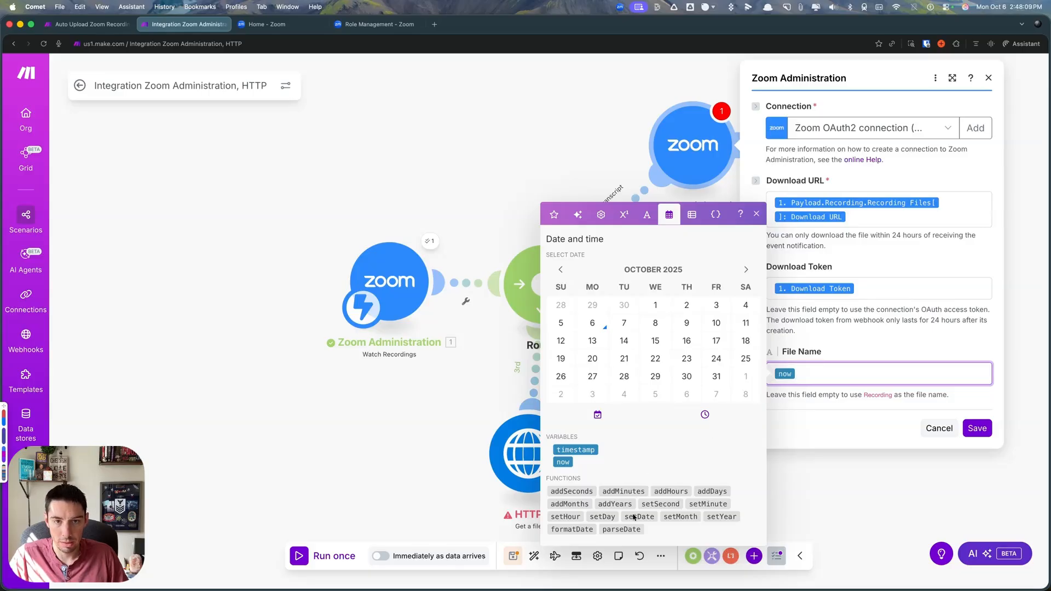
{"action": "left_click", "coordinate": [574, 529]}
{"action": "left_click", "coordinate": [853, 376]}
{"action": "key", "text": "BackSpace"}
{"action": "key", "text": "BackSpace"}
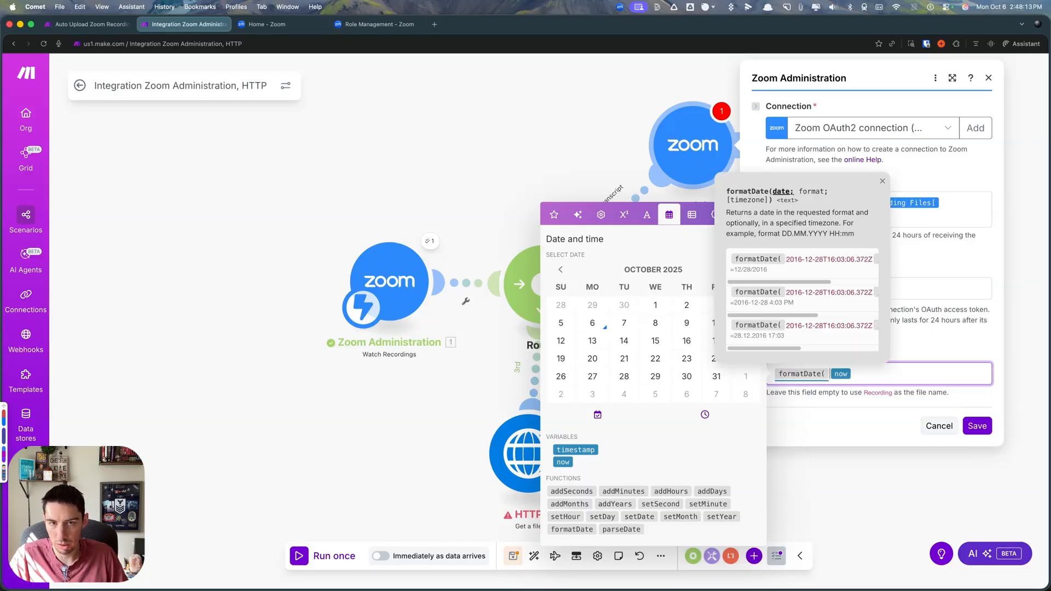
{"action": "left_click", "coordinate": [862, 375]}
{"action": "type", "text": ";"}
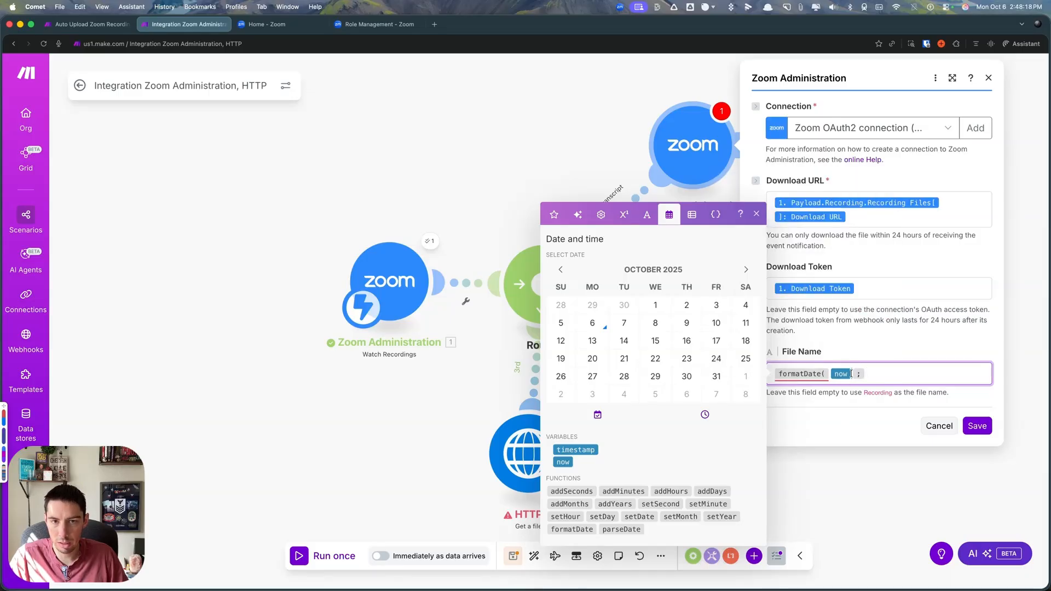
- Set the File Name's date format to MM-DD-YYYY hh:mm A and close the formatDate function
{"action": "left_click", "coordinate": [829, 374]}
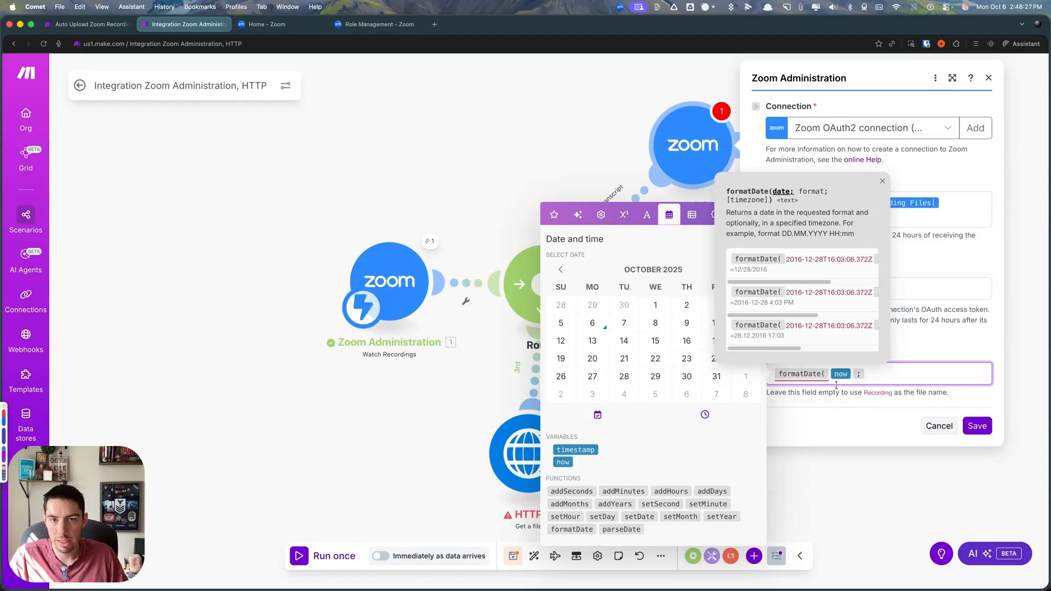
{"action": "left_click", "coordinate": [870, 374]}
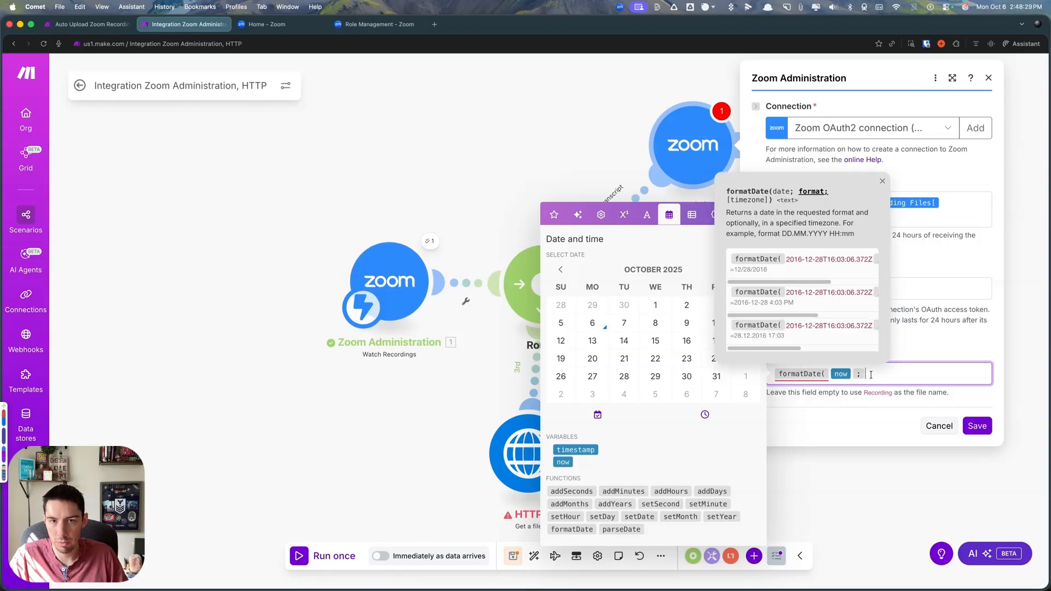
{"action": "type", "text": "MM-DD-YYY"}
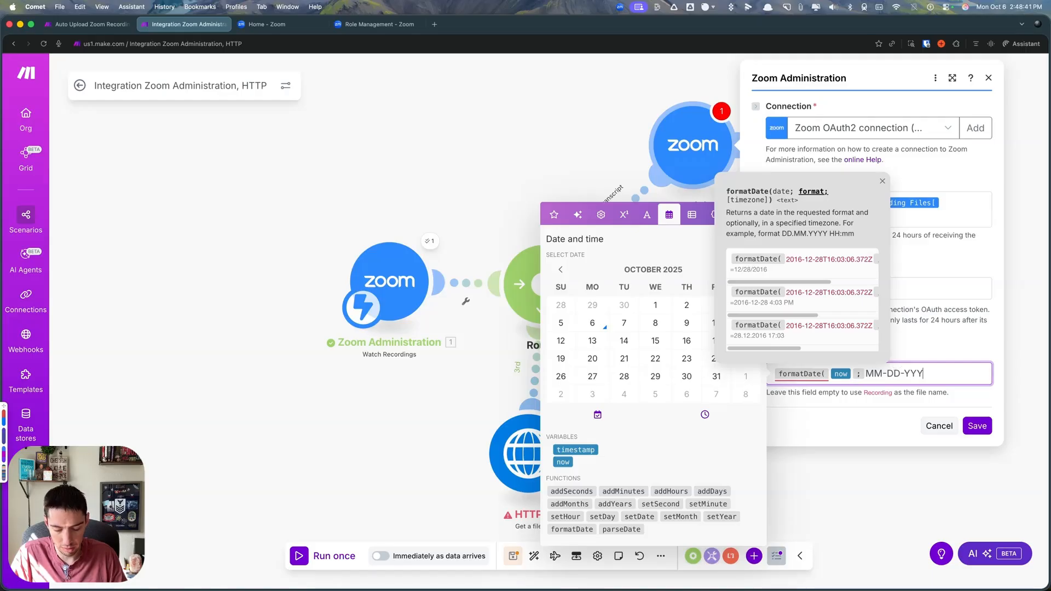
{"action": "type", "text": "Y hh:mm A )"}
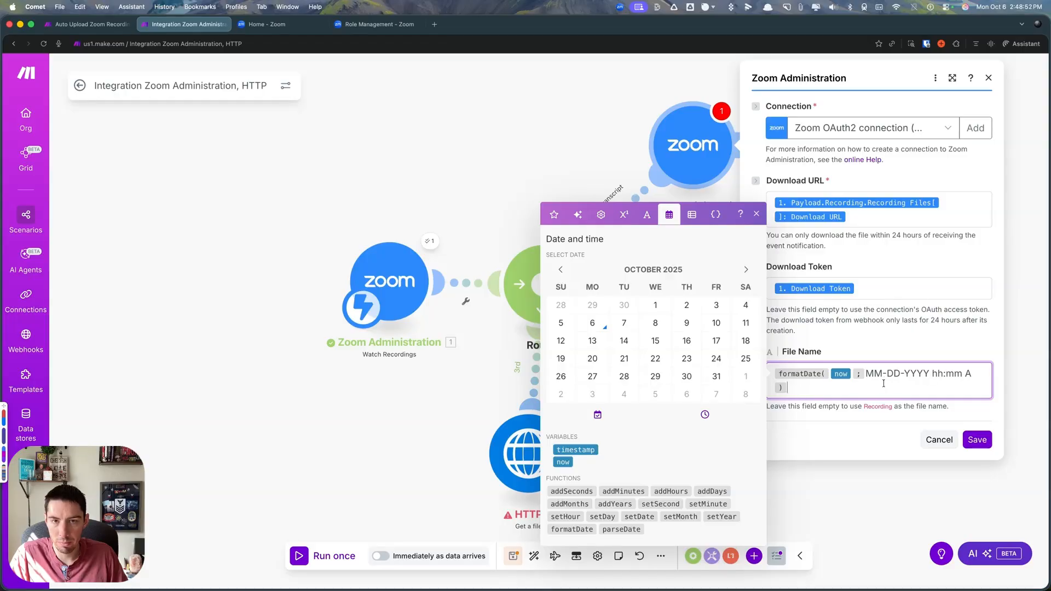
{"action": "left_click", "coordinate": [881, 383]}
{"action": "key", "text": "BackSpace"}
{"action": "type", "text": "/"}
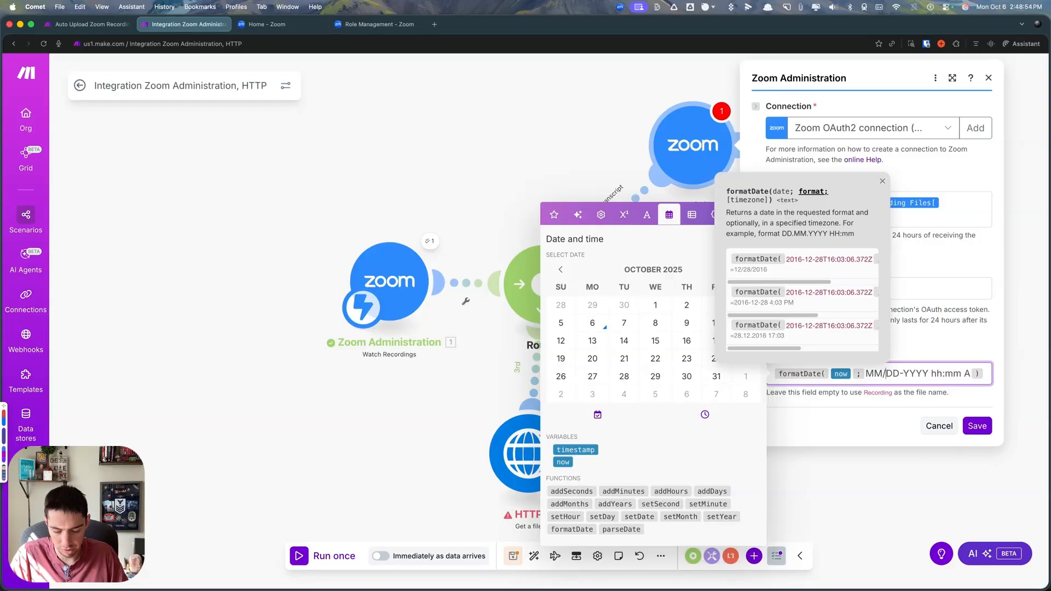
{"action": "key", "text": "BackSpace"}
{"action": "type", "text": "-"}
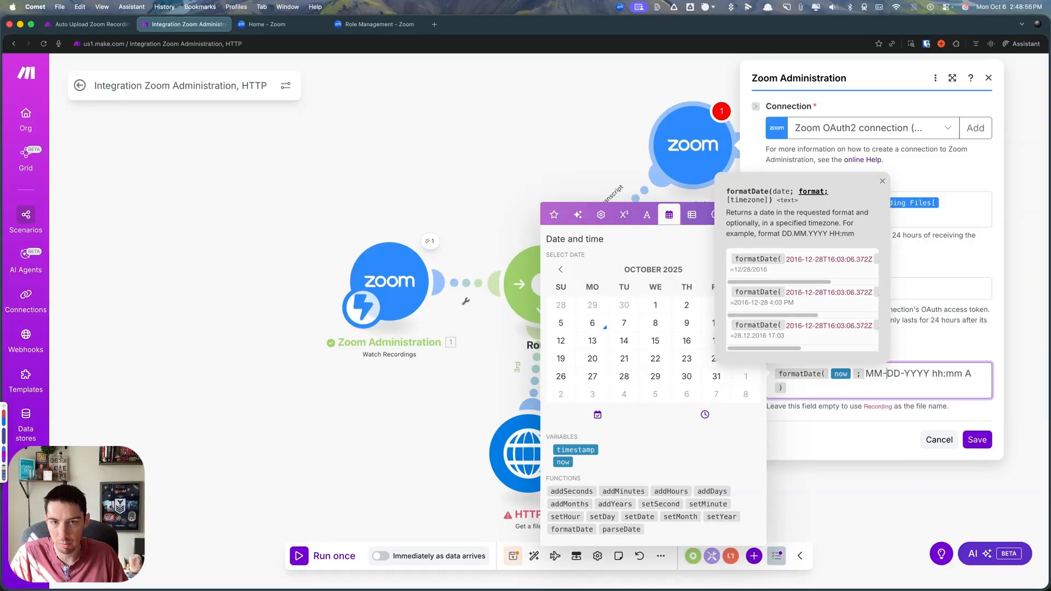
- Append " - ", the Recording Topic item and " - Transcript" to the File Name, and save the module
{"action": "left_click", "coordinate": [820, 398]}
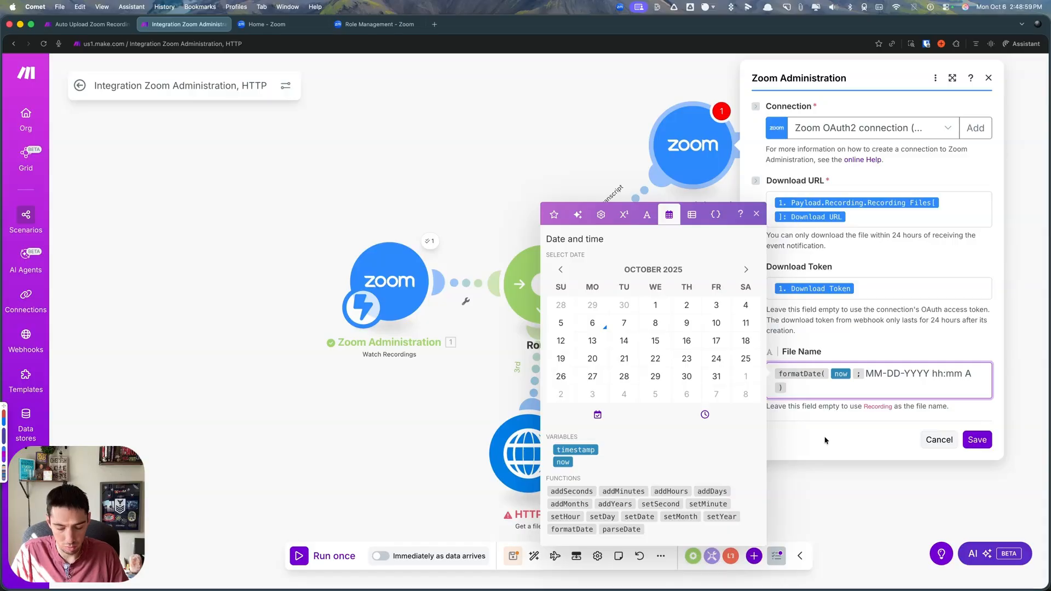
{"action": "type", "text": "-"}
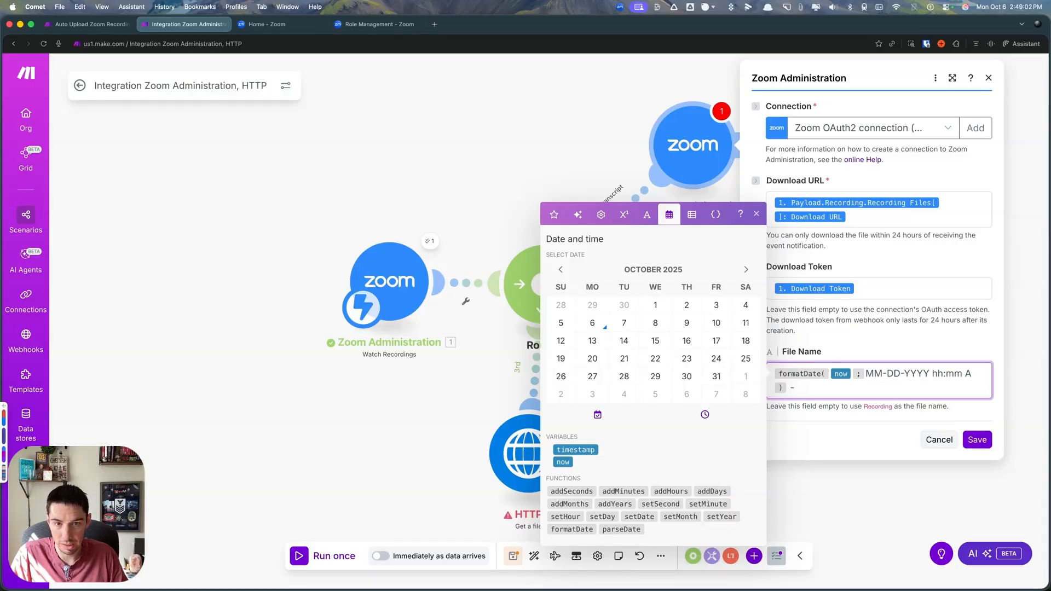
{"action": "left_click", "coordinate": [554, 214]}
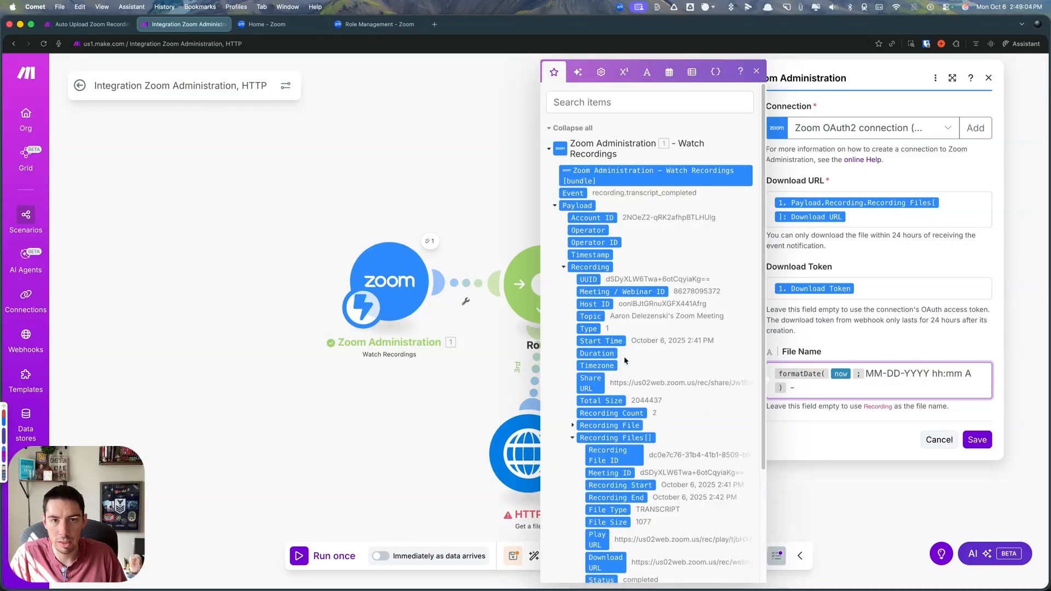
{"action": "left_click", "coordinate": [590, 316]}
{"action": "type", "text": "-"}
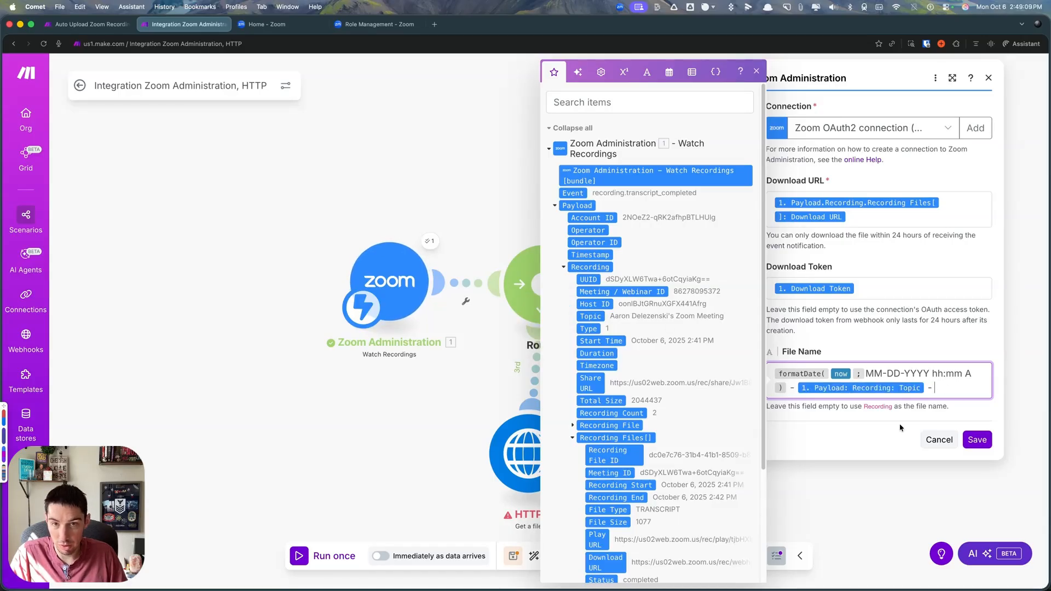
{"action": "type", "text": " Transcript"}
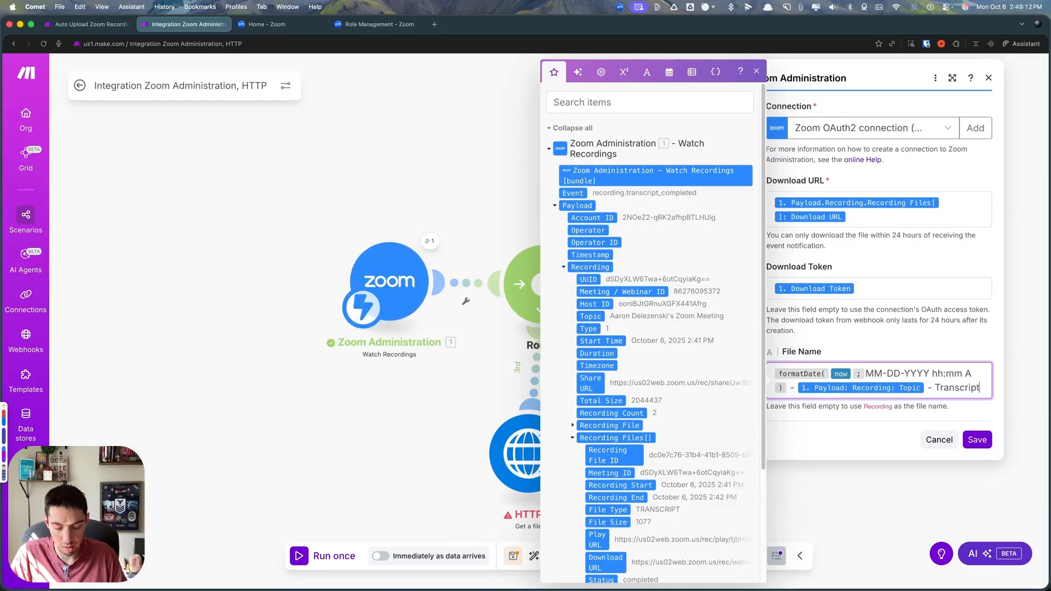
{"action": "left_click", "coordinate": [977, 440]}
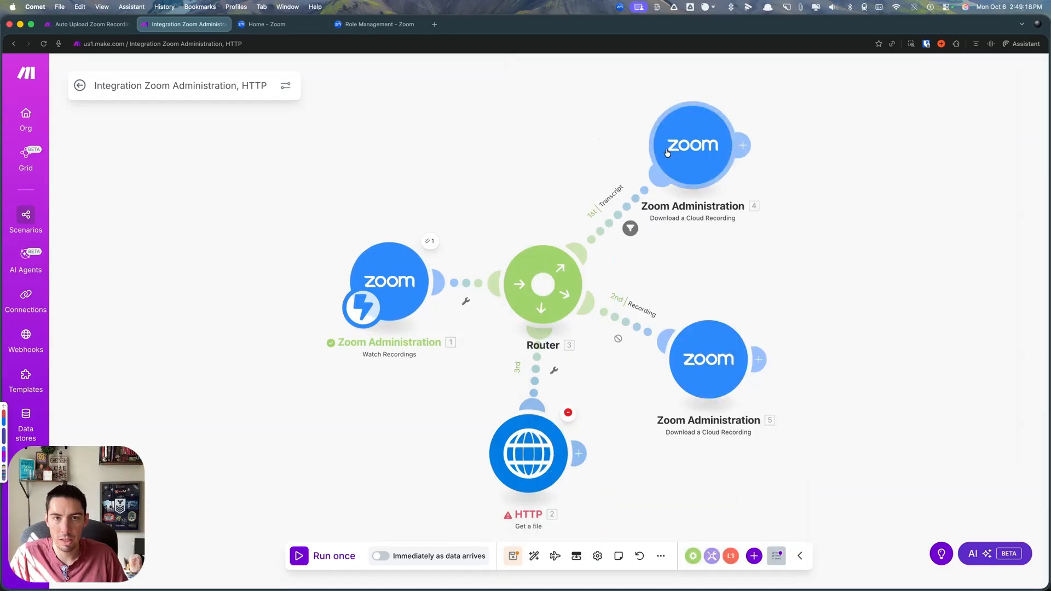
{"action": "scroll", "coordinate": [815, 251], "scroll_direction": "down", "scroll_amount": 1}
{"action": "left_click_drag", "start_coordinate": [803, 247], "coordinate": [720, 248]}
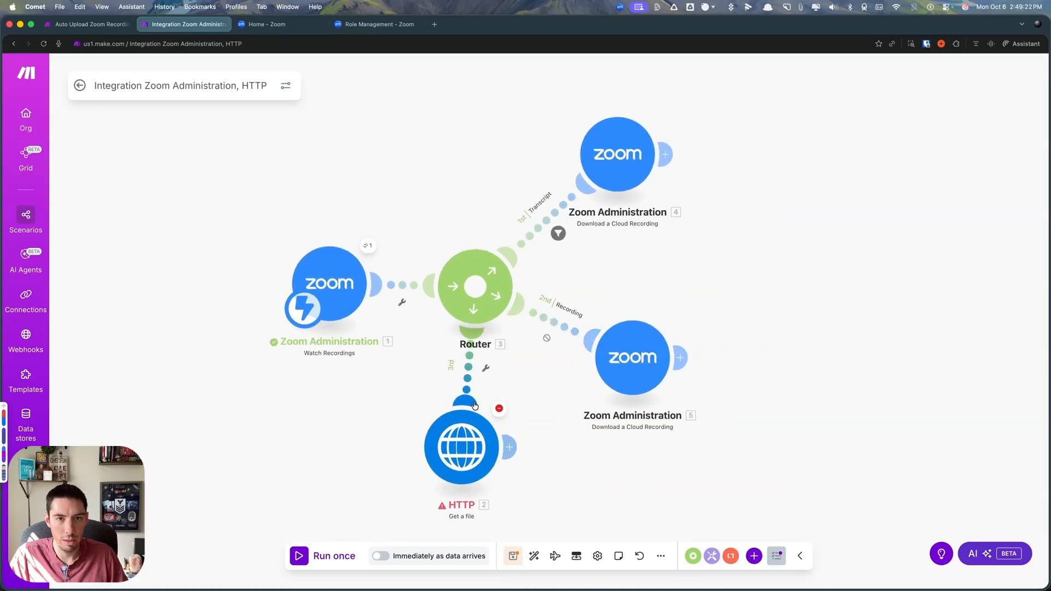
- Run the scenario once and examine the transcript download module's output, expanding its Recording data
{"action": "left_click", "coordinate": [327, 556]}
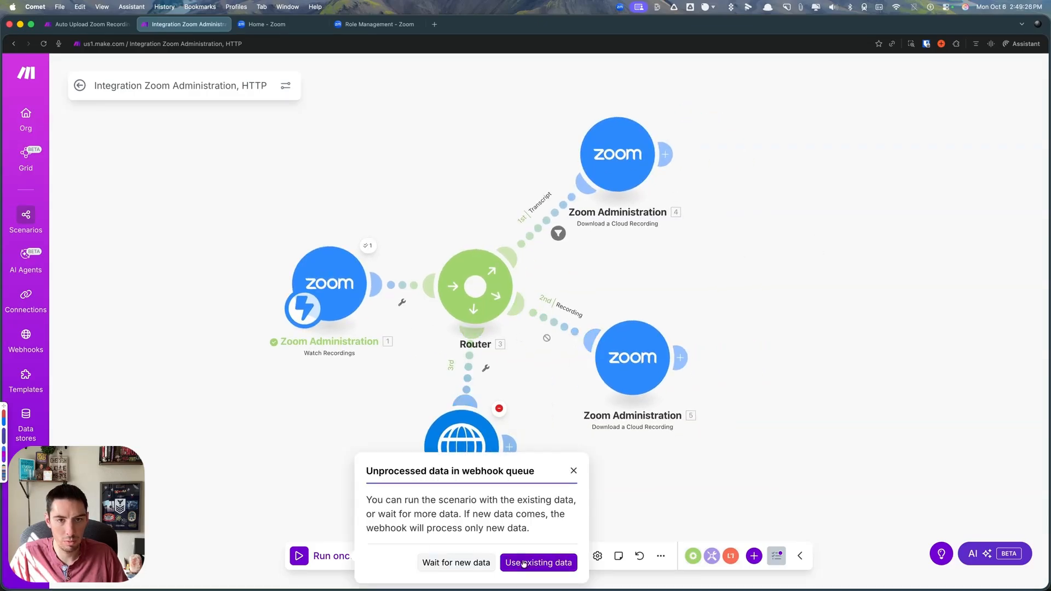
{"action": "left_click", "coordinate": [523, 564]}
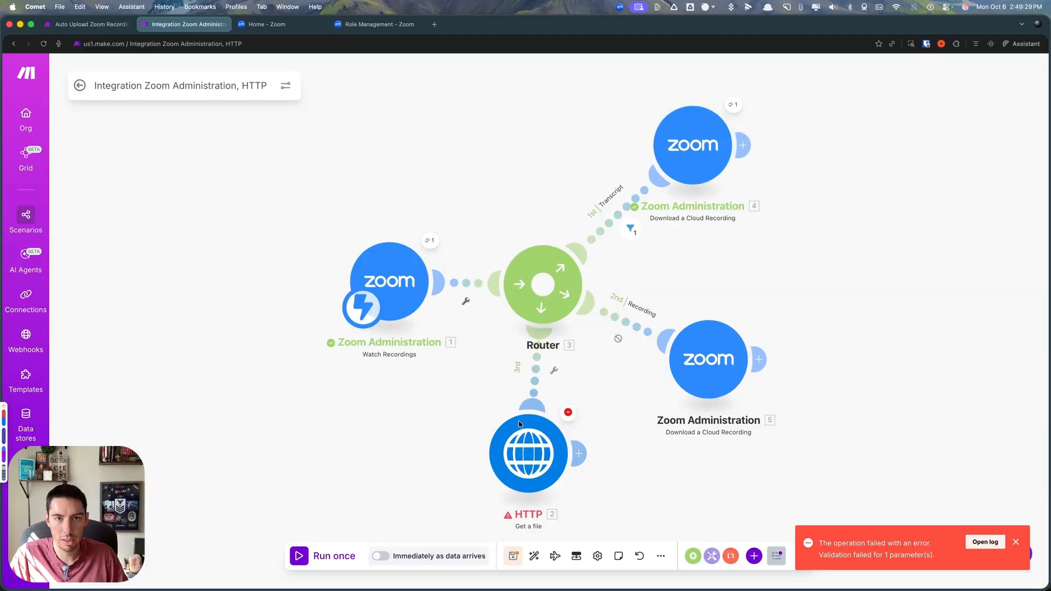
{"action": "left_click_drag", "start_coordinate": [515, 189], "coordinate": [437, 222]}
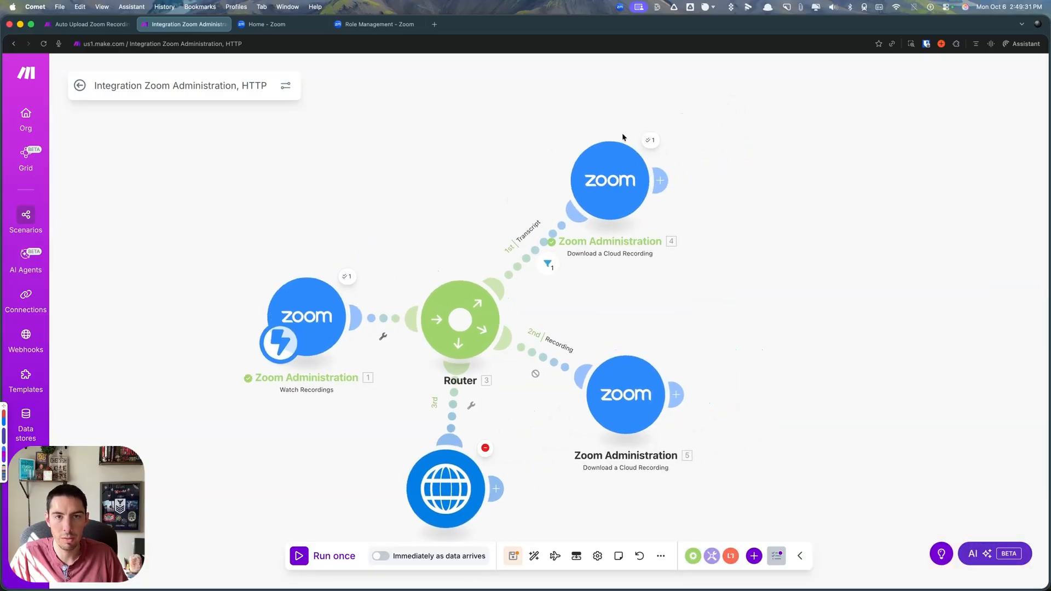
{"action": "left_click", "coordinate": [648, 140]}
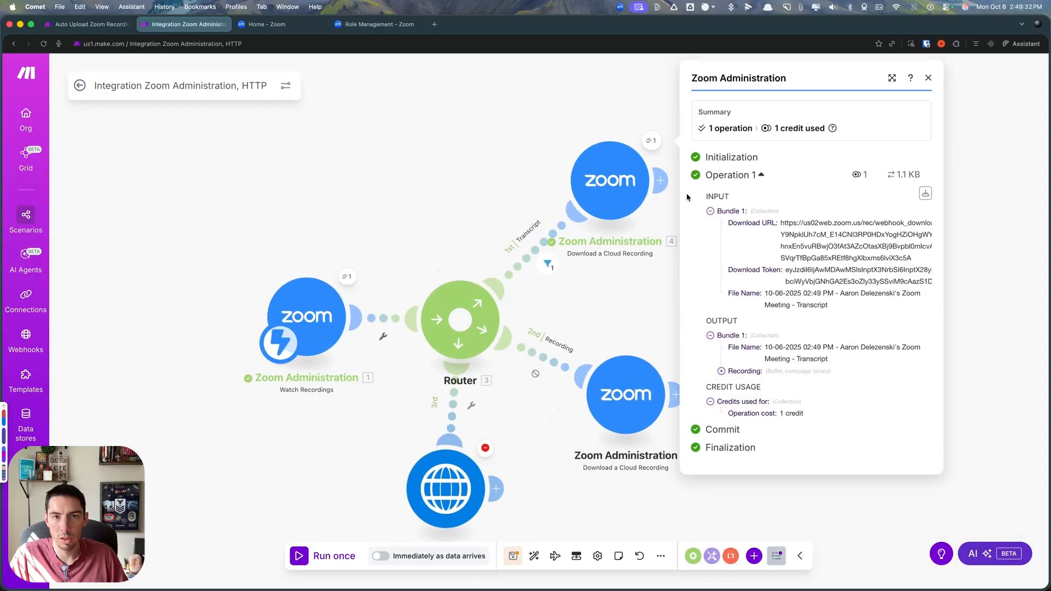
{"action": "left_click", "coordinate": [722, 371]}
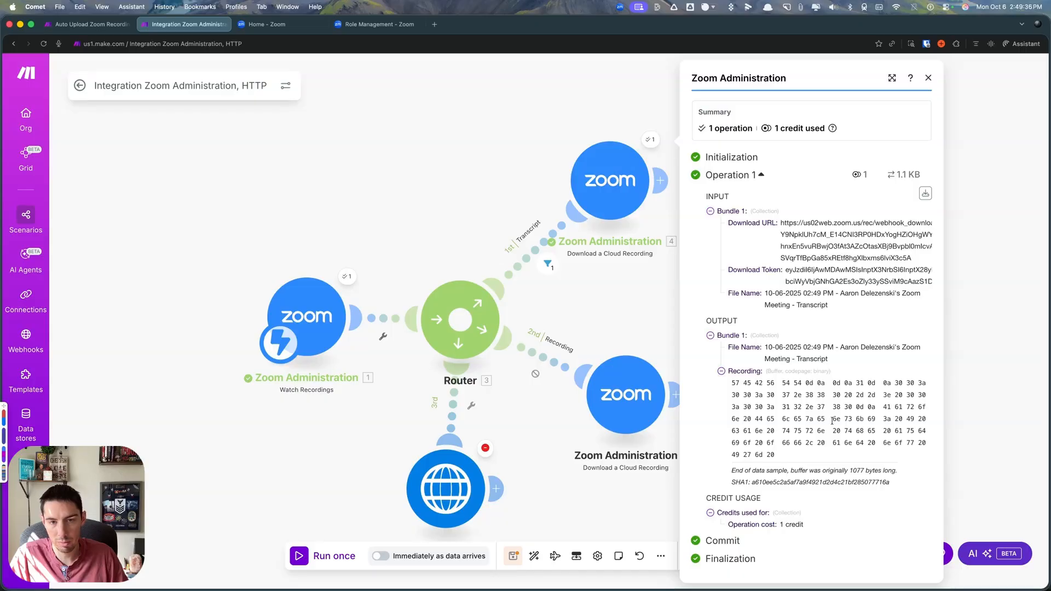
{"action": "left_click", "coordinate": [621, 296]}
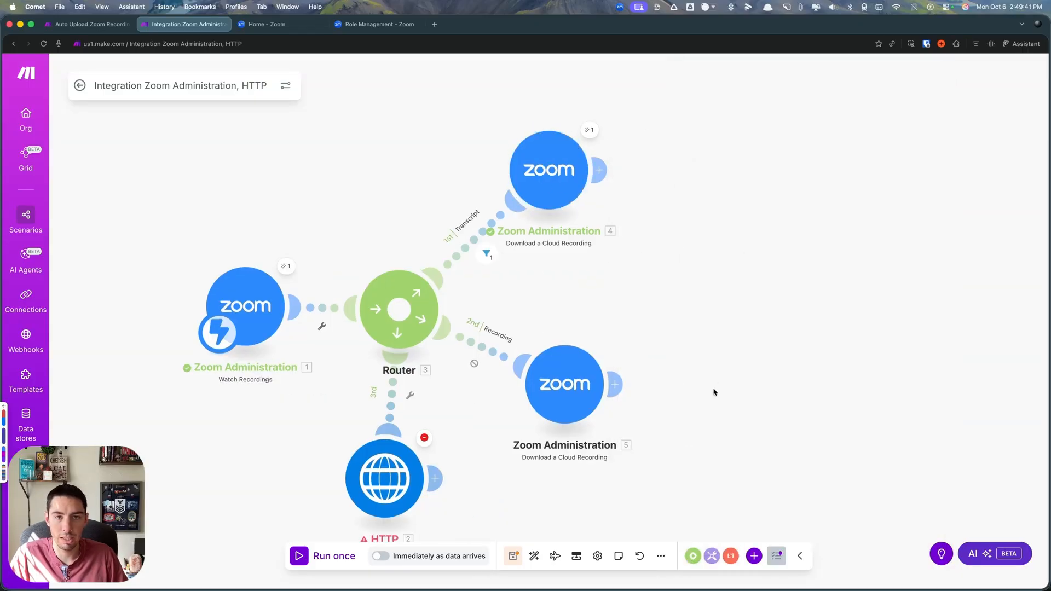
- Add a Make AI Toolkit Summarize text module and connect it after the transcript route's Download a Cloud Recording module
{"action": "left_click", "coordinate": [754, 555]}
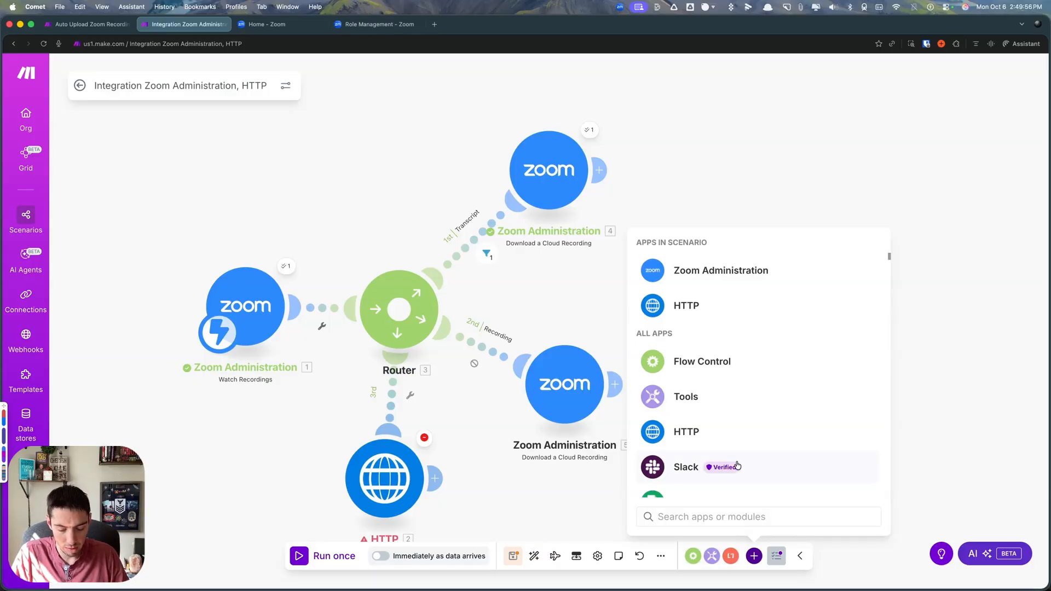
{"action": "type", "text": "ai"}
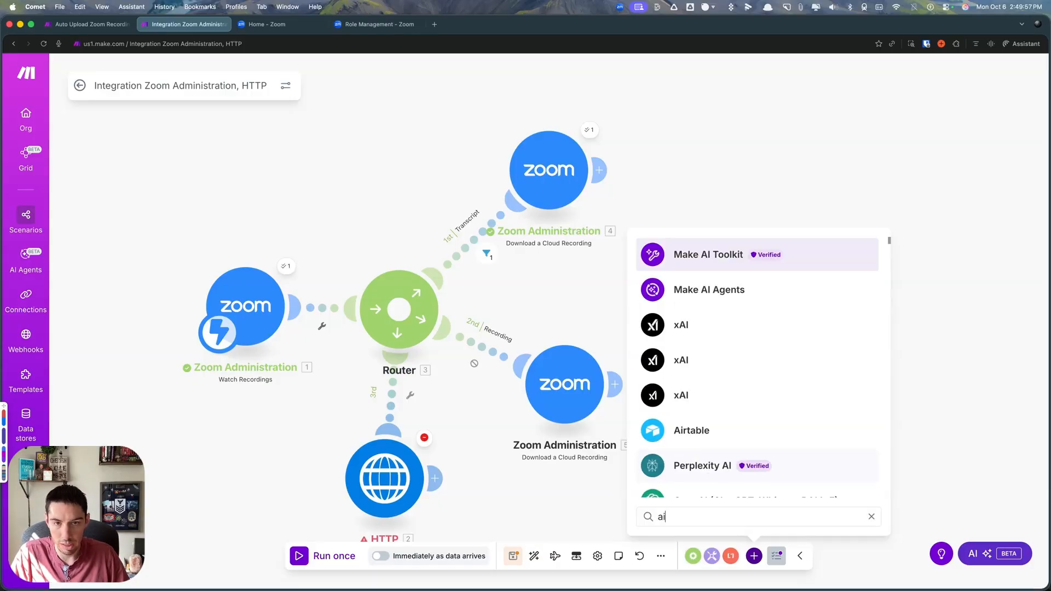
{"action": "left_click", "coordinate": [700, 258]}
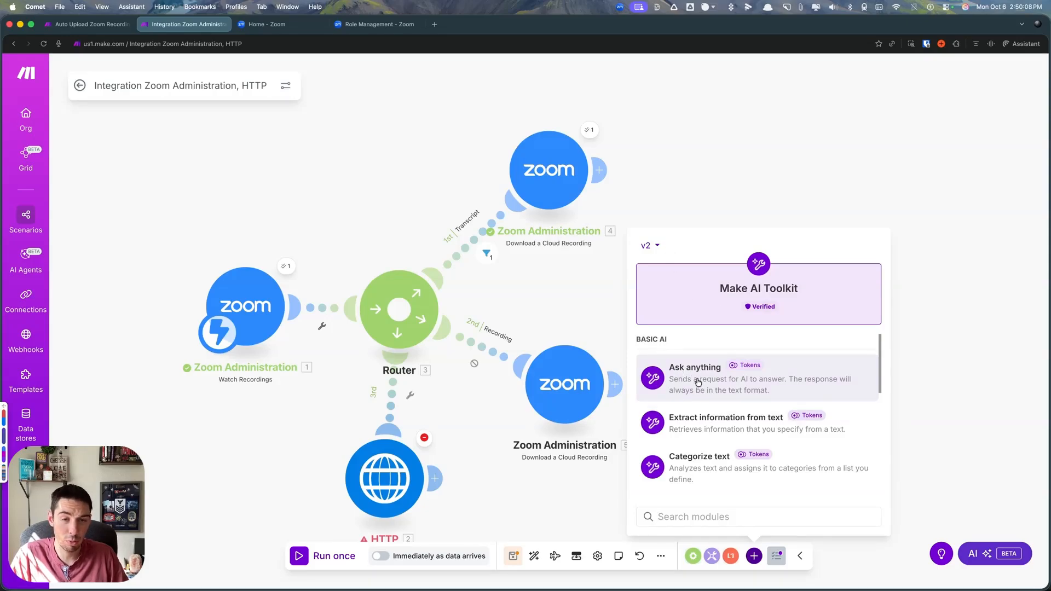
{"action": "scroll", "coordinate": [703, 394], "scroll_direction": "down", "scroll_amount": 5}
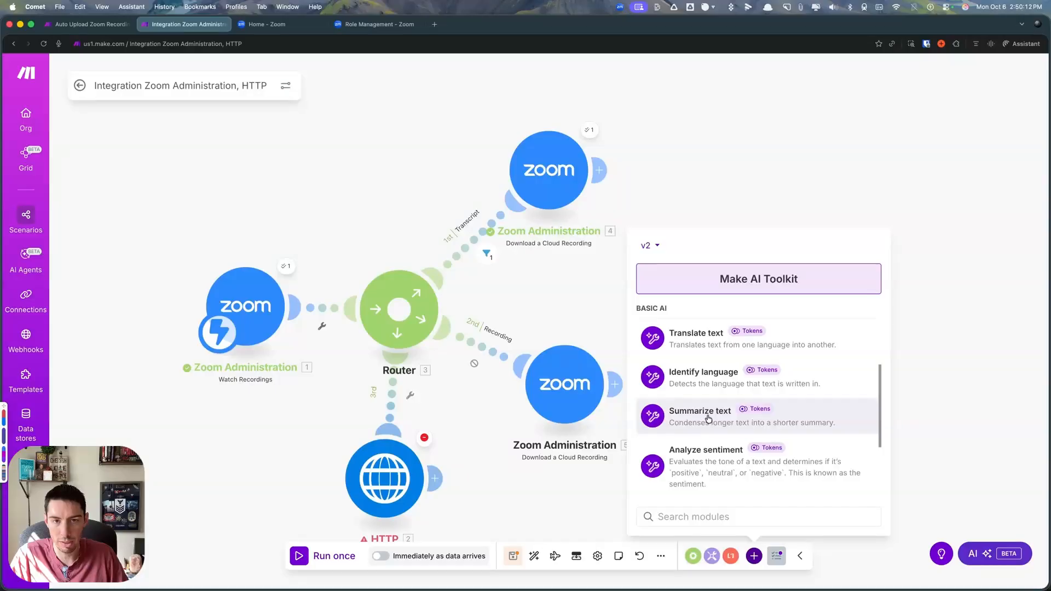
{"action": "left_click", "coordinate": [709, 419]}
{"action": "left_click_drag", "start_coordinate": [708, 419], "coordinate": [724, 184]}
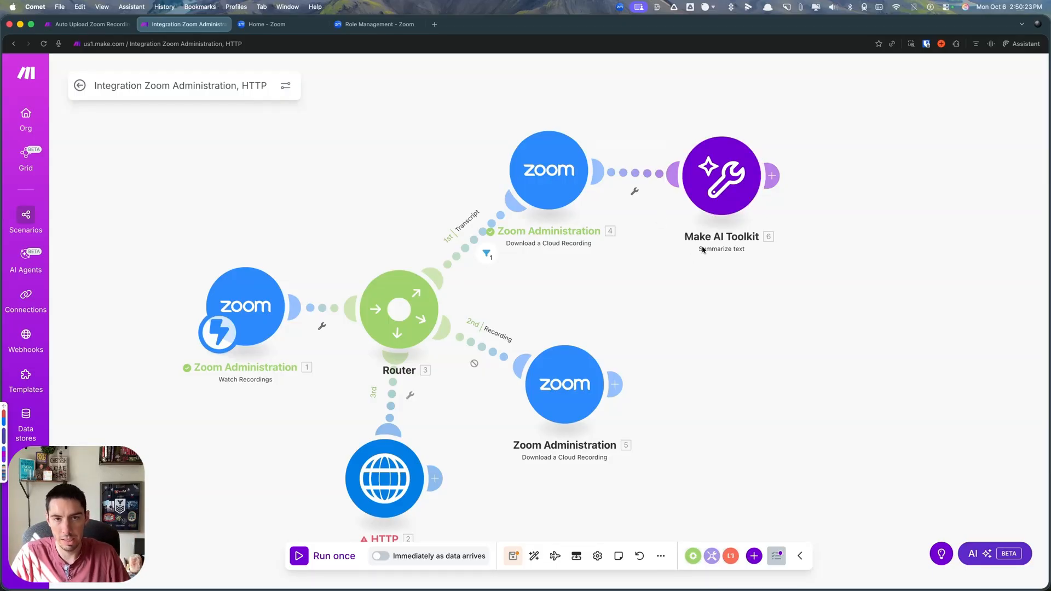
{"action": "left_click_drag", "start_coordinate": [724, 187], "coordinate": [715, 179]}
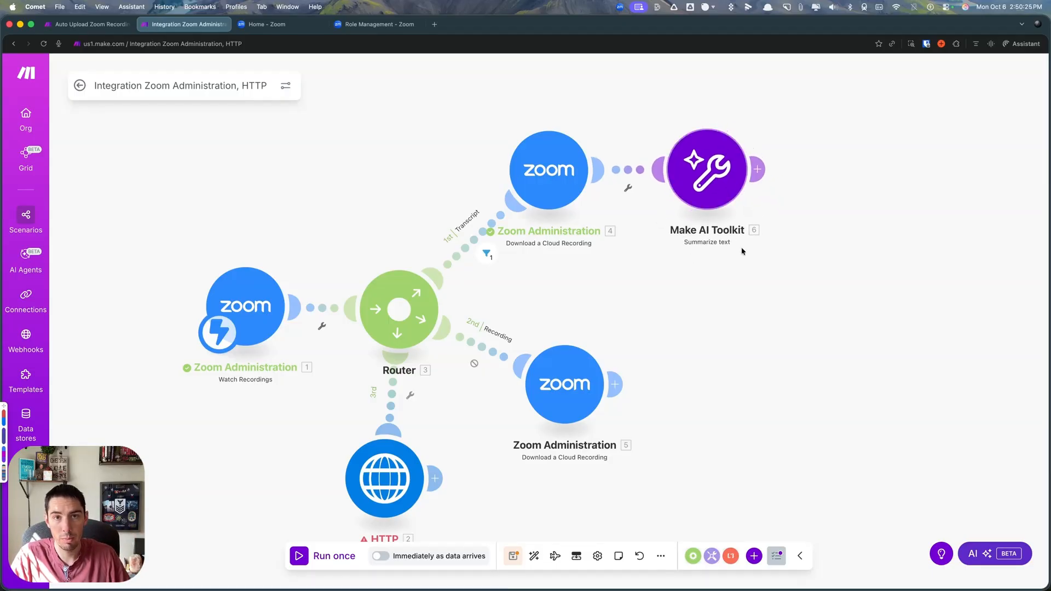
- Set the summary module's model to Medium (GPT OSS 120B), map the downloaded Recording as Text to summarize, and save
{"action": "left_click", "coordinate": [707, 175]}
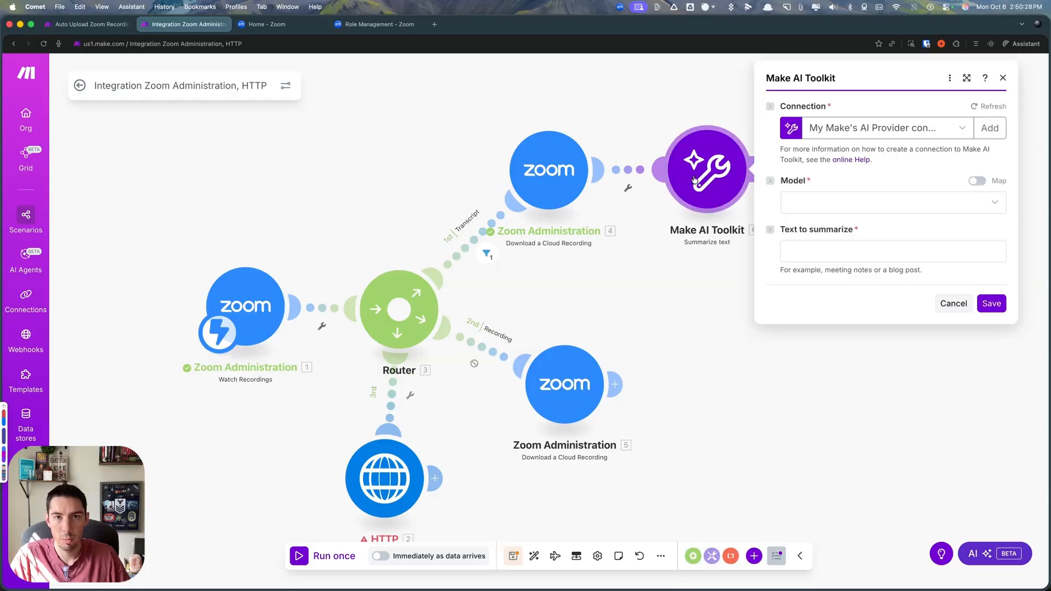
{"action": "left_click", "coordinate": [828, 201]}
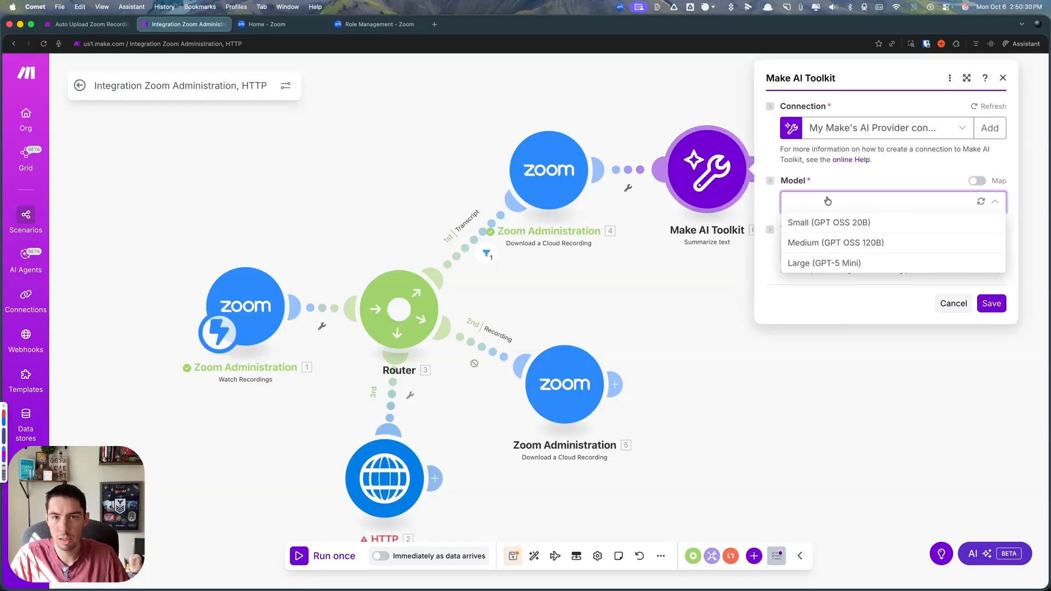
{"action": "left_click", "coordinate": [822, 243]}
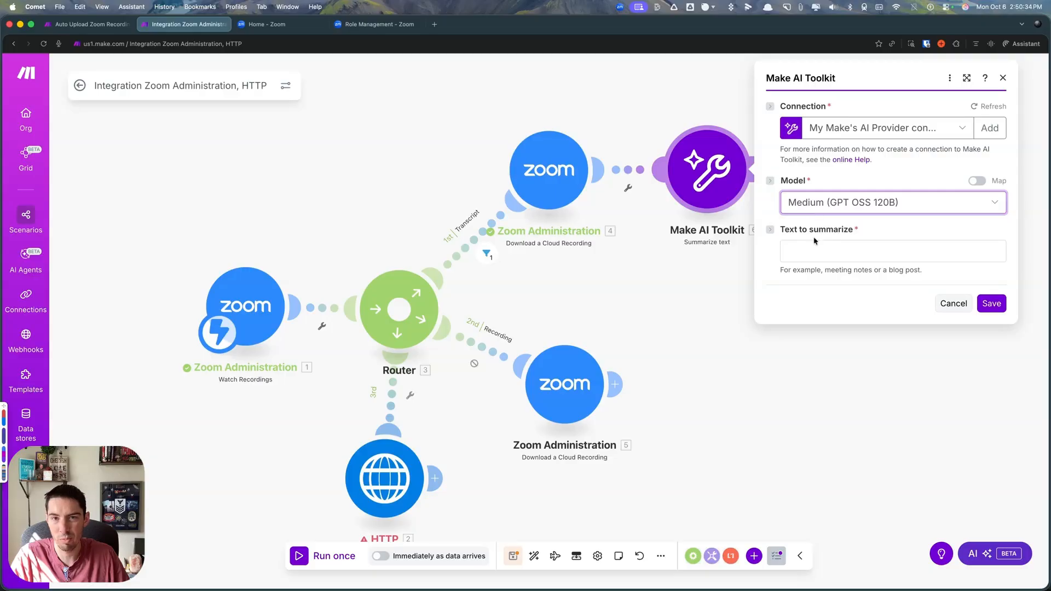
{"action": "left_click", "coordinate": [803, 250]}
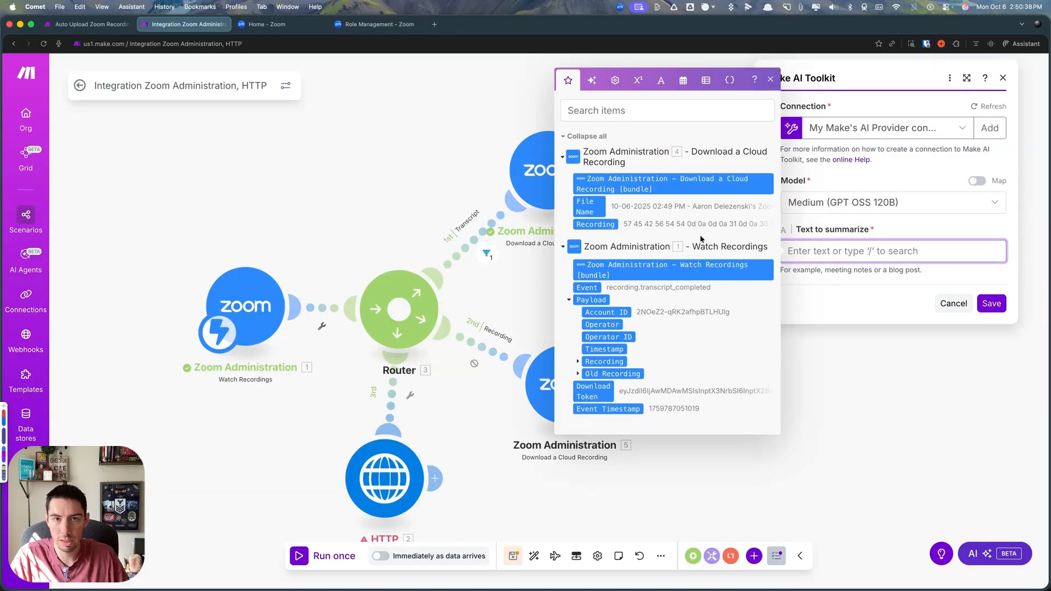
{"action": "left_click", "coordinate": [597, 223]}
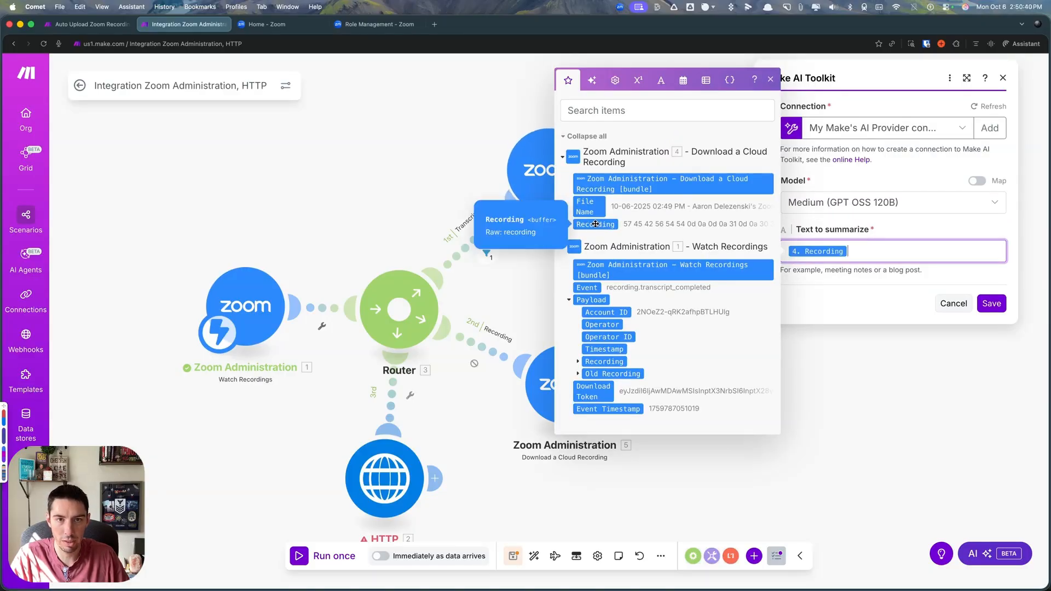
{"action": "left_click", "coordinate": [991, 303]}
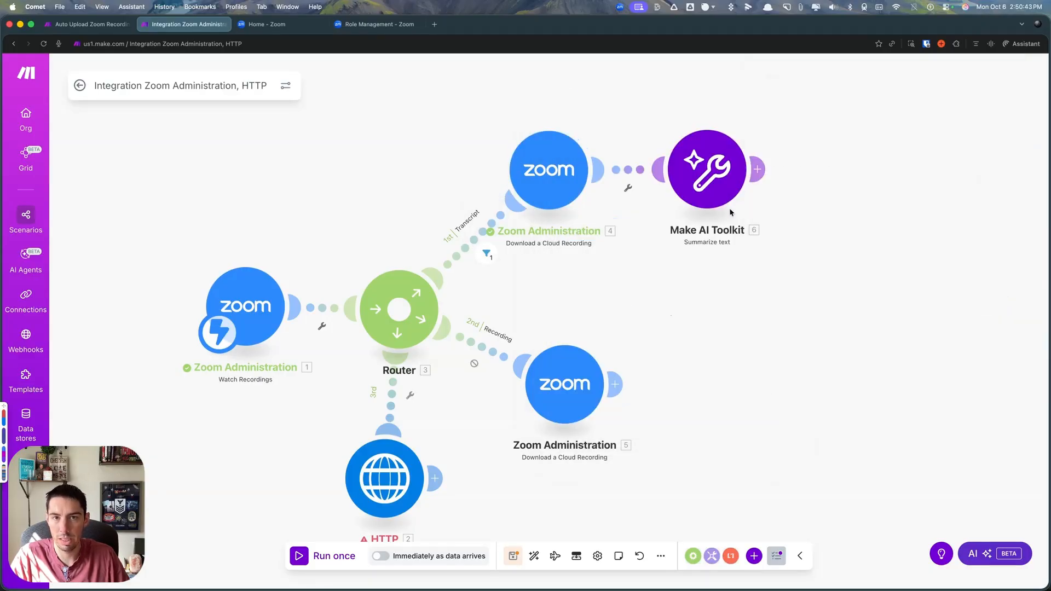
- Add a Google Docs Create a Document module after the Make AI Toolkit module and open its settings
{"action": "scroll", "coordinate": [681, 271], "scroll_direction": "down", "scroll_amount": 3}
{"action": "scroll", "coordinate": [733, 329], "scroll_direction": "right", "scroll_amount": 2}
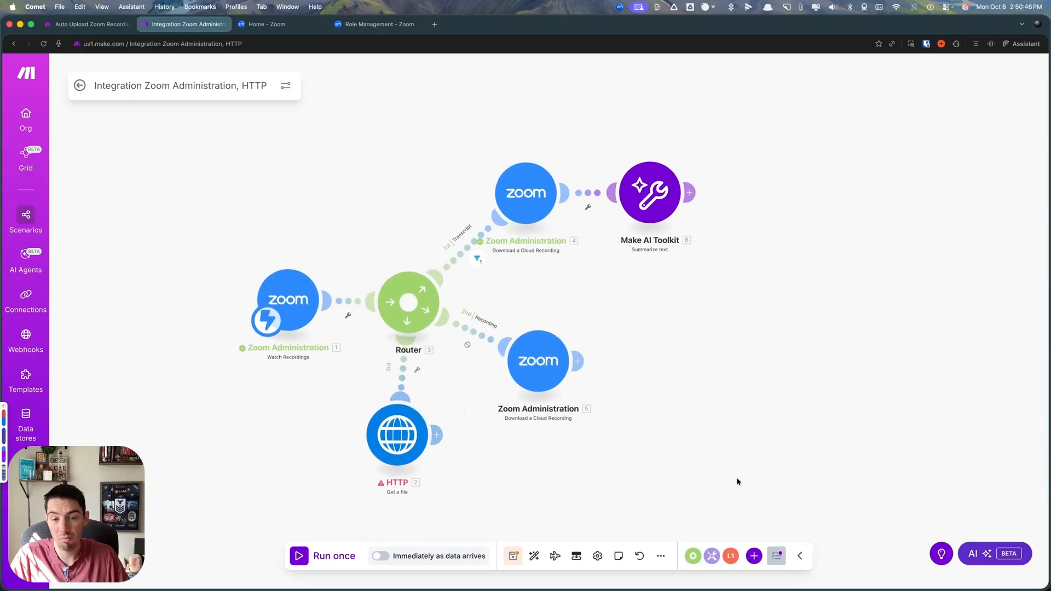
{"action": "left_click", "coordinate": [754, 556]}
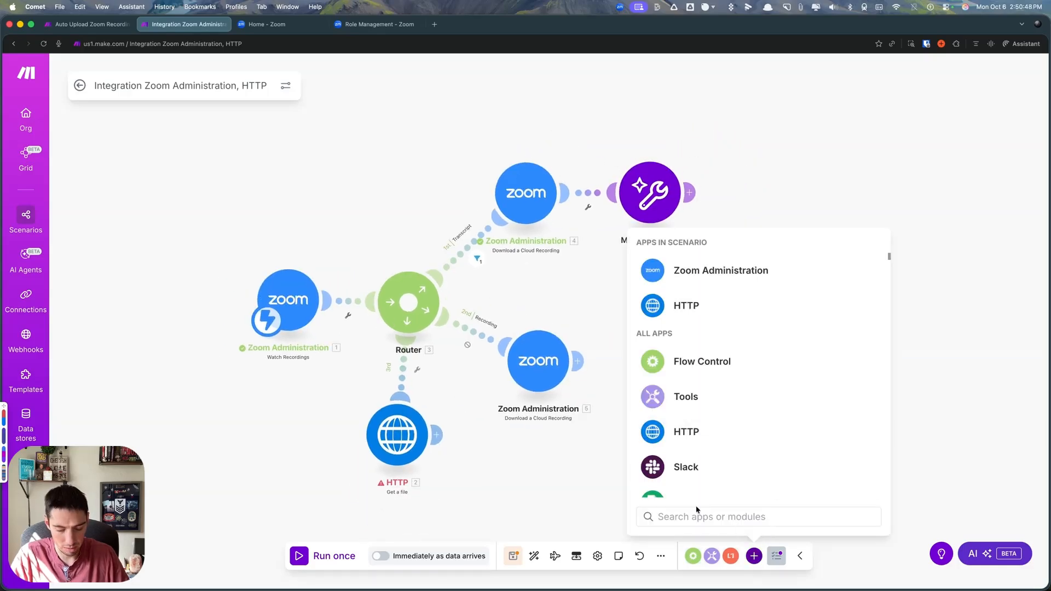
{"action": "type", "text": "doc"}
{"action": "scroll", "coordinate": [705, 438], "scroll_direction": "down", "scroll_amount": 4}
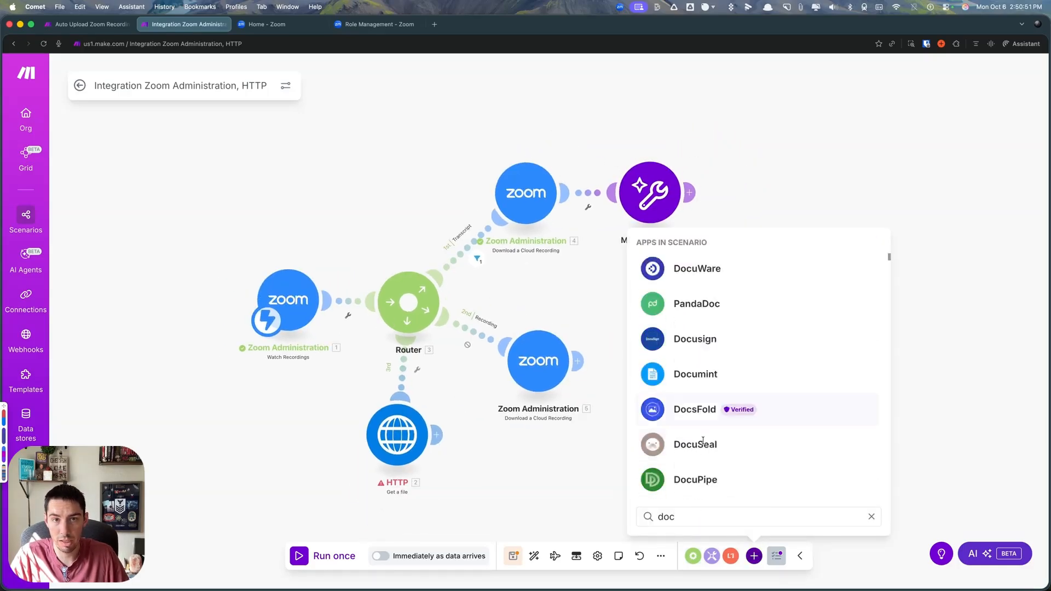
{"action": "scroll", "coordinate": [705, 443], "scroll_direction": "up", "scroll_amount": 4}
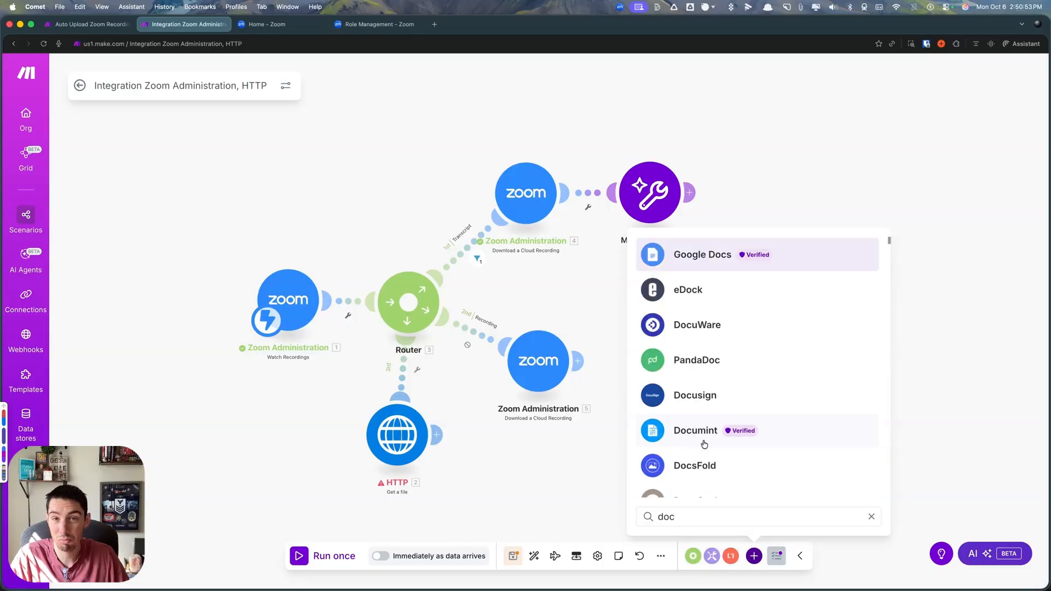
{"action": "left_click", "coordinate": [683, 258]}
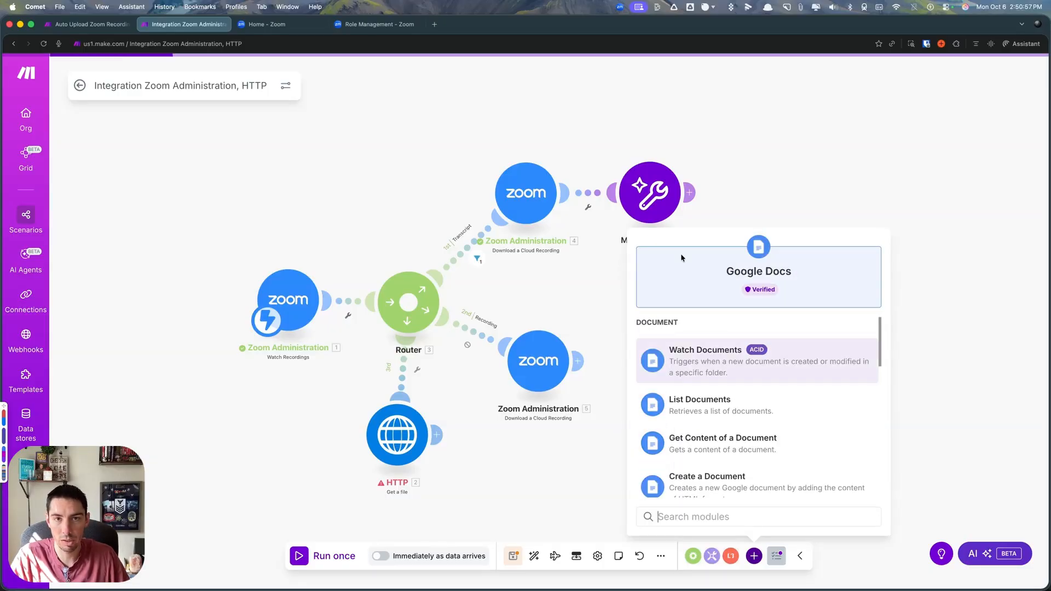
{"action": "left_click", "coordinate": [683, 480]}
{"action": "left_click_drag", "start_coordinate": [683, 481], "coordinate": [775, 193]}
{"action": "left_click", "coordinate": [775, 192]}
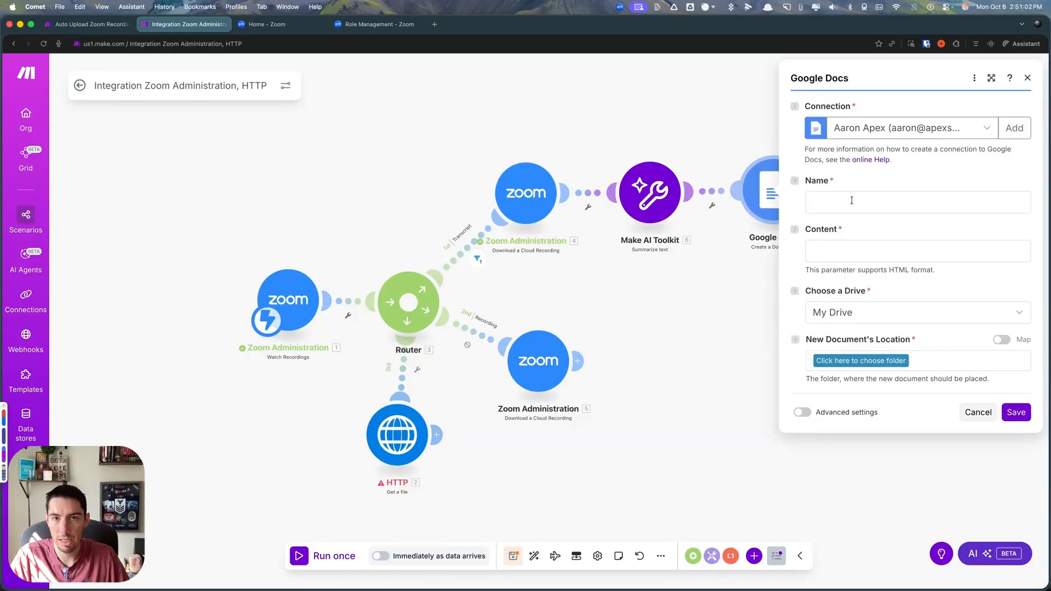
- Map the downloaded File Name as the document's Name and begin its Content with "Summary:" above the AI Toolkit Summary item
{"action": "left_click", "coordinate": [852, 202]}
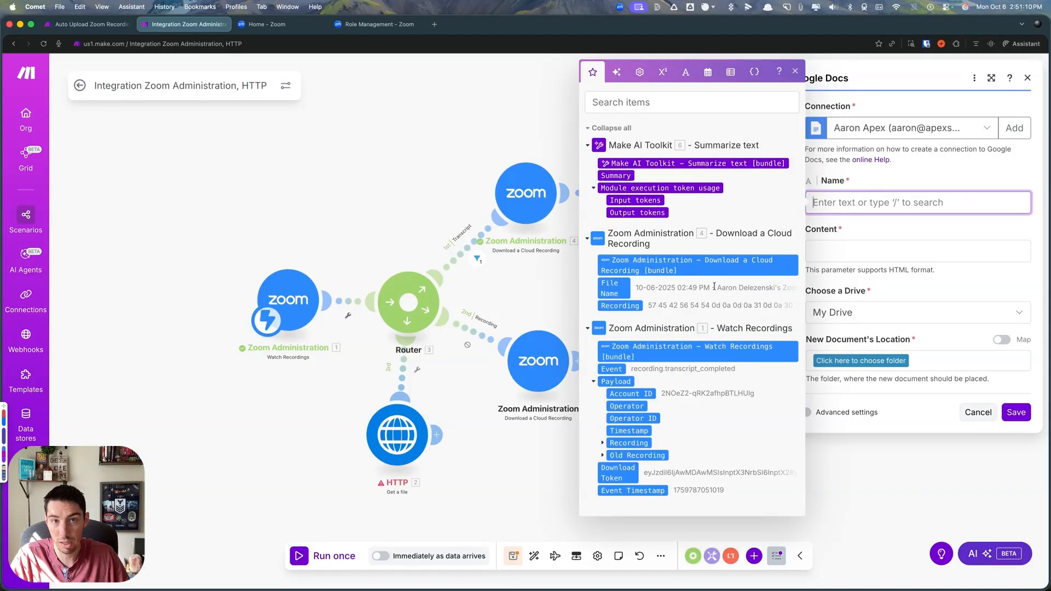
{"action": "left_click", "coordinate": [612, 289]}
{"action": "left_click", "coordinate": [830, 250]}
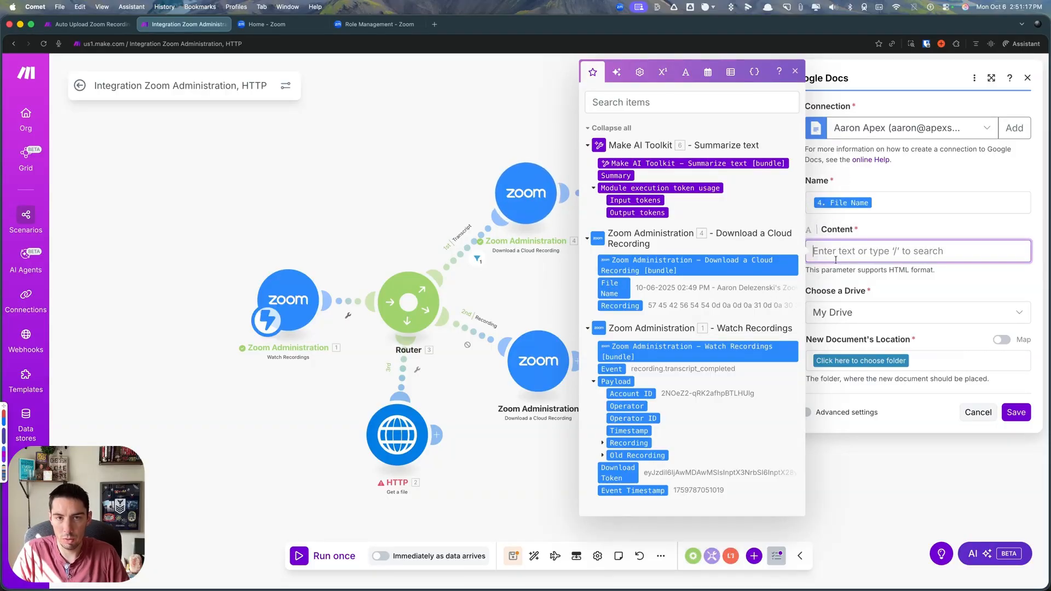
{"action": "type", "text": "Summa"}
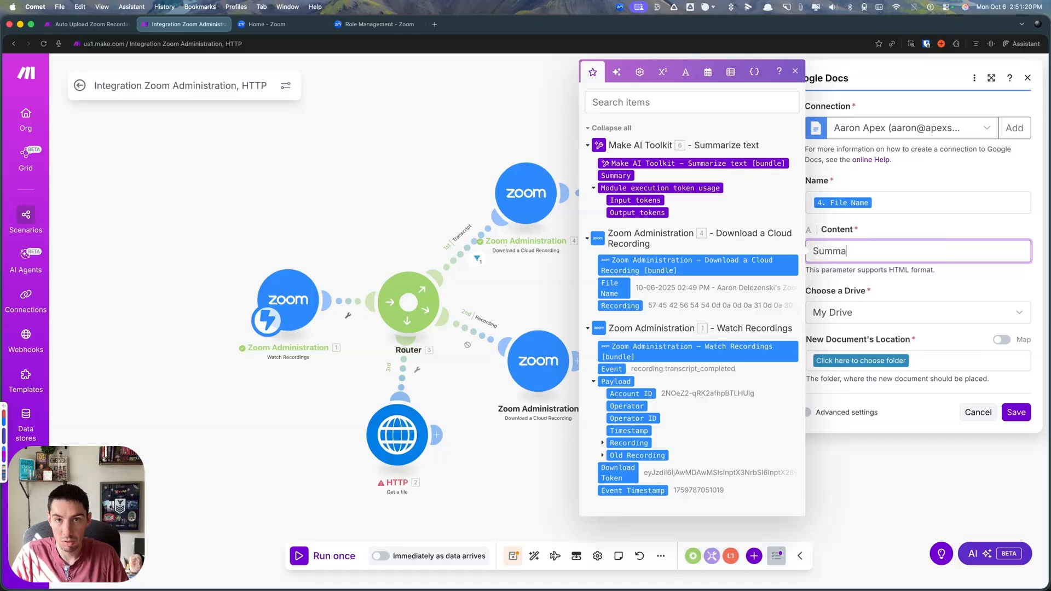
{"action": "type", "text": "ry:"}
{"action": "key", "text": "Return"}
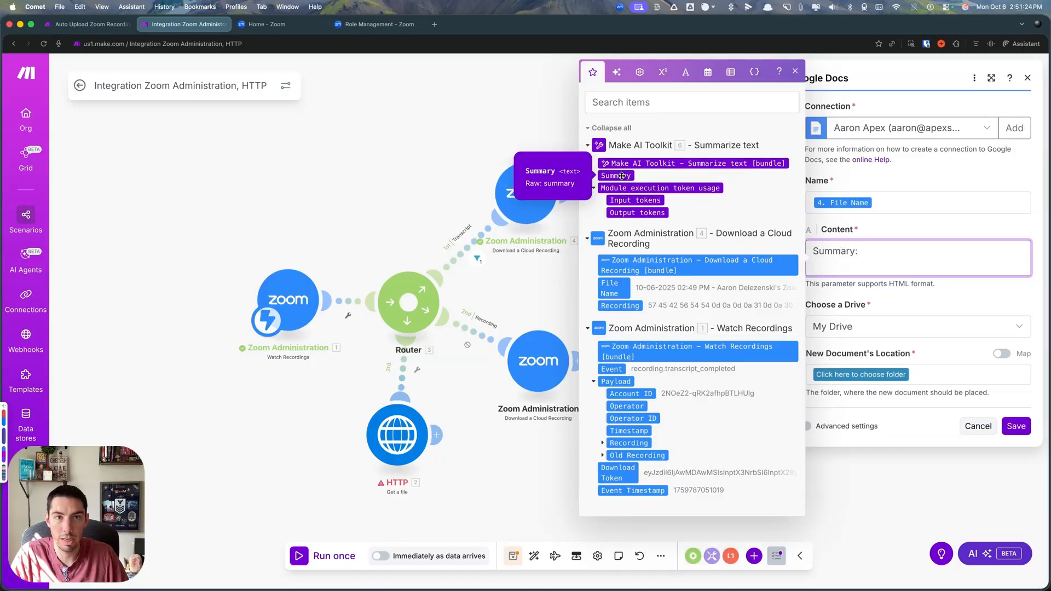
{"action": "left_click", "coordinate": [622, 175]}
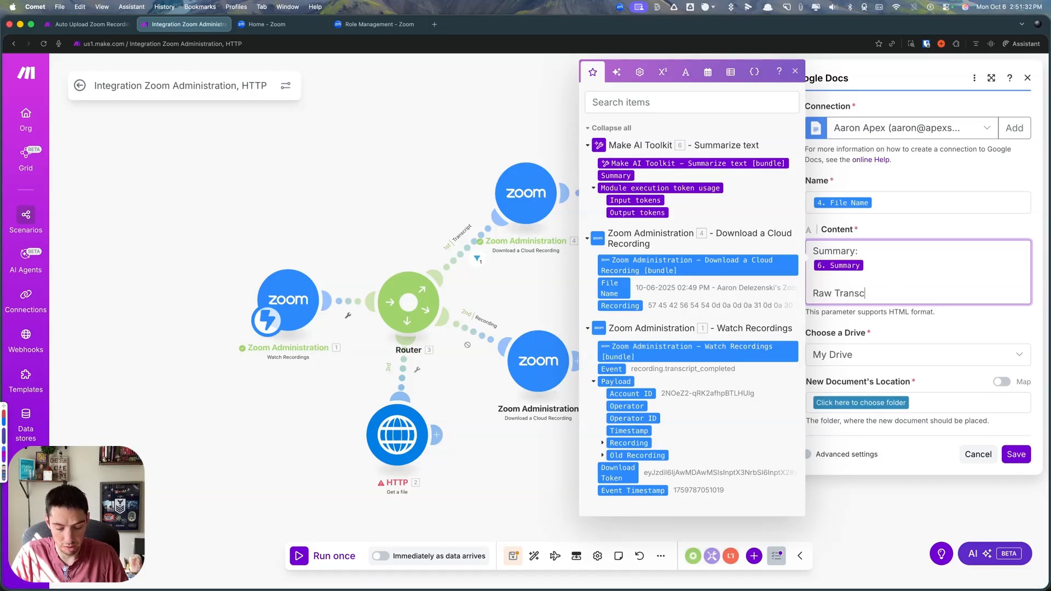
- Add a "Raw Transcript:" heading below the summary in the Content, followed by the downloaded Recording item on a new line
{"action": "type", "text": ":"}
{"action": "key", "text": "Return"}
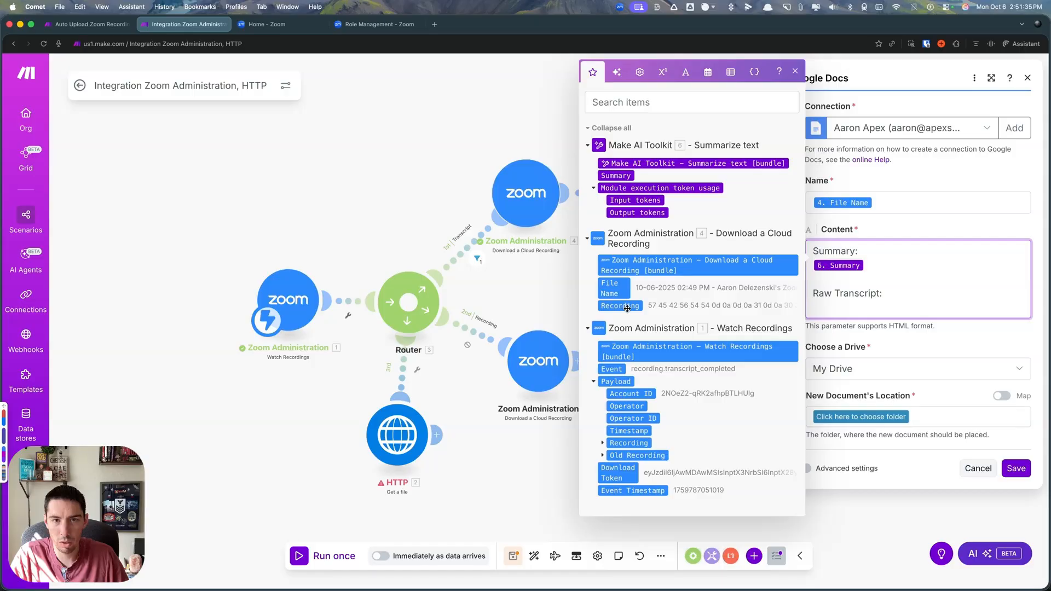
{"action": "left_click", "coordinate": [624, 306]}
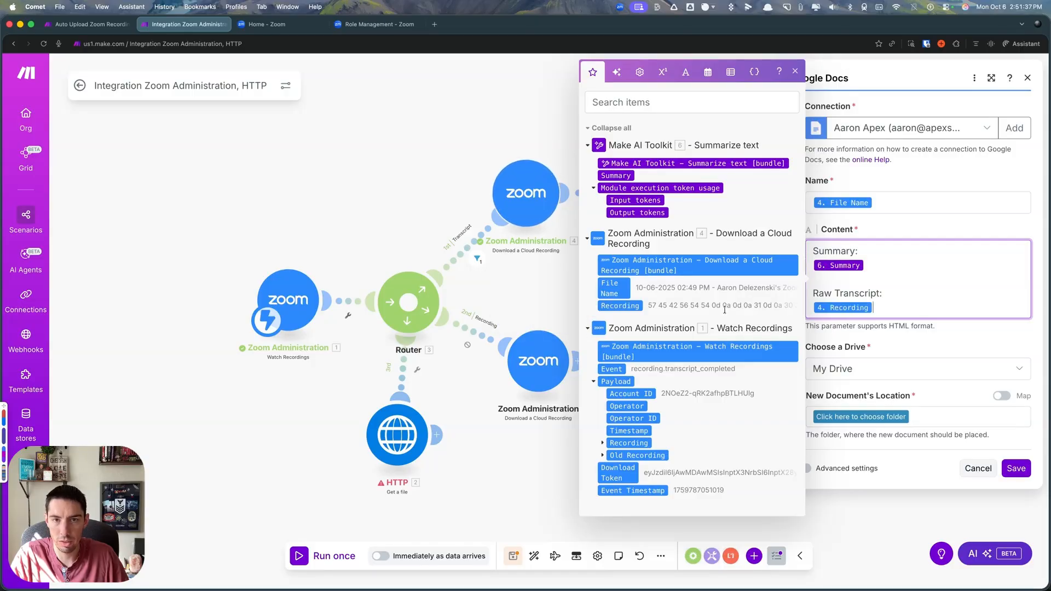
- Switch the Google Docs module to the ClickLaunch connection, choose the Testing folder as the new document's location, and save
{"action": "left_click", "coordinate": [882, 417]}
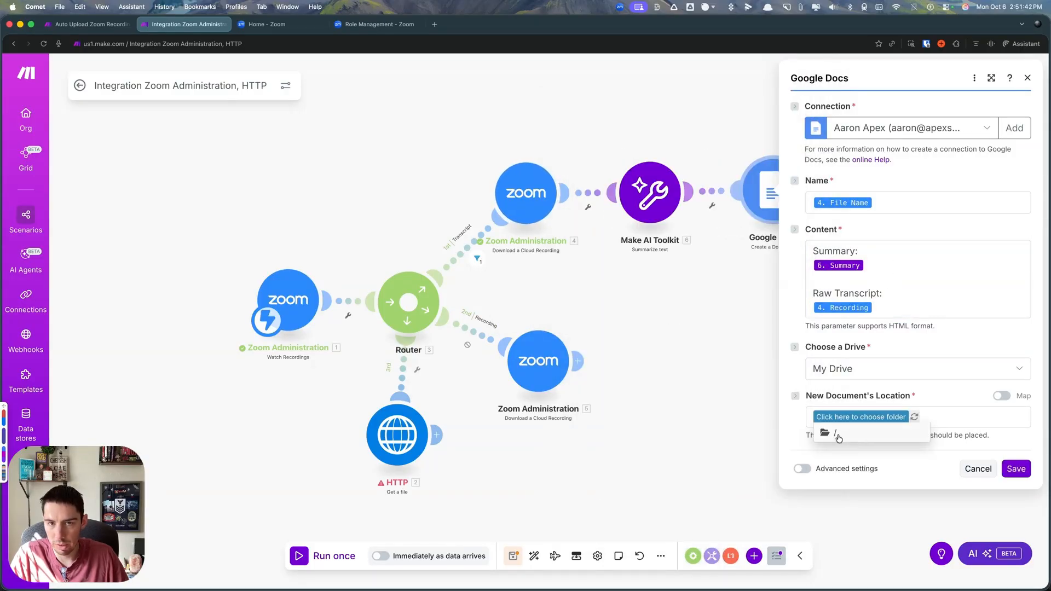
{"action": "left_click", "coordinate": [840, 439]}
{"action": "left_click", "coordinate": [868, 137]}
{"action": "left_click", "coordinate": [863, 168]}
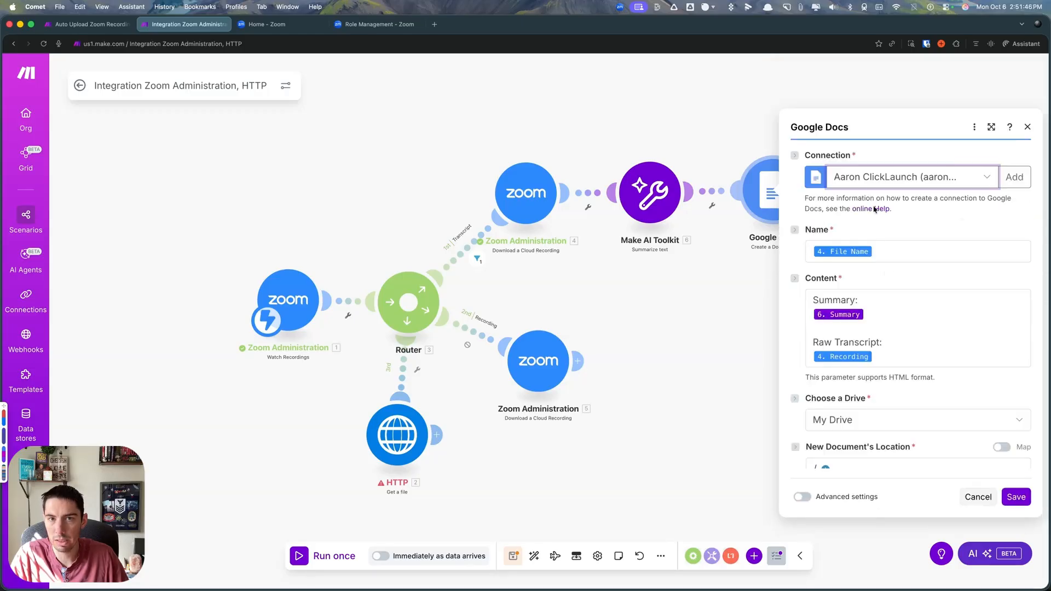
{"action": "left_click", "coordinate": [826, 420]}
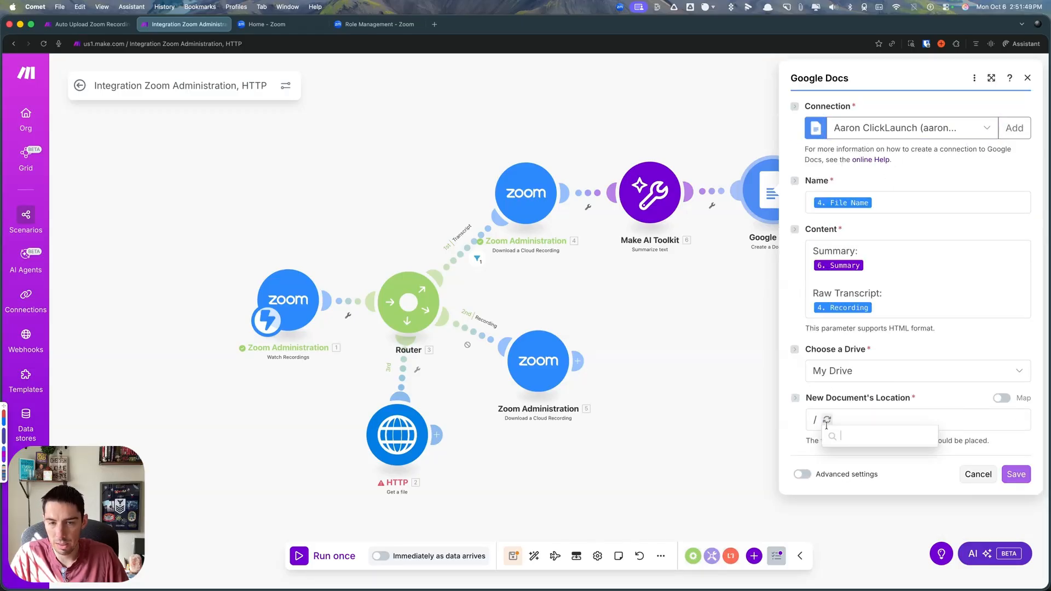
{"action": "left_click", "coordinate": [855, 455]}
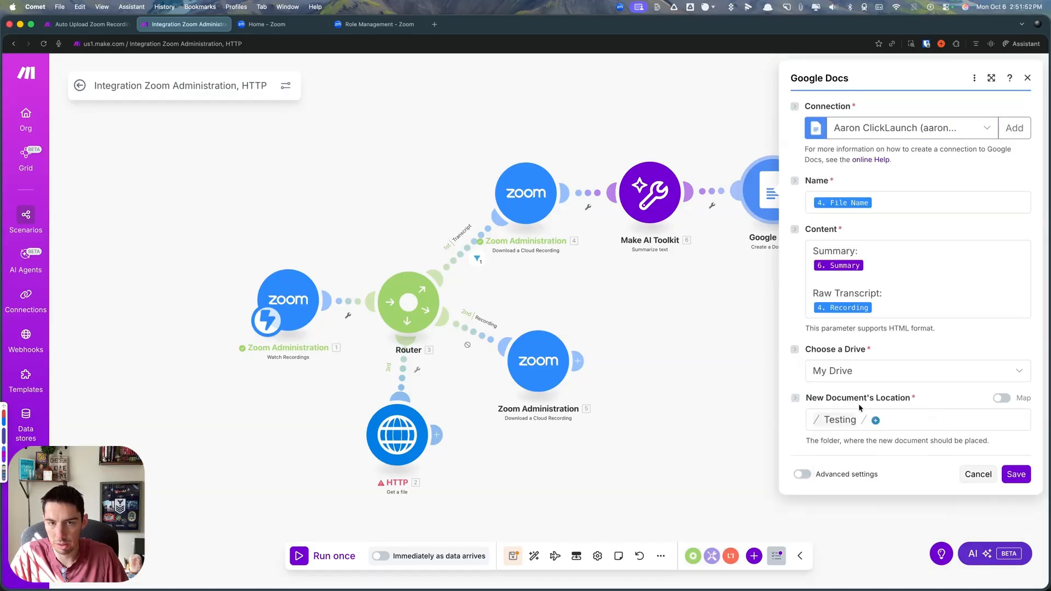
{"action": "left_click", "coordinate": [1016, 475]}
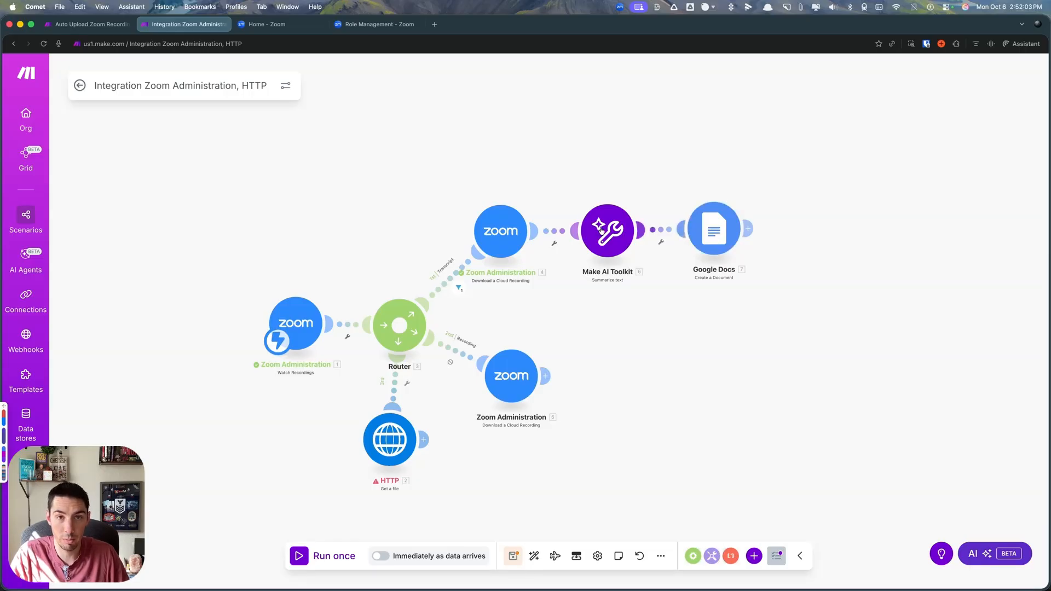
- Run the scenario once with the existing webhook data and inspect the Google Docs module's output
{"action": "left_click", "coordinate": [310, 564]}
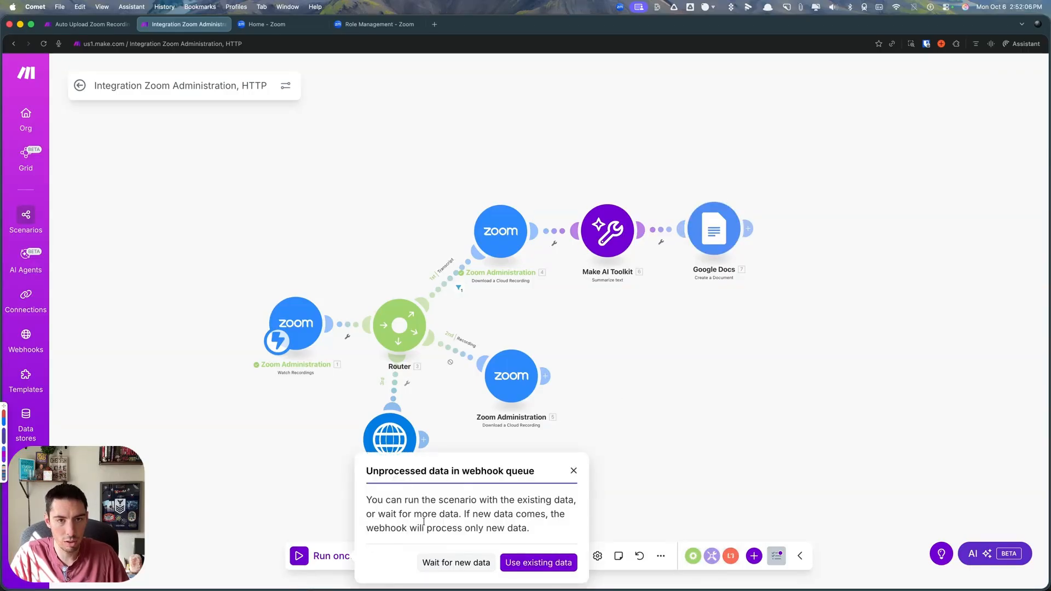
{"action": "left_click", "coordinate": [537, 560]}
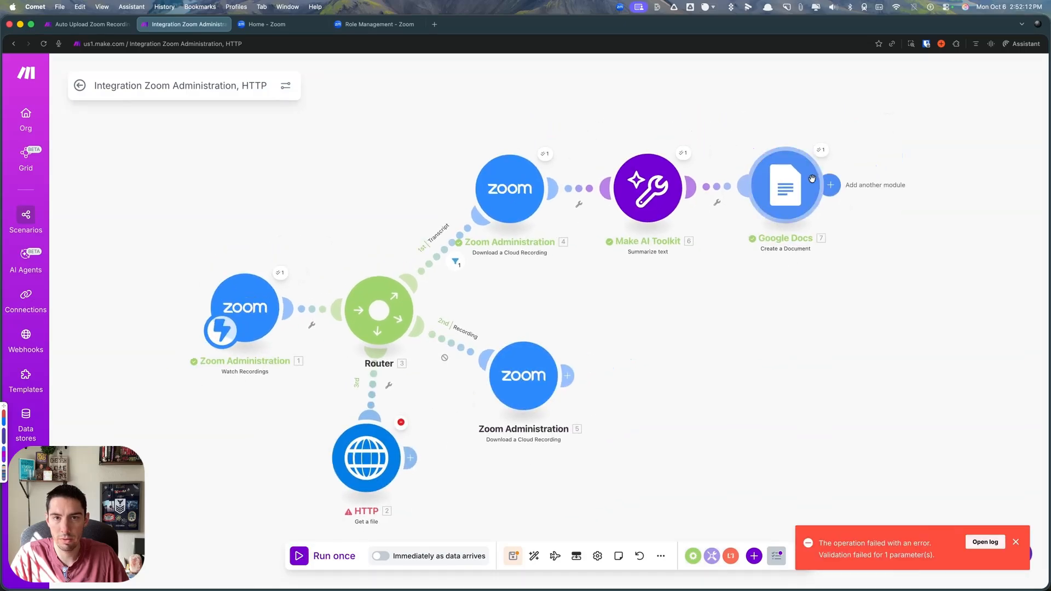
{"action": "left_click", "coordinate": [820, 150]}
{"action": "scroll", "coordinate": [659, 438], "scroll_direction": "down", "scroll_amount": 5}
{"action": "scroll", "coordinate": [659, 438], "scroll_direction": "up", "scroll_amount": 1}
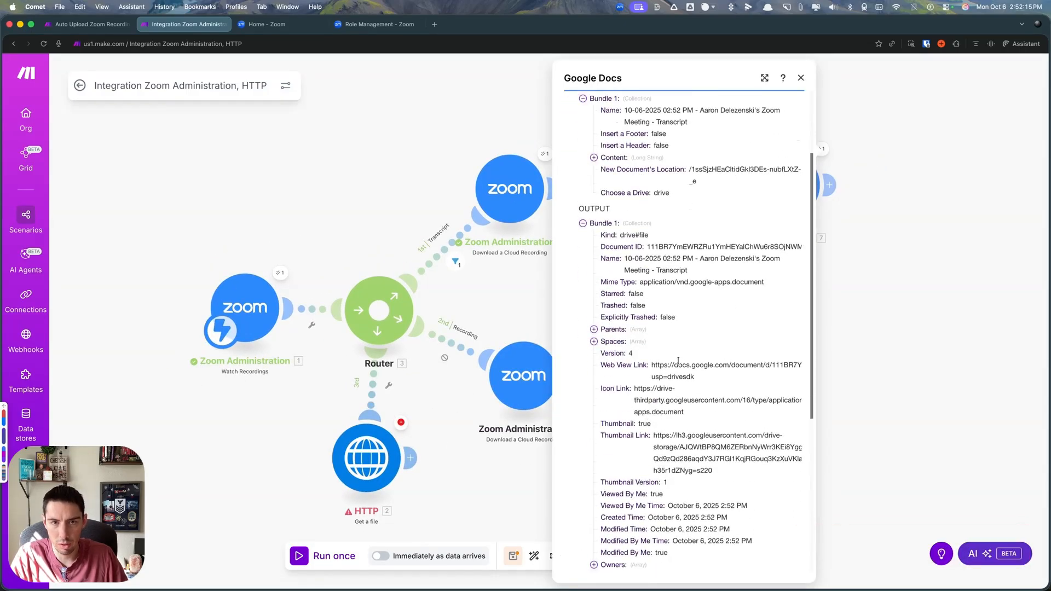
- Open the output's Web View Link in a new browser tab and review the document's Summary and Raw Transcript sections
{"action": "triple_click", "coordinate": [685, 364]}
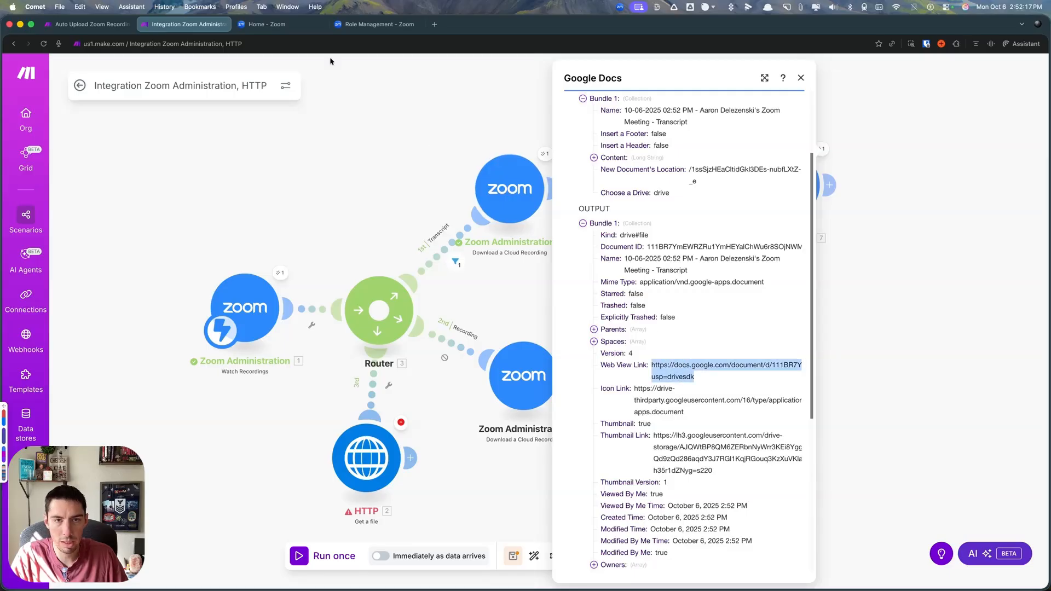
{"action": "left_click", "coordinate": [434, 25]}
{"action": "key", "text": "super+v"}
{"action": "key", "text": "Return"}
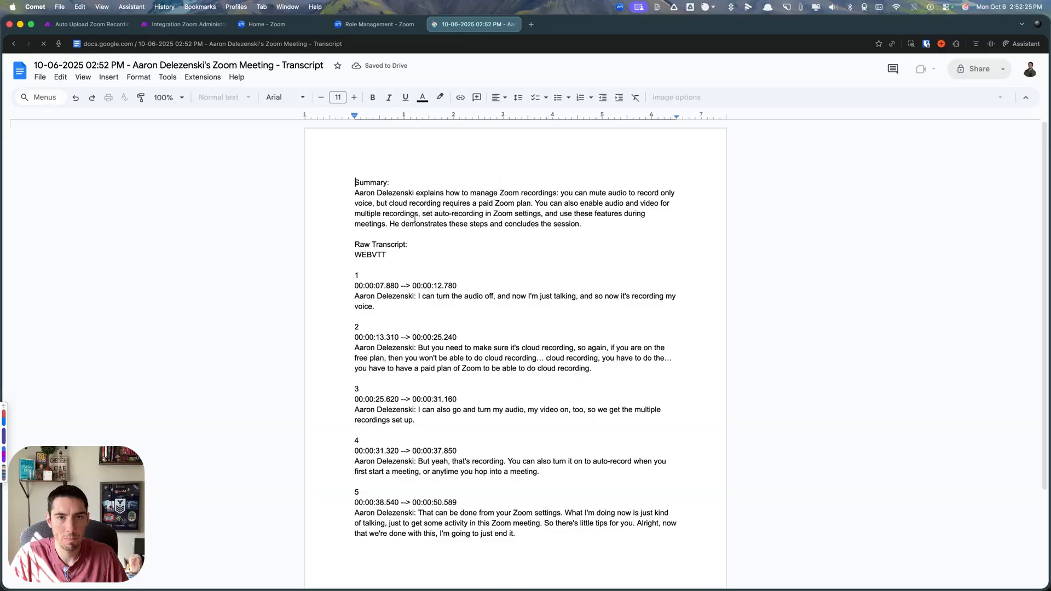
{"action": "left_click_drag", "start_coordinate": [355, 182], "coordinate": [536, 204]}
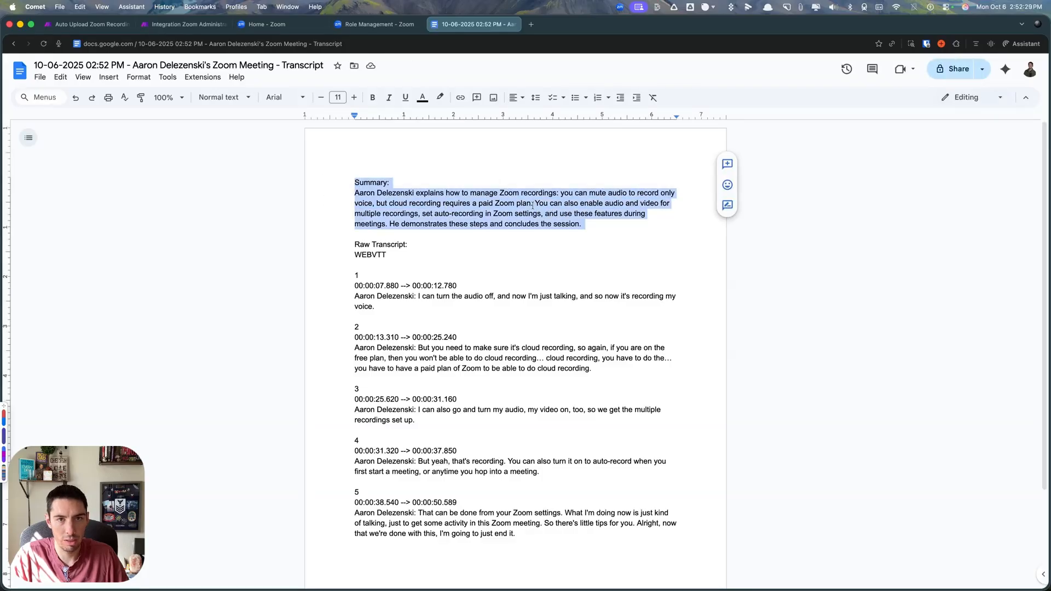
{"action": "left_click", "coordinate": [369, 255]}
{"action": "left_click_drag", "start_coordinate": [354, 244], "coordinate": [570, 550]}
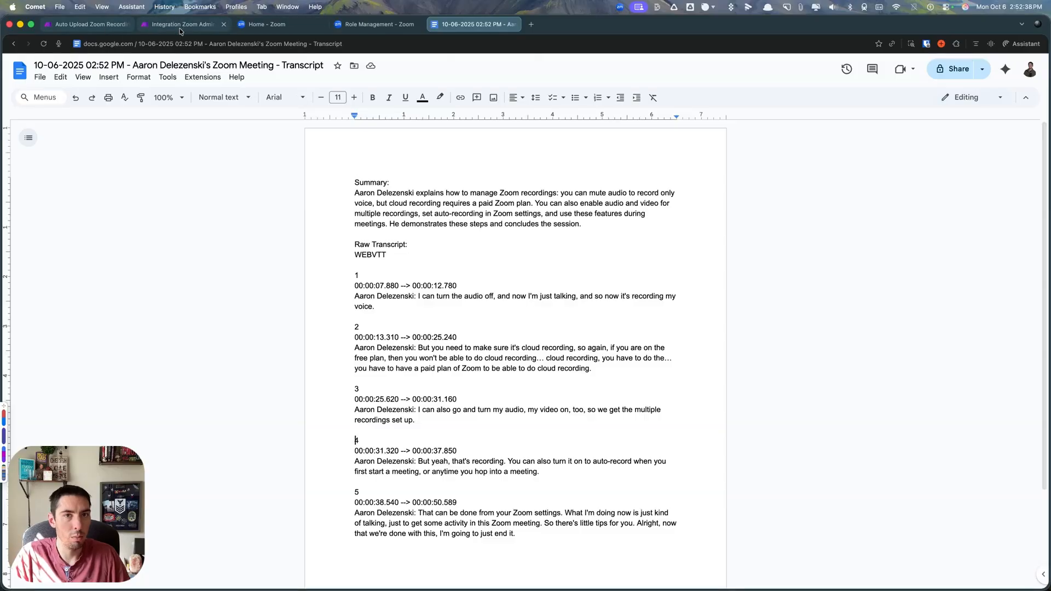
- Return to the Make scenario, close the module output, save the scenario, and exit to its overview page
{"action": "left_click", "coordinate": [180, 24]}
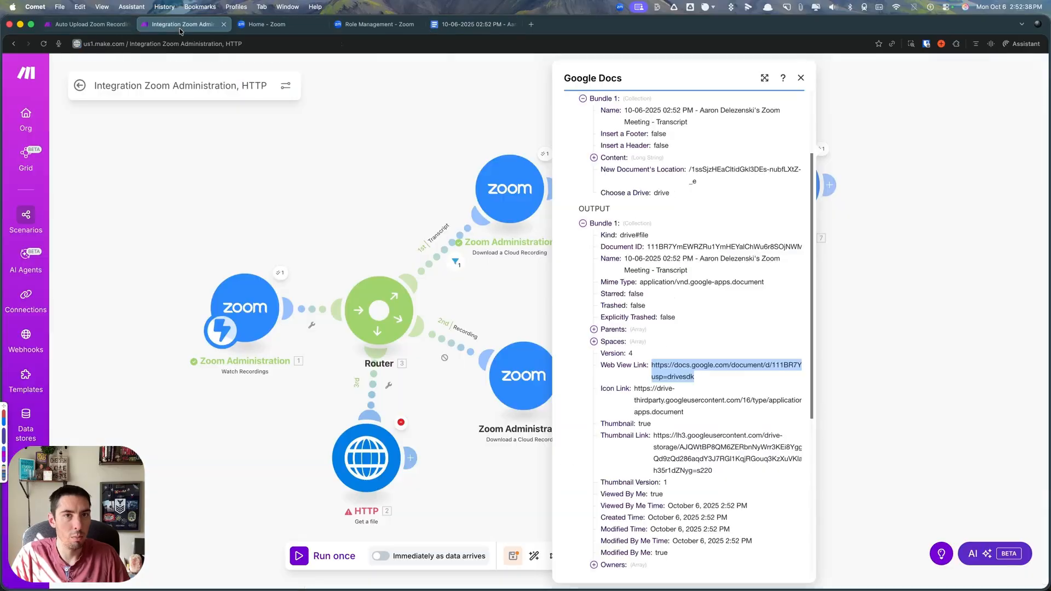
{"action": "left_click", "coordinate": [507, 312]}
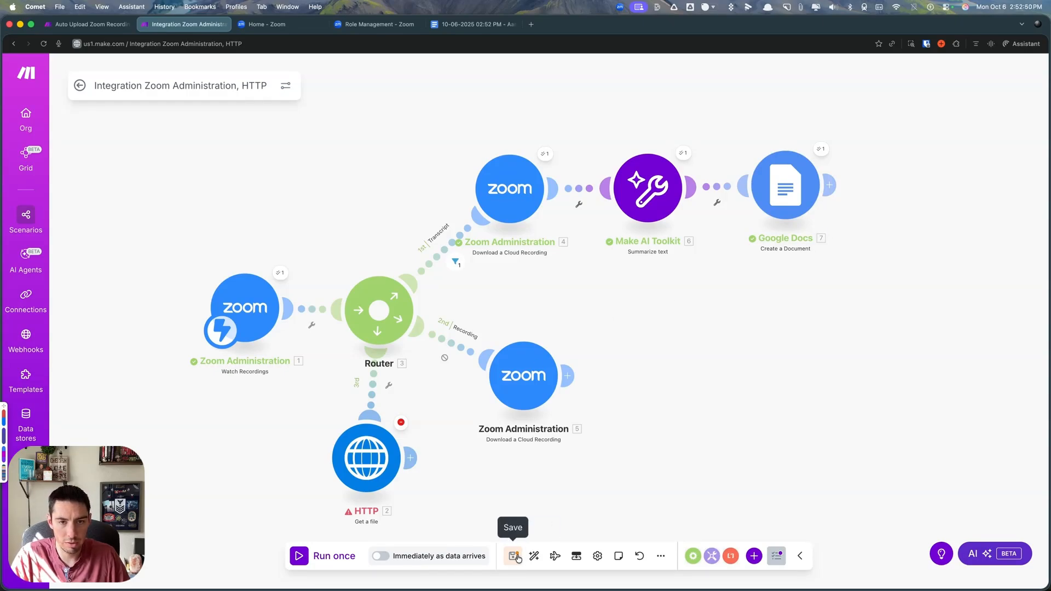
{"action": "left_click", "coordinate": [514, 556]}
{"action": "left_click", "coordinate": [80, 86]}
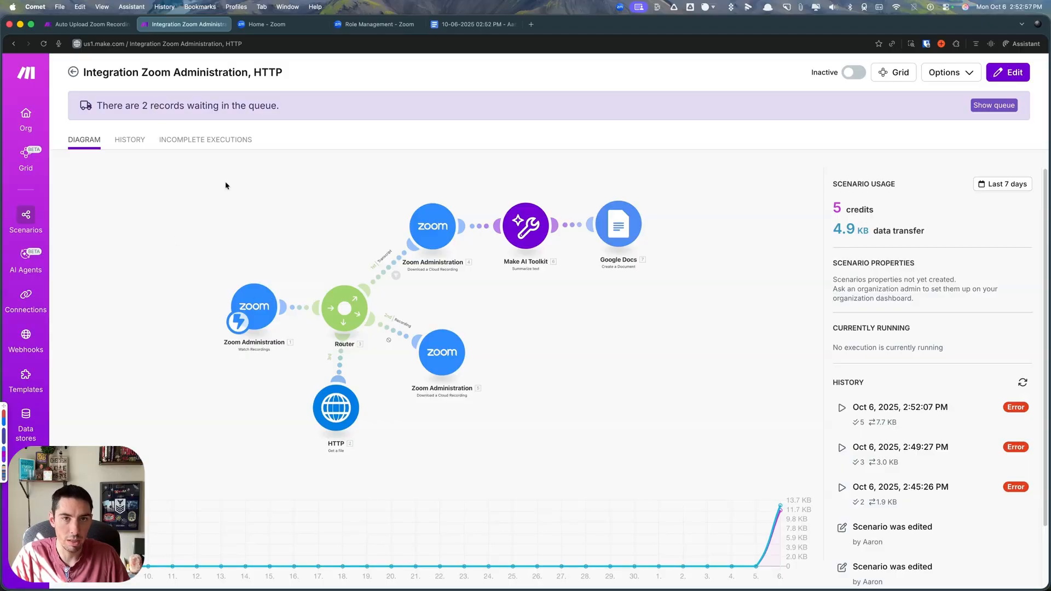
- Reopen the scenario editor and run only the Zoom Watch Recordings module using the existing queued data
{"action": "left_click", "coordinate": [507, 320]}
{"action": "right_click", "coordinate": [245, 283]}
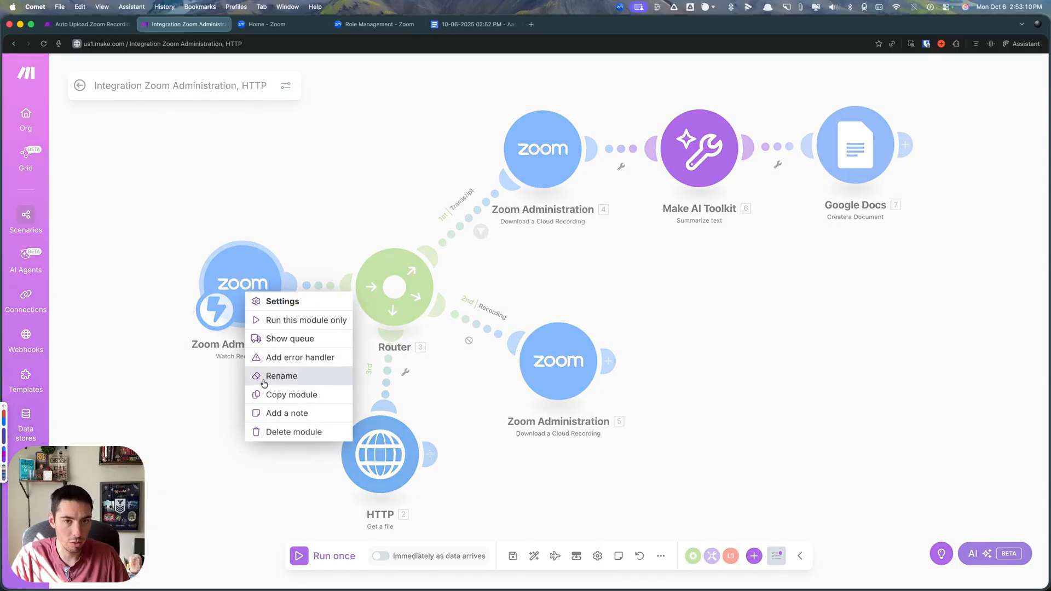
{"action": "left_click", "coordinate": [277, 319]}
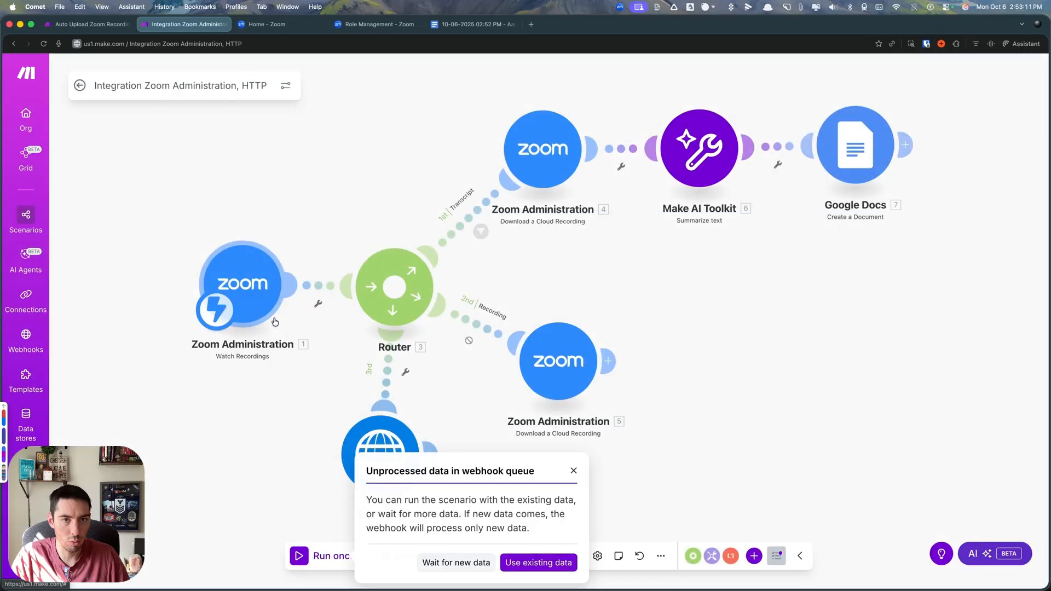
{"action": "left_click", "coordinate": [517, 565]}
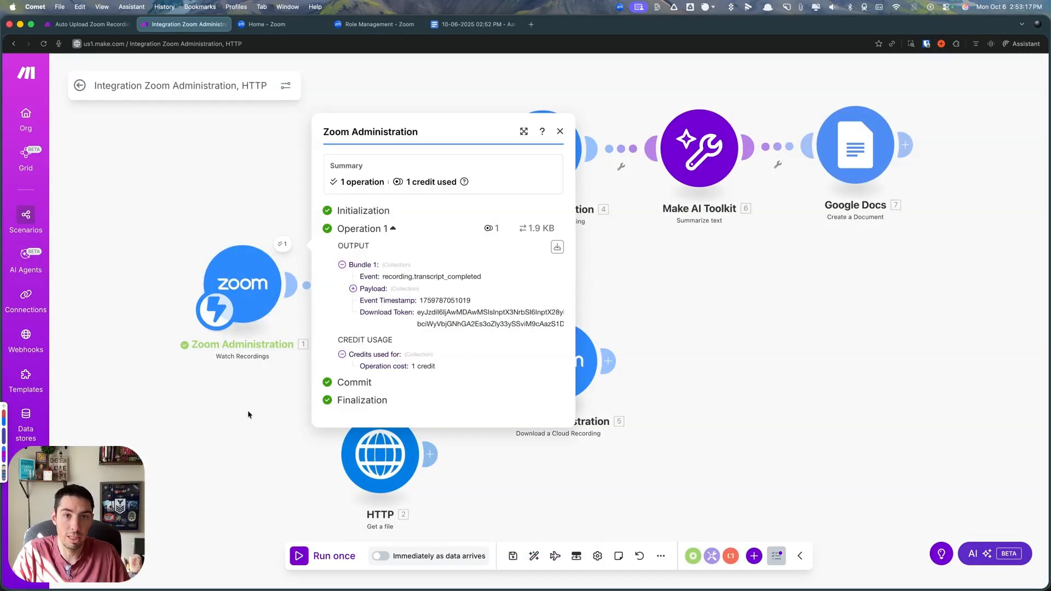
- Close the module output and return to the scenario overview to check how many records are waiting in the queue
{"action": "left_click", "coordinate": [246, 412]}
{"action": "left_click", "coordinate": [78, 87]}
{"action": "left_click_drag", "start_coordinate": [140, 105], "coordinate": [179, 106]}
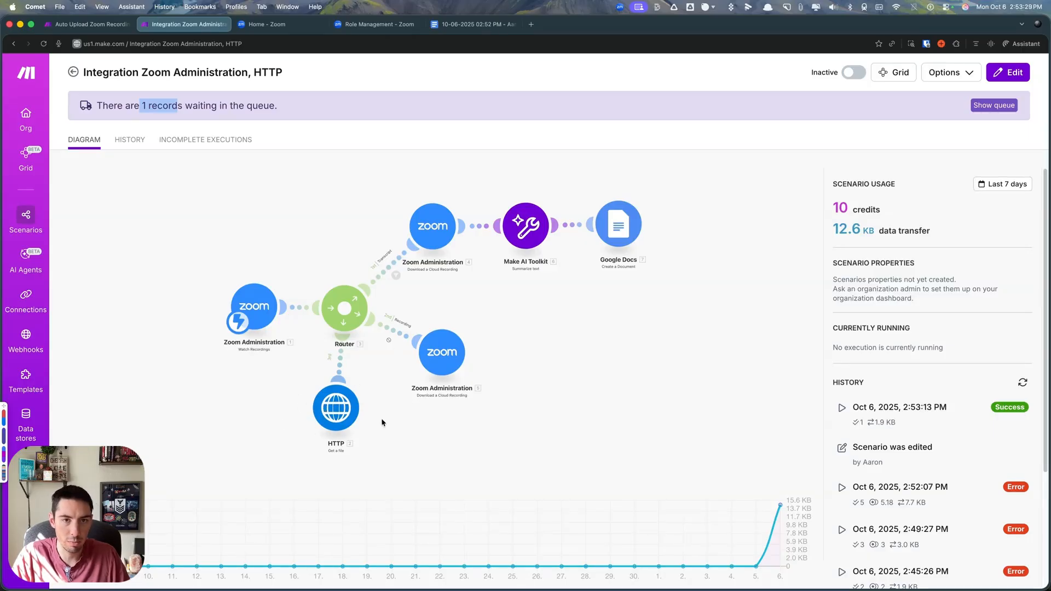
- Reopen the scenario editor, enable the router's Recording route, and disable its Transcript route
{"action": "left_click", "coordinate": [243, 421]}
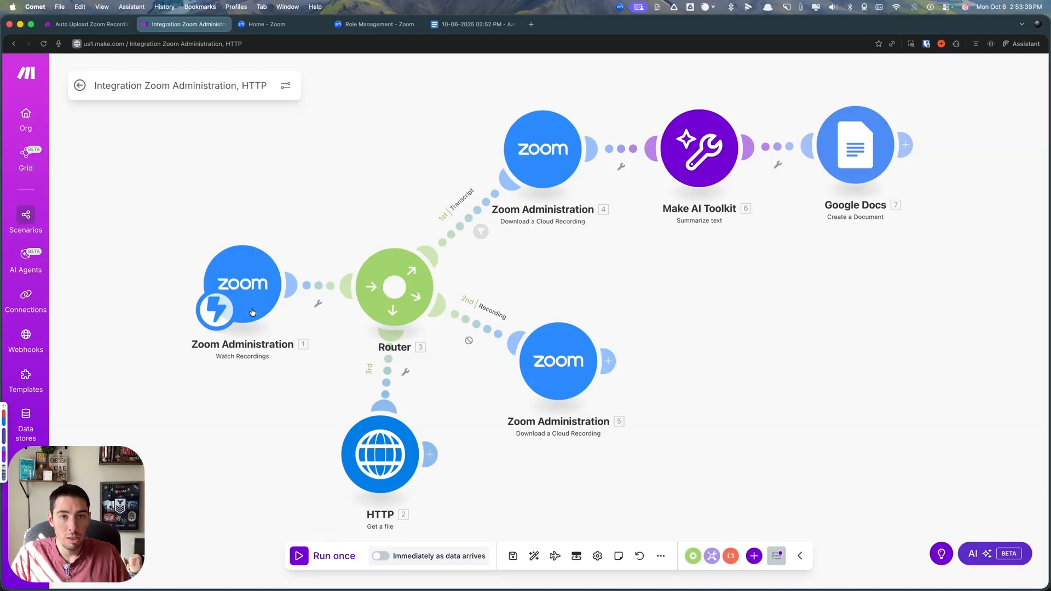
{"action": "left_click", "coordinate": [477, 328]}
{"action": "left_click", "coordinate": [476, 324]}
{"action": "right_click", "coordinate": [476, 323]}
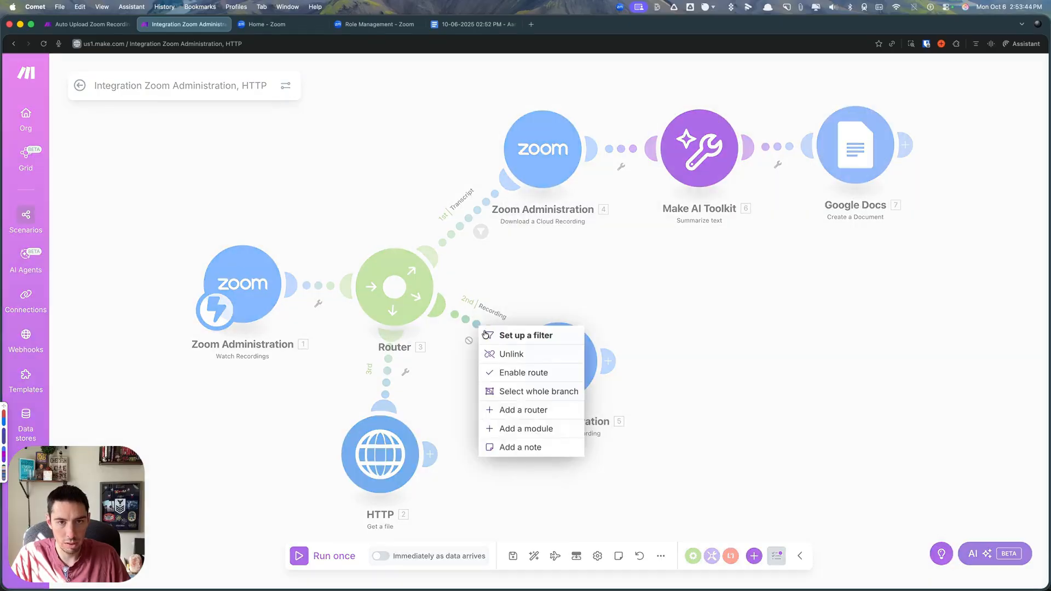
{"action": "left_click", "coordinate": [523, 372]}
{"action": "right_click", "coordinate": [460, 225]}
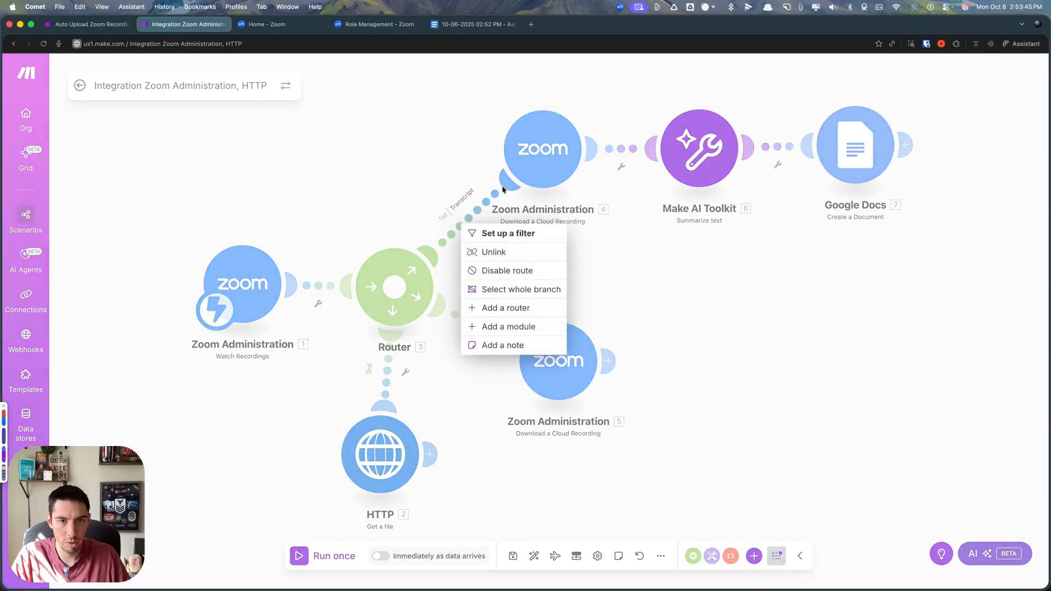
{"action": "left_click", "coordinate": [506, 272]}
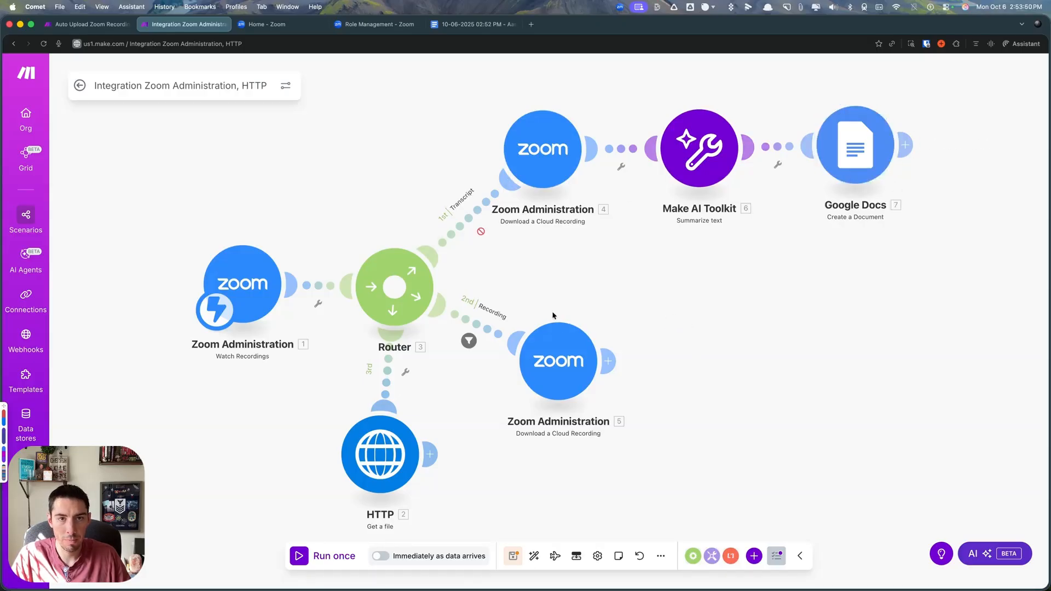
- Disable the Recording route and run the scenario once with the existing webhook data
{"action": "left_click", "coordinate": [479, 331]}
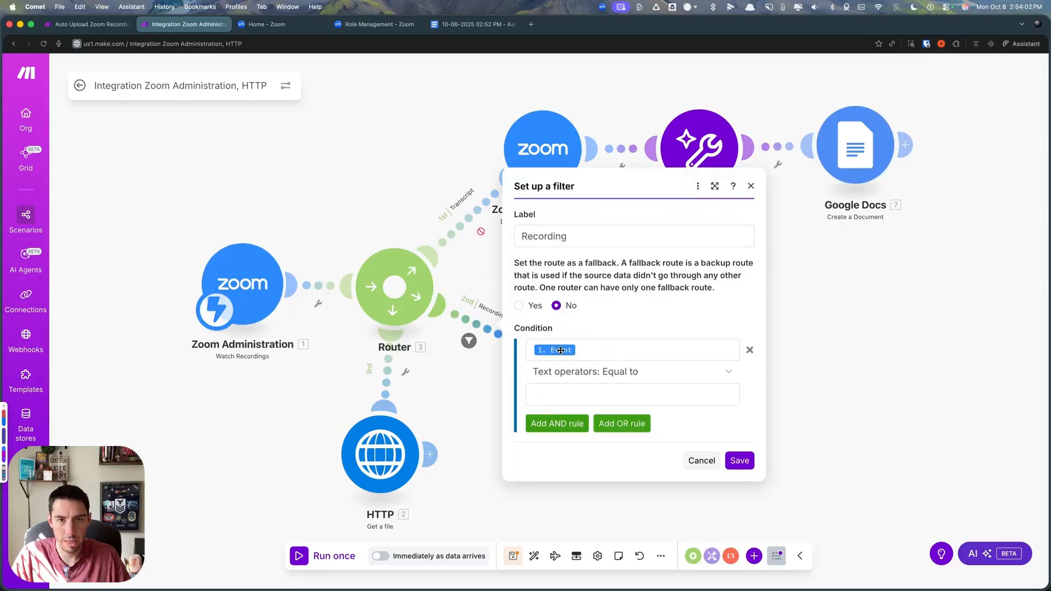
{"action": "left_click", "coordinate": [575, 395]}
{"action": "right_click", "coordinate": [483, 330]}
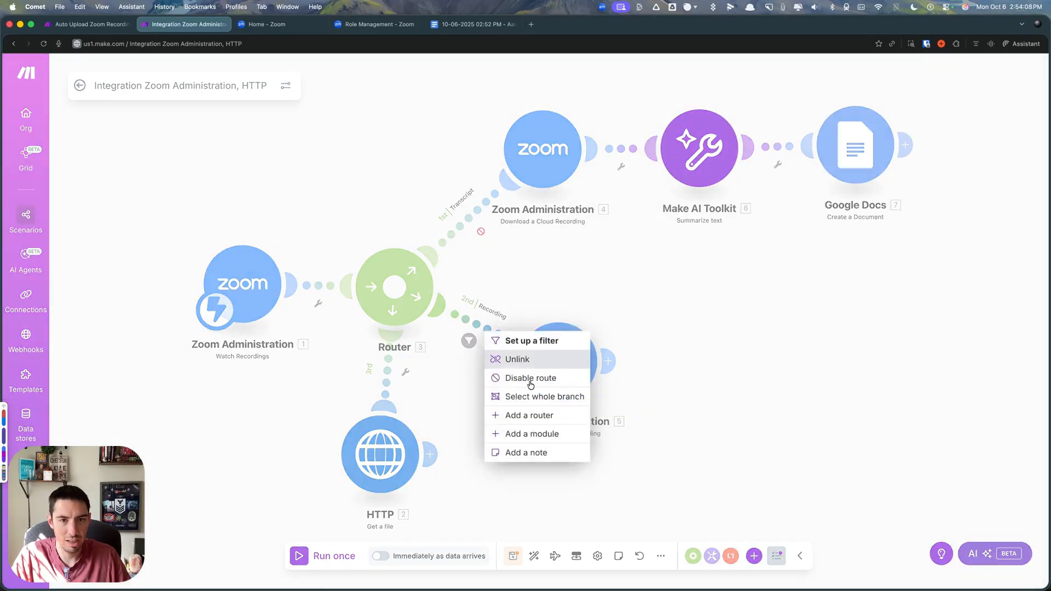
{"action": "left_click", "coordinate": [529, 379]}
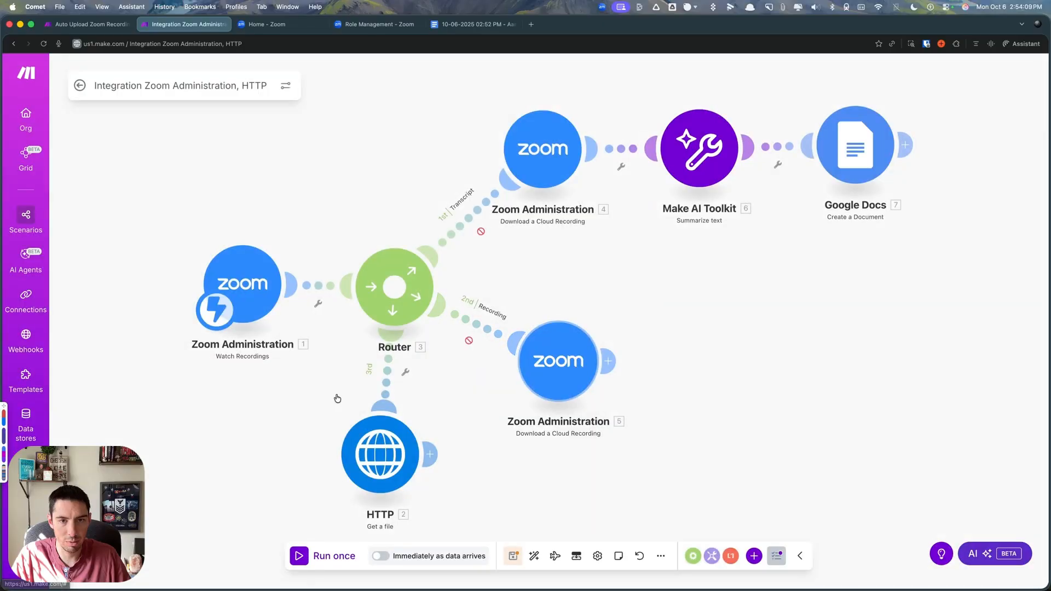
{"action": "left_click", "coordinate": [302, 556]}
{"action": "left_click", "coordinate": [535, 561]}
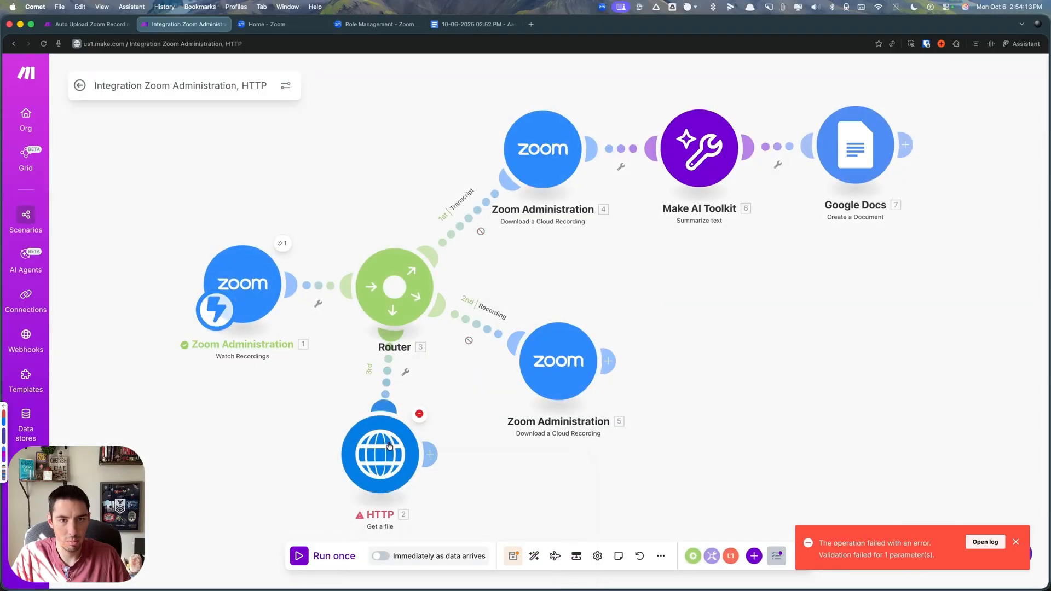
- Examine the Watch Recordings output, expanding the Payload, Recording, and both Recording Files items to compare their file and recording types
{"action": "left_click", "coordinate": [283, 245]}
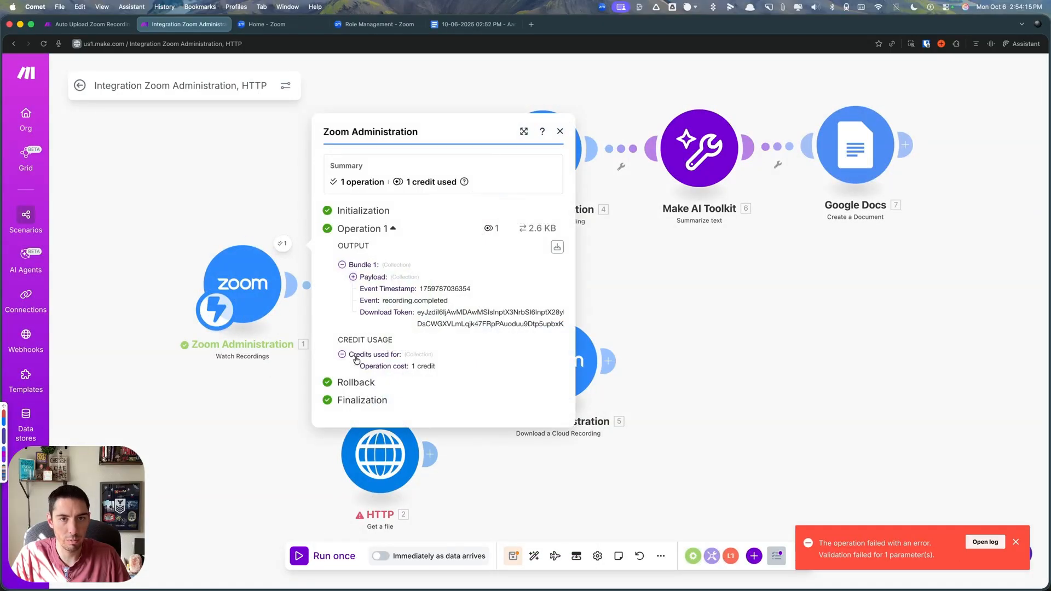
{"action": "left_click", "coordinate": [353, 279]}
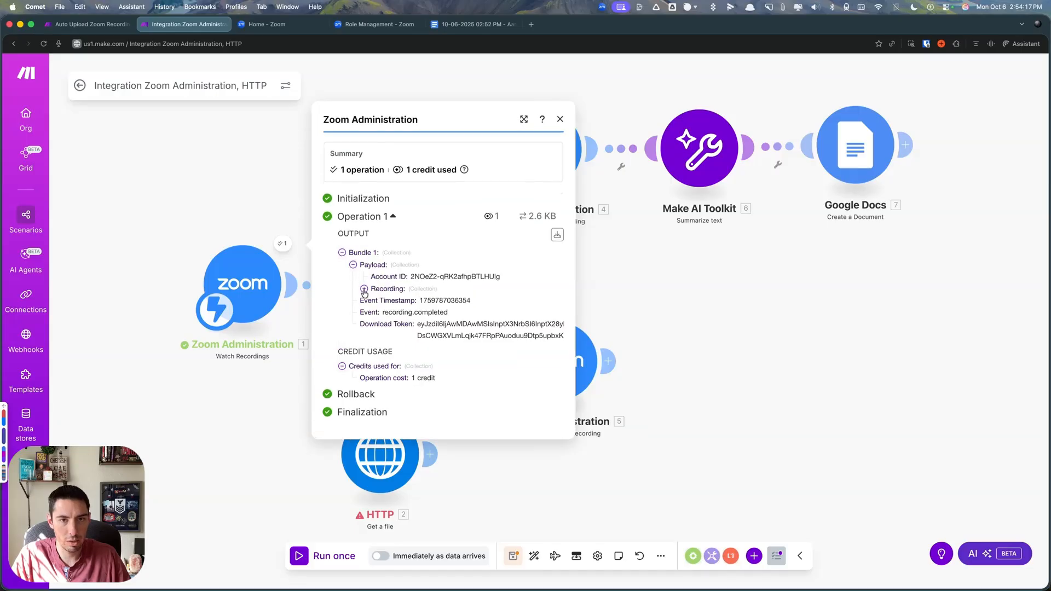
{"action": "left_click", "coordinate": [364, 289]}
{"action": "left_click", "coordinate": [376, 436]}
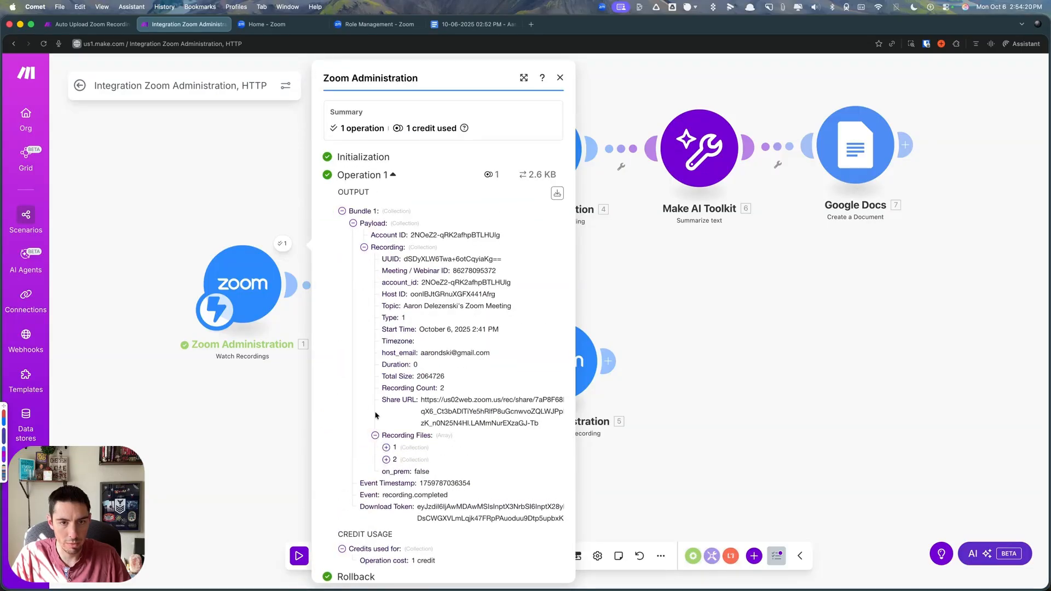
{"action": "left_click", "coordinate": [387, 450]}
{"action": "scroll", "coordinate": [389, 456], "scroll_direction": "down", "scroll_amount": 5}
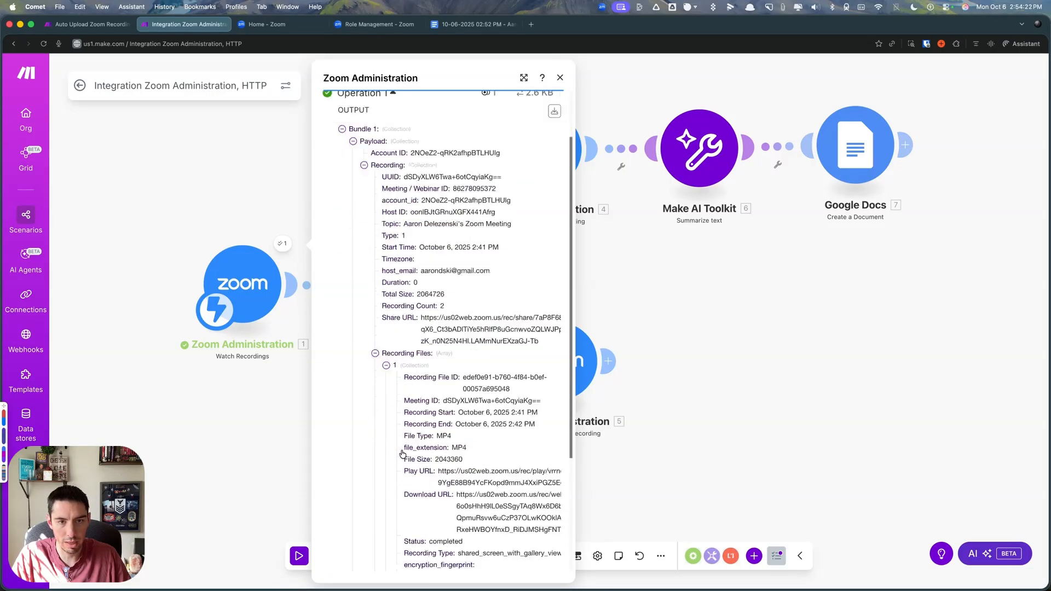
{"action": "key", "text": "super+a"}
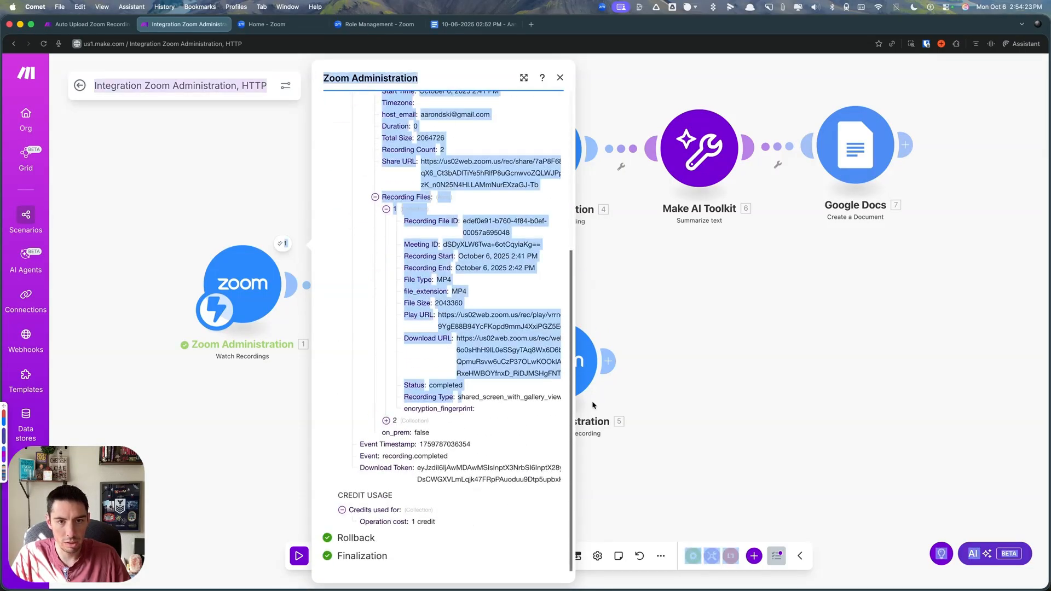
{"action": "left_click", "coordinate": [508, 404]}
{"action": "left_click", "coordinate": [385, 421]}
{"action": "scroll", "coordinate": [484, 423], "scroll_direction": "down", "scroll_amount": 3}
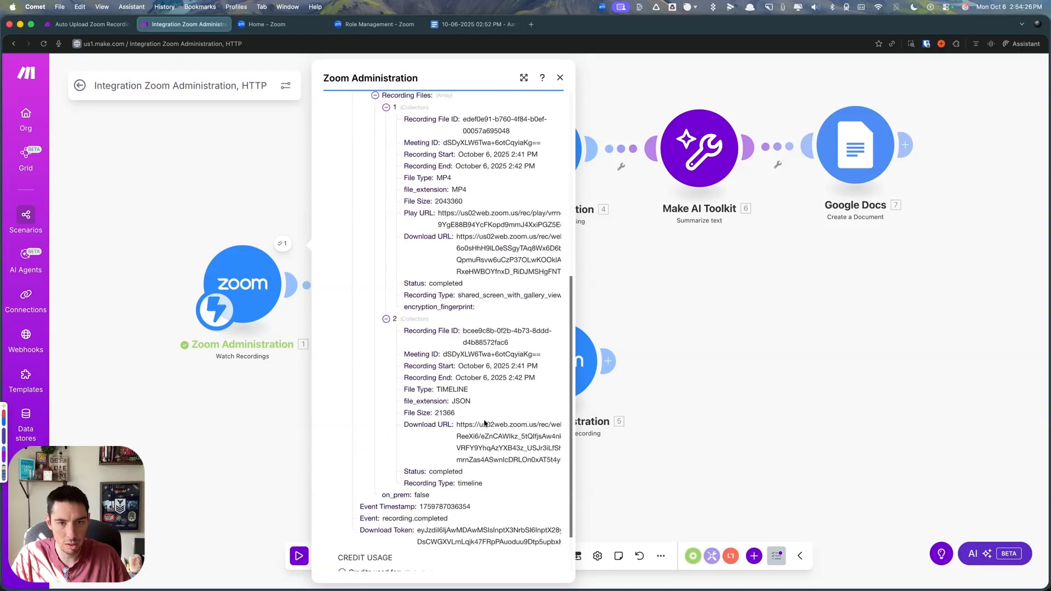
{"action": "scroll", "coordinate": [485, 423], "scroll_direction": "down", "scroll_amount": 2}
{"action": "left_click_drag", "start_coordinate": [440, 327], "coordinate": [509, 332]}
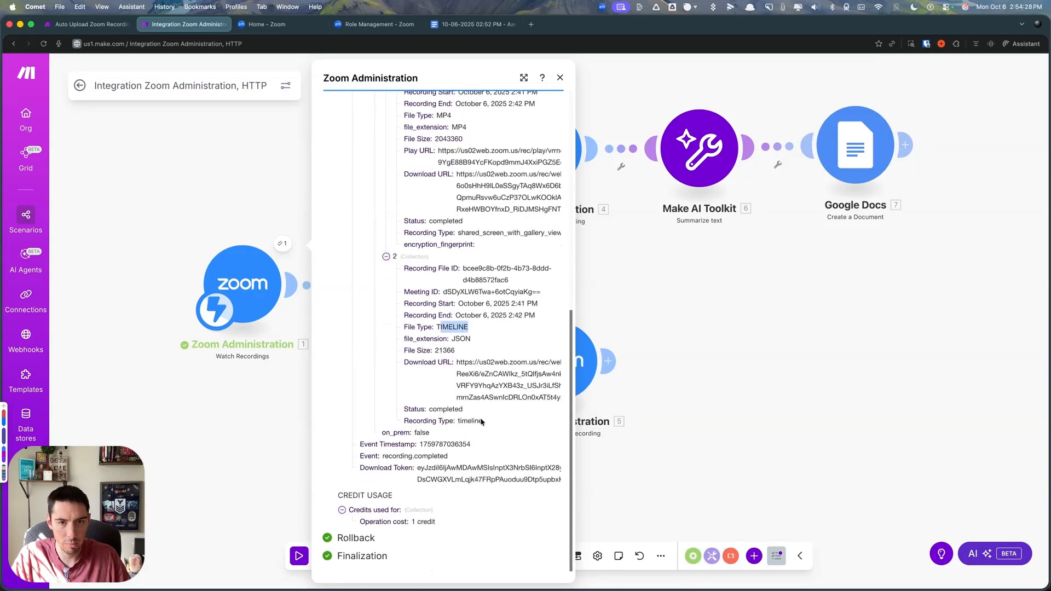
{"action": "left_click", "coordinate": [525, 334]}
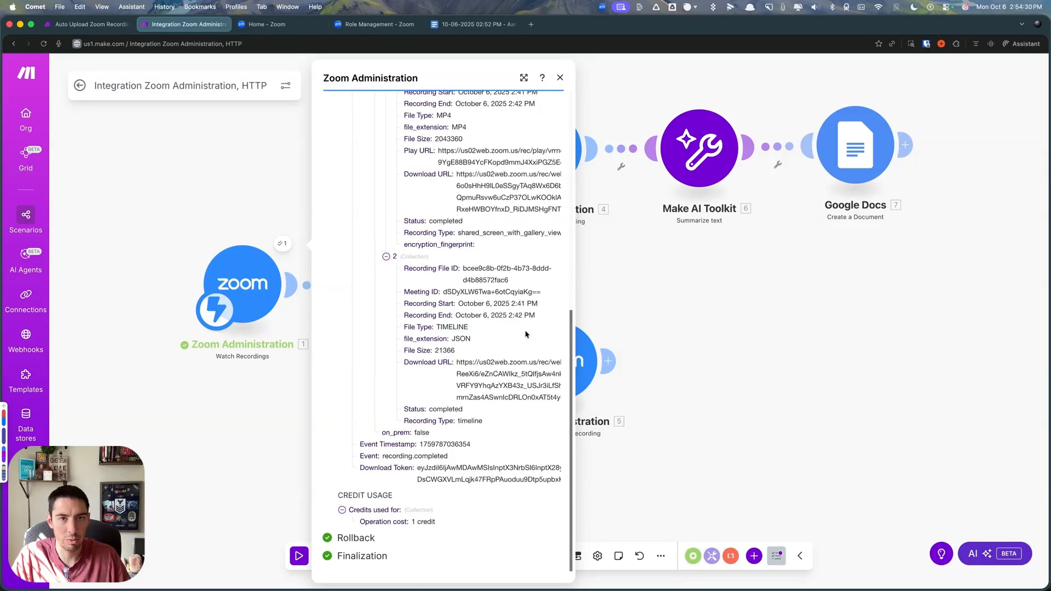
{"action": "scroll", "coordinate": [481, 287], "scroll_direction": "up", "scroll_amount": 4}
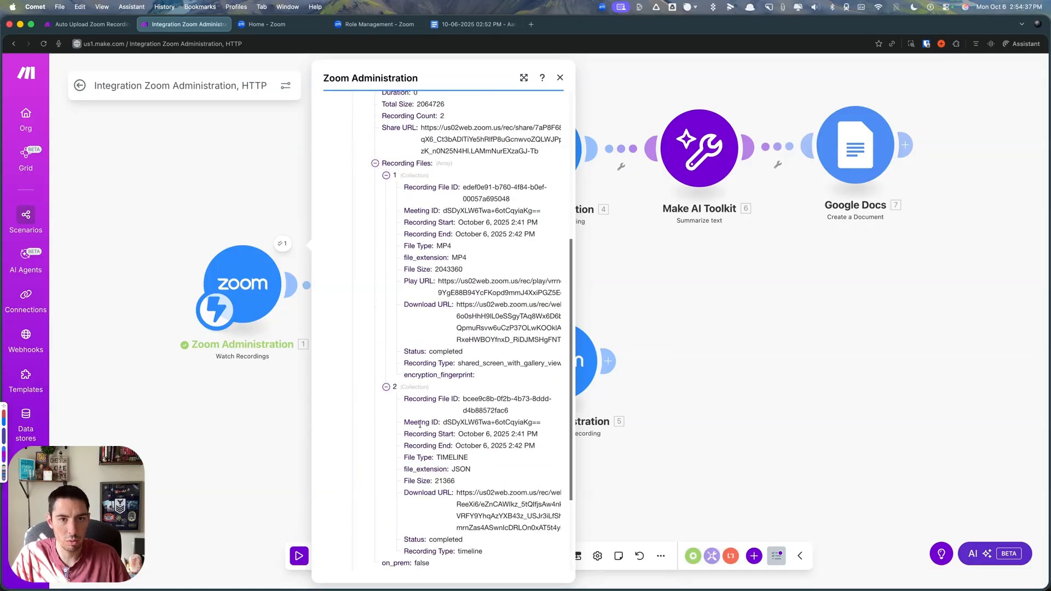
{"action": "left_click", "coordinate": [262, 408]}
- Set the Recording filter's Event condition to equal "recording.completed", save it, and enable the Recording route
{"action": "left_click", "coordinate": [478, 329]}
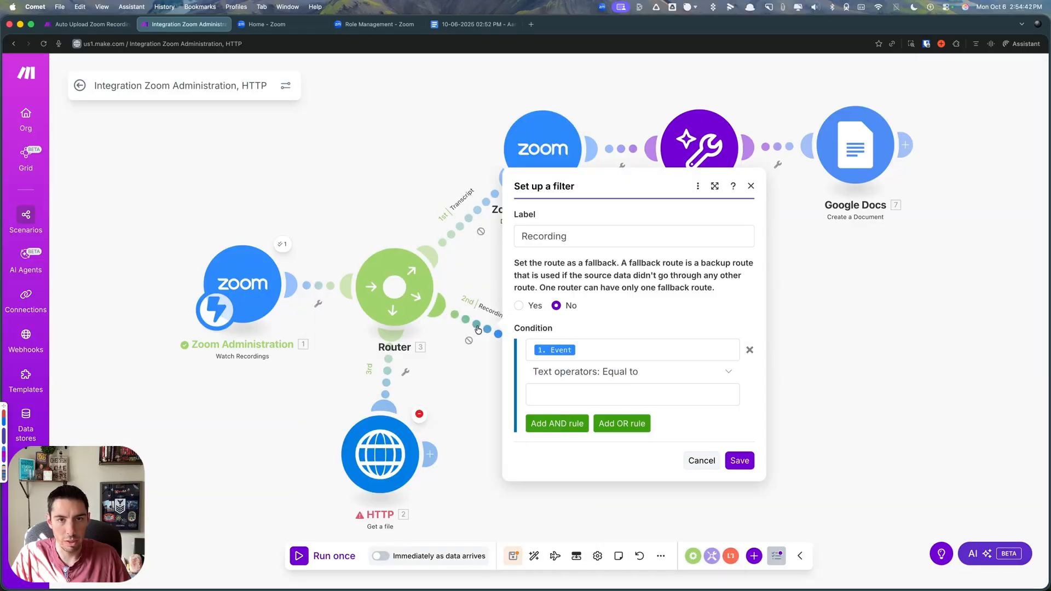
{"action": "left_click", "coordinate": [564, 394]}
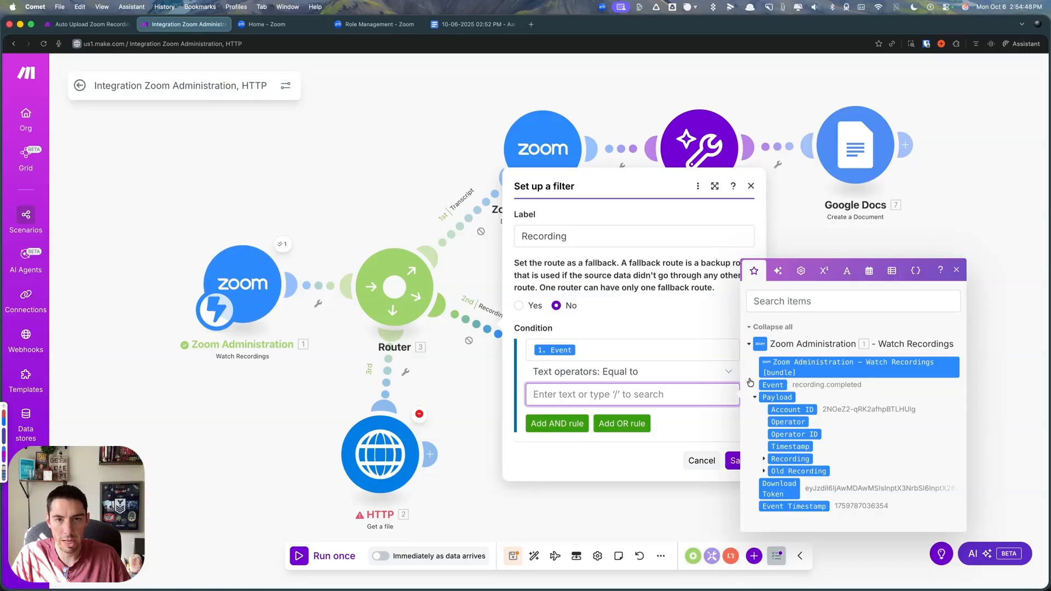
{"action": "type", "text": "recording.completed"}
{"action": "left_click", "coordinate": [743, 463]}
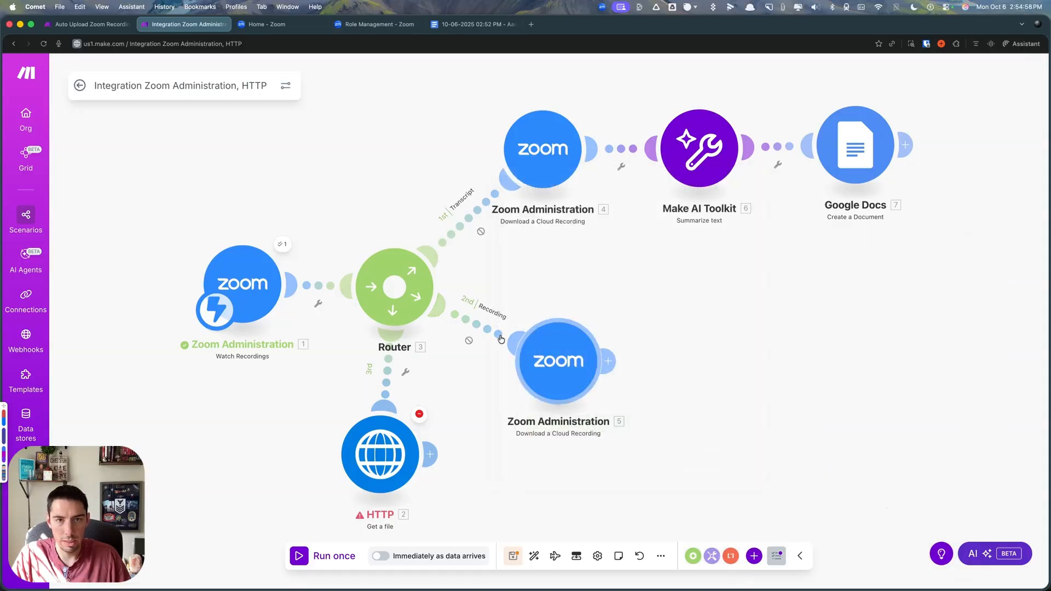
{"action": "right_click", "coordinate": [466, 324]}
{"action": "left_click", "coordinate": [501, 368]}
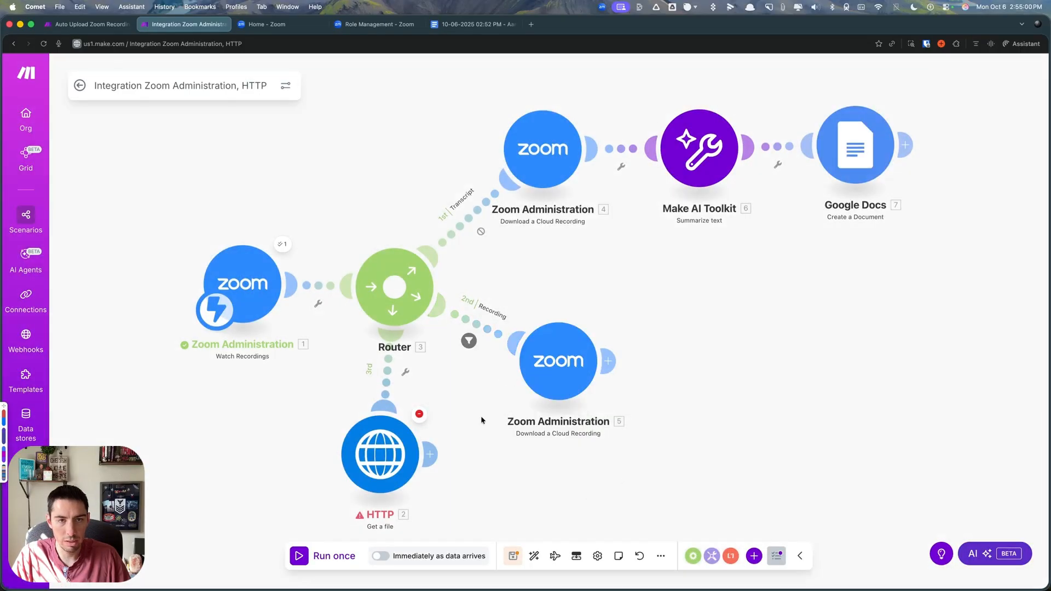
{"action": "scroll", "coordinate": [308, 375], "scroll_direction": "down", "scroll_amount": 1}
{"action": "scroll", "coordinate": [308, 375], "scroll_direction": "down", "scroll_amount": 2}
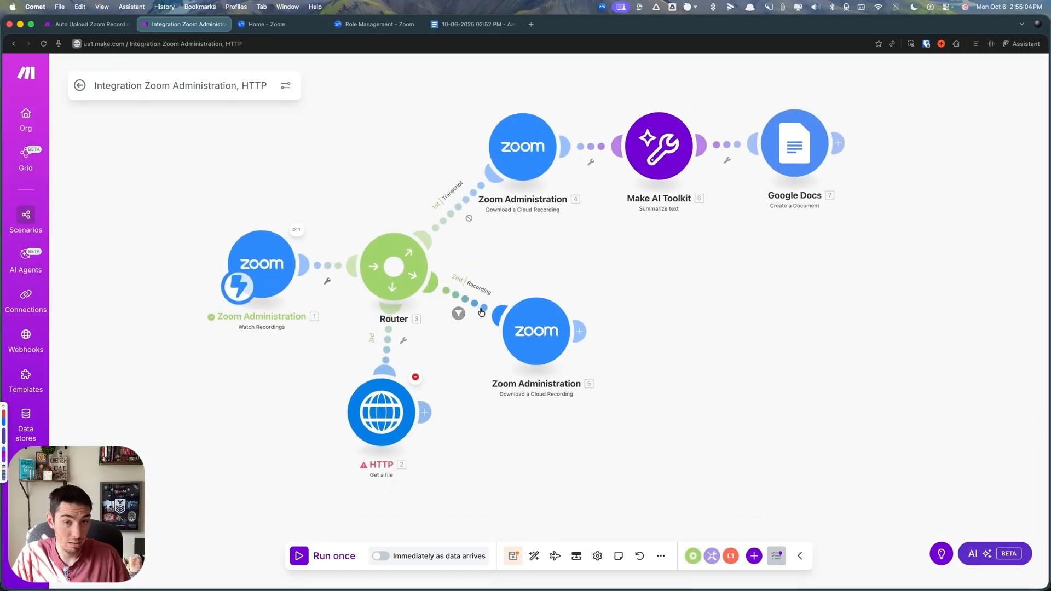
{"action": "left_click", "coordinate": [328, 267]}
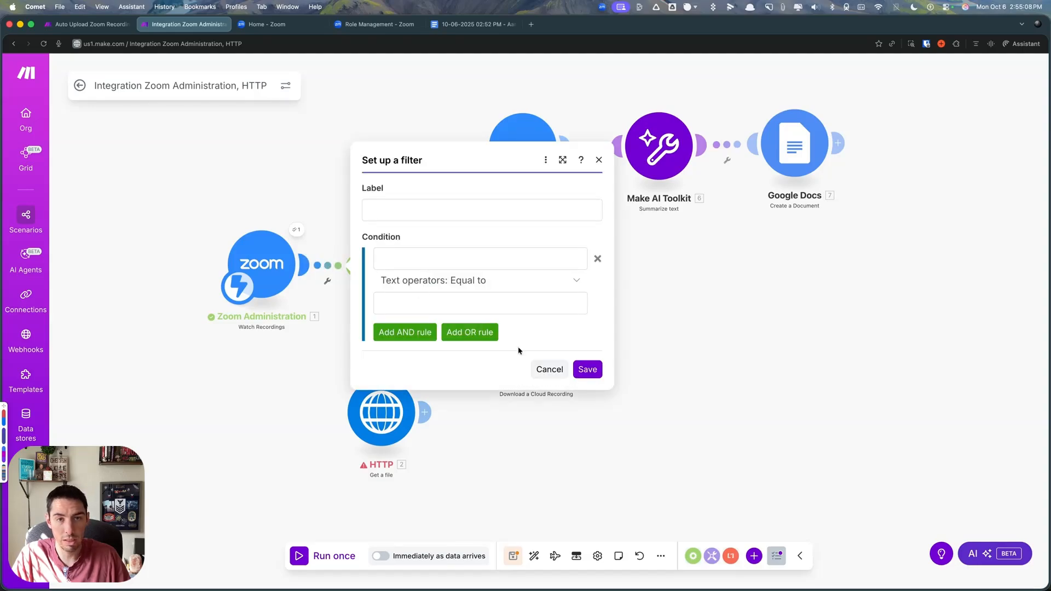
{"action": "left_click", "coordinate": [549, 369]}
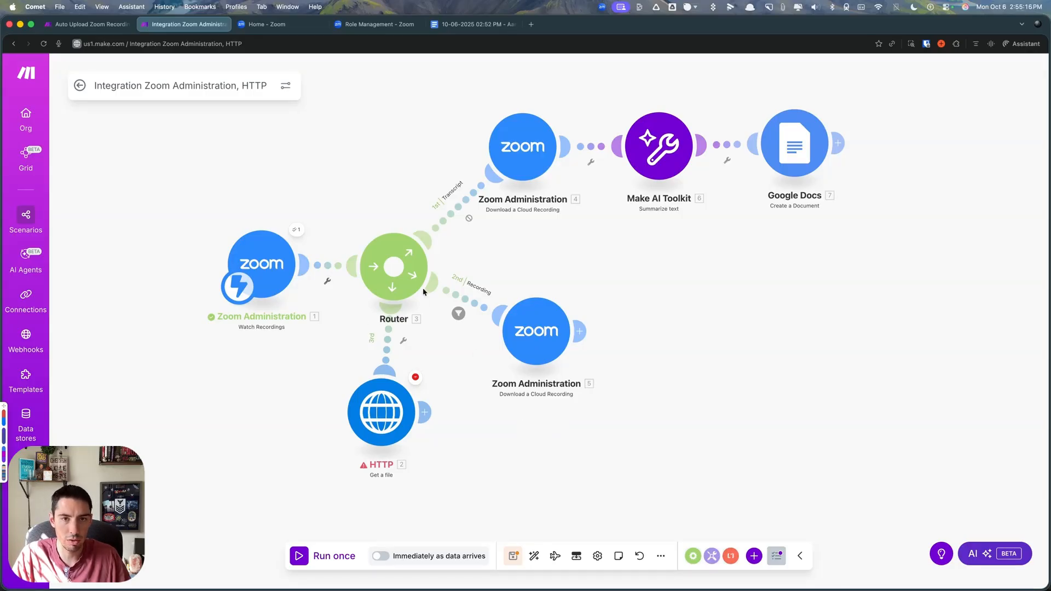
- Start a filter between Watch Recordings and the router, using the payload's Recording Duration as the condition's field
{"action": "left_click", "coordinate": [328, 267]}
{"action": "left_click", "coordinate": [409, 257]}
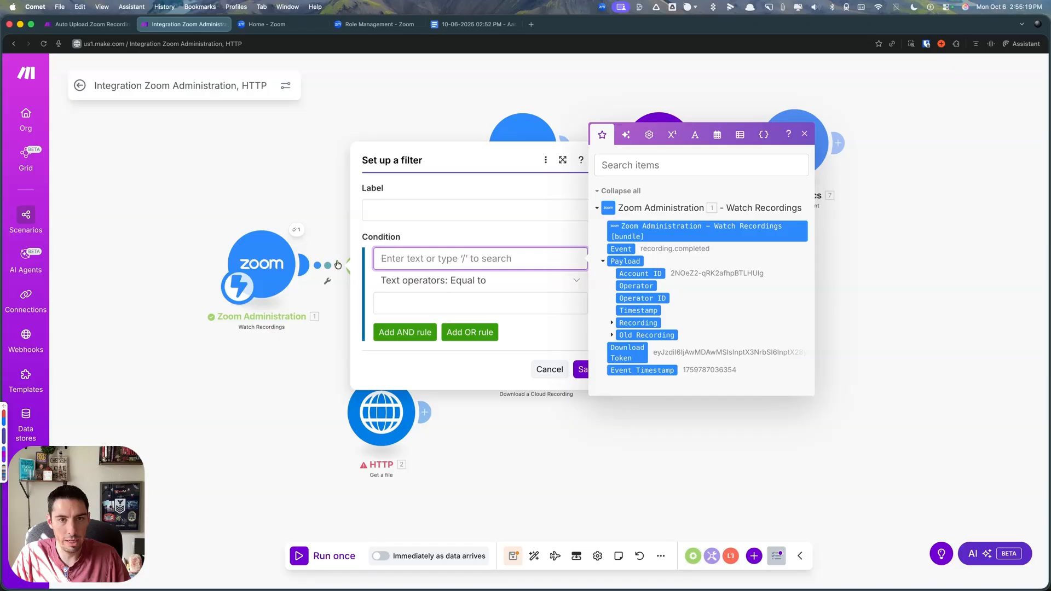
{"action": "left_click", "coordinate": [613, 324]}
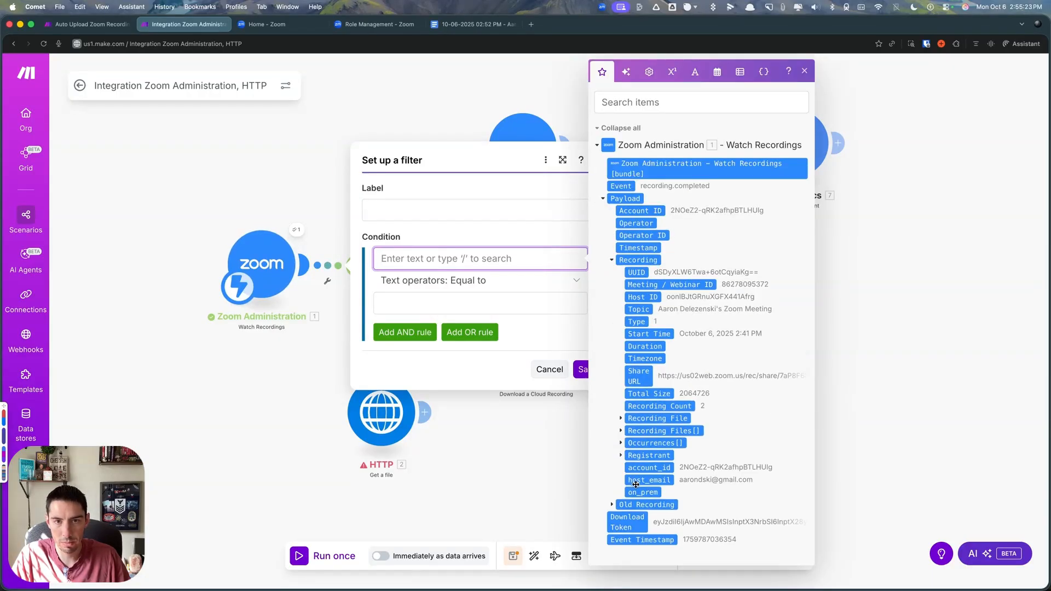
{"action": "left_click", "coordinate": [621, 431]}
{"action": "scroll", "coordinate": [612, 390], "scroll_direction": "down", "scroll_amount": 3}
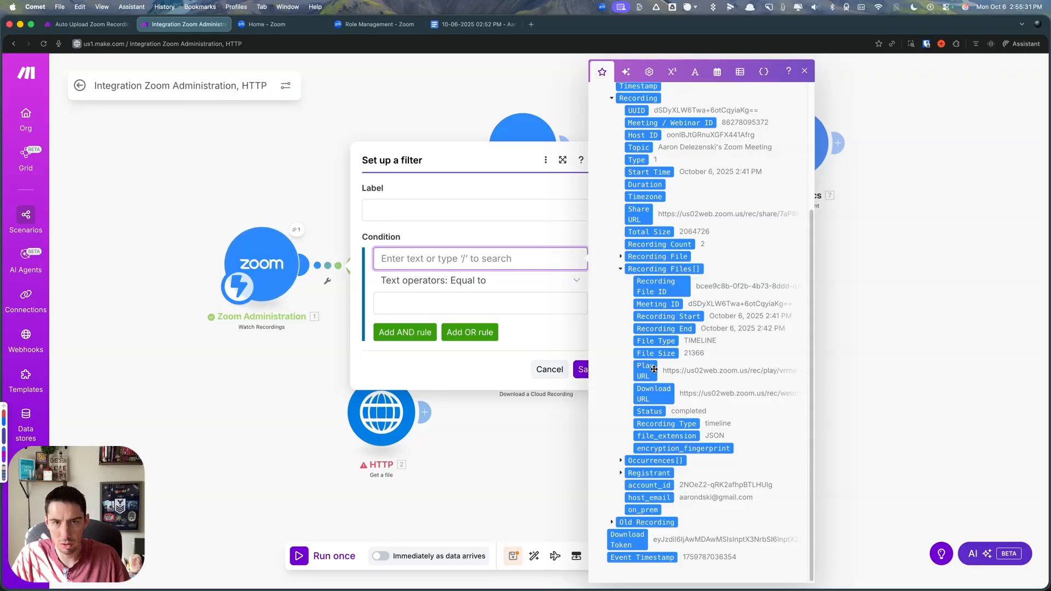
{"action": "scroll", "coordinate": [654, 369], "scroll_direction": "up", "scroll_amount": 3}
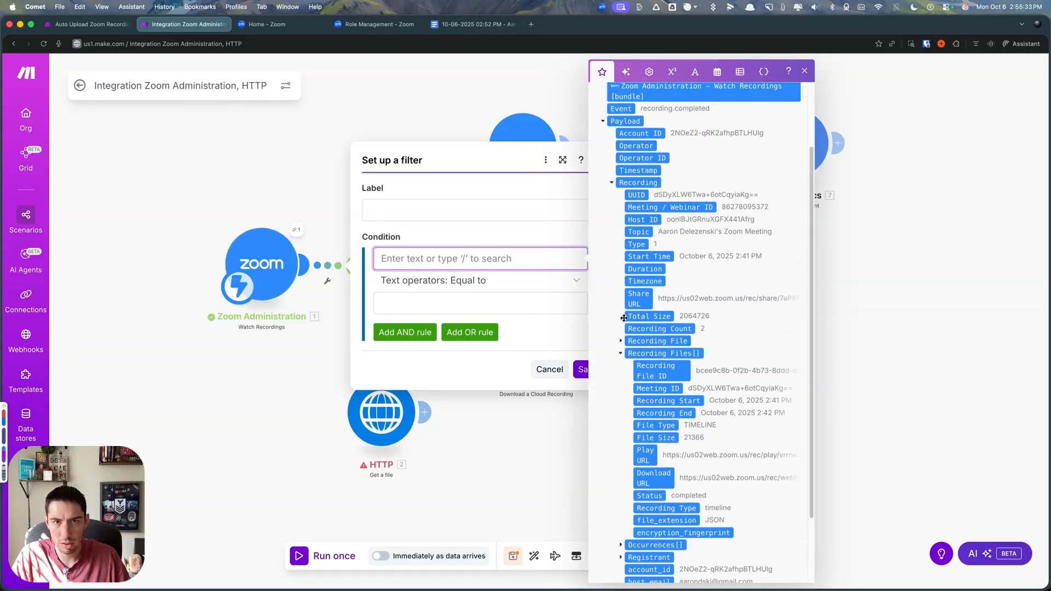
{"action": "scroll", "coordinate": [638, 454], "scroll_direction": "up", "scroll_amount": 3}
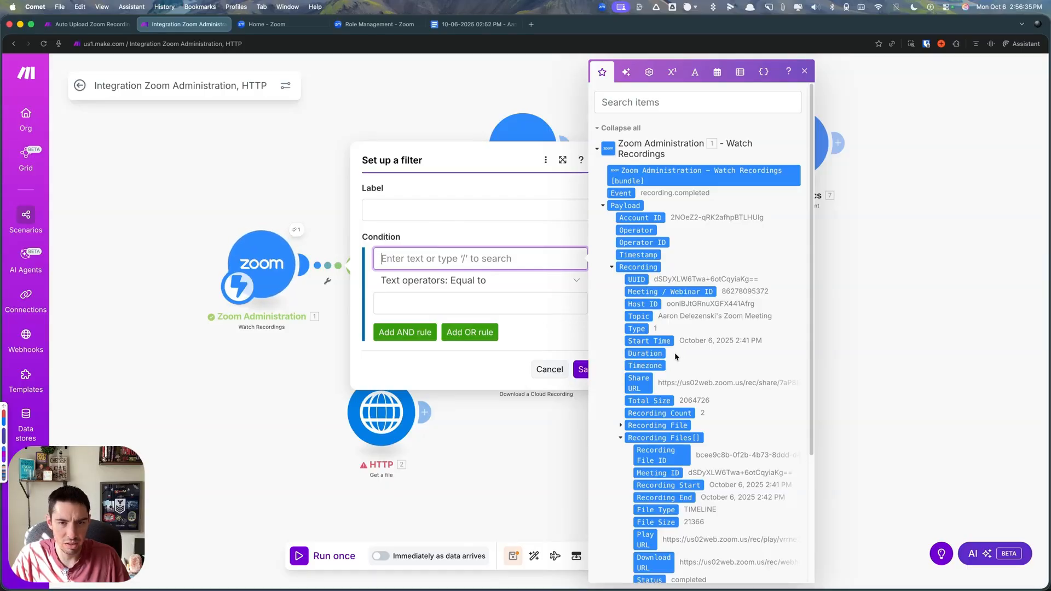
{"action": "left_click", "coordinate": [657, 354]}
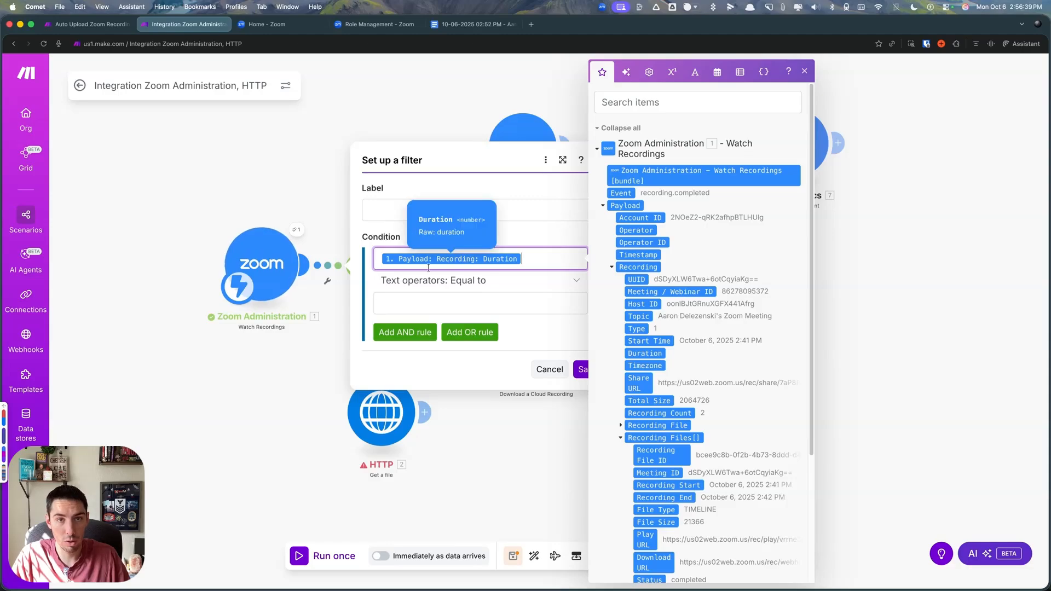
- Set the duration condition to the numeric operator "Greater than or equal to" with the value 5
{"action": "left_click", "coordinate": [457, 282]}
{"action": "scroll", "coordinate": [458, 460], "scroll_direction": "down", "scroll_amount": 10}
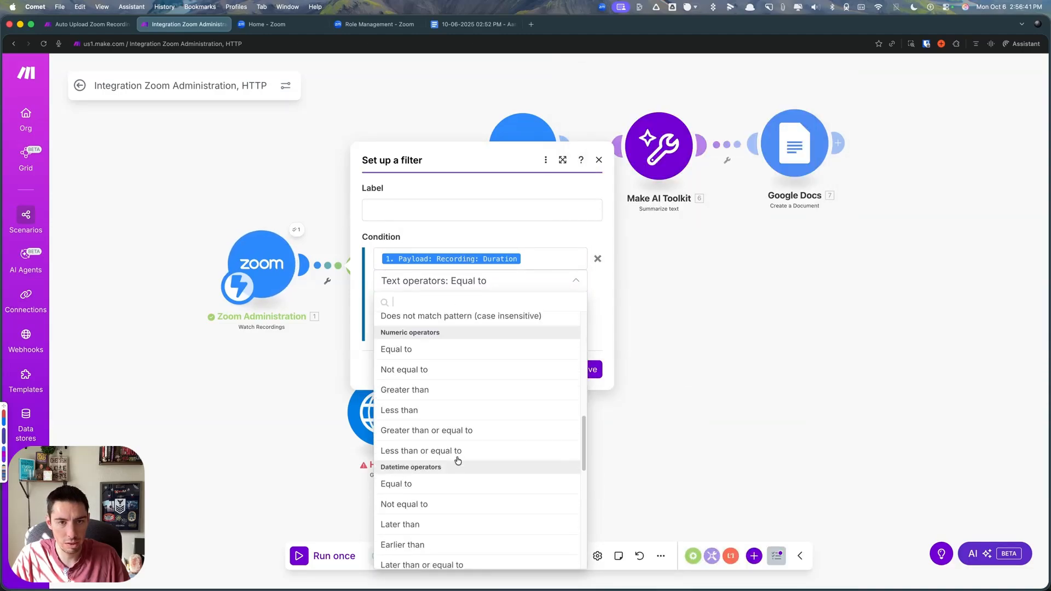
{"action": "scroll", "coordinate": [458, 460], "scroll_direction": "down", "scroll_amount": 1}
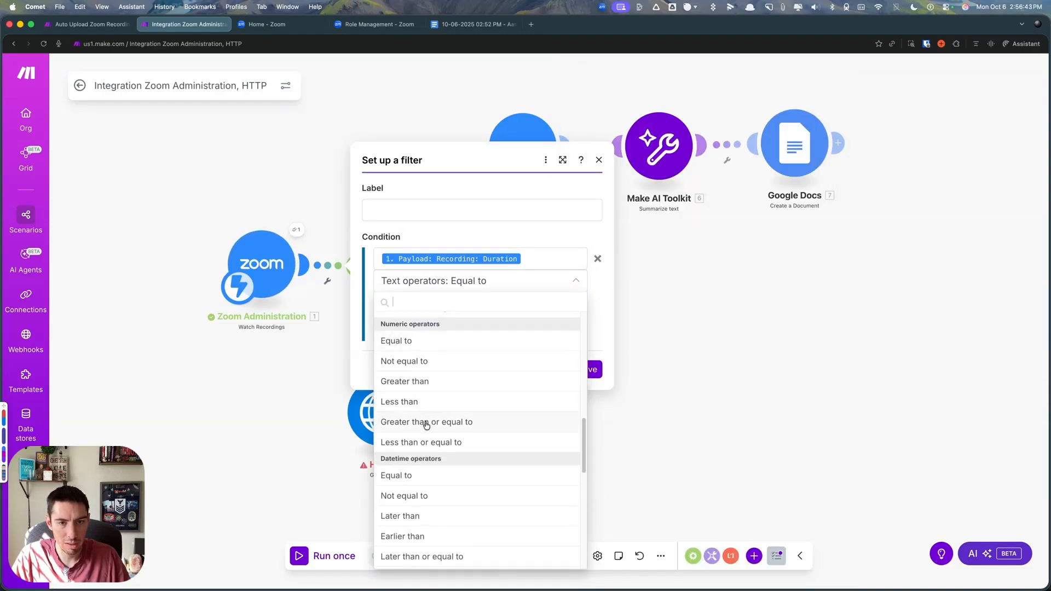
{"action": "left_click", "coordinate": [425, 422]}
{"action": "left_click", "coordinate": [394, 303]}
{"action": "type", "text": "5"}
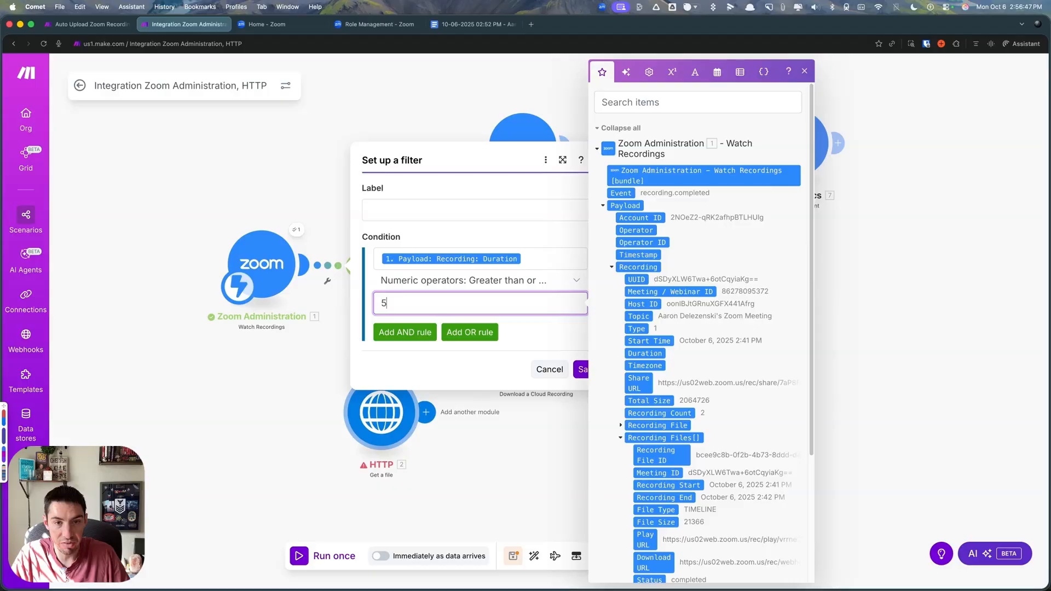
- Label the duration filter ">5 mins" and save it
{"action": "left_click", "coordinate": [461, 366]}
{"action": "left_click", "coordinate": [412, 208]}
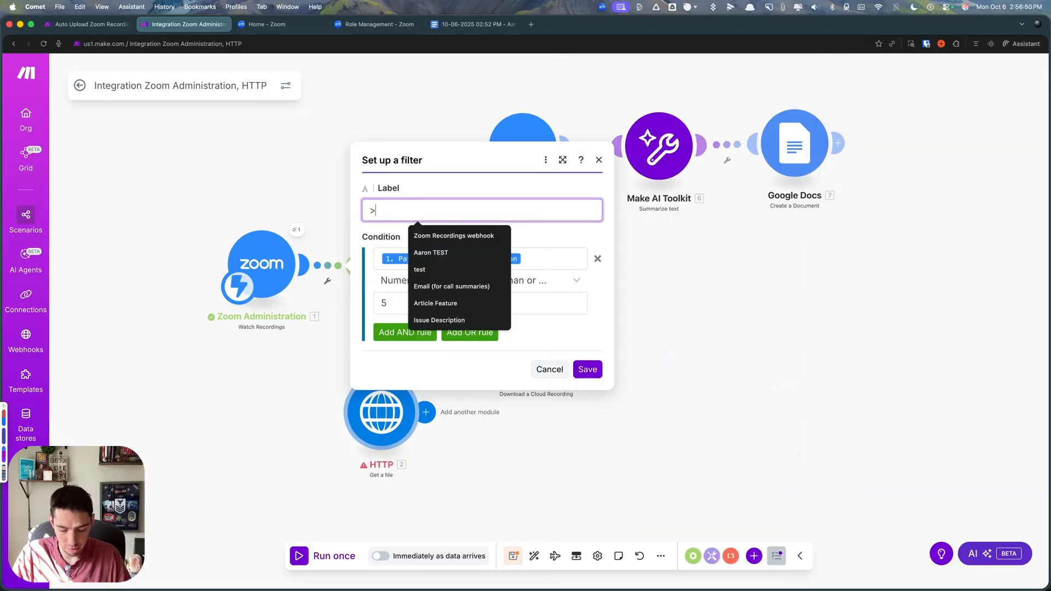
{"action": "type", "text": ">5 mins"}
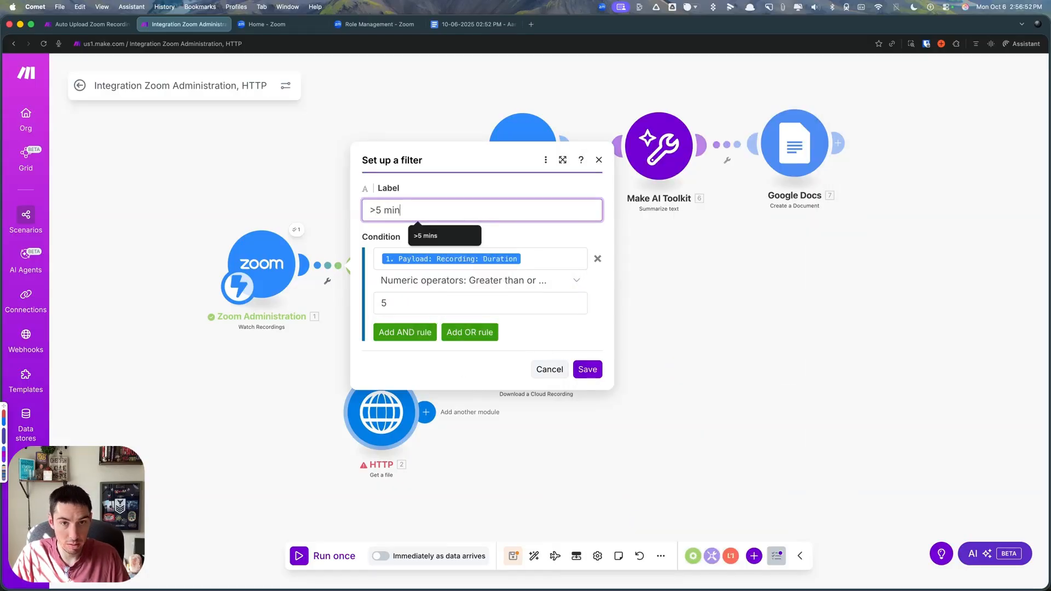
{"action": "key", "text": "Return"}
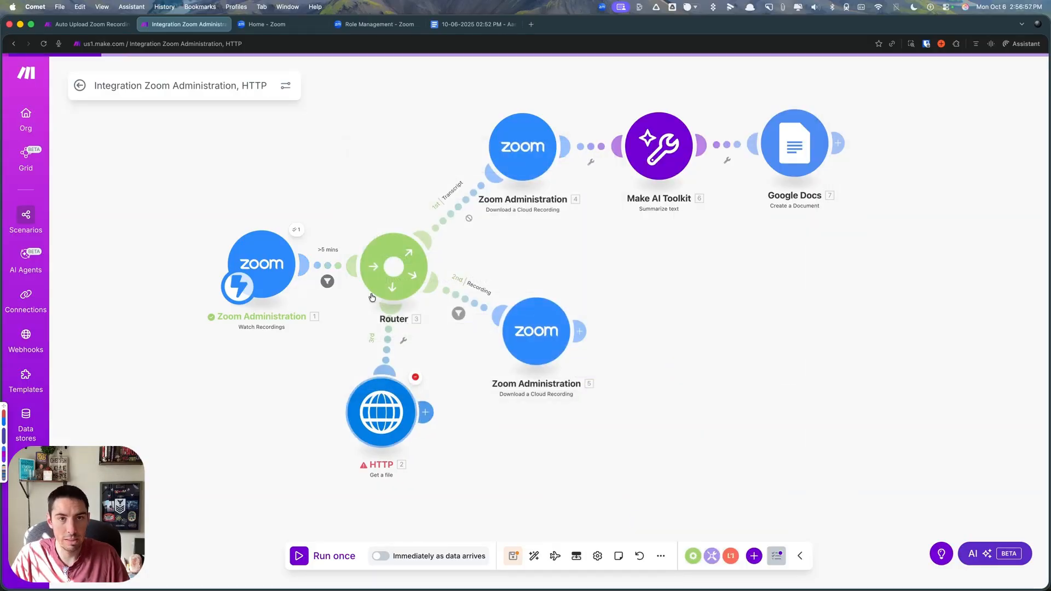
- Reopen the ">5 mins" filter and add an OR rule where text "a" equals "a"
{"action": "left_click", "coordinate": [329, 268]}
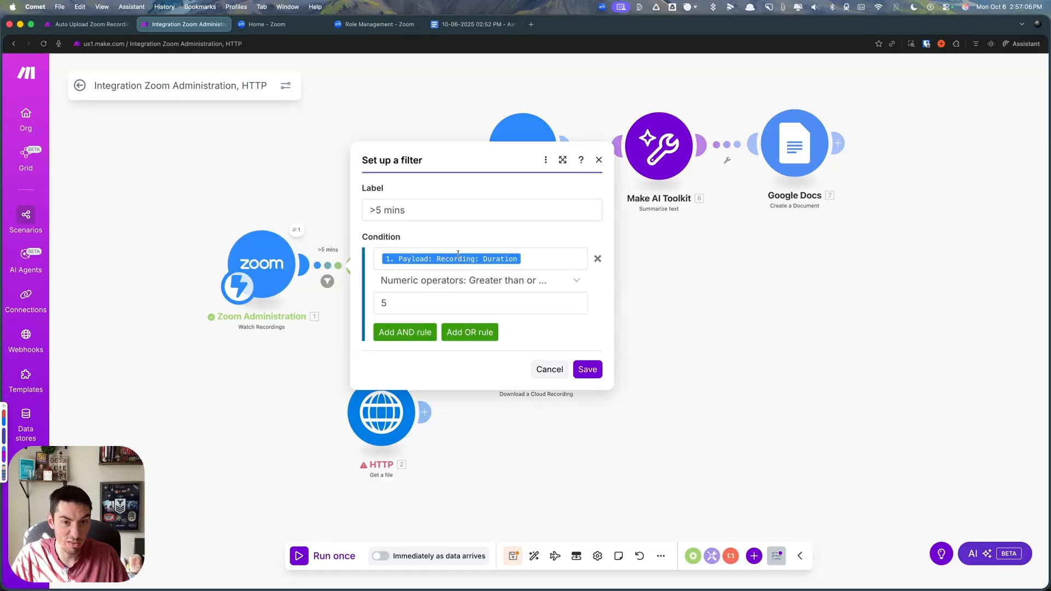
{"action": "left_click", "coordinate": [469, 332]}
{"action": "left_click", "coordinate": [392, 320]}
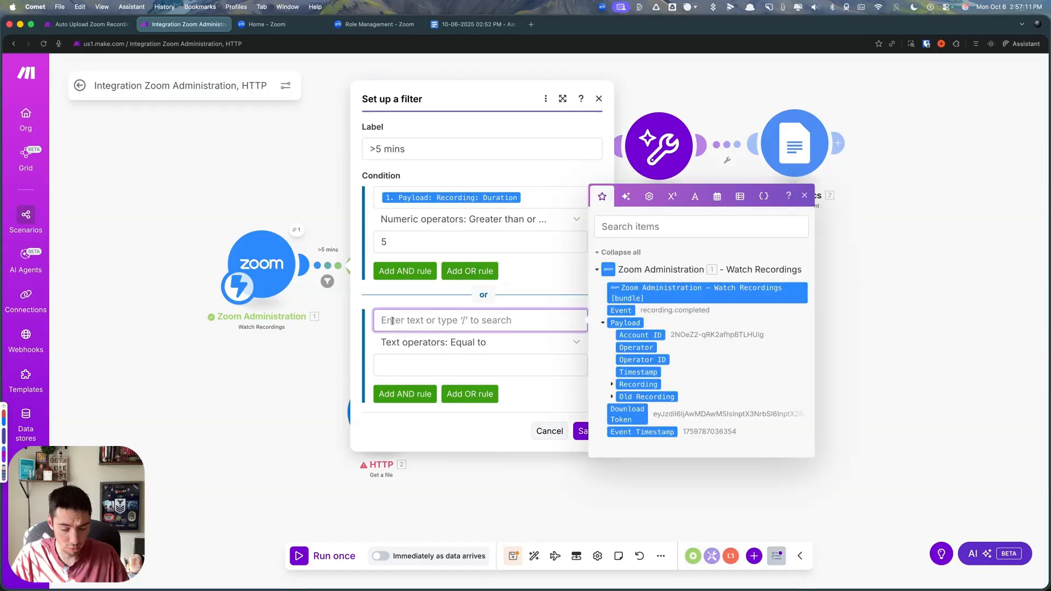
{"action": "type", "text": "a"}
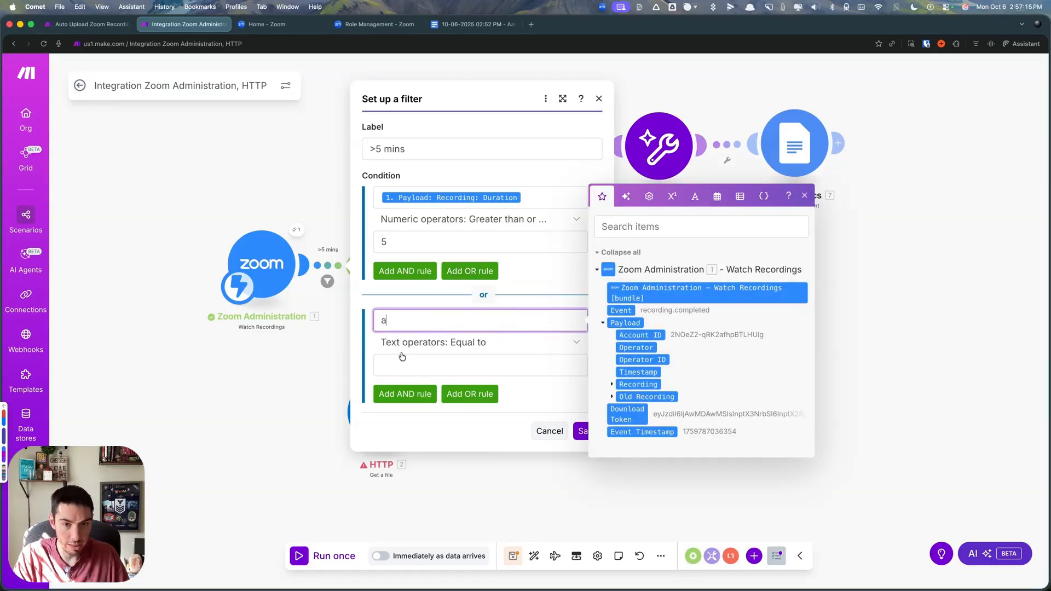
{"action": "left_click", "coordinate": [401, 362]}
{"action": "type", "text": "a"}
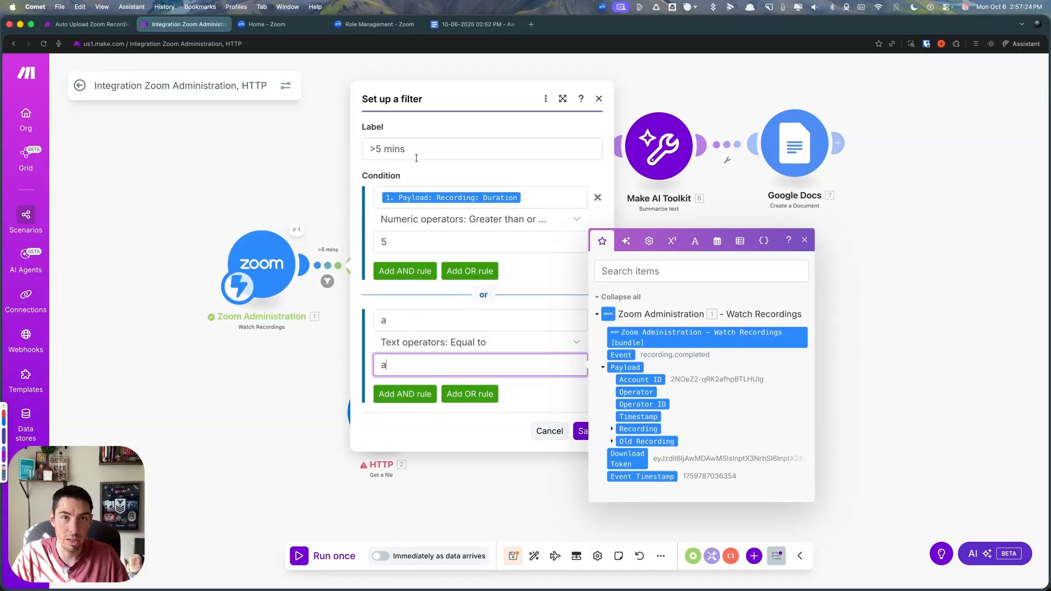
- Append a warning emoji to the ">5 mins" filter label and save the filter
{"action": "left_click", "coordinate": [420, 152]}
{"action": "key", "text": "ctrl+super+space"}
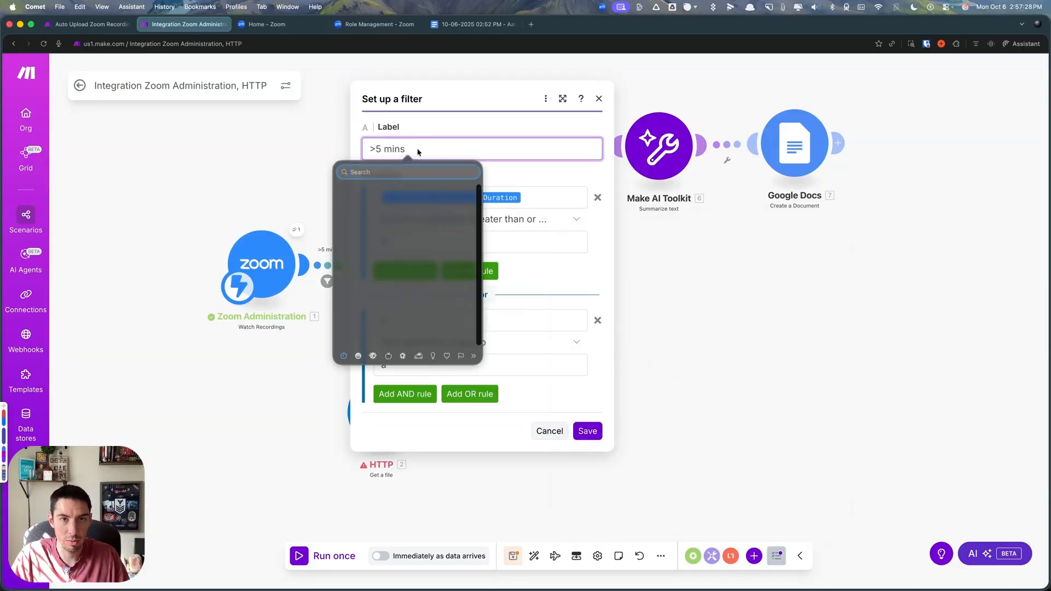
{"action": "key", "text": "Return"}
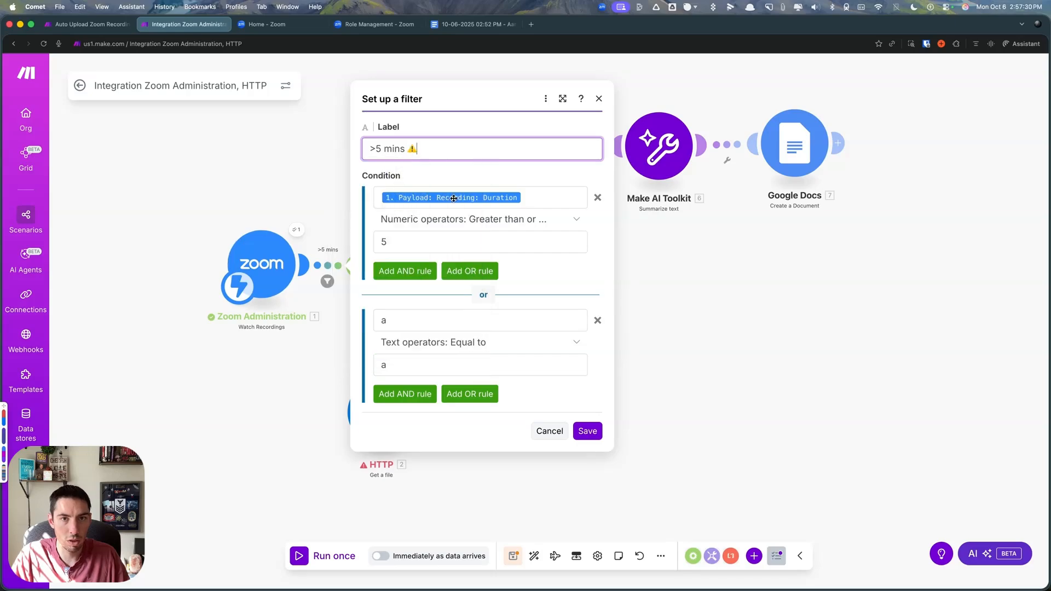
{"action": "left_click", "coordinate": [588, 431]}
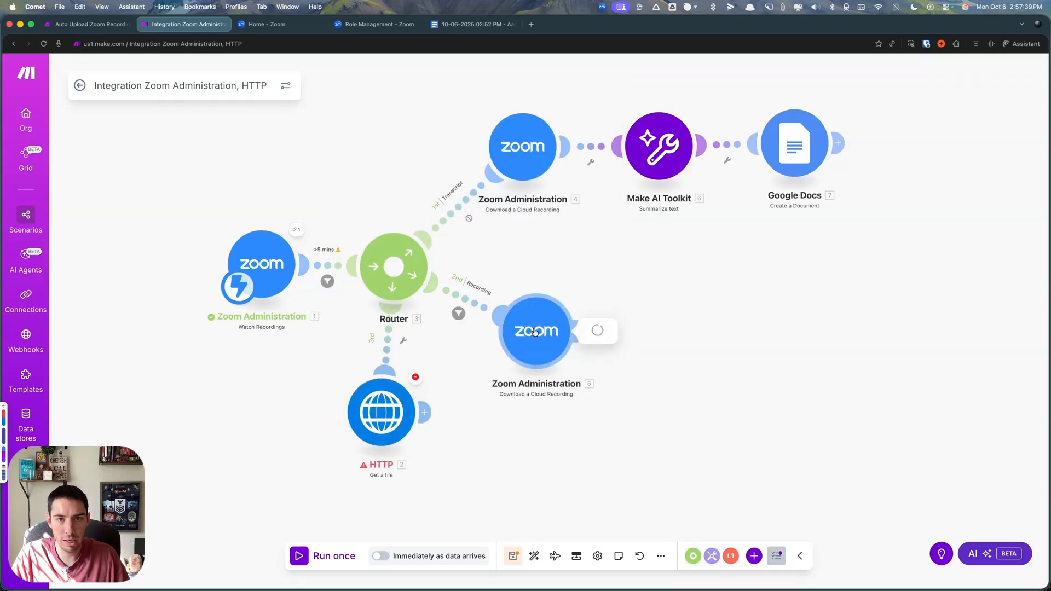
{"action": "left_click", "coordinate": [540, 377]}
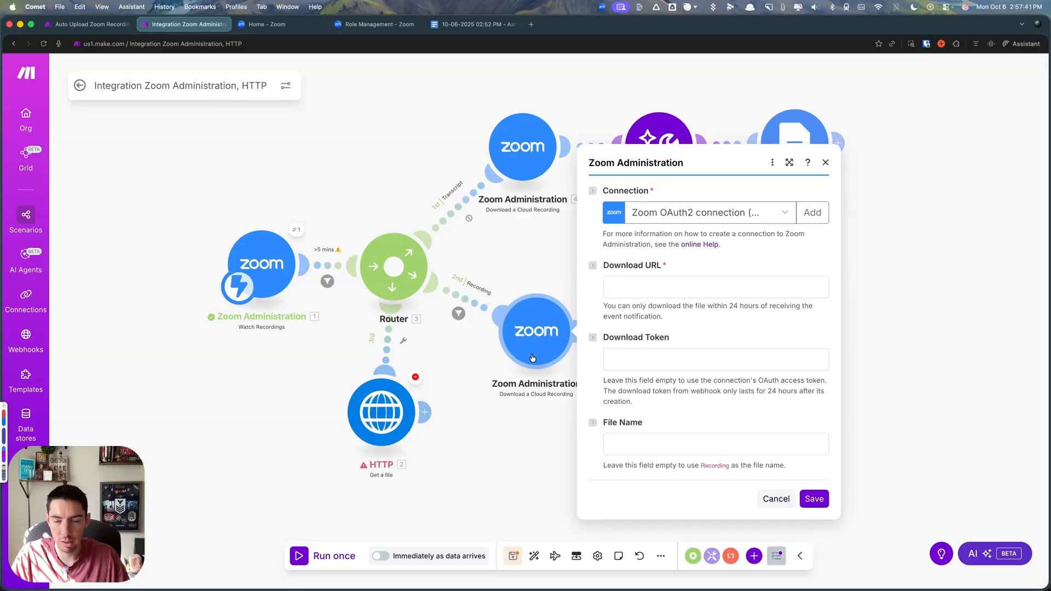
{"action": "left_click", "coordinate": [402, 352]}
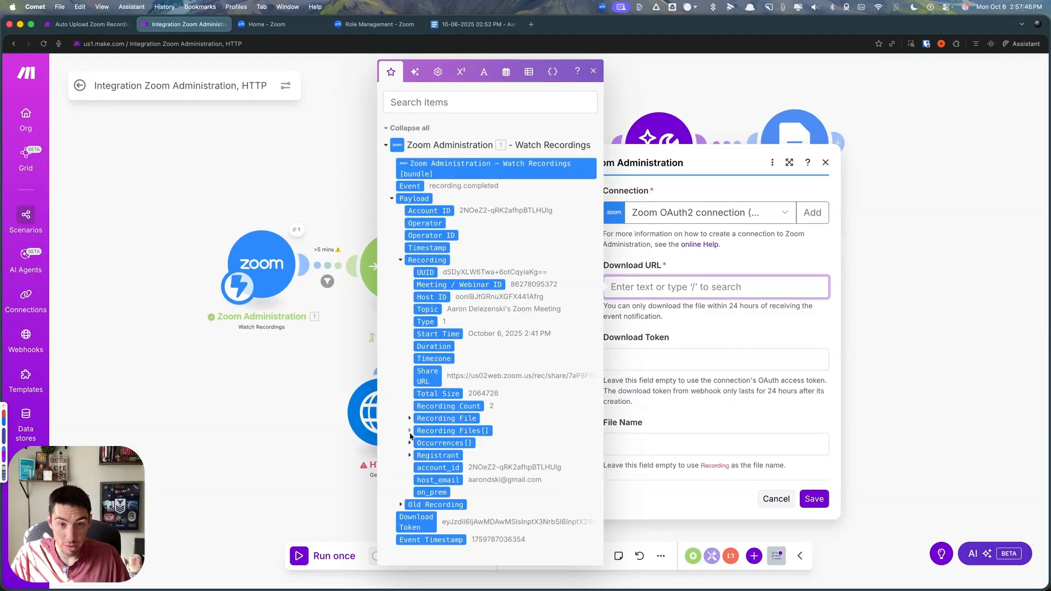
{"action": "left_click", "coordinate": [410, 431]}
{"action": "scroll", "coordinate": [474, 388], "scroll_direction": "down", "scroll_amount": 3}
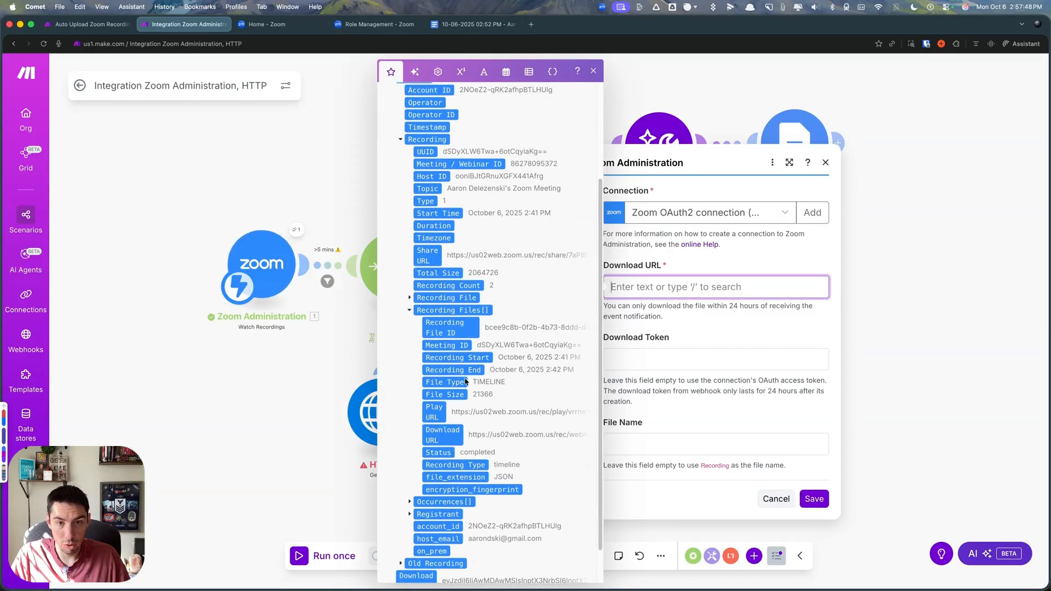
{"action": "left_click", "coordinate": [443, 435]}
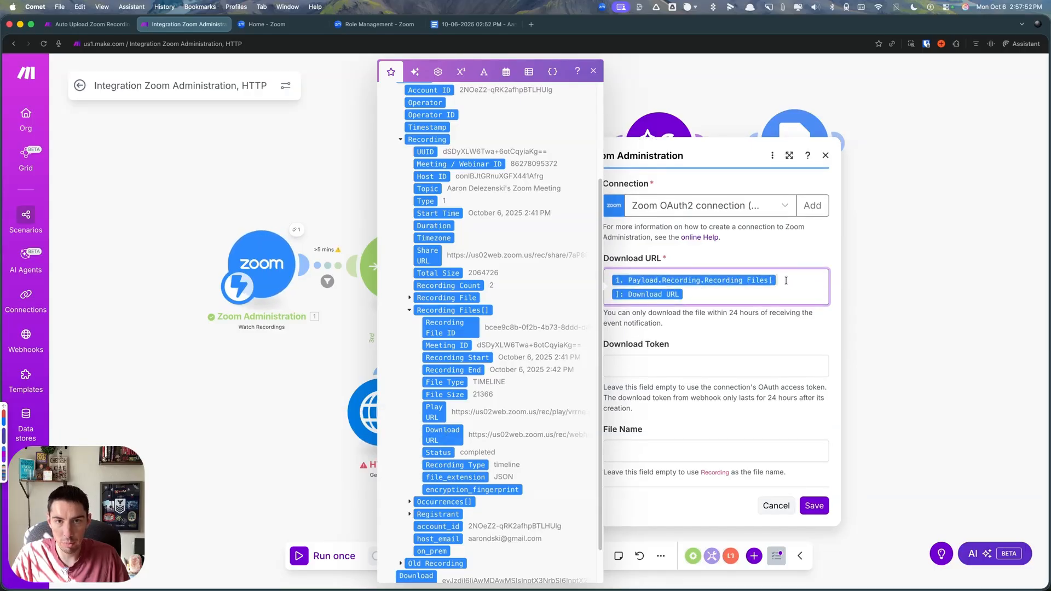
{"action": "left_click", "coordinate": [789, 155]}
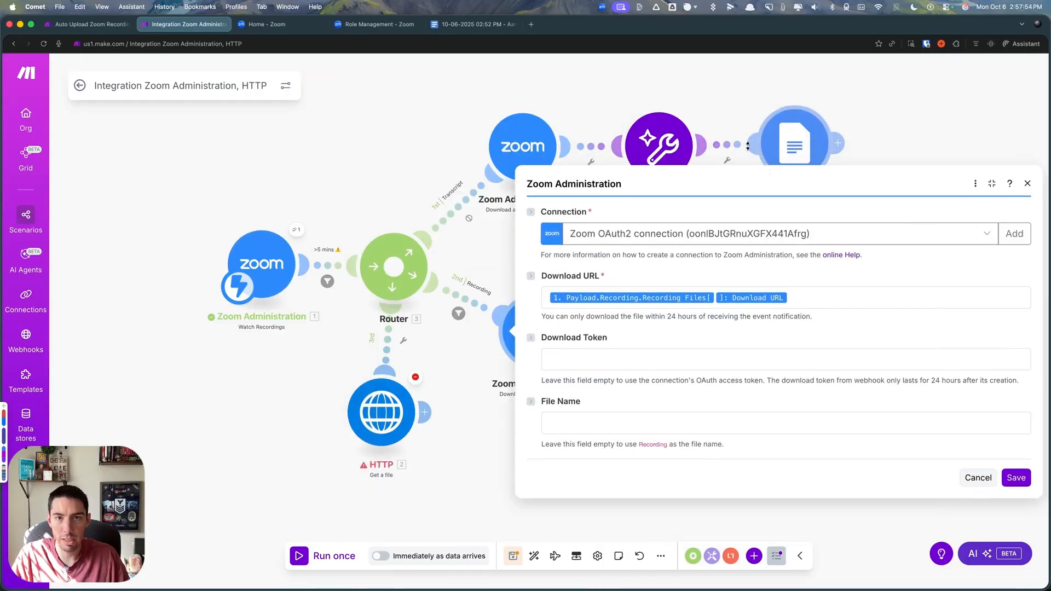
{"action": "left_click", "coordinate": [711, 302]}
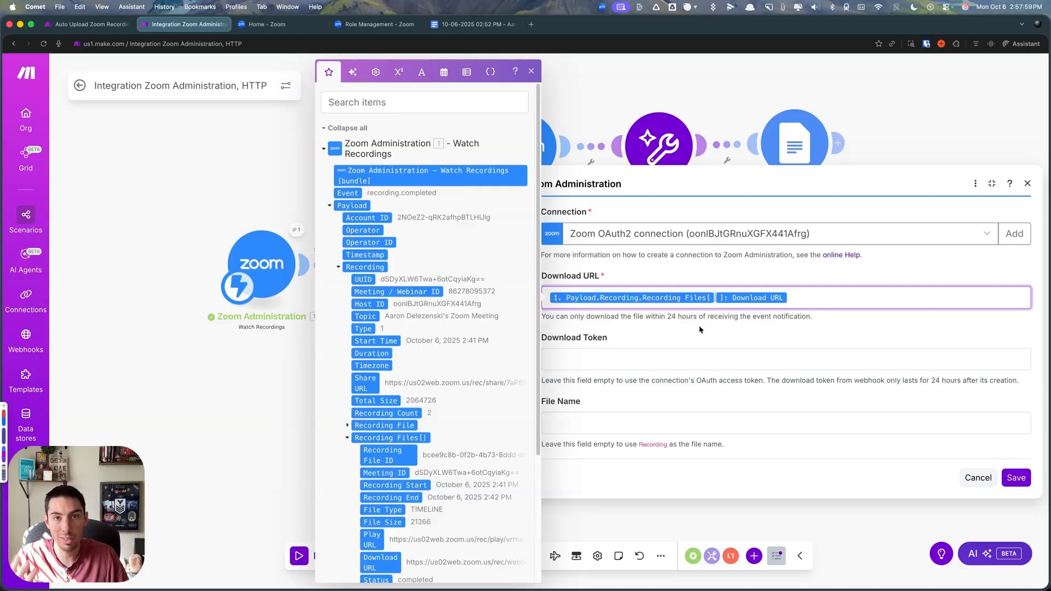
{"action": "left_click", "coordinate": [977, 478]}
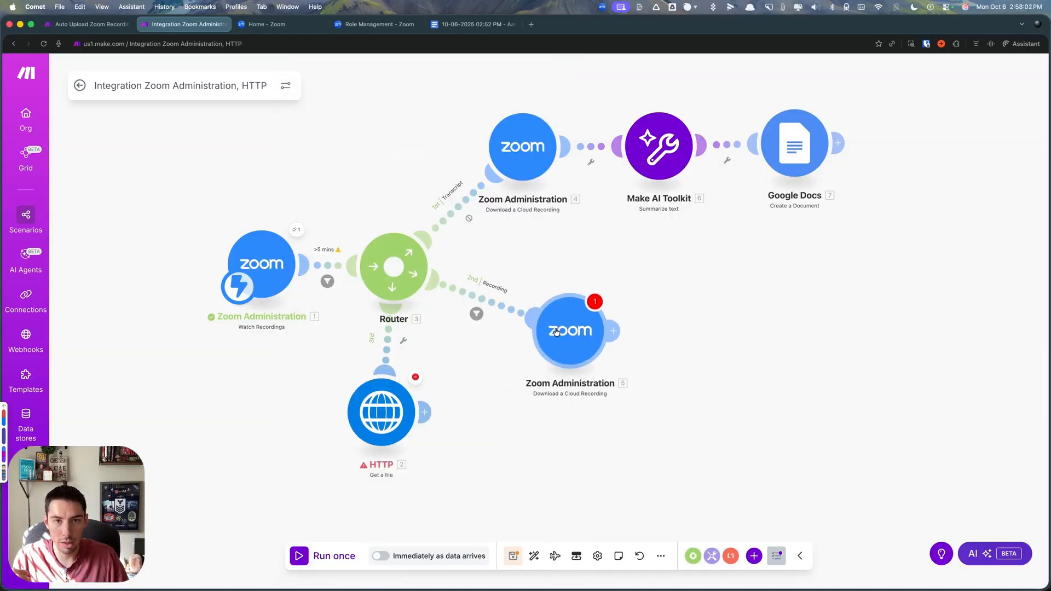
- Insert a Tools "Set multiple variables" module on the Recording route, directly after the router
{"action": "right_click", "coordinate": [484, 302]}
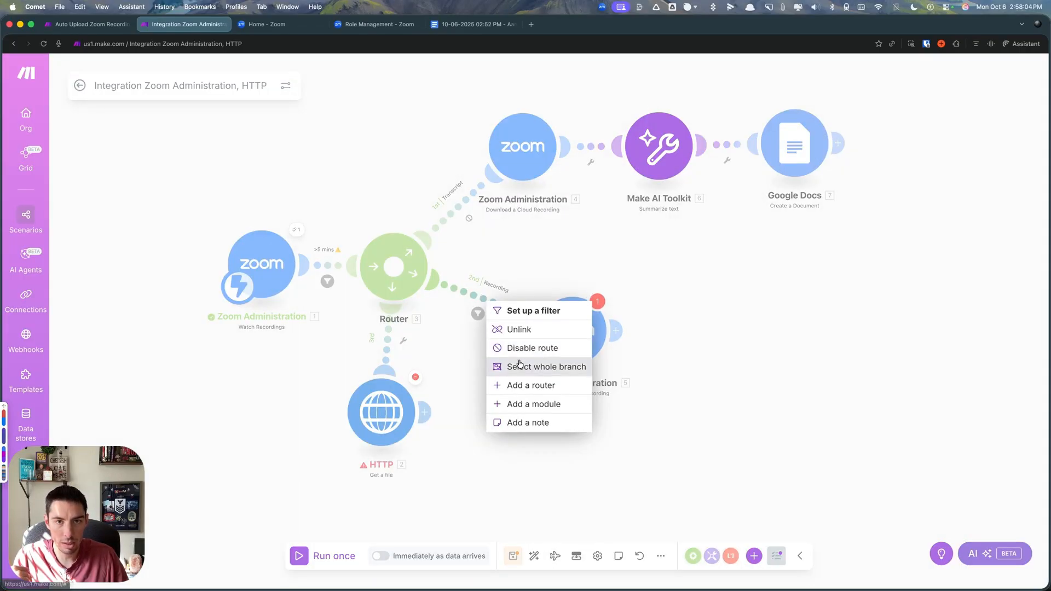
{"action": "left_click", "coordinate": [518, 404]}
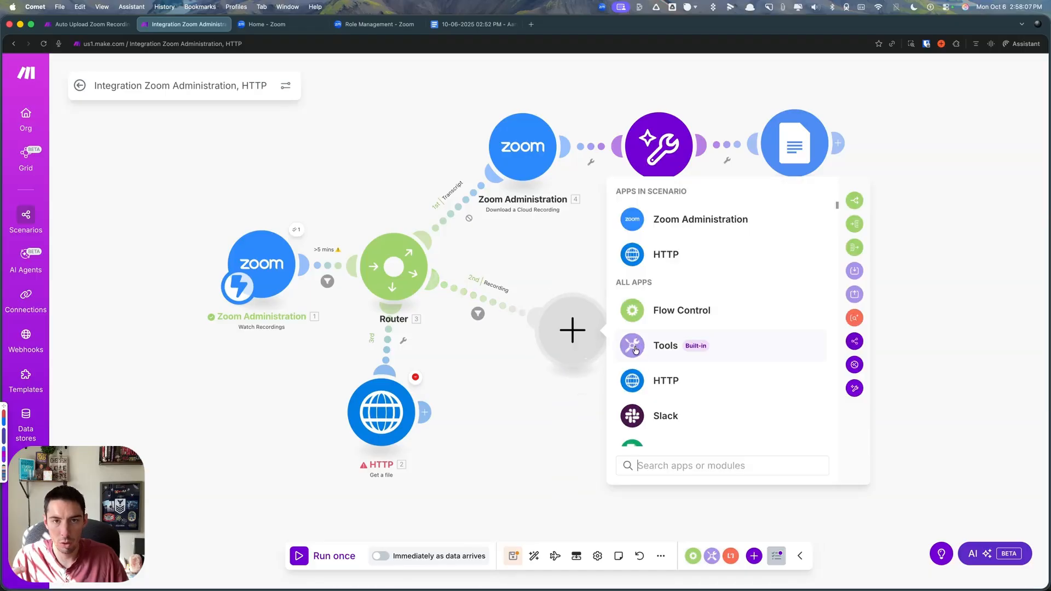
{"action": "left_click", "coordinate": [633, 346]}
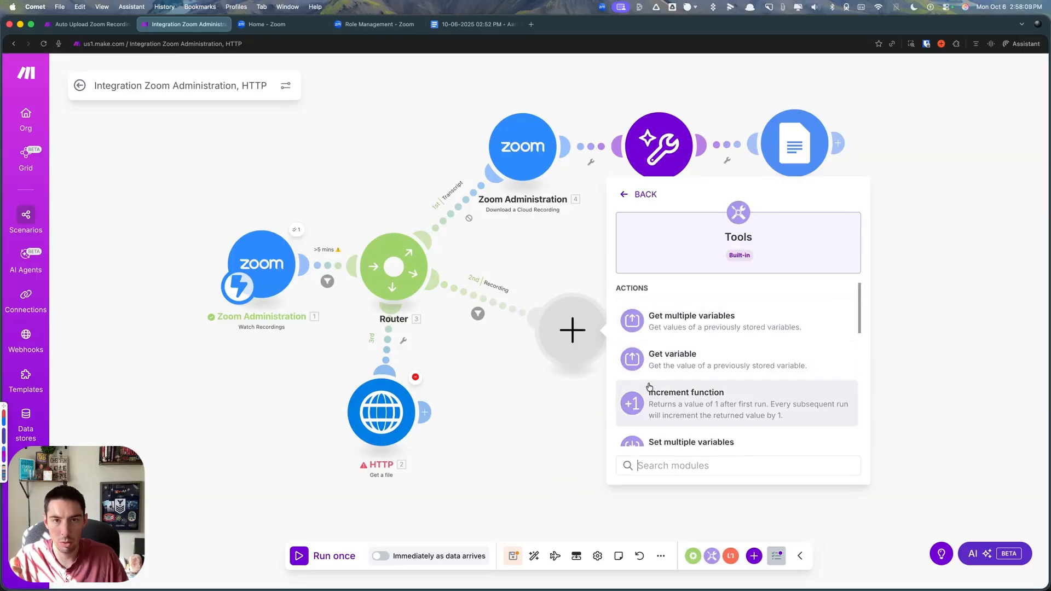
{"action": "scroll", "coordinate": [671, 359], "scroll_direction": "down", "scroll_amount": 3}
{"action": "left_click", "coordinate": [671, 360]}
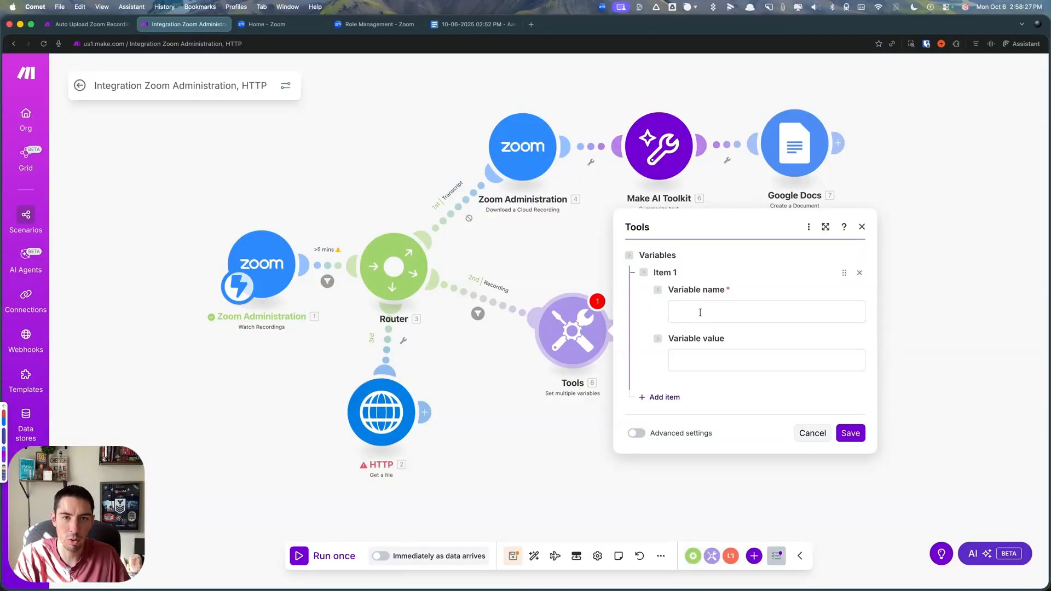
{"action": "left_click", "coordinate": [693, 312]}
{"action": "type", "text": "1"}
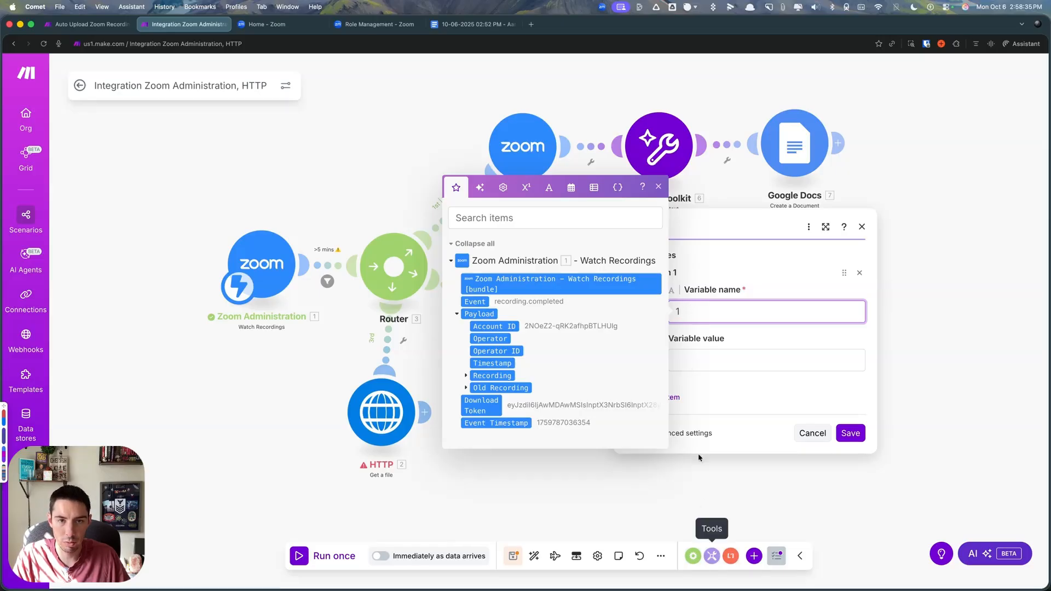
{"action": "left_click", "coordinate": [696, 363]}
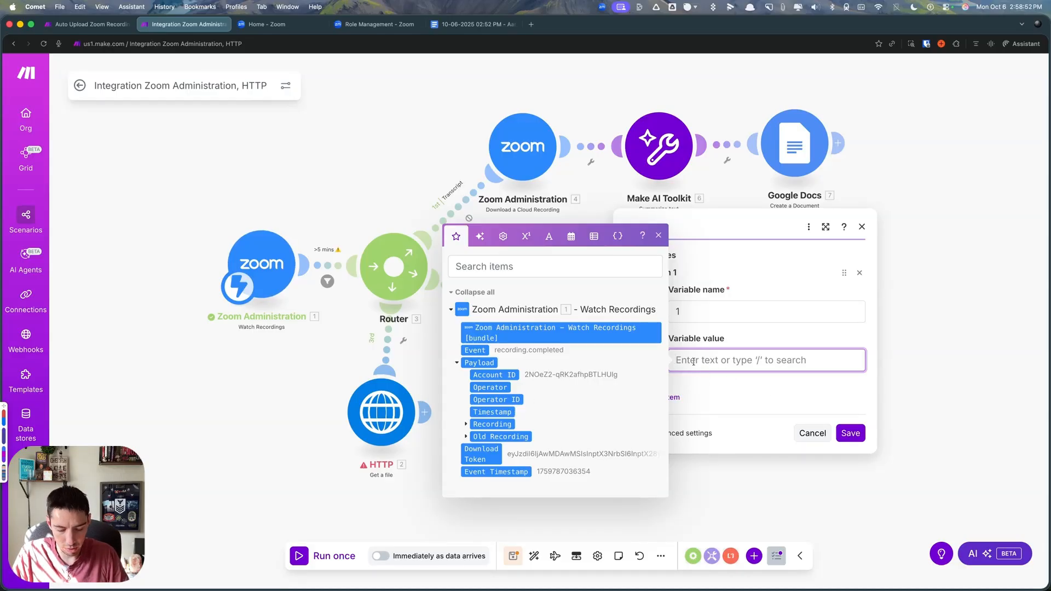
{"action": "type", "text": "get( map("}
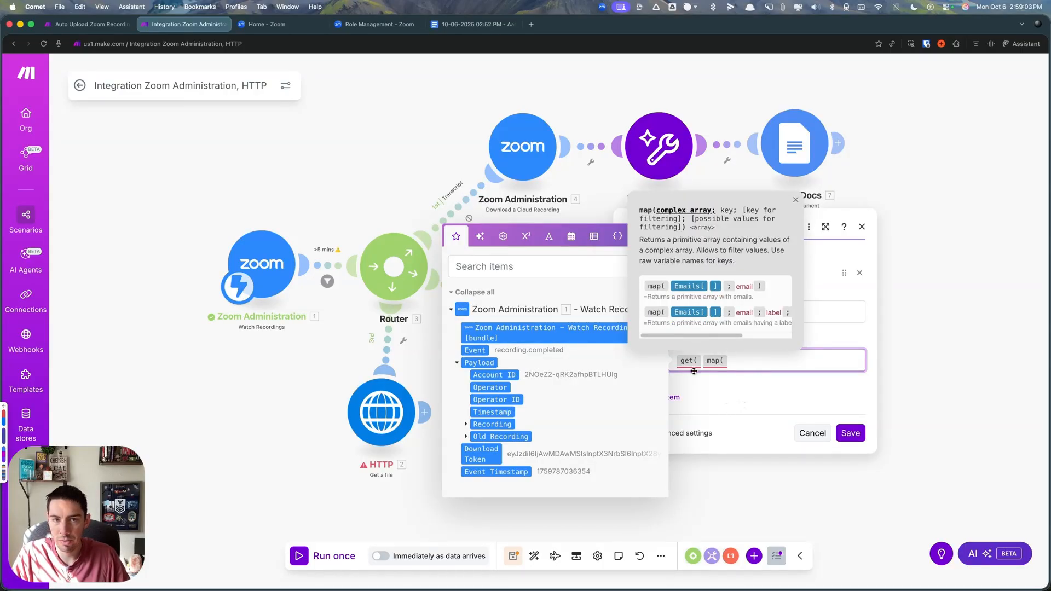
{"action": "left_click", "coordinate": [467, 424]}
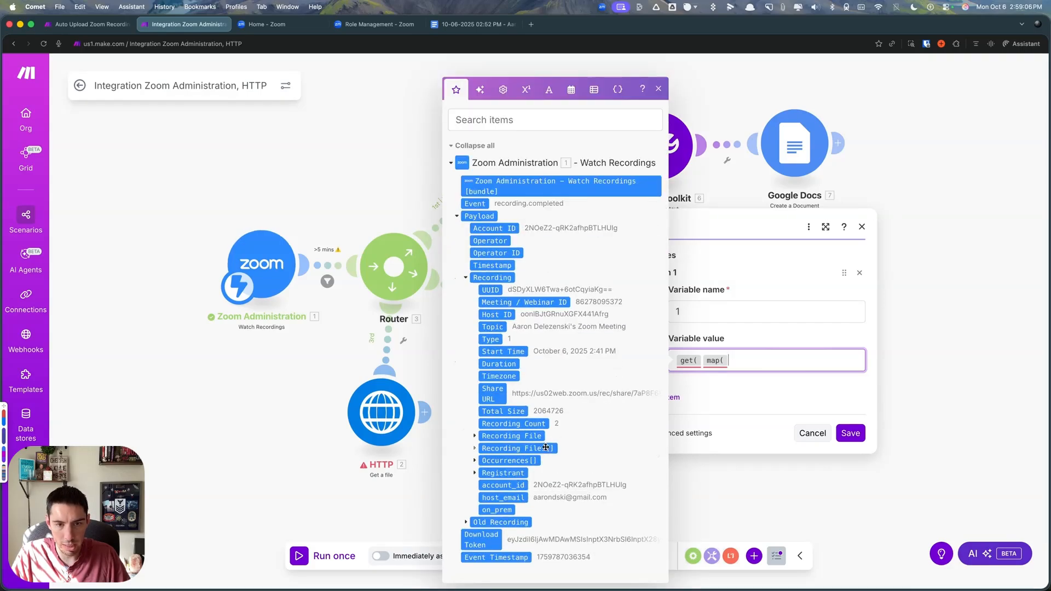
{"action": "left_click", "coordinate": [474, 449]}
{"action": "scroll", "coordinate": [539, 443], "scroll_direction": "down", "scroll_amount": 3}
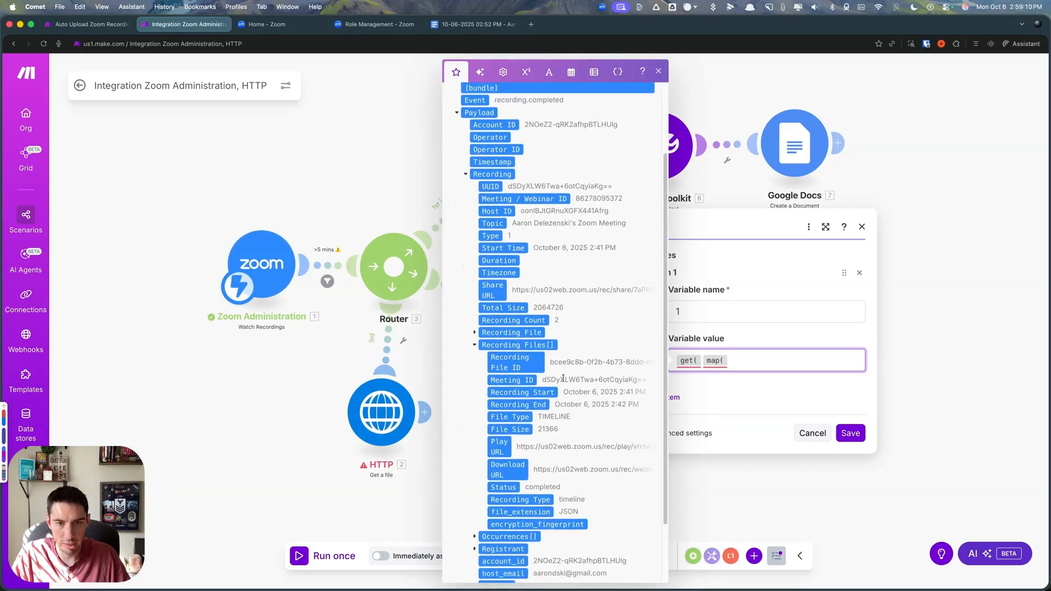
{"action": "left_click", "coordinate": [515, 345]}
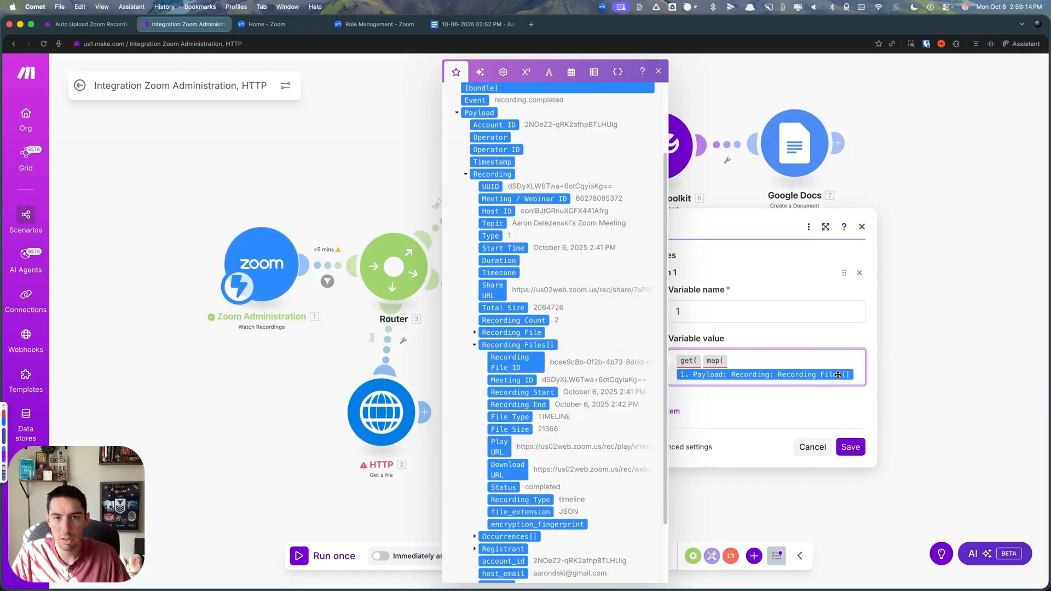
{"action": "left_click", "coordinate": [846, 377]}
{"action": "type", "text": ";"}
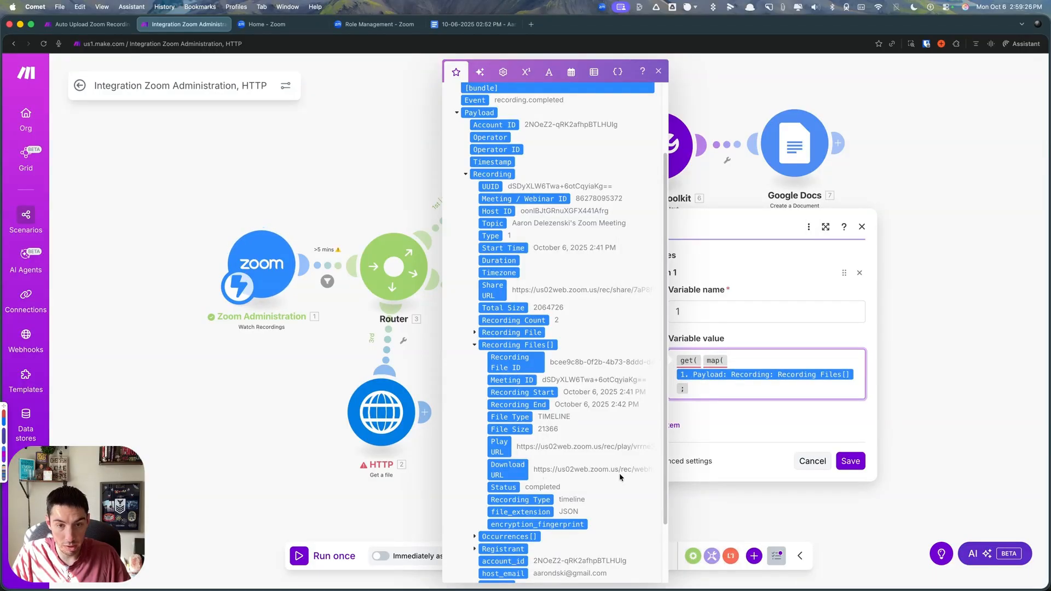
- Continue the map function with download_url as the returned key and recording_type as the filtering key
{"action": "type", "text": "download_url"}
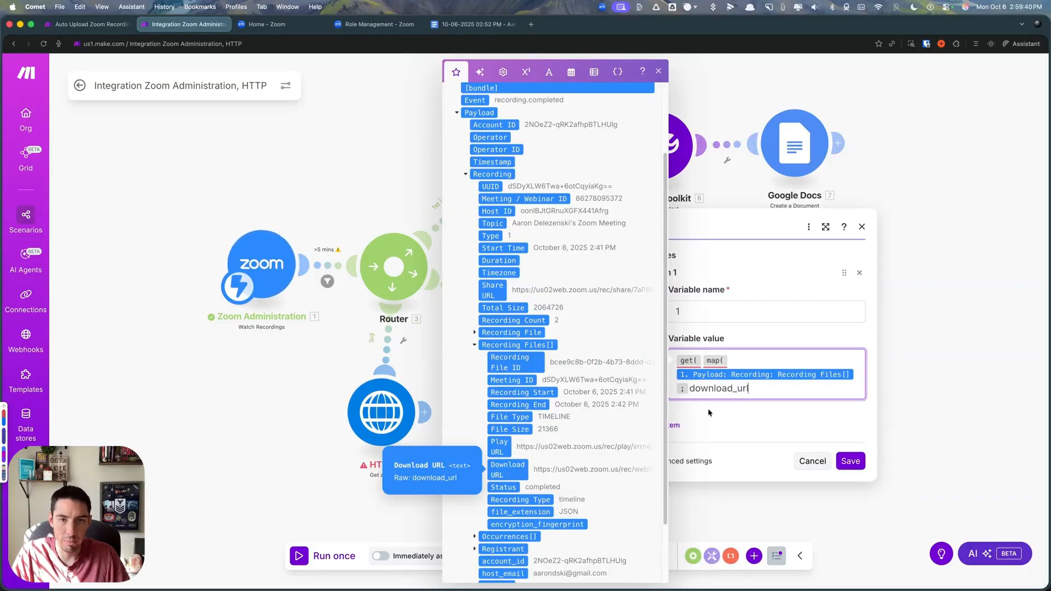
{"action": "type", "text": ";"}
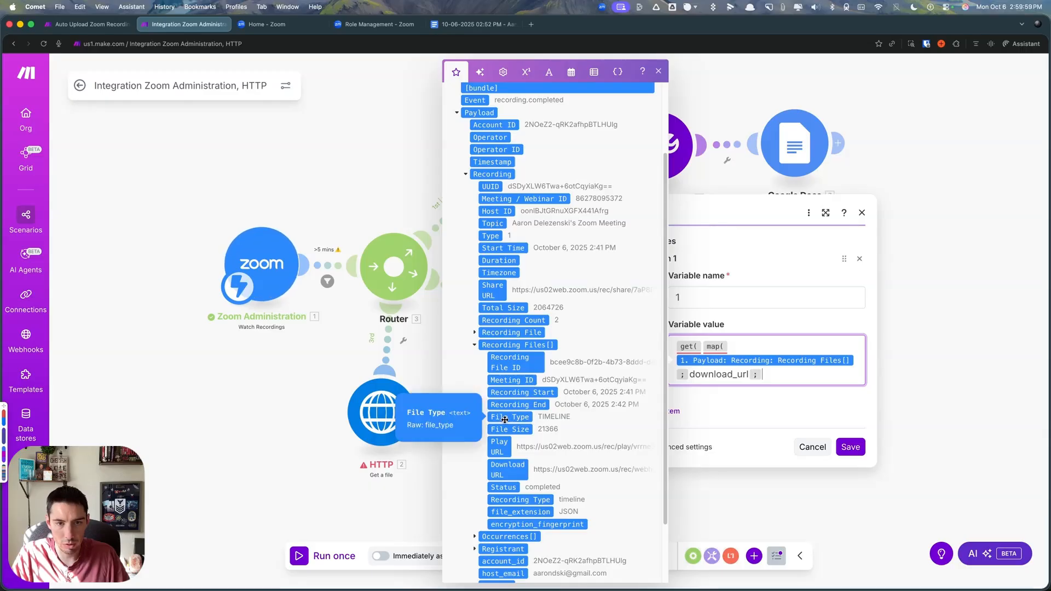
{"action": "left_click", "coordinate": [523, 500]}
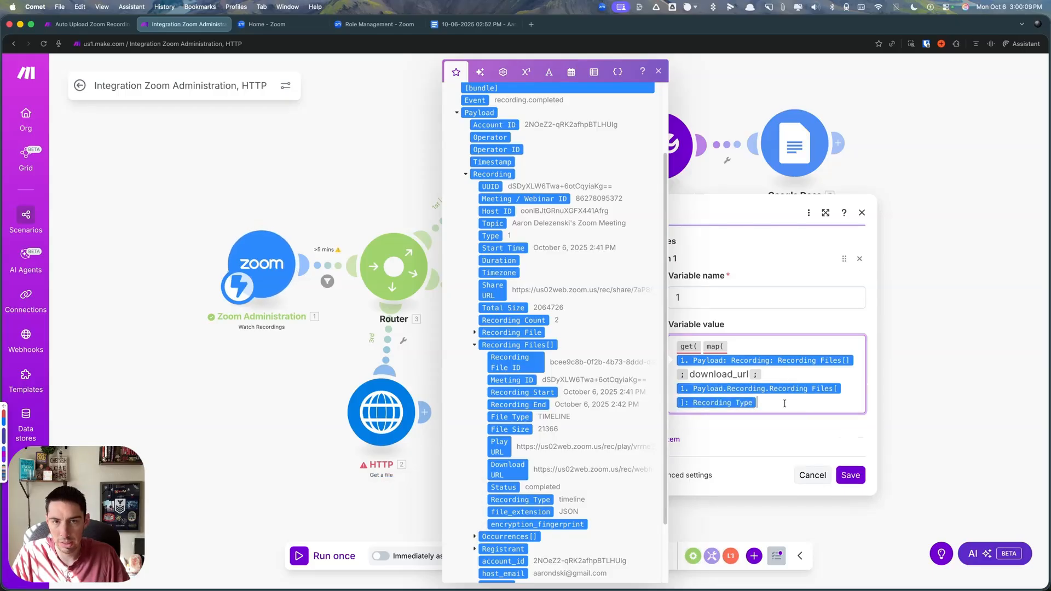
{"action": "key", "text": "BackSpace"}
{"action": "type", "text": "recording_type"}
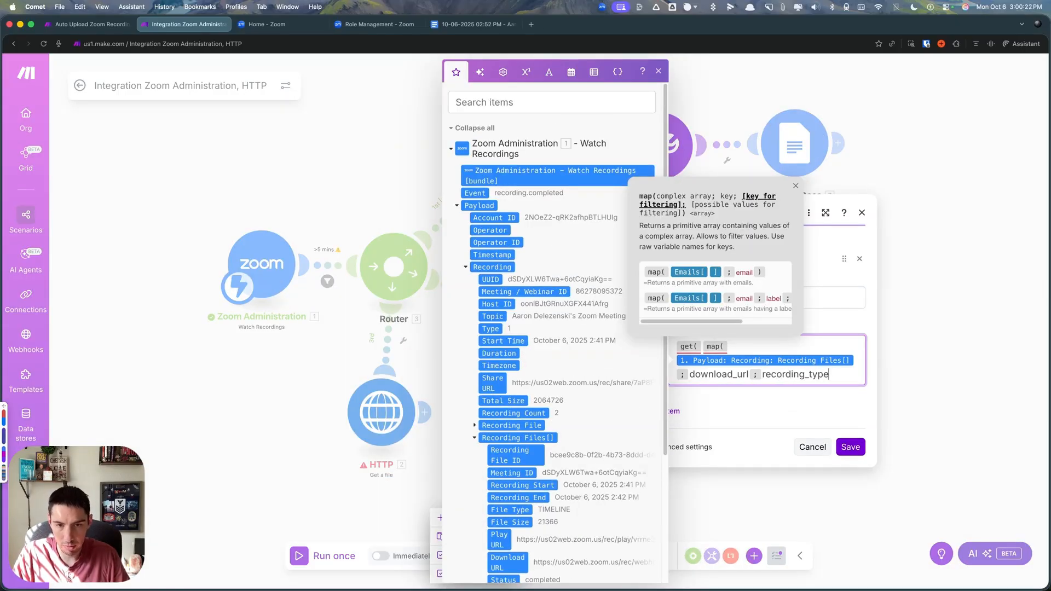
{"action": "scroll", "coordinate": [548, 427], "scroll_direction": "down", "scroll_amount": 3}
{"action": "type", "text": "e ;"}
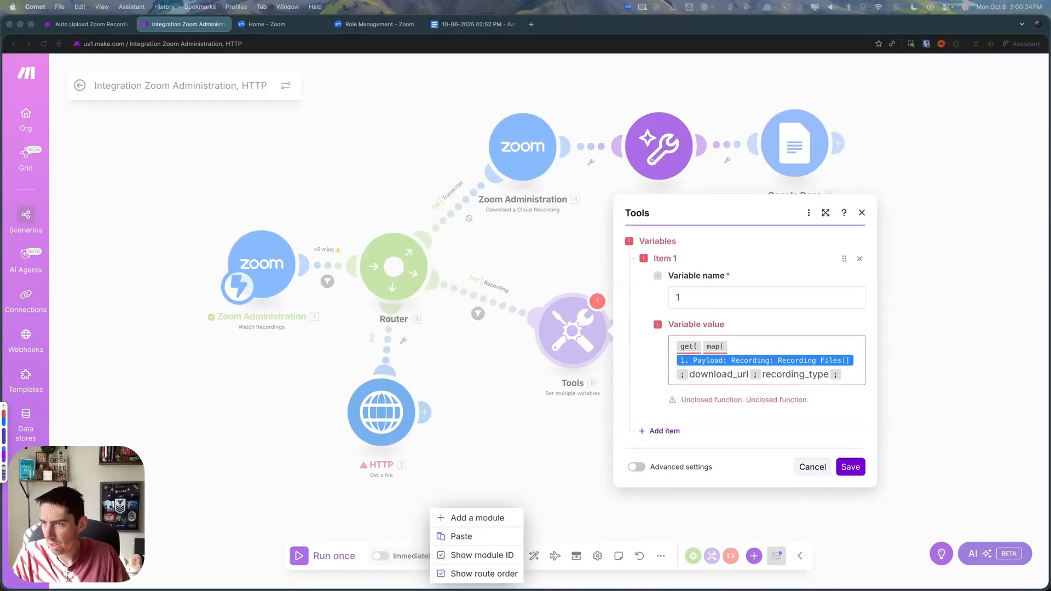
- Filter the map by shared_screen_with_gallery_view, close it, and finish the get function with index 1
{"action": "left_click", "coordinate": [848, 376]}
{"action": "type", "text": "shared_screen_with_gallery_view "}
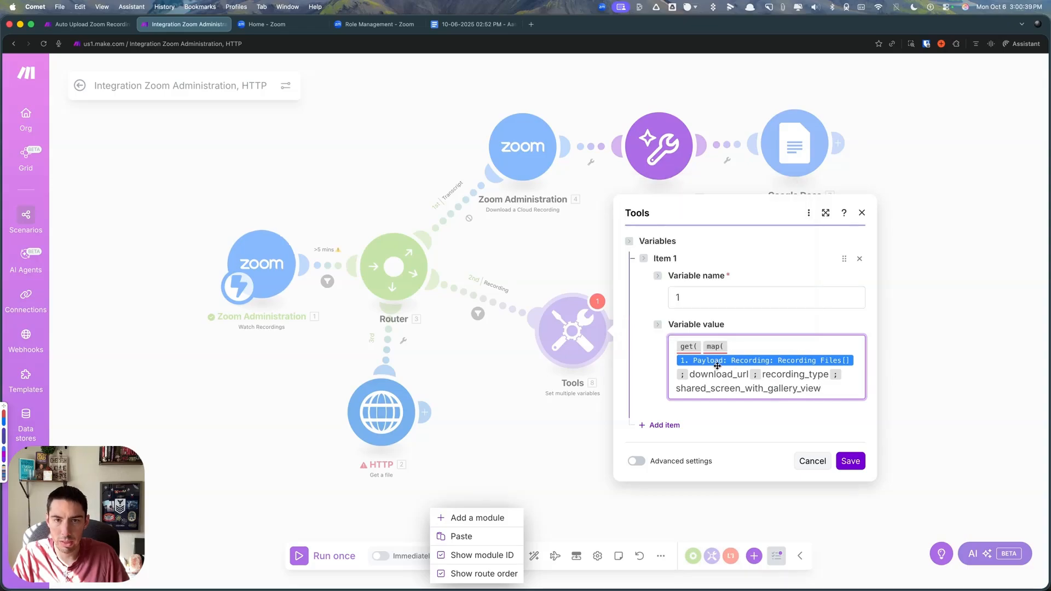
{"action": "type", "text": ") "}
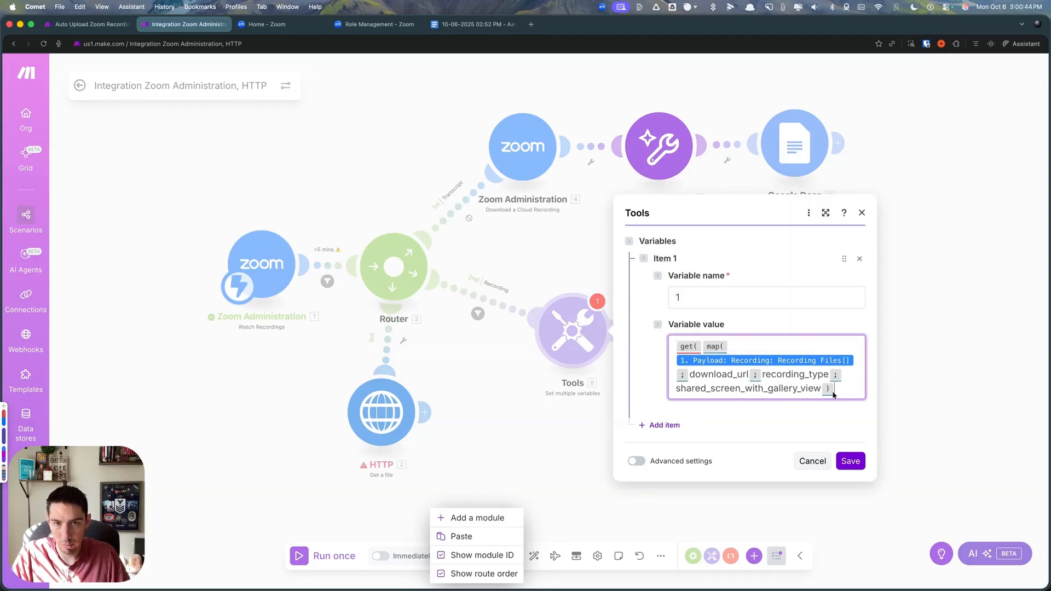
{"action": "type", "text": "; "}
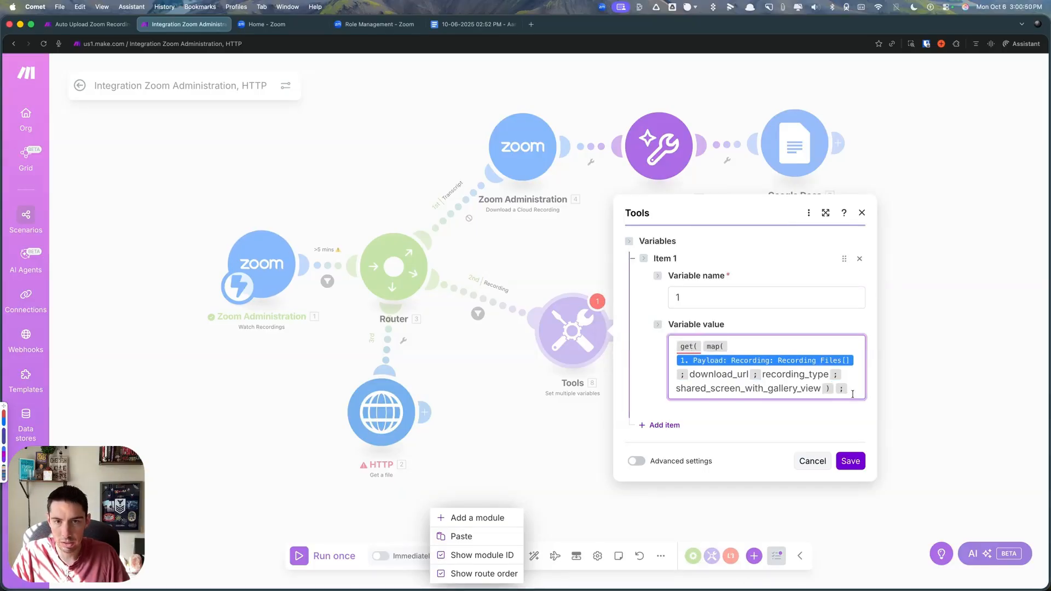
{"action": "type", "text": "1 )"}
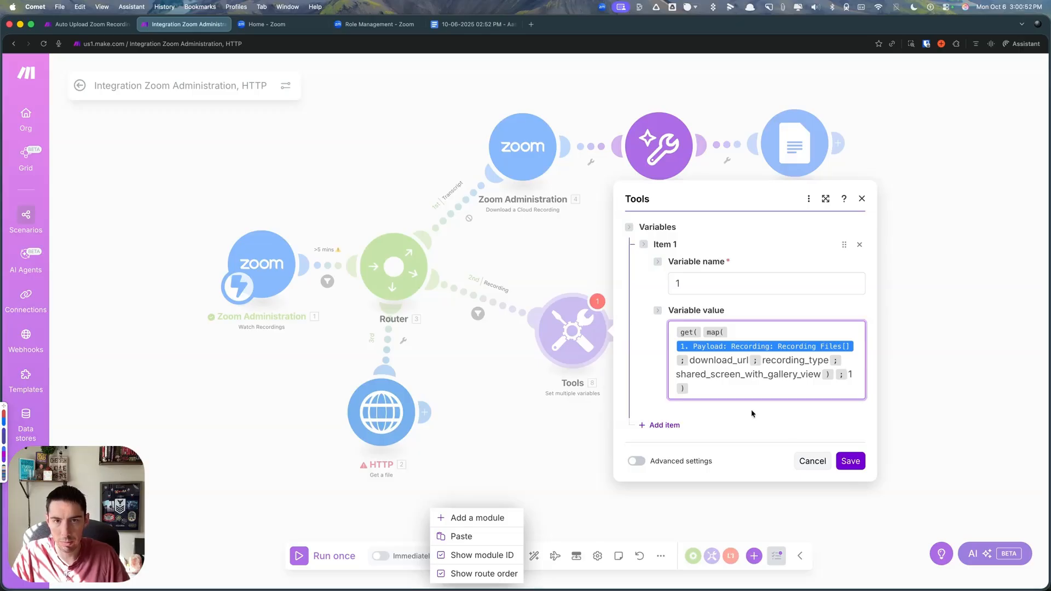
{"action": "left_click", "coordinate": [757, 383]}
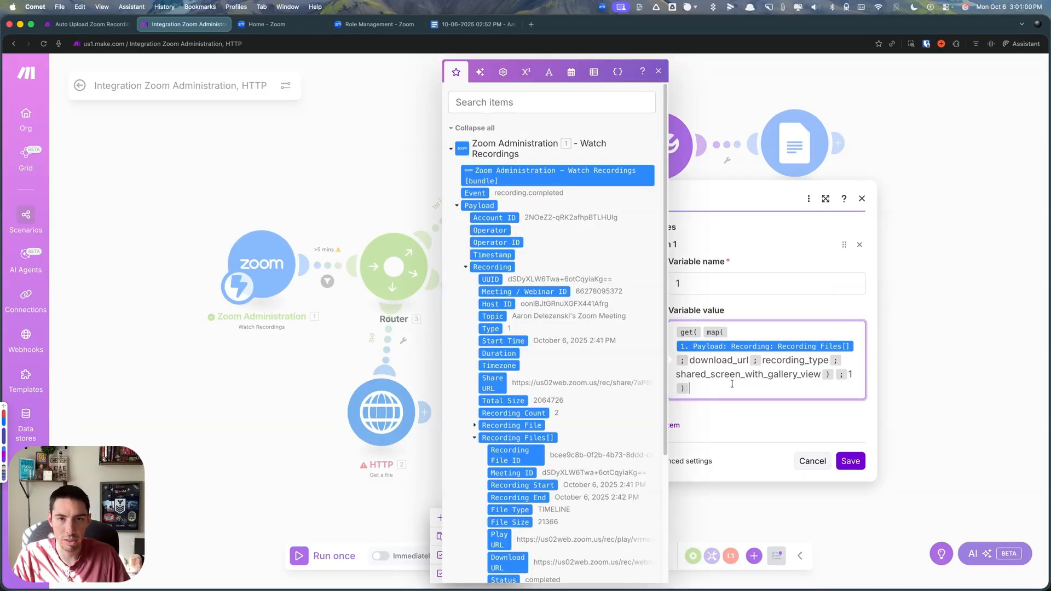
- Add a second variable named "2" and copy the first variable's full formula into its value
{"action": "left_click", "coordinate": [680, 426]}
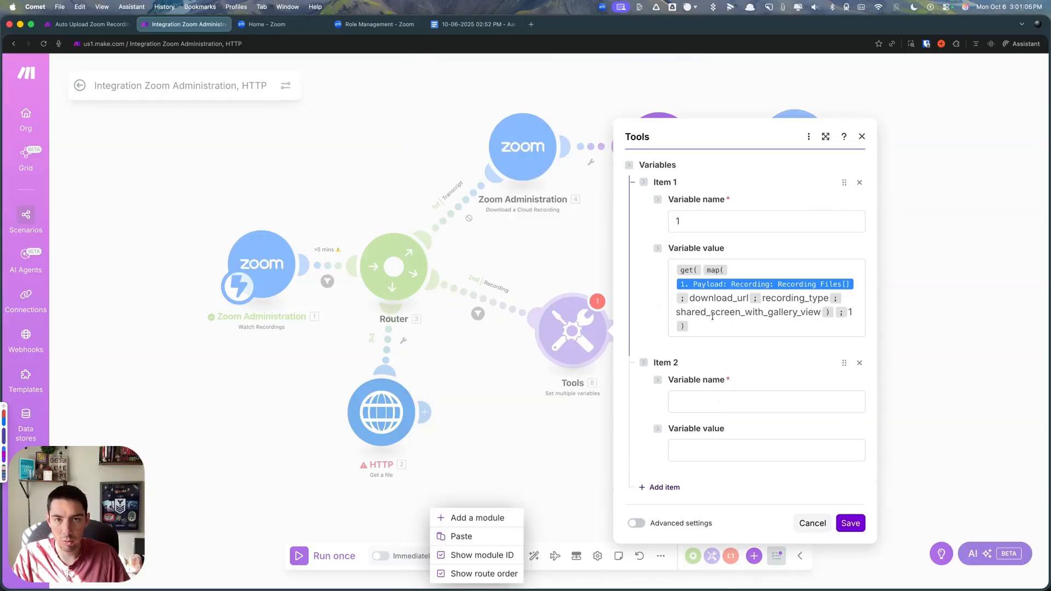
{"action": "left_click", "coordinate": [689, 404]}
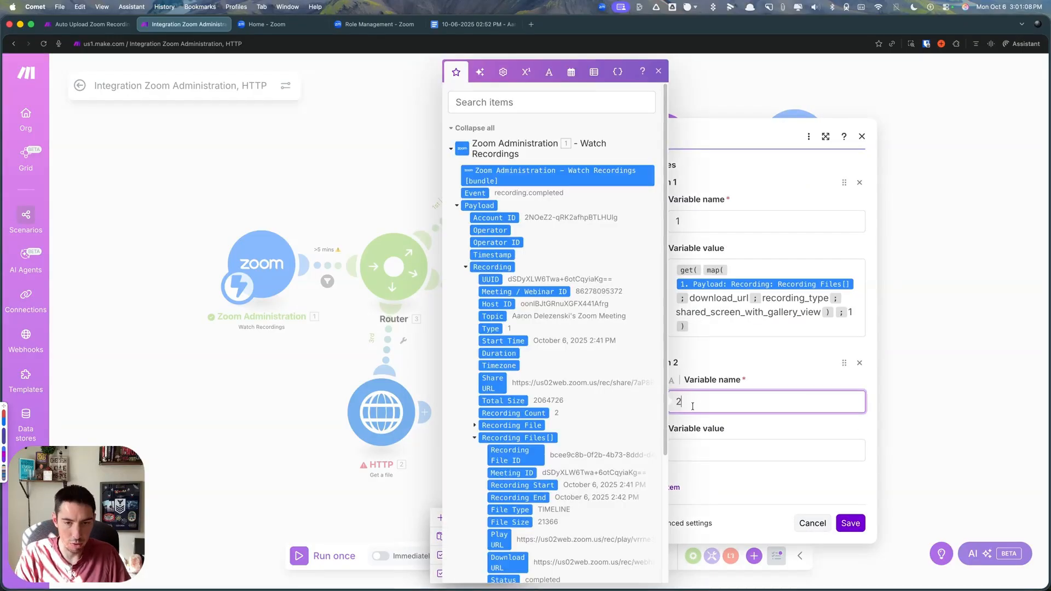
{"action": "type", "text": "2"}
{"action": "left_click", "coordinate": [760, 333]}
{"action": "key", "text": "super+a"}
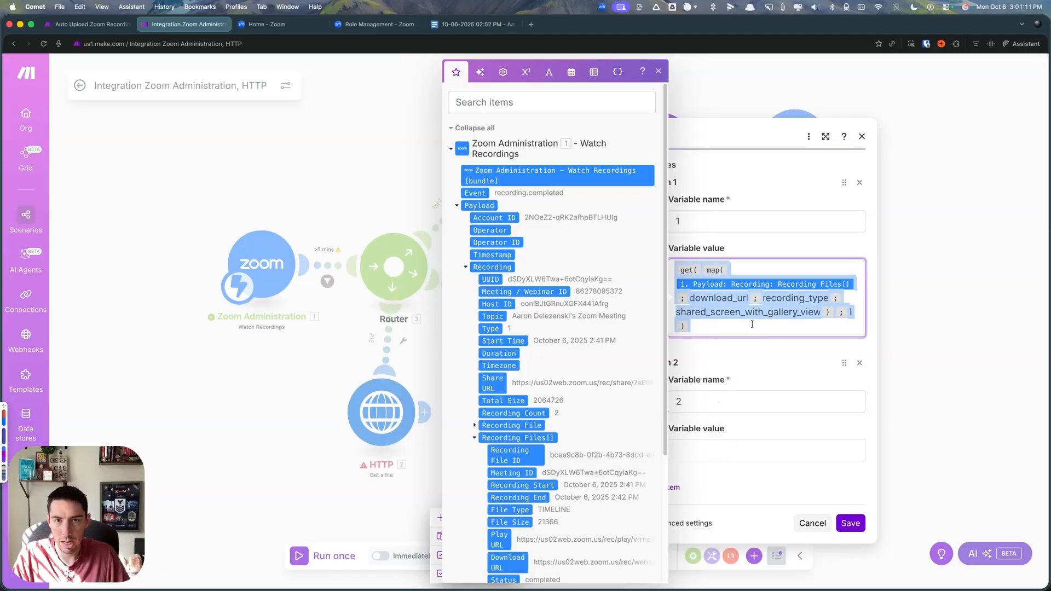
{"action": "left_click", "coordinate": [711, 450]}
{"action": "type", "text": "get( map( 1. Payload: Recording: Recording Files[] ; download_url ; recording_type ; shared_screen_with_gallery_view ) ; 1 )"}
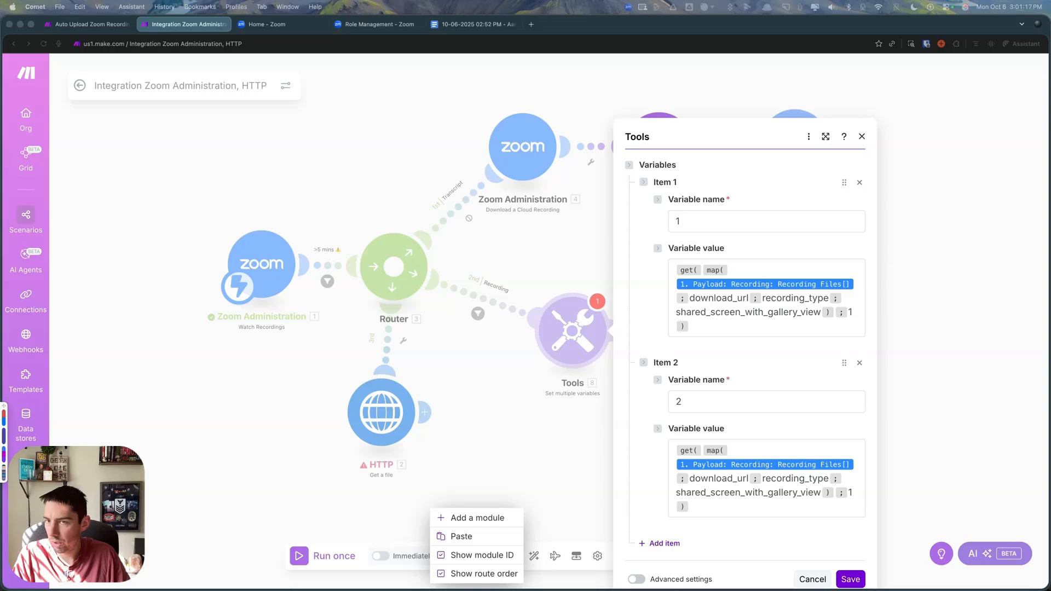
- Replace the recording type in variable 2's formula with shared_screen_with_speaker_view
{"action": "left_click", "coordinate": [677, 493]}
{"action": "left_click_drag", "start_coordinate": [676, 492], "coordinate": [822, 491]}
{"action": "type", "text": "shared_screen_with_speaker_view"}
{"action": "left_click", "coordinate": [786, 512]}
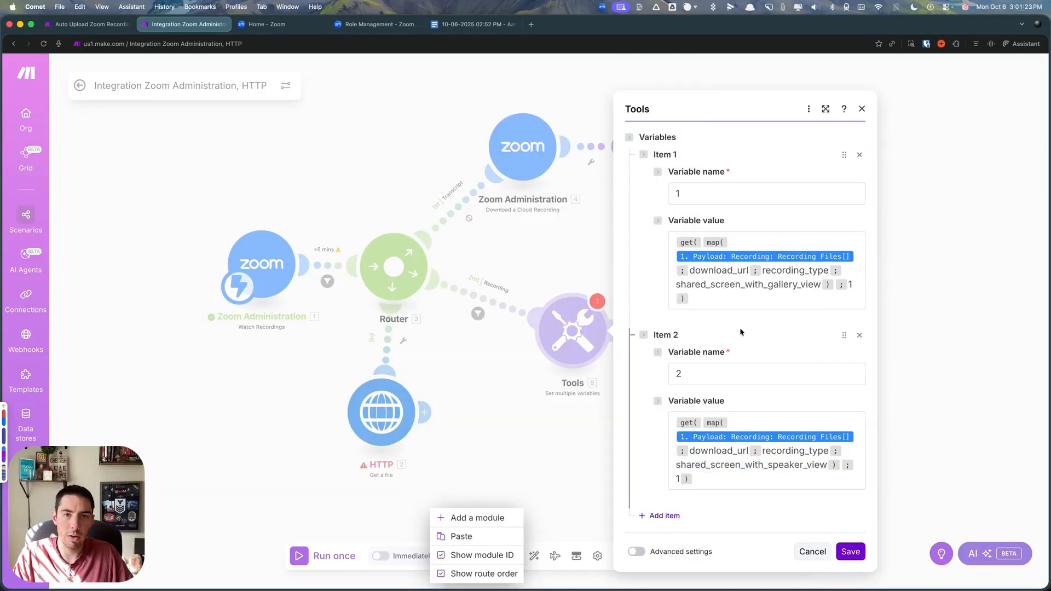
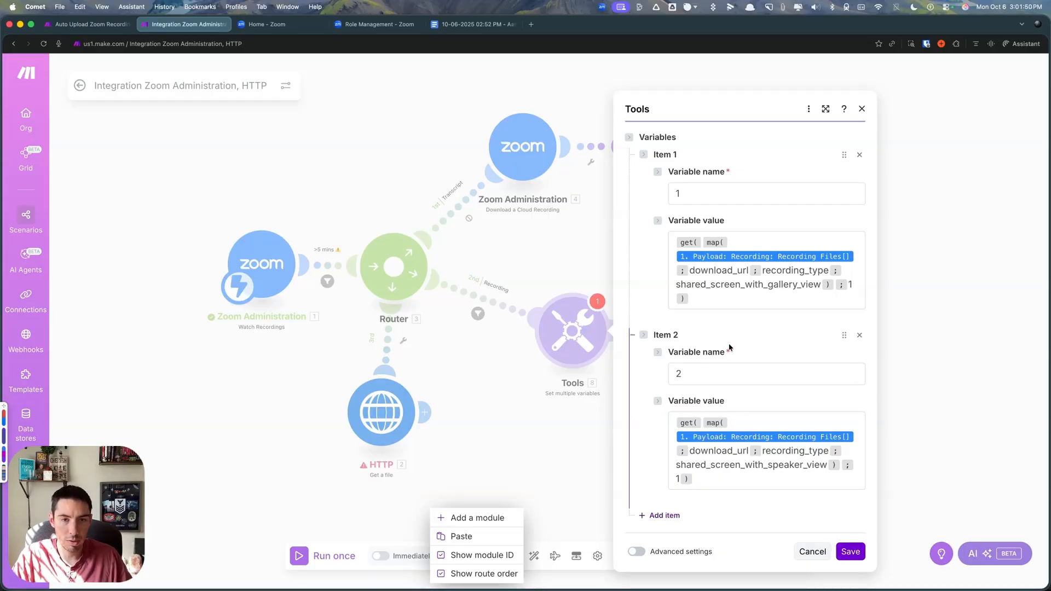
- Add three more variables named 3, 4 and 5 to the Tools module
{"action": "left_click", "coordinate": [657, 516]}
{"action": "left_click", "coordinate": [703, 440]}
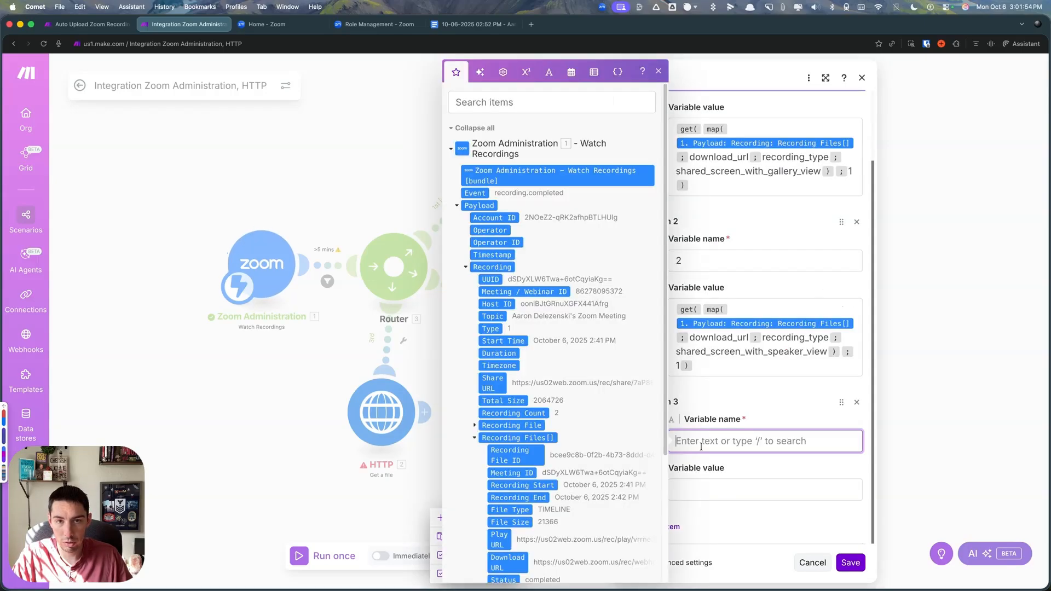
{"action": "type", "text": "3"}
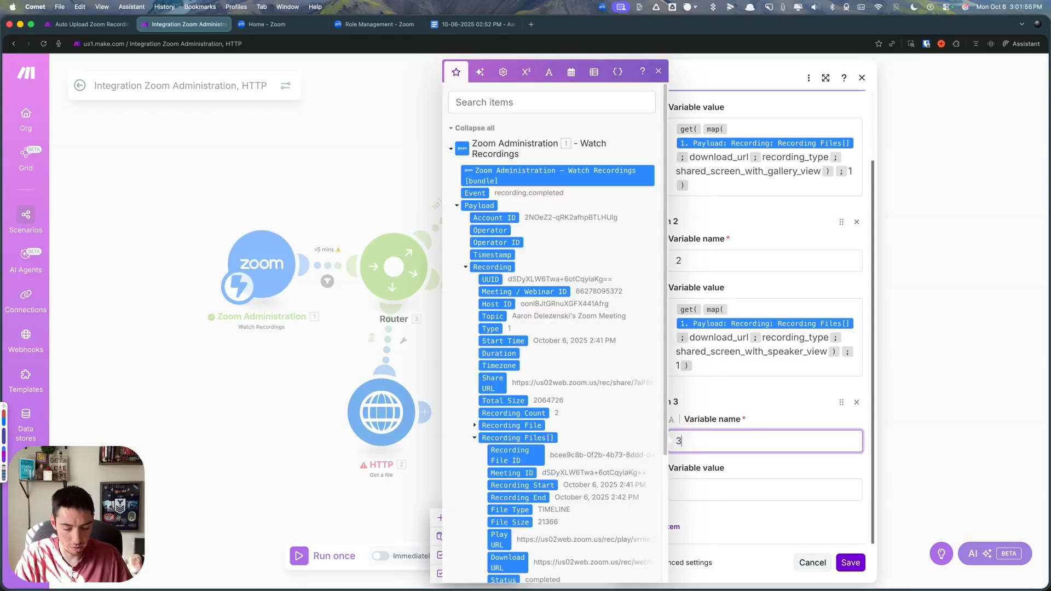
{"action": "left_click", "coordinate": [679, 528]}
{"action": "type", "text": "4"}
{"action": "scroll", "coordinate": [695, 465], "scroll_direction": "up", "scroll_amount": 2}
{"action": "left_click", "coordinate": [703, 385]}
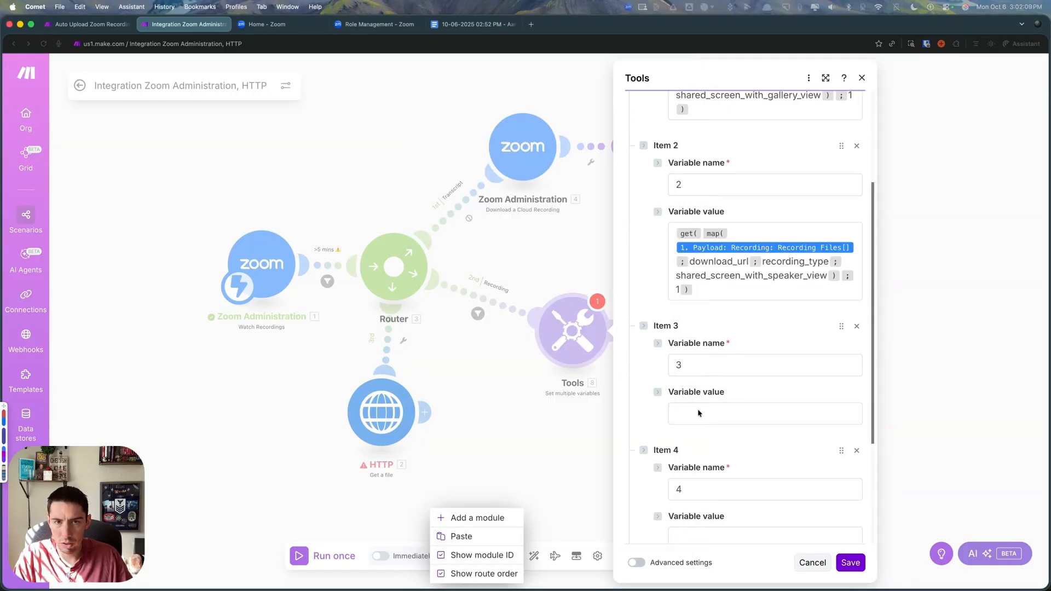
- Paste the Recording Files map formula filtered by shared_screen into variable 3's value and wrap it in a get function with index 1
{"action": "left_click", "coordinate": [698, 413]}
{"action": "type", "text": "map(1. Payload: Recording: Recording Files[];download_url;recording_type;shared_screen)"}
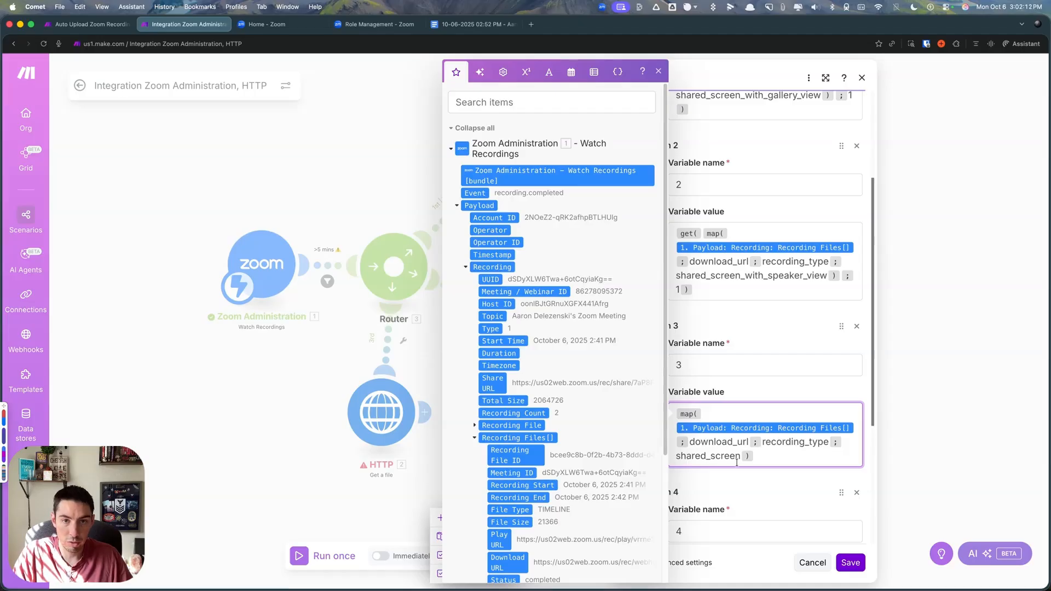
{"action": "left_click", "coordinate": [677, 414]}
{"action": "type", "text": "get"}
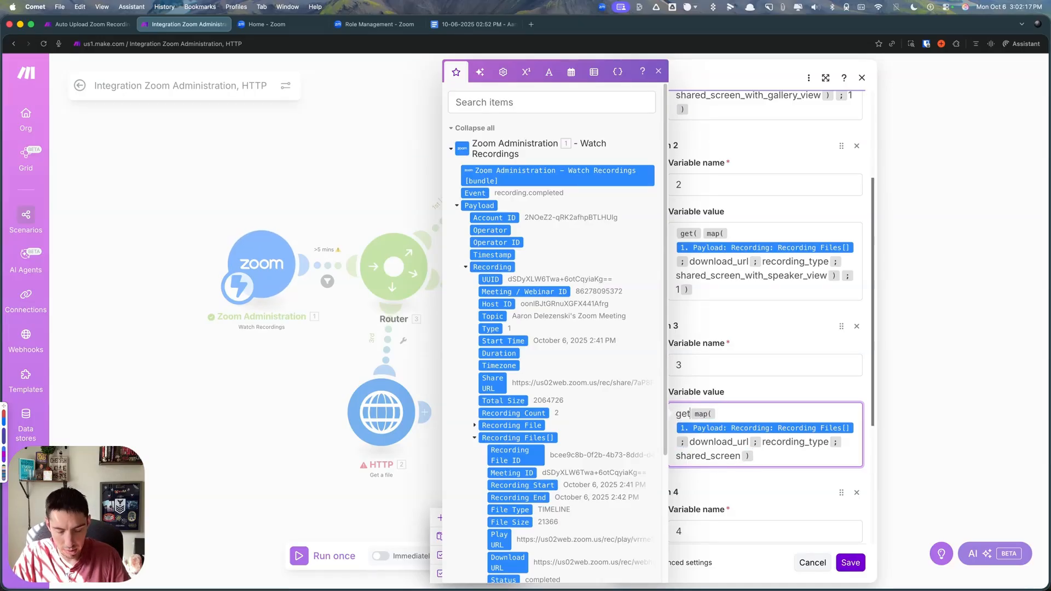
{"action": "type", "text": "(;1"}
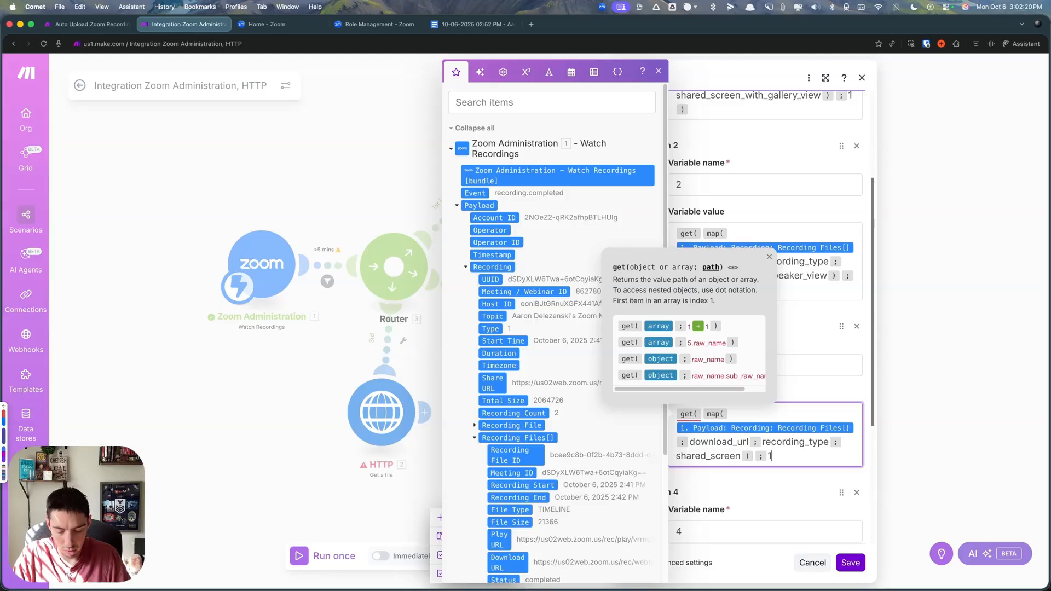
{"action": "type", "text": ")"}
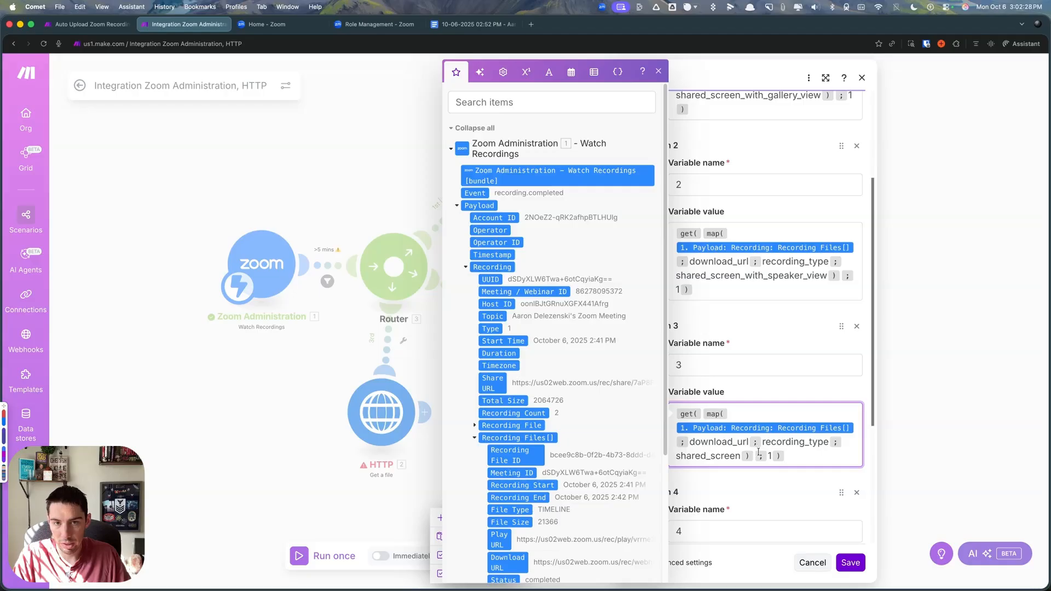
- Copy variable 3's formula into variable 4's value and replace its recording type with gallery_view
{"action": "scroll", "coordinate": [744, 422], "scroll_direction": "down", "scroll_amount": 4}
{"action": "key", "text": "super+a"}
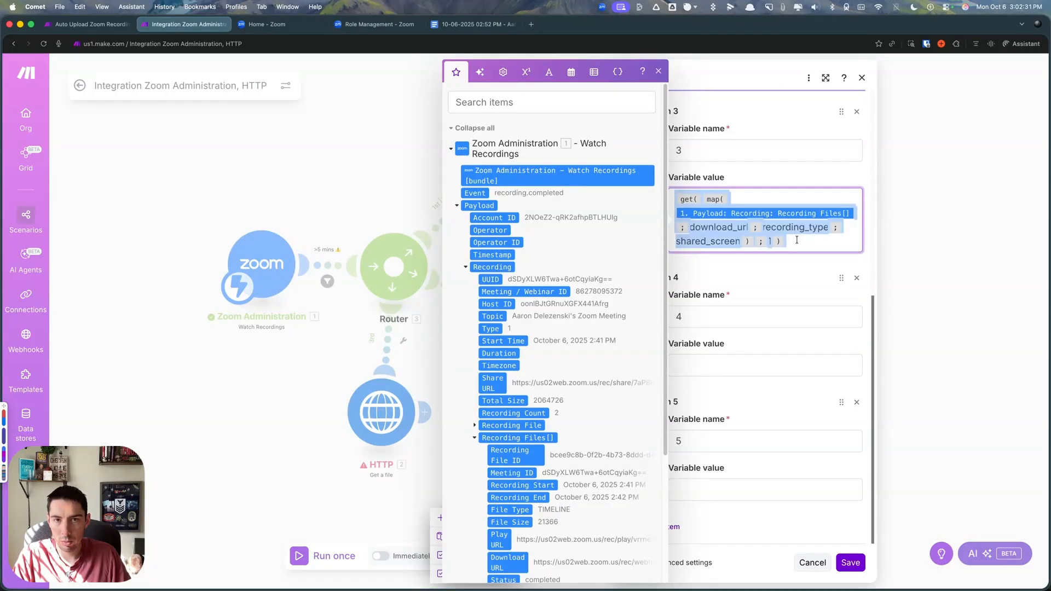
{"action": "left_click", "coordinate": [728, 365]}
{"action": "type", "text": "get( map( 1. Payload: Recording: Recording Files[] ; download_url ; recording_type ; shared_screen ) ; 1 )"}
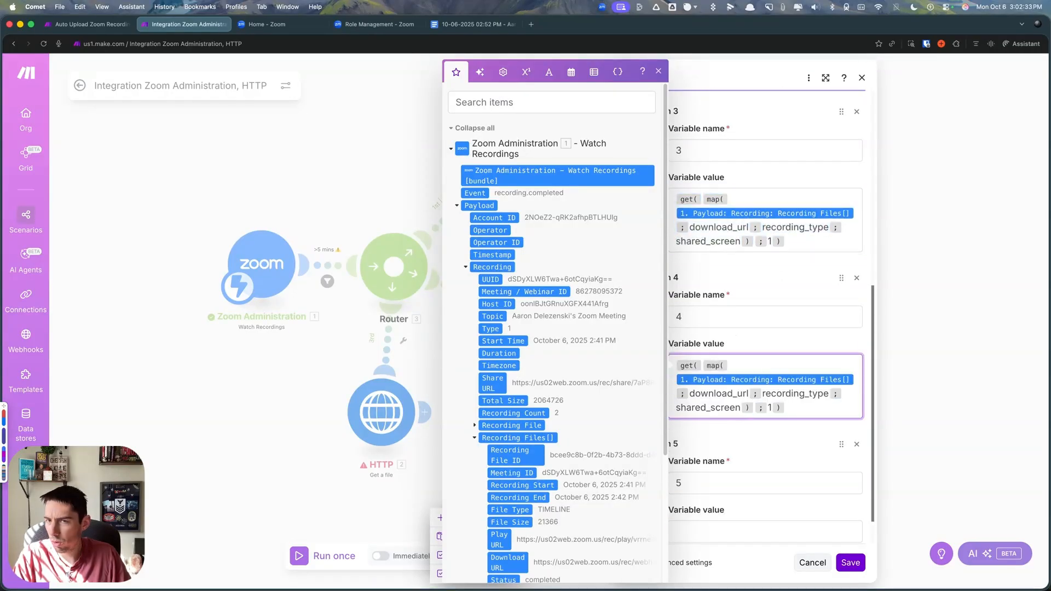
{"action": "key", "text": "super+Tab"}
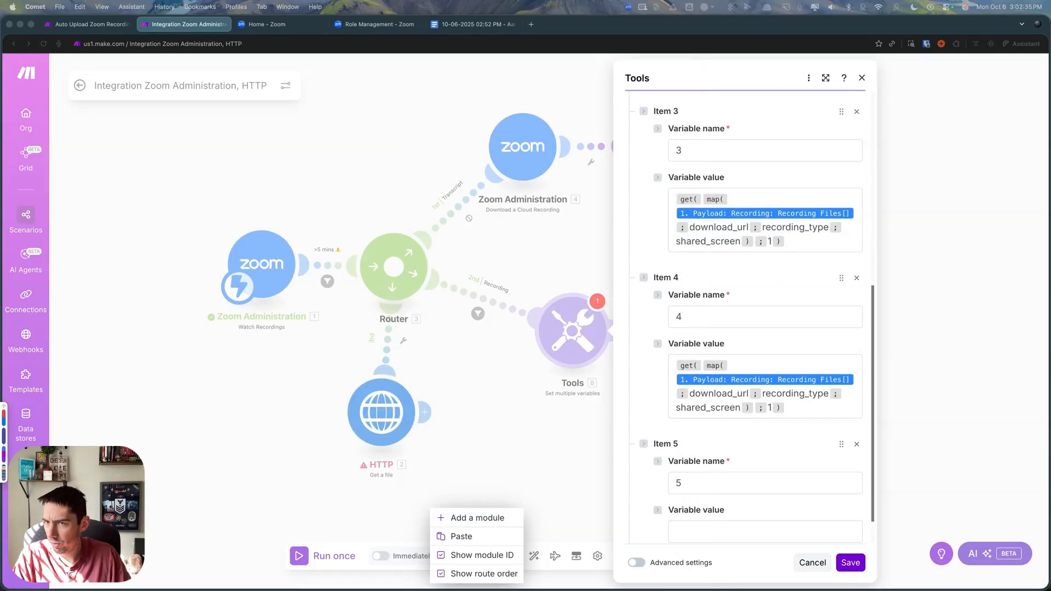
{"action": "left_click", "coordinate": [732, 411]}
{"action": "left_click_drag", "start_coordinate": [740, 408], "coordinate": [676, 410]}
{"action": "type", "text": "gallery_view"}
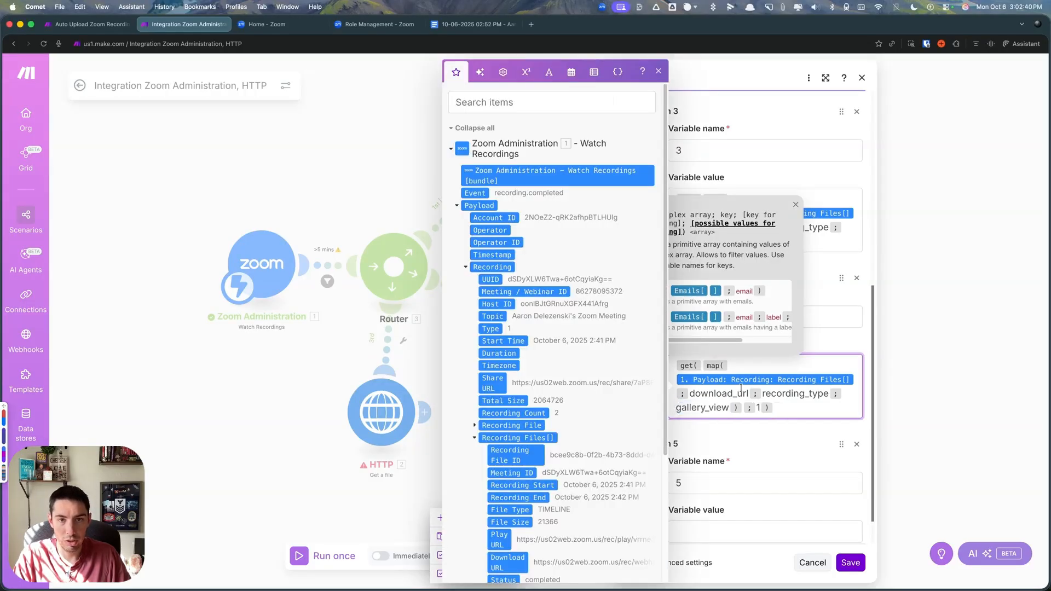
{"action": "left_click", "coordinate": [753, 425]}
- Paste the same get and map formula into variable 5's value and change its recording type to active_speaker
{"action": "scroll", "coordinate": [750, 424], "scroll_direction": "down", "scroll_amount": 2}
{"action": "key", "text": "super+Tab"}
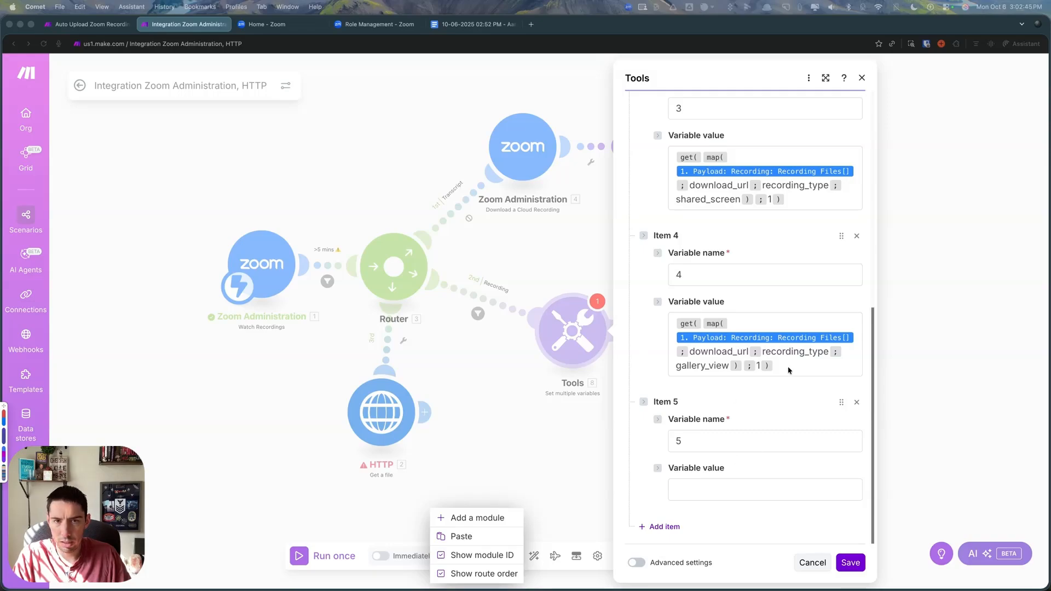
{"action": "left_click", "coordinate": [710, 493]}
{"action": "type", "text": "get( map( 1. Payload: Recording: Recording Files[] ; download_url ; recording_type ; gallery_view ) ; 1 )"}
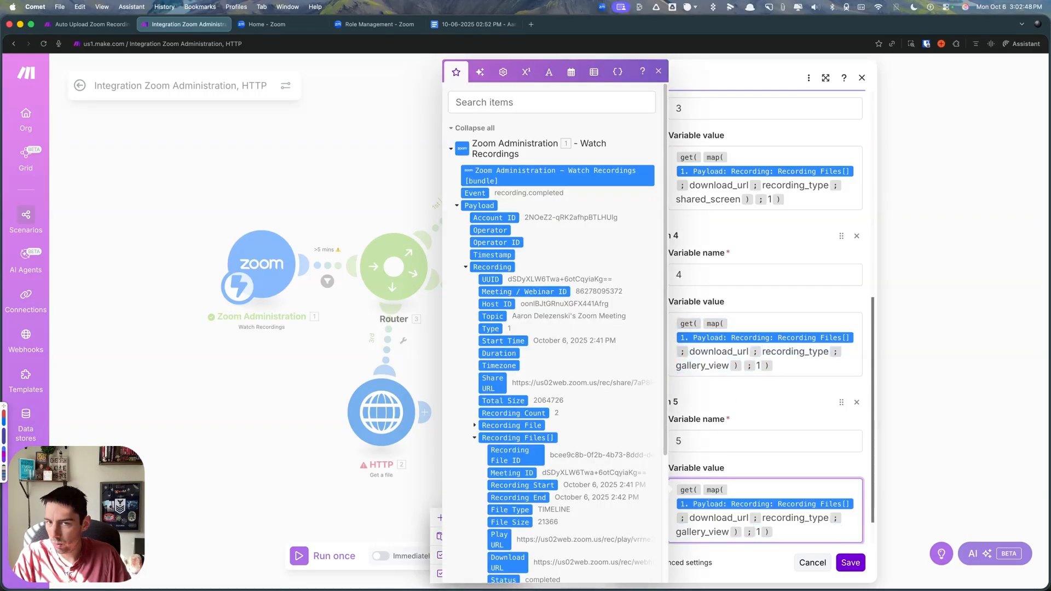
{"action": "key", "text": "super+Tab"}
{"action": "left_click", "coordinate": [712, 540]}
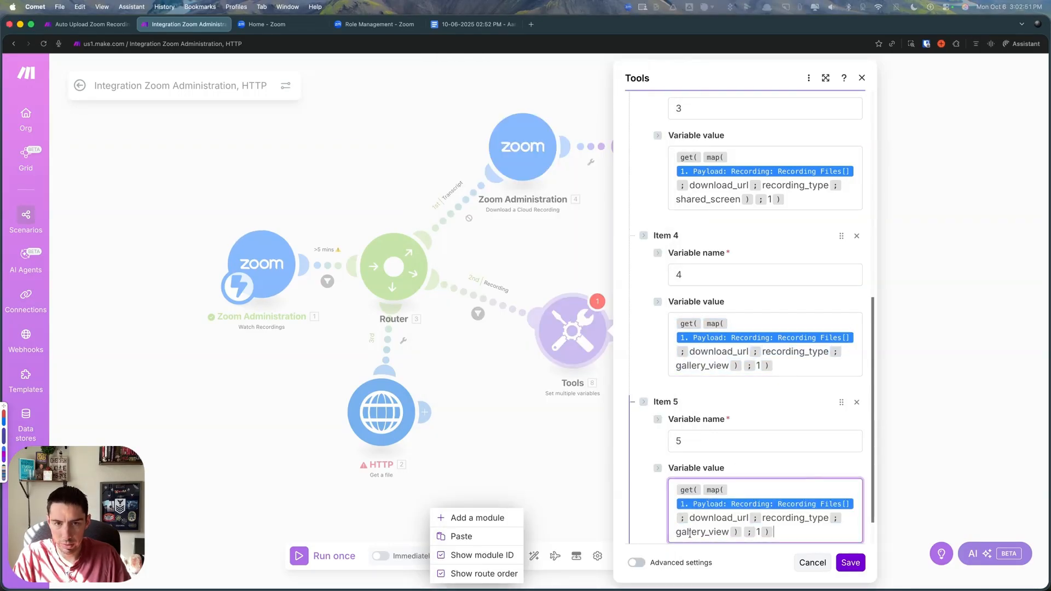
{"action": "double_click", "coordinate": [706, 531]}
{"action": "type", "text": "active_speaker"}
{"action": "left_click", "coordinate": [797, 467]}
- Add a variable named 6 and copy variable 5's full formula into its value
{"action": "scroll", "coordinate": [797, 467], "scroll_direction": "down", "scroll_amount": 1}
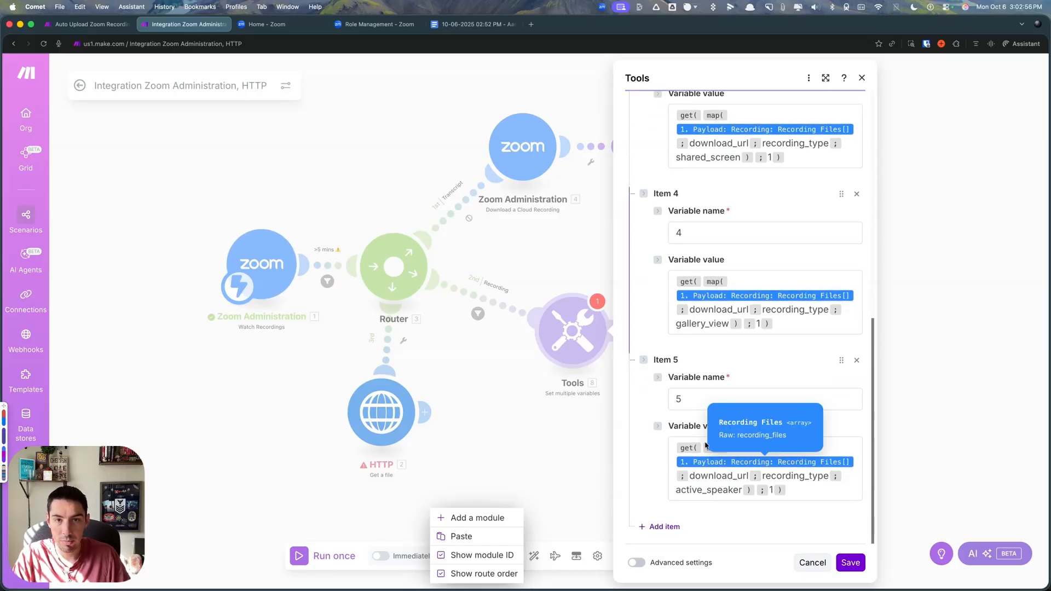
{"action": "left_click", "coordinate": [667, 527]}
{"action": "left_click", "coordinate": [807, 366]}
{"action": "key", "text": "super+a"}
{"action": "key", "text": "super+c"}
{"action": "left_click", "coordinate": [755, 489]}
{"action": "key", "text": "super+v"}
{"action": "left_click", "coordinate": [702, 444]}
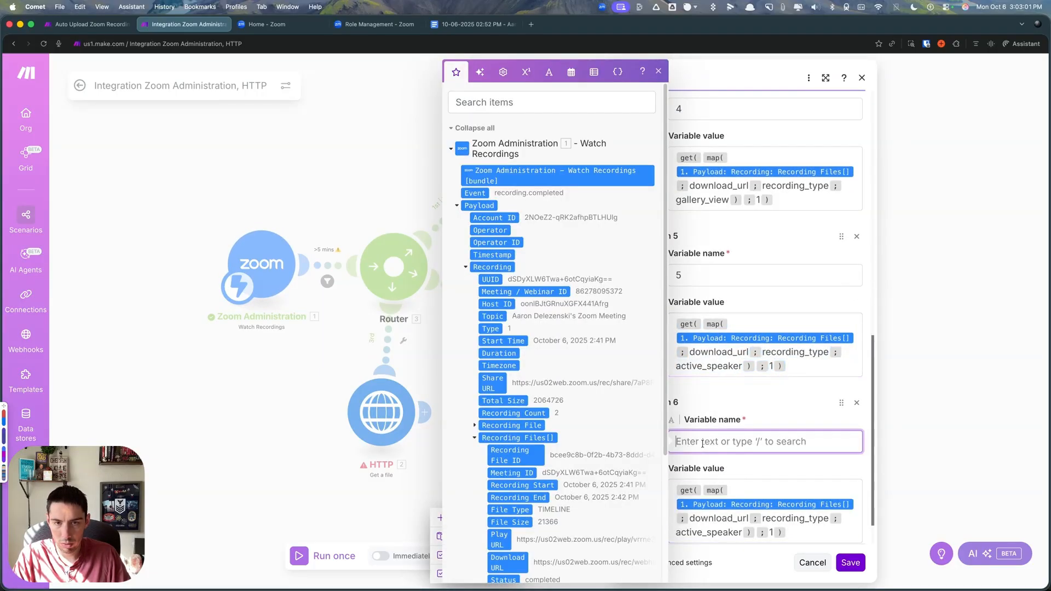
{"action": "type", "text": "6"}
- Replace the recording type in variable 6's formula with audio_only and save the Tools module
{"action": "left_click", "coordinate": [711, 498]}
{"action": "left_click_drag", "start_coordinate": [742, 490], "coordinate": [676, 490]}
{"action": "type", "text": "audio_only"}
{"action": "left_click", "coordinate": [786, 512]}
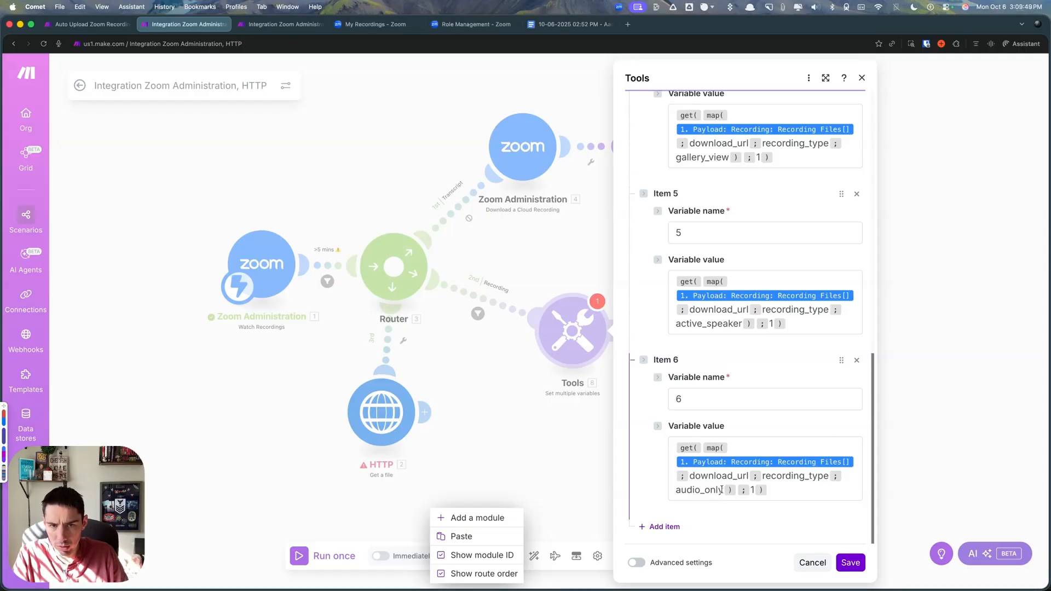
{"action": "left_click_drag", "start_coordinate": [722, 490], "coordinate": [675, 491]}
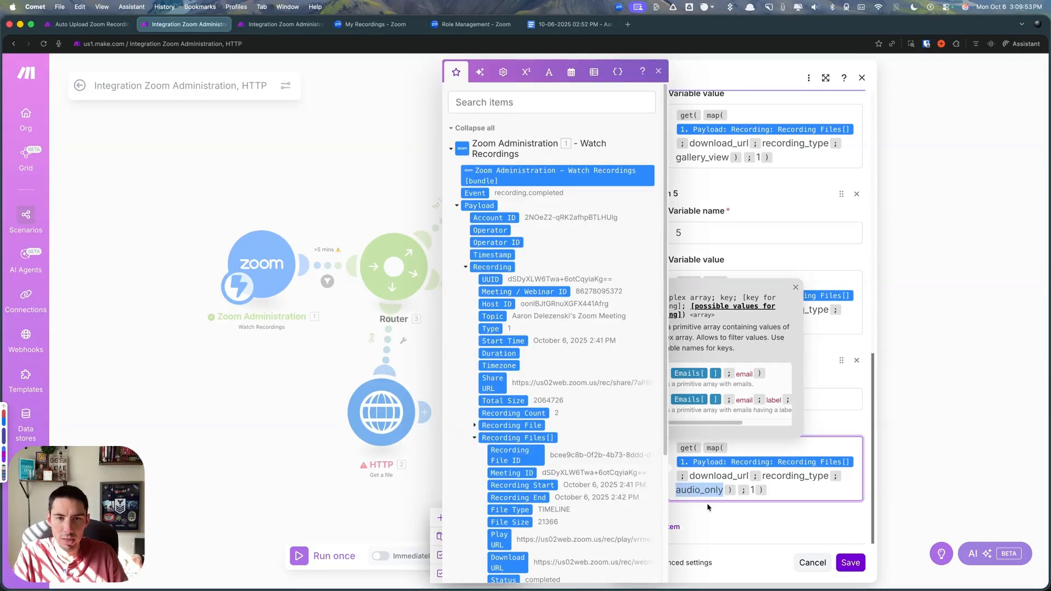
{"action": "left_click", "coordinate": [708, 507]}
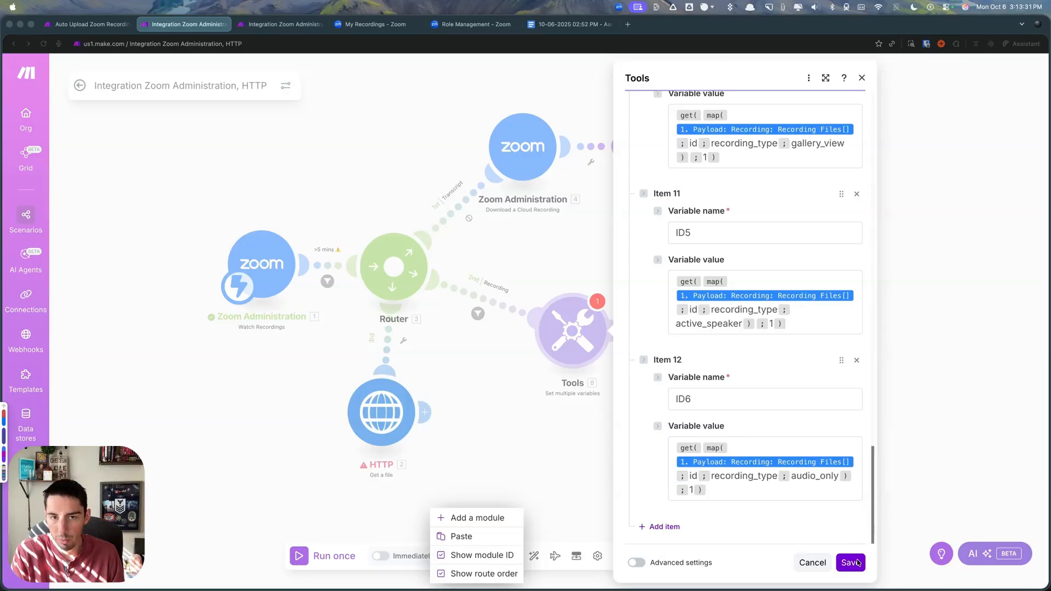
{"action": "left_click", "coordinate": [851, 562]}
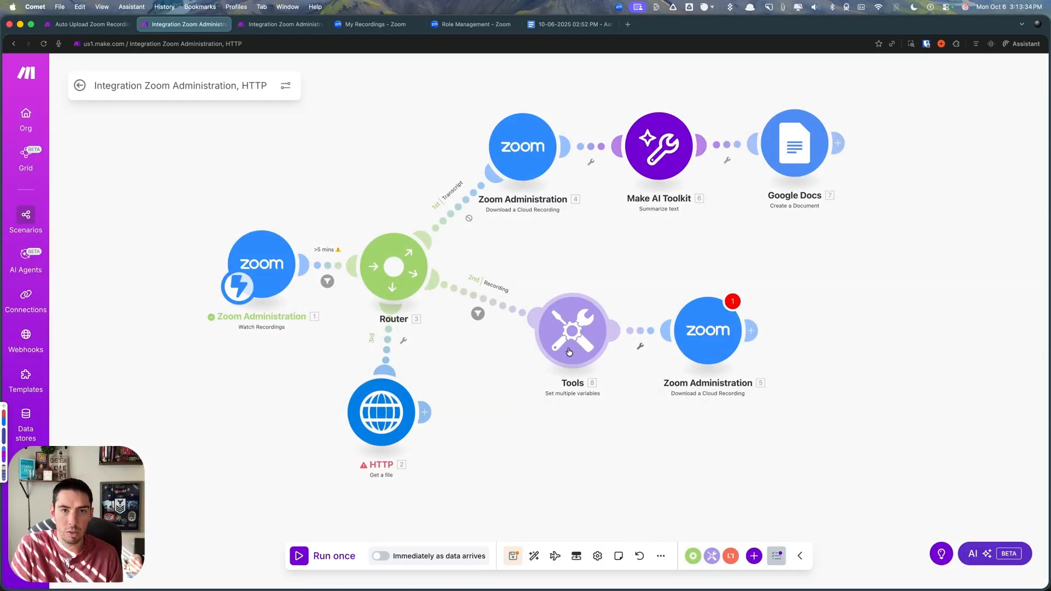
- Unlink the Zoom download module from Tools, and run the scenario once to inspect the Tools output
{"action": "right_click", "coordinate": [643, 334]}
{"action": "left_click", "coordinate": [669, 361]}
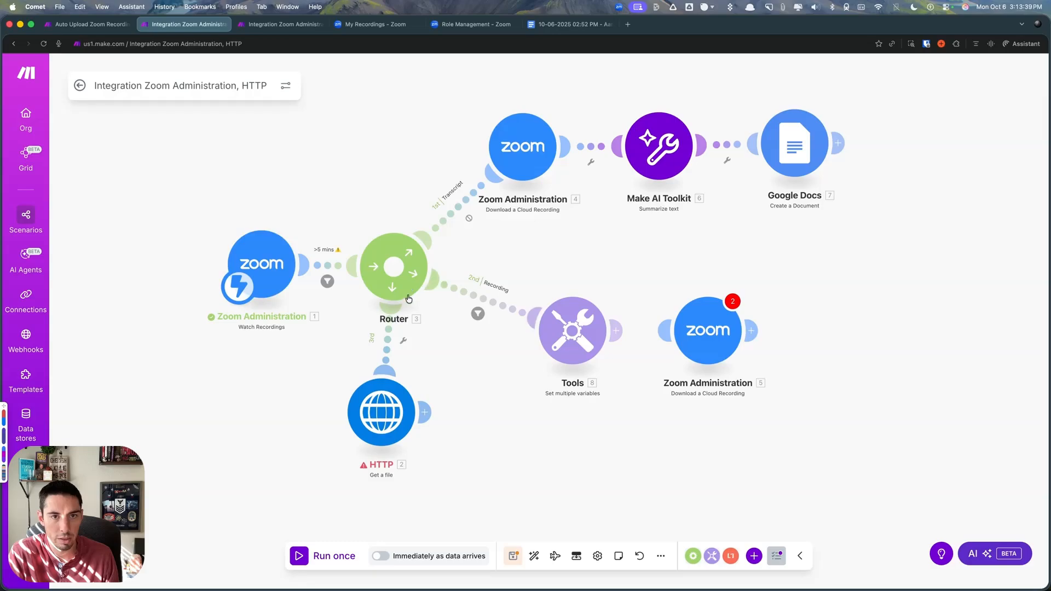
{"action": "left_click", "coordinate": [349, 554]}
{"action": "left_click", "coordinate": [537, 561]}
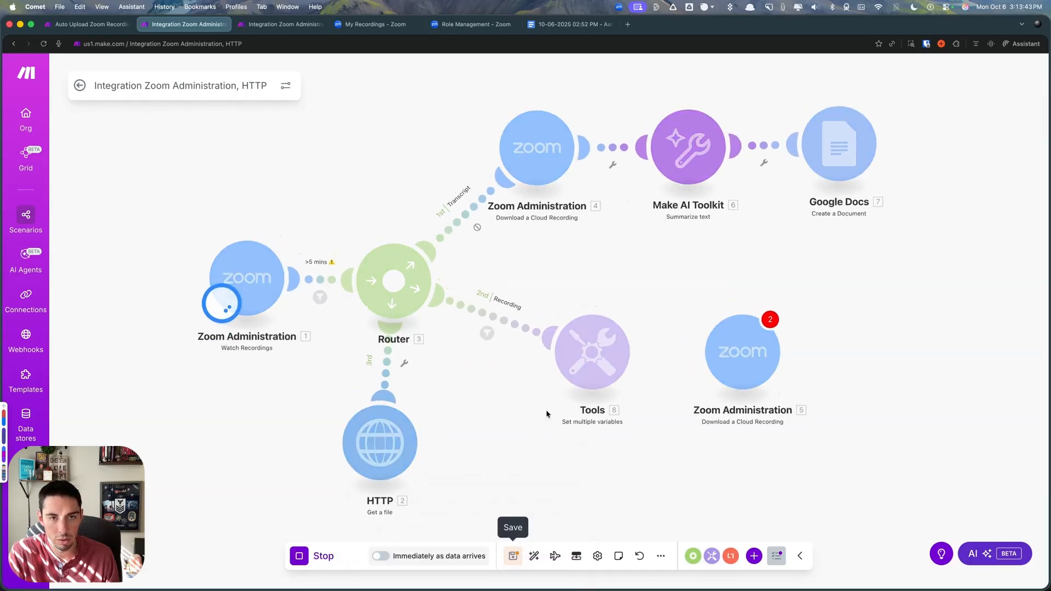
{"action": "left_click", "coordinate": [641, 320]}
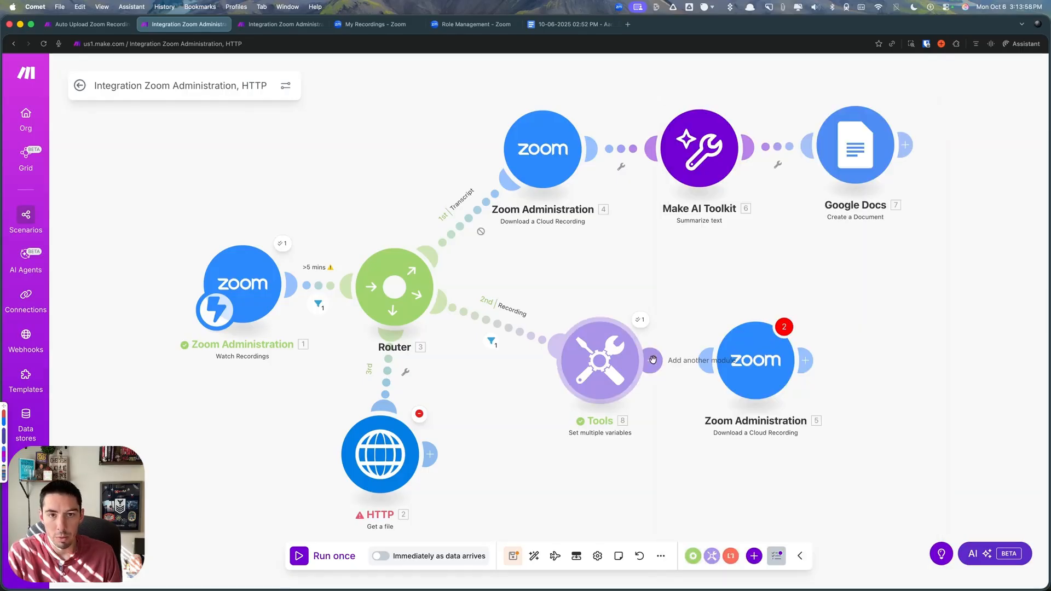
- Link Tools back to the Zoom download module and start its Download URL with an ifempty function taking variable 1 as first value
{"action": "left_click_drag", "start_coordinate": [651, 361], "coordinate": [720, 361]}
{"action": "left_click", "coordinate": [744, 376]}
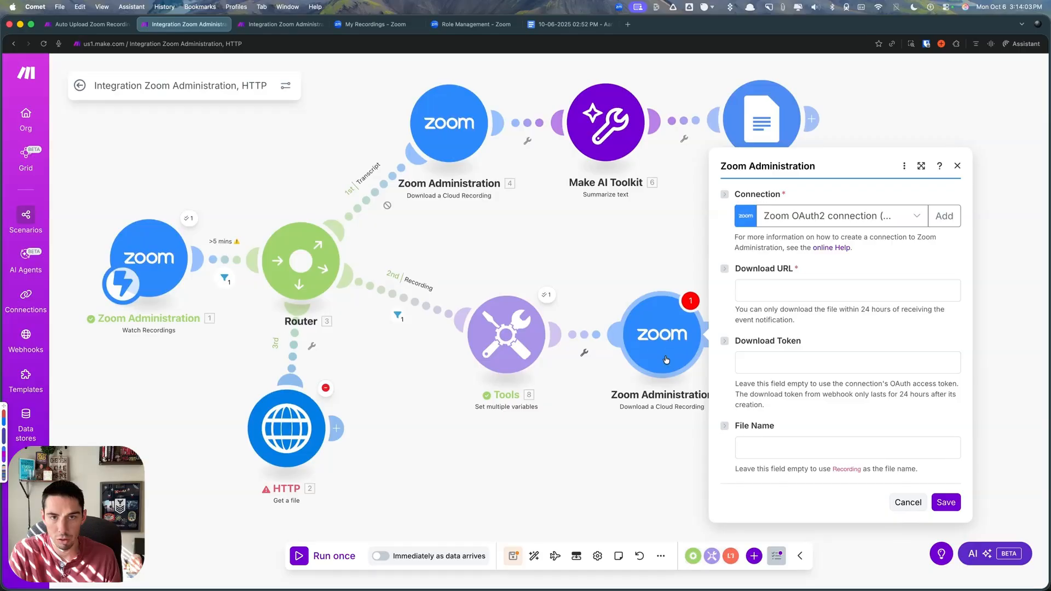
{"action": "left_click", "coordinate": [747, 290]}
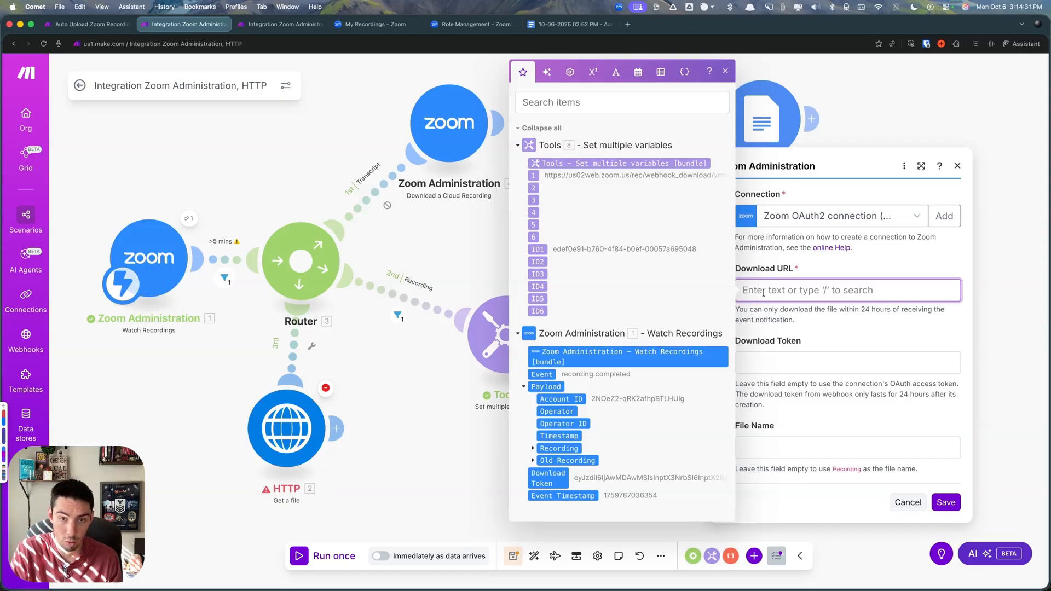
{"action": "type", "text": "ifempty("}
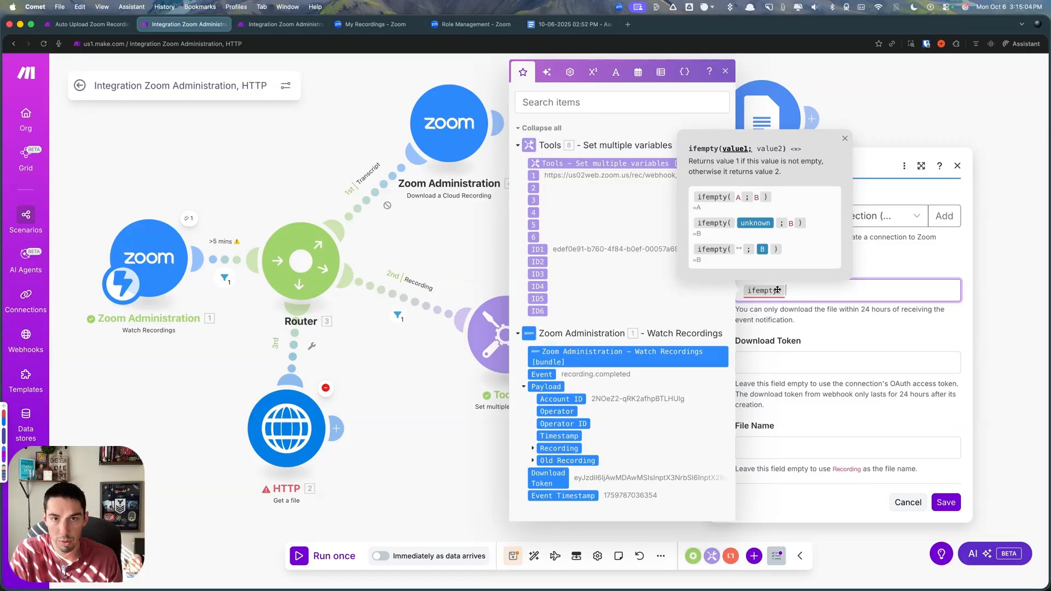
{"action": "left_click", "coordinate": [580, 176]}
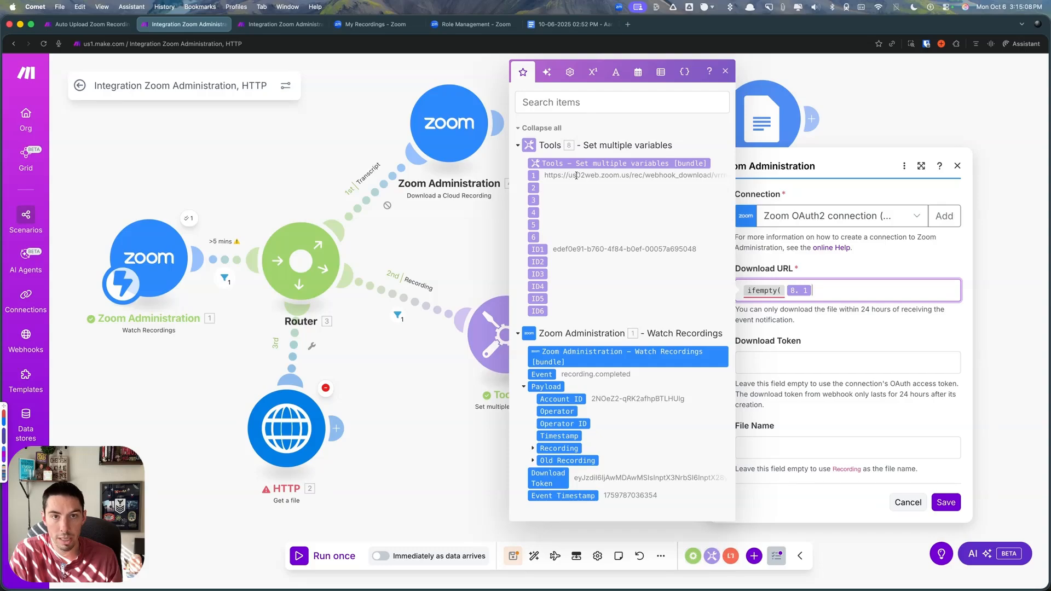
{"action": "type", "text": ";"}
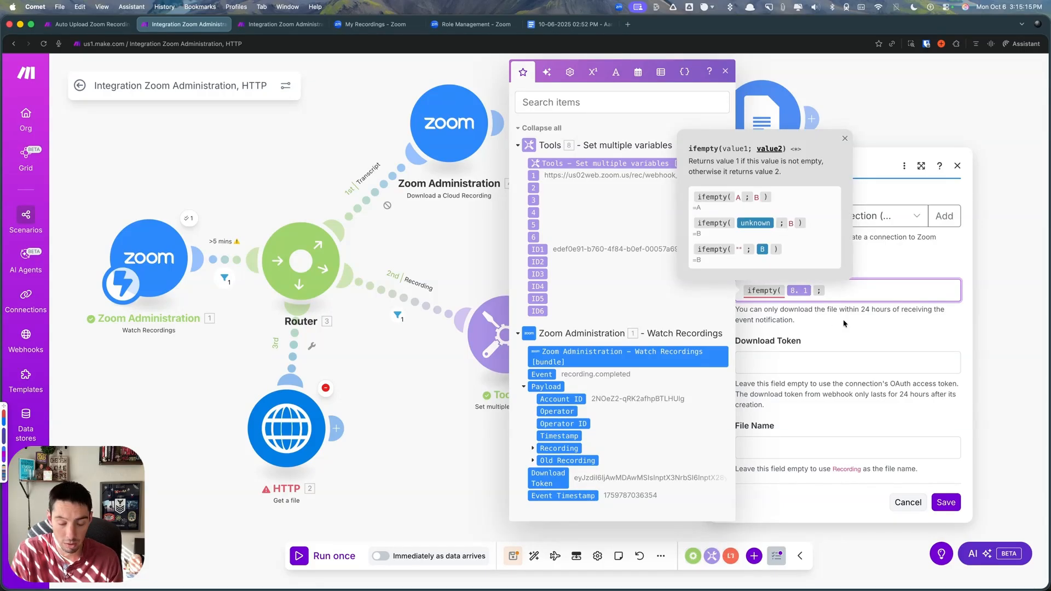
- Nest two further ifempty functions in the Download URL formula, using variable 2 and variable 3 as their first values
{"action": "type", "text": "ifempty("}
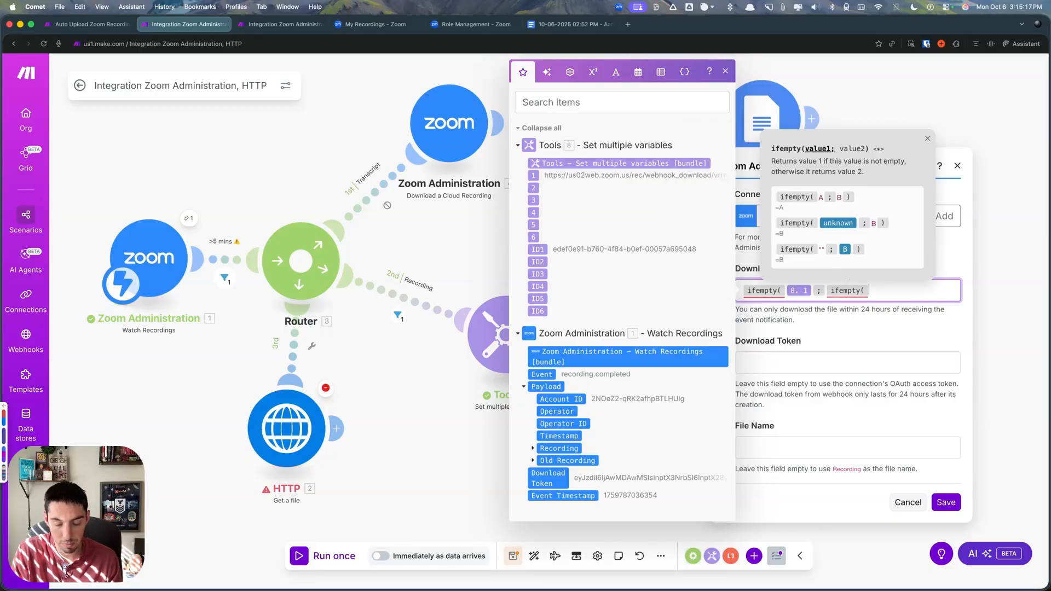
{"action": "left_click", "coordinate": [533, 188]}
{"action": "type", "text": "; "}
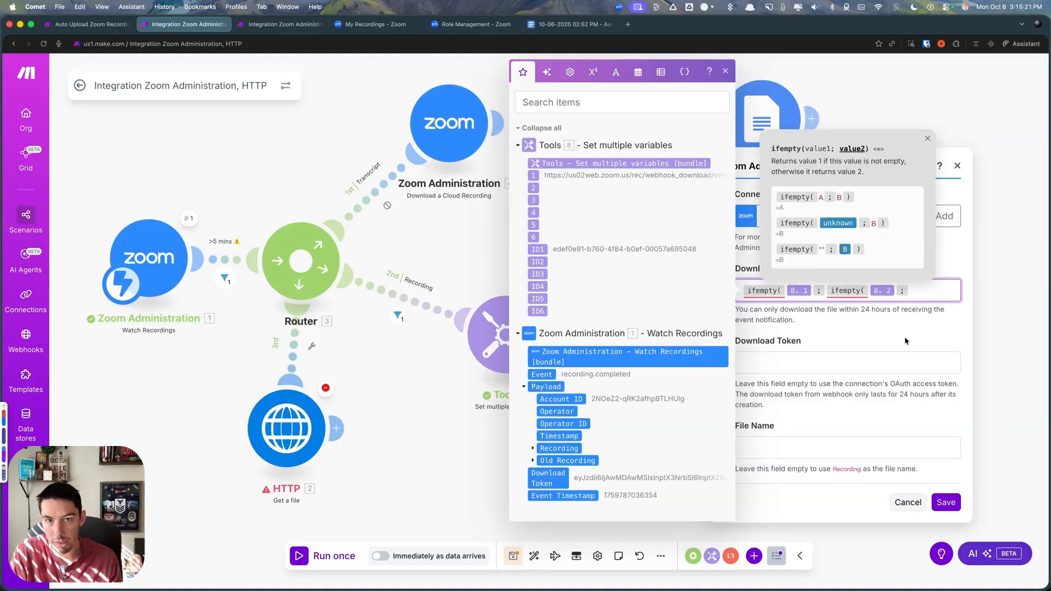
{"action": "type", "text": "ifempty("}
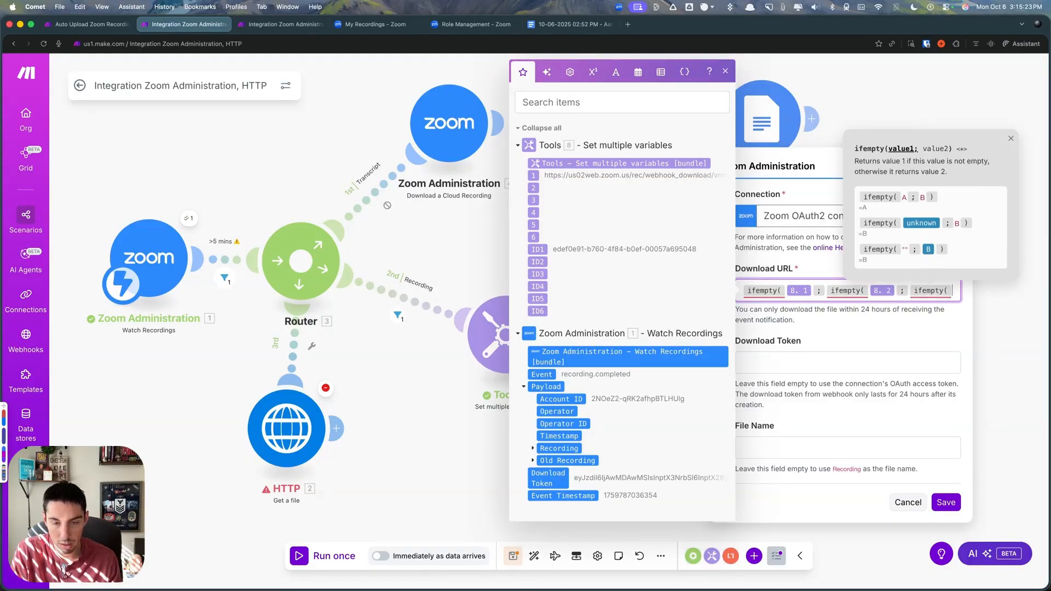
{"action": "left_click", "coordinate": [531, 201]}
{"action": "type", "text": ";"}
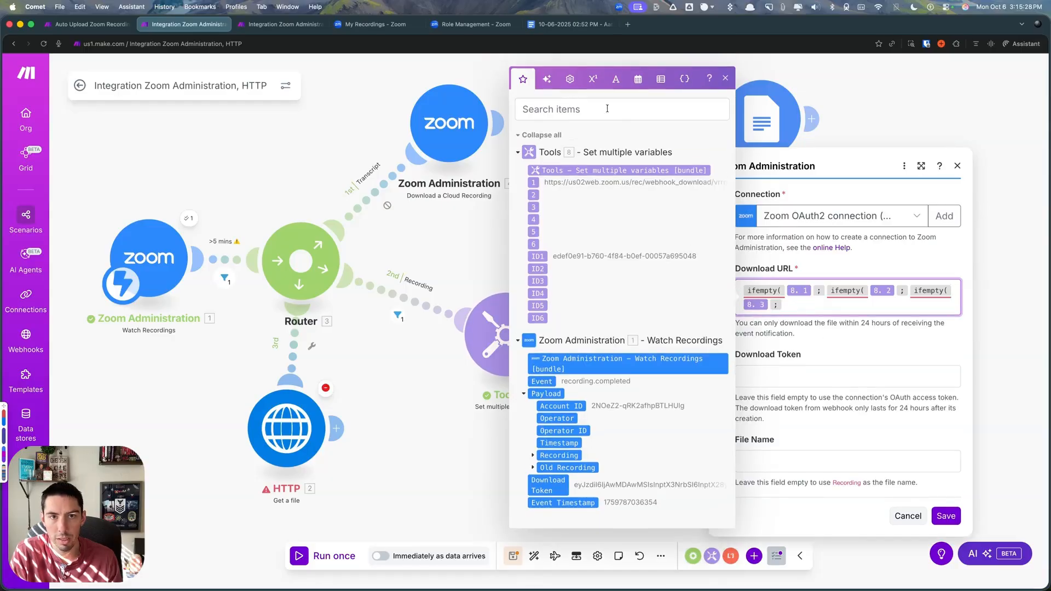
- Nest two further ifempty functions in the Download URL formula, using variable 4 and variable 5 as their first values
{"action": "left_click", "coordinate": [570, 79]}
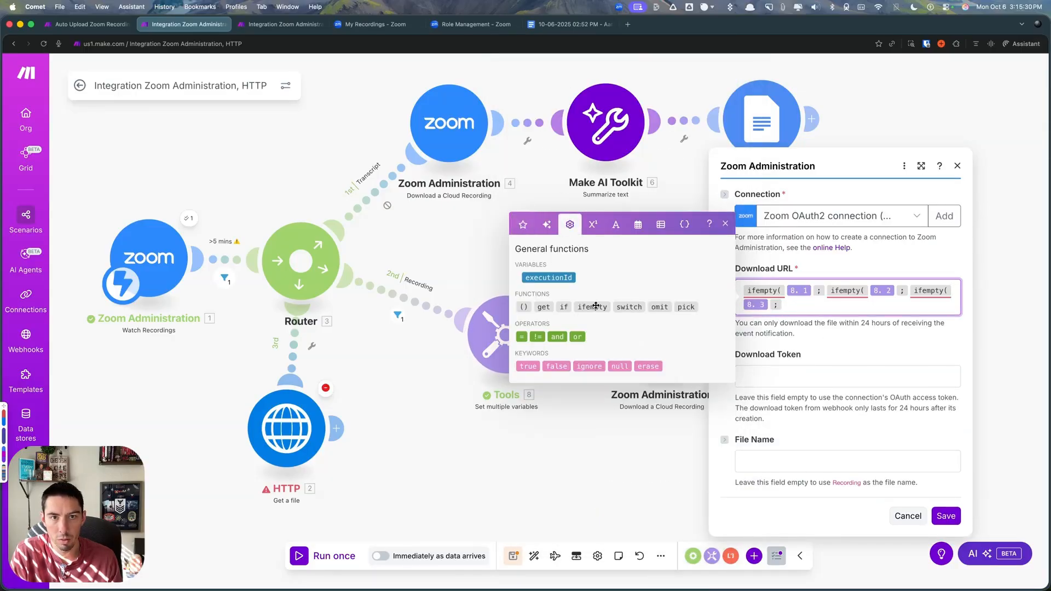
{"action": "left_click", "coordinate": [595, 307]}
{"action": "key", "text": "BackSpace"}
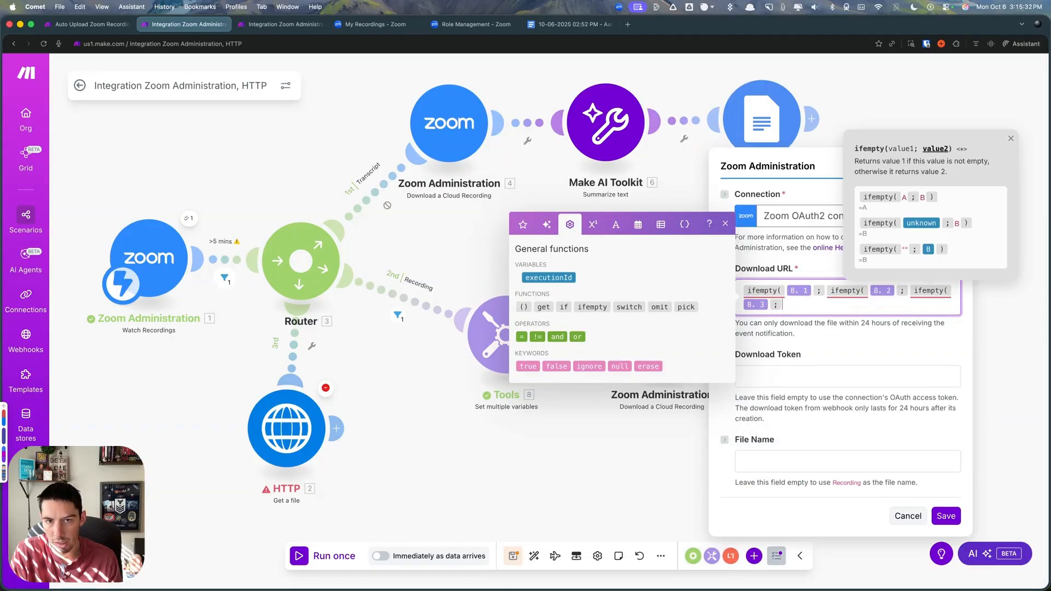
{"action": "type", "text": "ifempty("}
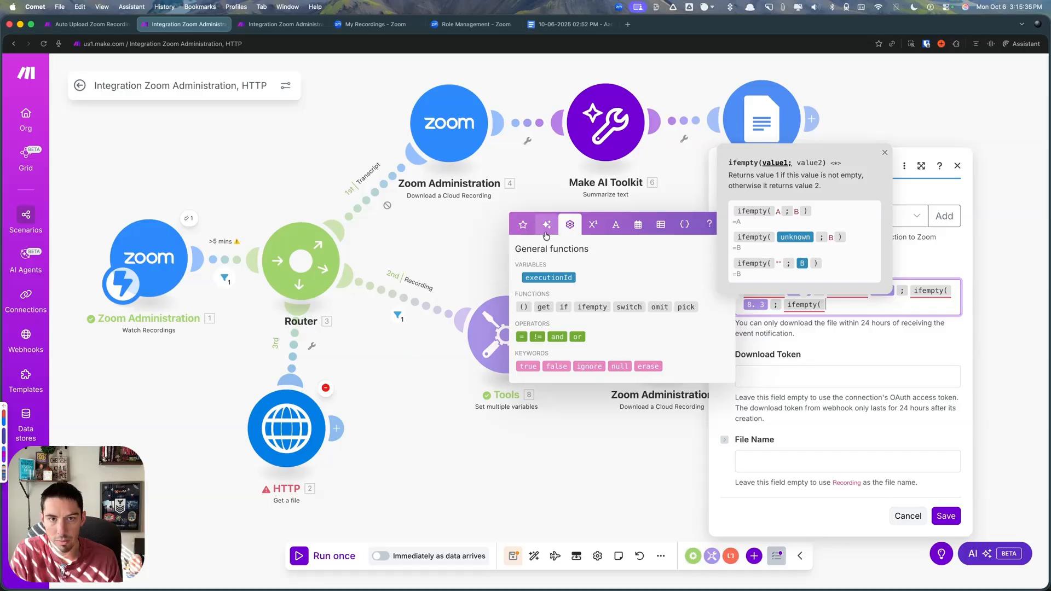
{"action": "left_click", "coordinate": [523, 224]}
{"action": "left_click", "coordinate": [532, 219]}
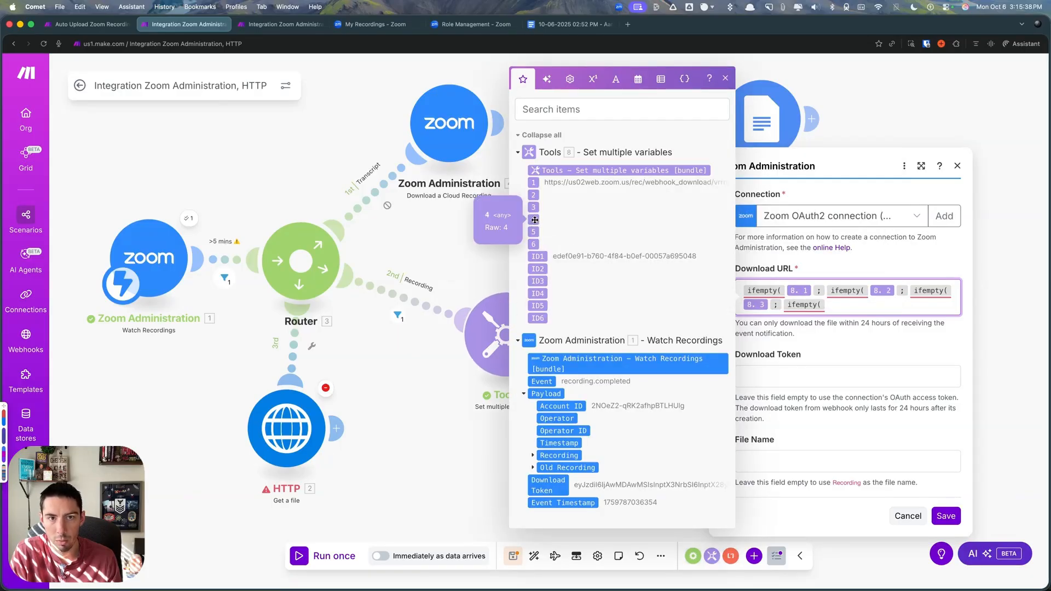
{"action": "type", "text": "; ifempty"}
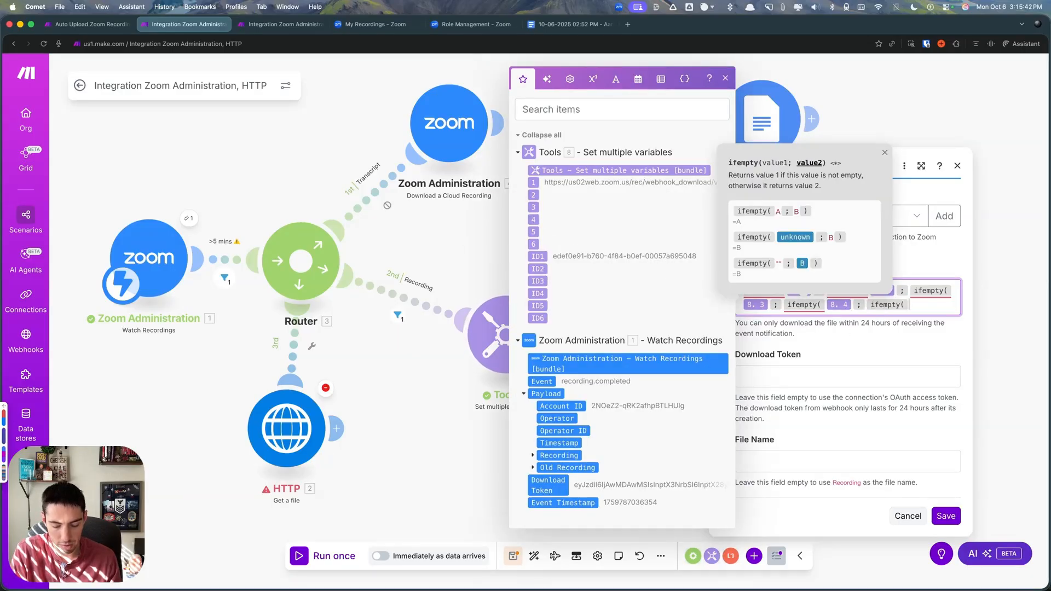
{"action": "type", "text": "("}
{"action": "left_click", "coordinate": [533, 231]}
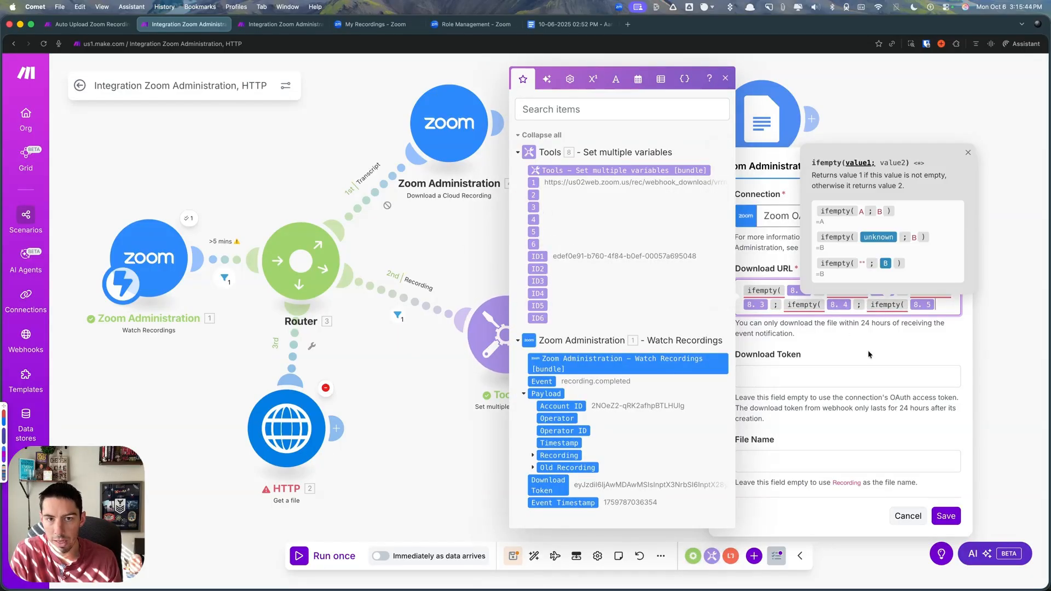
- Nest a final ifempty function with variable 6 in the Download URL formula and add closing parentheses for all six functions
{"action": "type", "text": ";ifempty("}
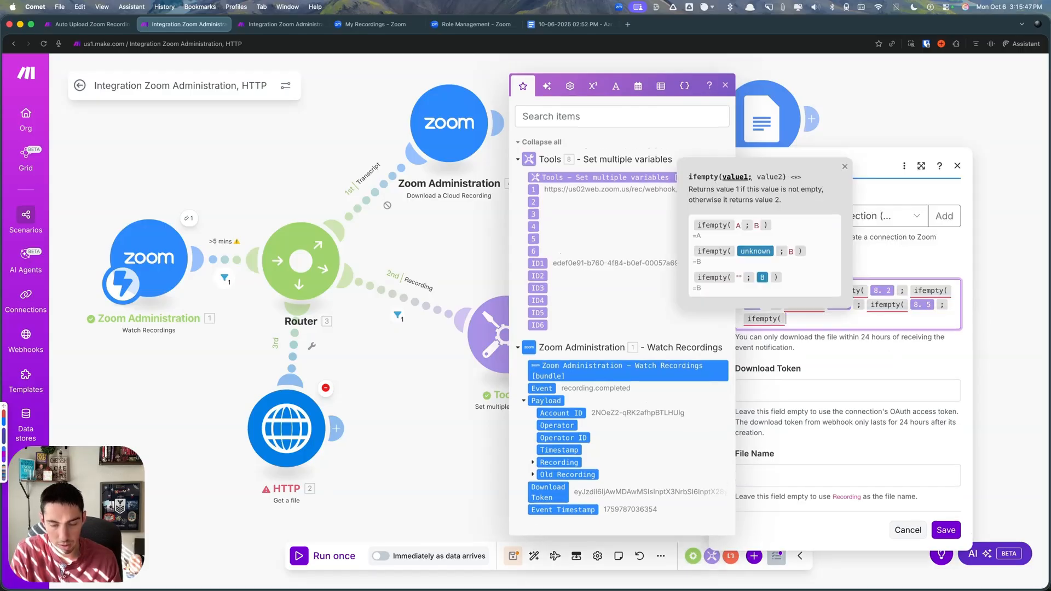
{"action": "left_click", "coordinate": [532, 249]}
{"action": "type", "text": ") "}
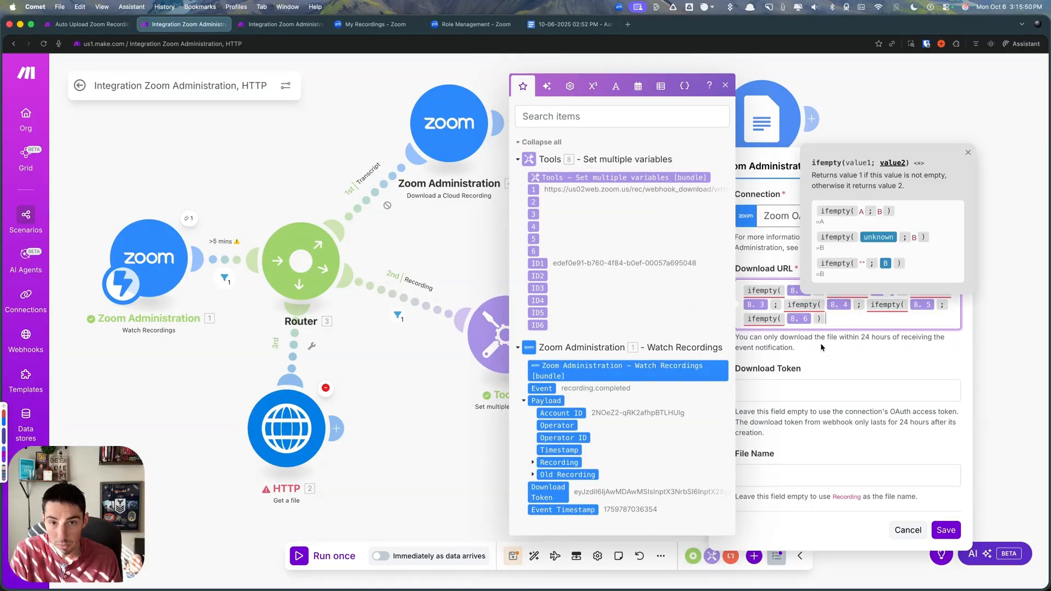
{"action": "type", "text": ") ) ) ) "}
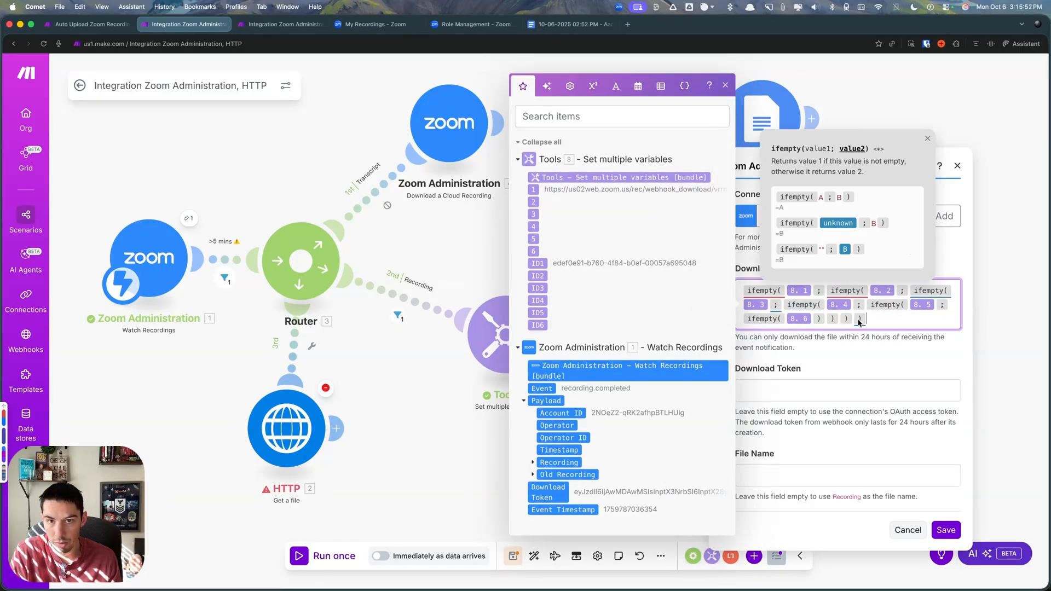
{"action": "type", "text": ")"}
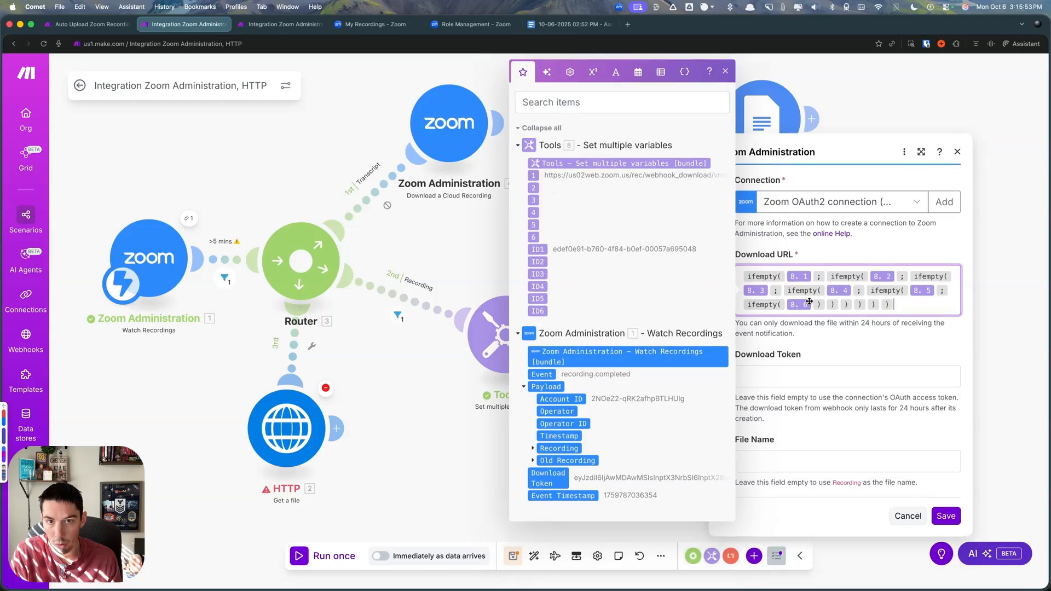
- Map the Watch Recordings trigger's Download Token into the Download Token field and save the Zoom download module
{"action": "left_click", "coordinate": [873, 356]}
{"action": "left_click", "coordinate": [777, 374]}
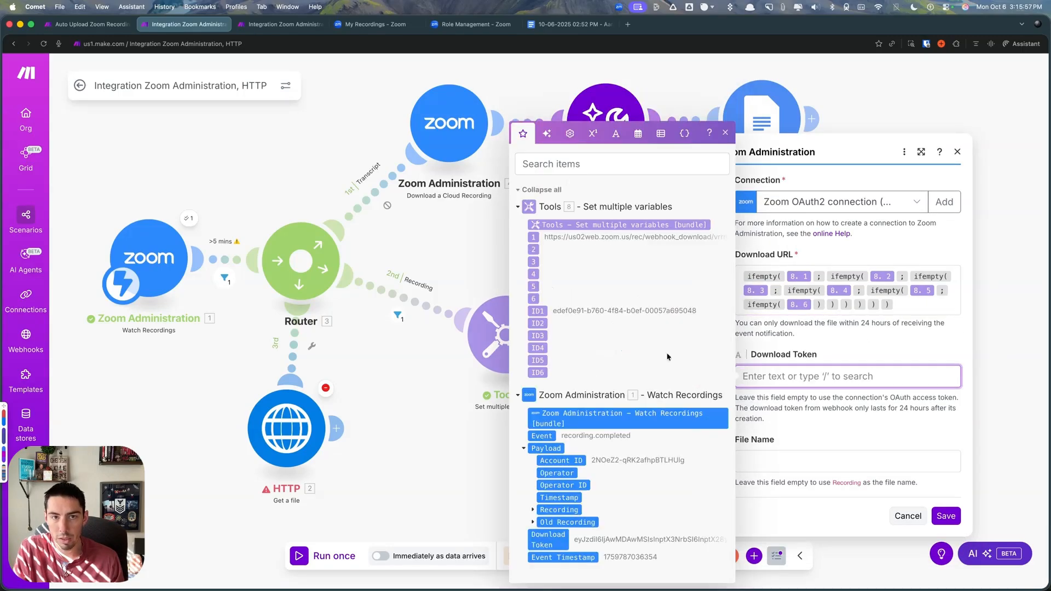
{"action": "left_click", "coordinate": [548, 539]}
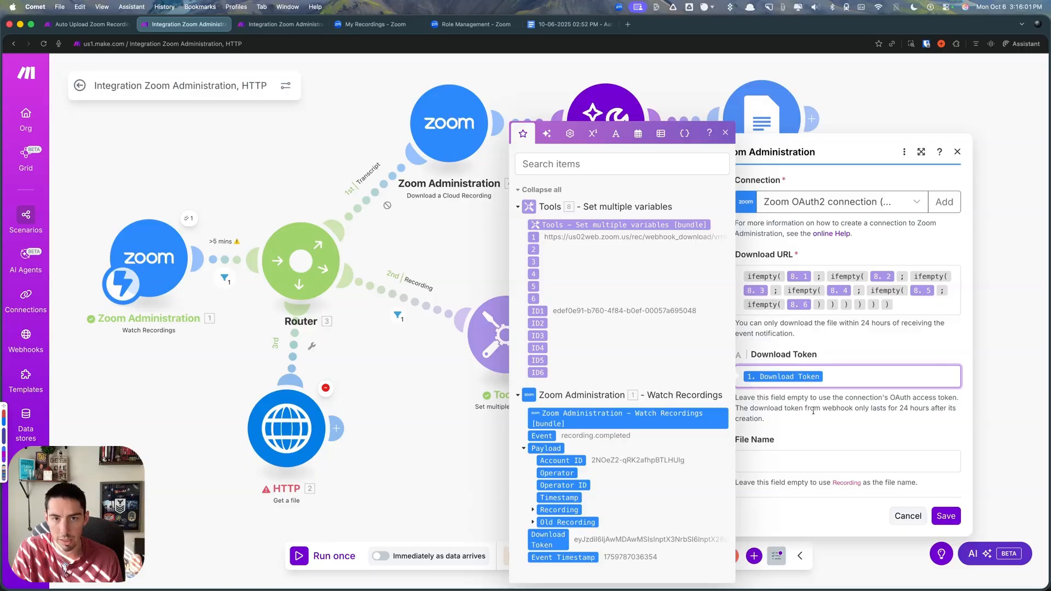
{"action": "left_click", "coordinate": [780, 463]}
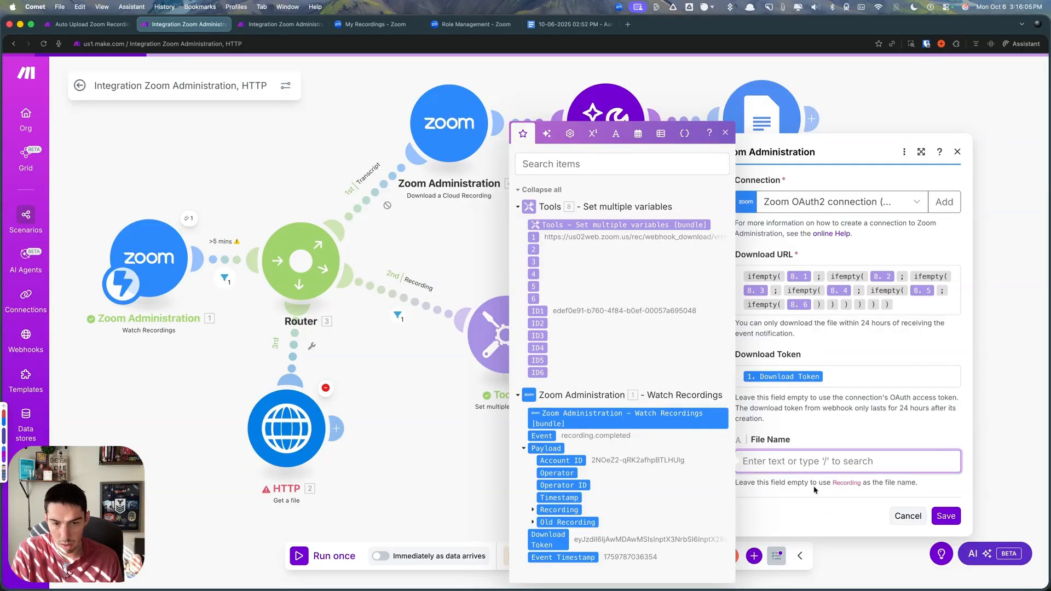
{"action": "type", "text": "j"}
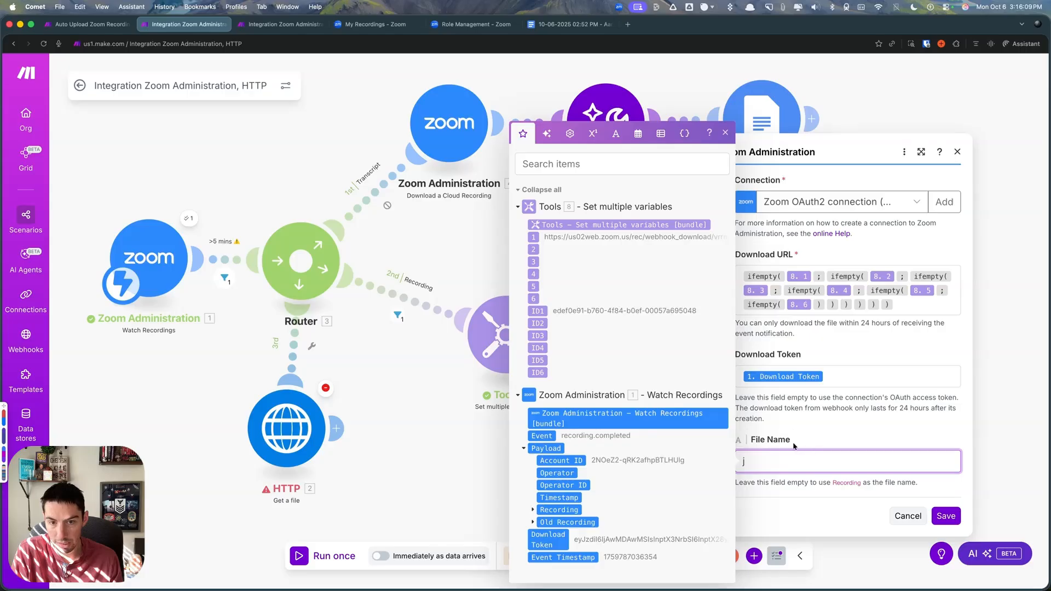
{"action": "left_click", "coordinate": [946, 516]}
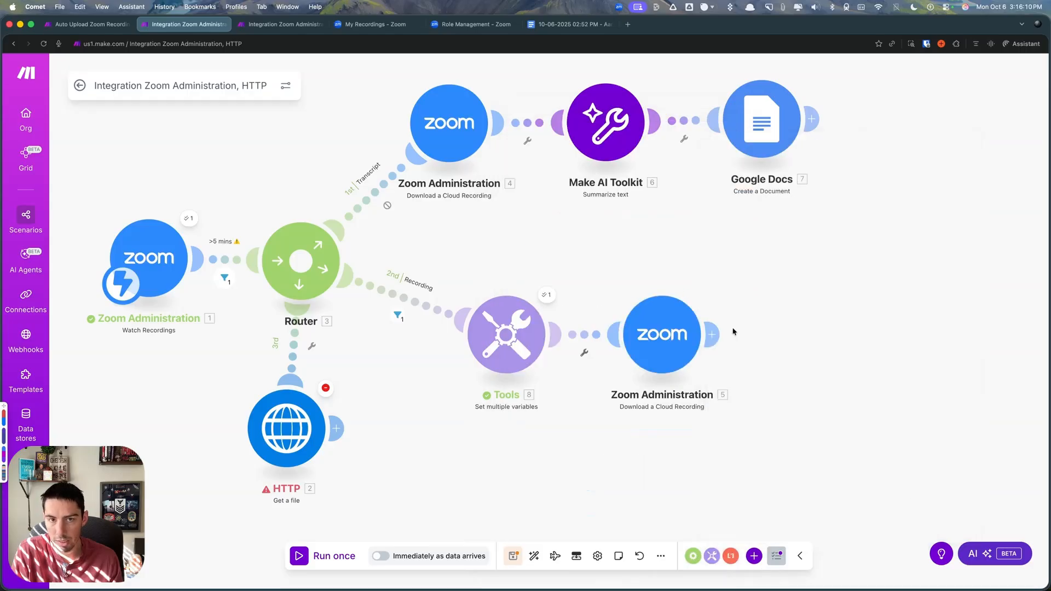
- Copy the File Name formula from the transcript download module into the File Name of the Zoom download module after Tools
{"action": "left_click", "coordinate": [458, 137]}
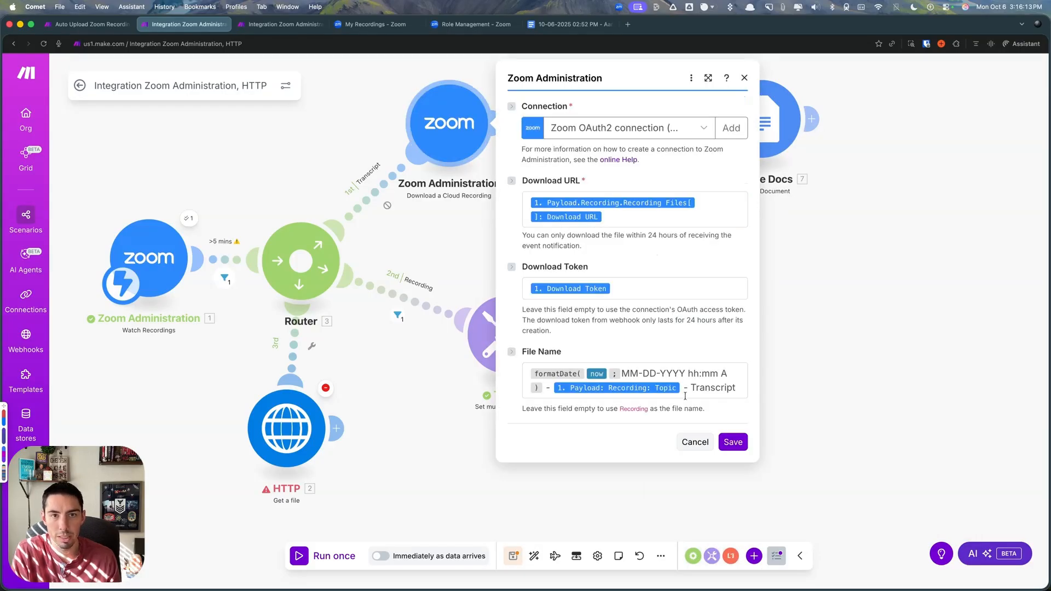
{"action": "left_click", "coordinate": [684, 395]}
{"action": "triple_click", "coordinate": [706, 387]}
{"action": "key", "text": "super+c"}
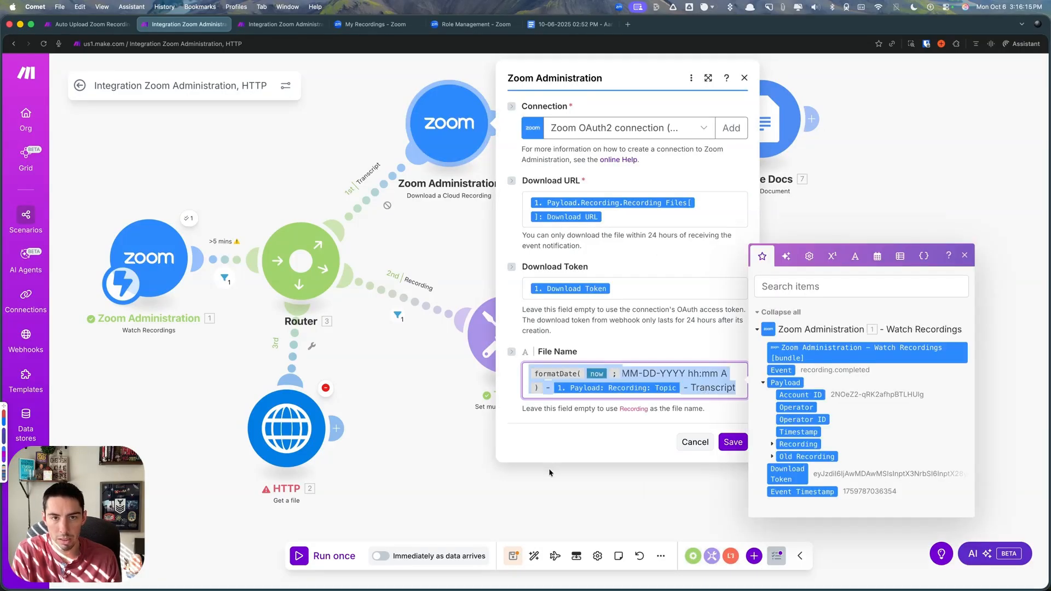
{"action": "left_click", "coordinate": [452, 461]}
{"action": "left_click", "coordinate": [667, 383]}
{"action": "left_click", "coordinate": [794, 461]}
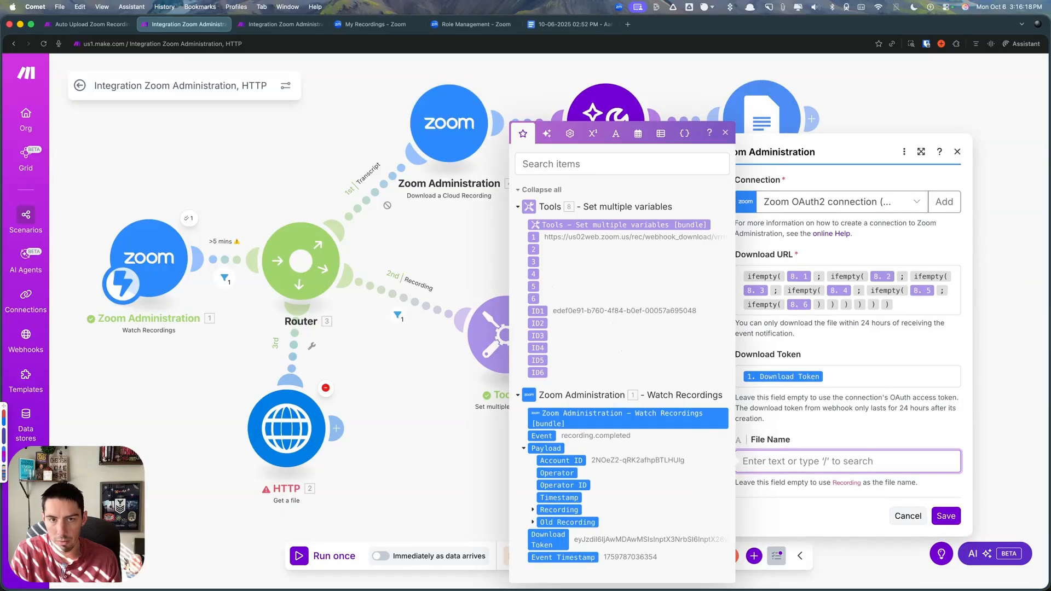
{"action": "key", "text": "super+v"}
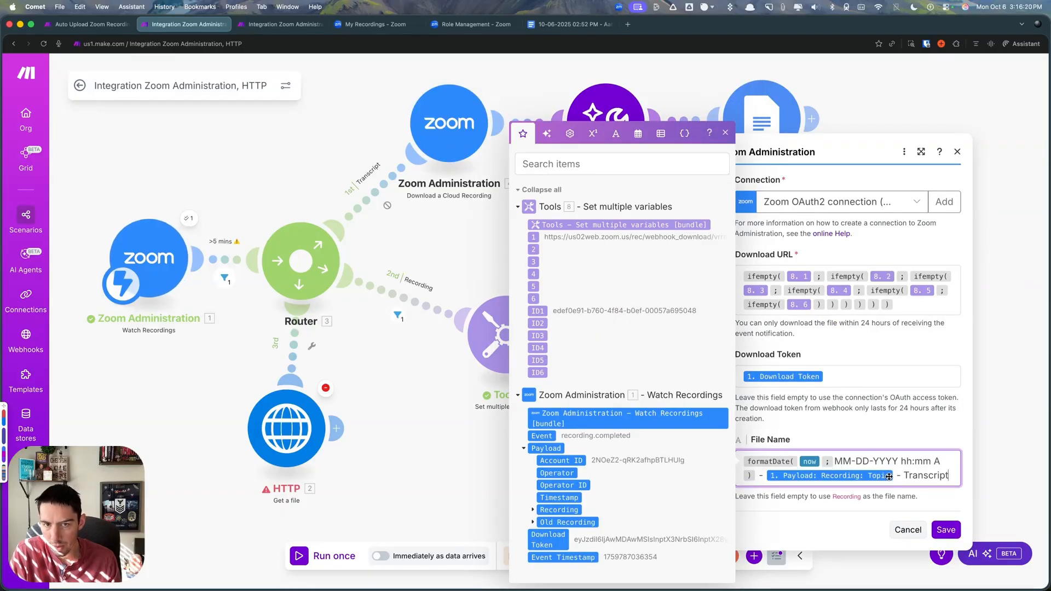
- Replace the word Transcript with Recording in the File Name formula, keeping the Recording Topic, and save the module
{"action": "left_click", "coordinate": [533, 509]}
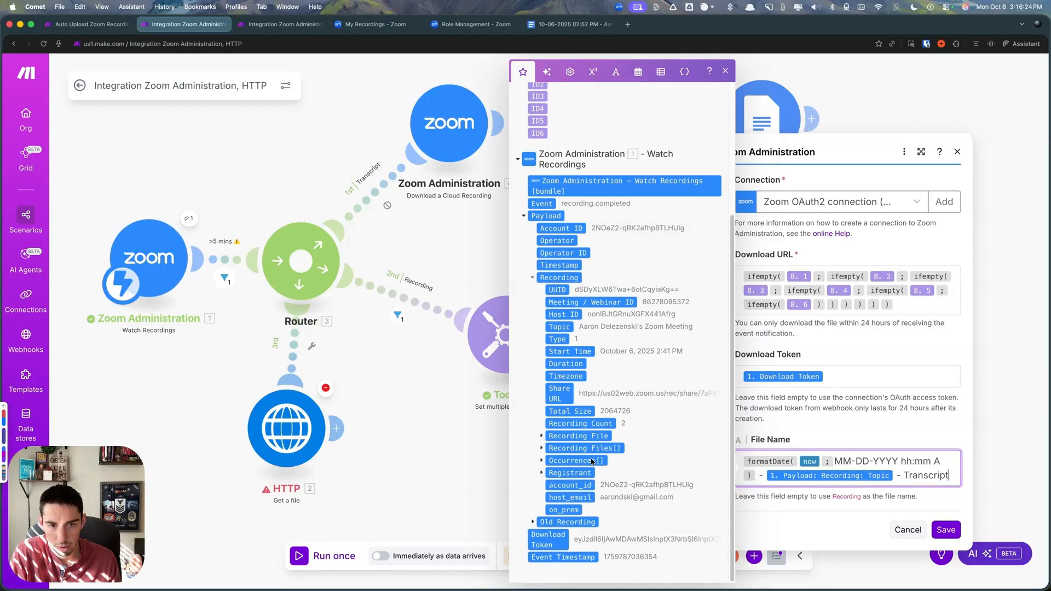
{"action": "scroll", "coordinate": [592, 461], "scroll_direction": "up", "scroll_amount": 1}
{"action": "left_click", "coordinate": [894, 475]}
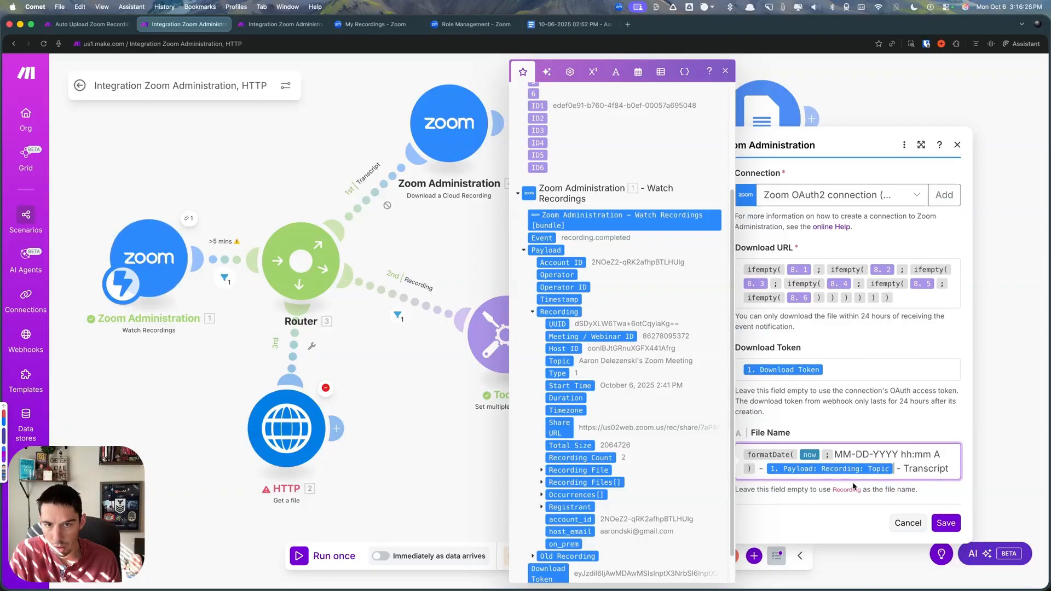
{"action": "key", "text": "BackSpace"}
{"action": "left_click", "coordinate": [563, 362]}
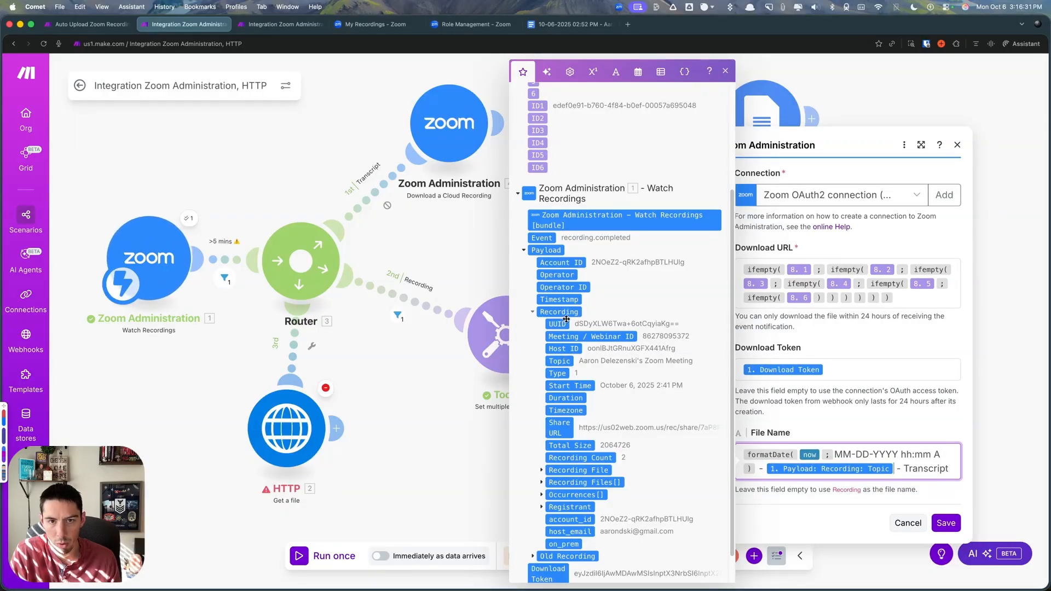
{"action": "double_click", "coordinate": [924, 468]}
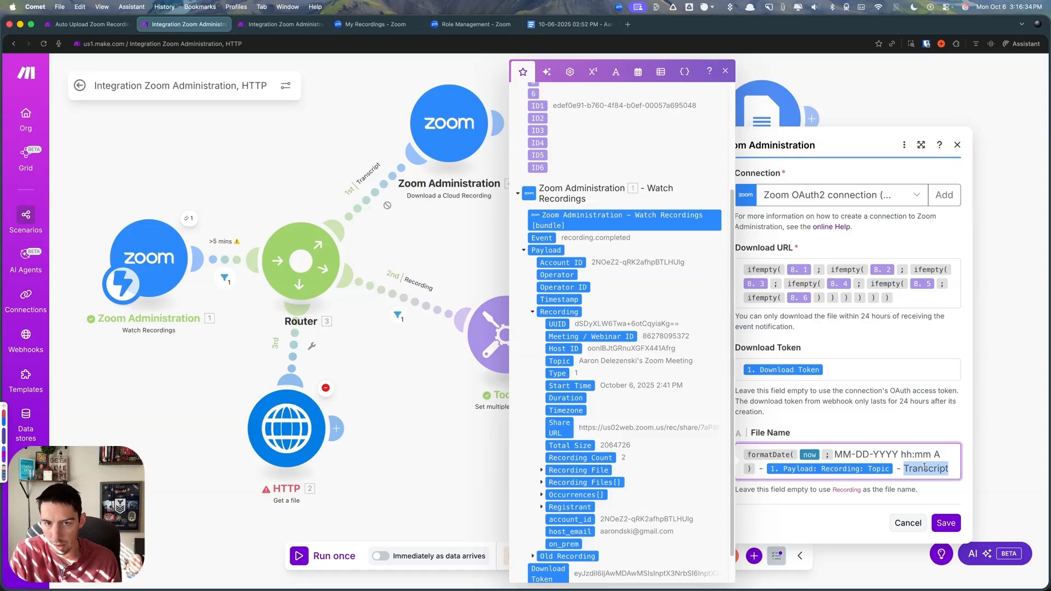
{"action": "type", "text": "Reco"}
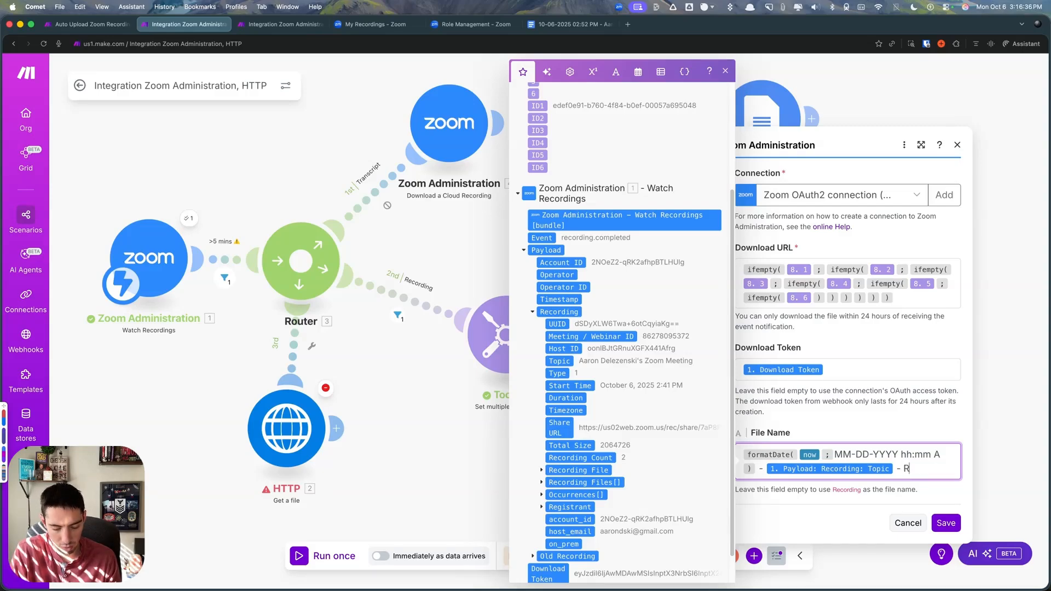
{"action": "type", "text": "rding"}
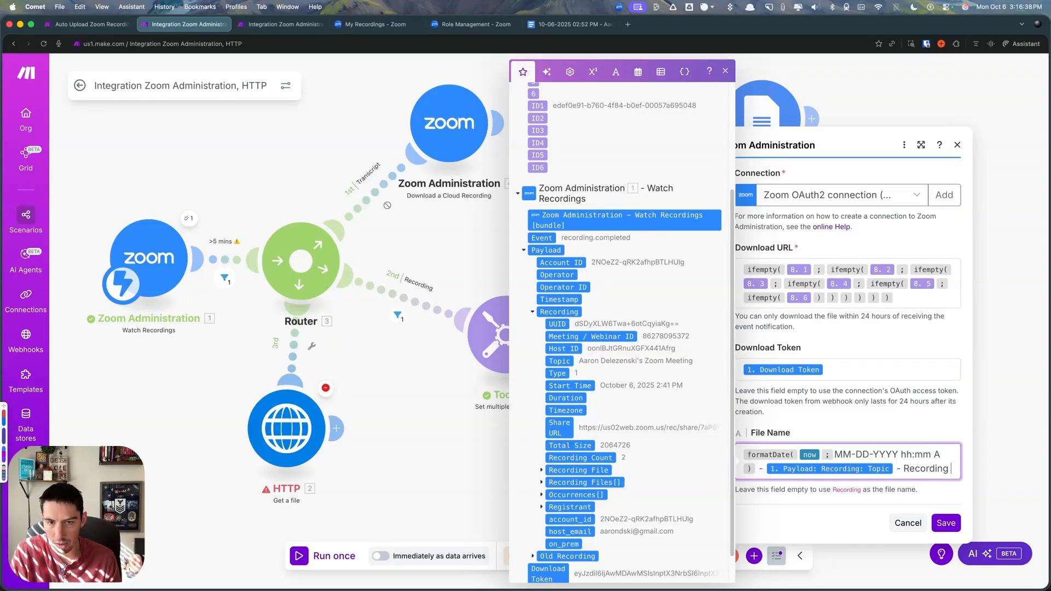
{"action": "left_click", "coordinate": [946, 522]}
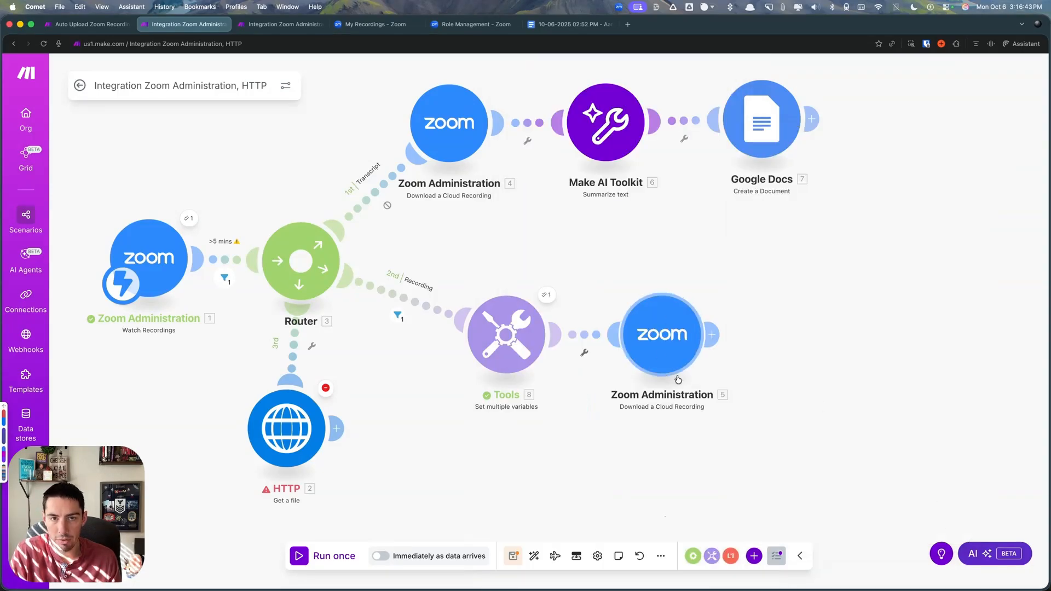
- Add a Google Drive Upload a File module after the Zoom download module on the Recording route
{"action": "scroll", "coordinate": [693, 463], "scroll_direction": "down", "scroll_amount": 1}
{"action": "left_click_drag", "start_coordinate": [751, 430], "coordinate": [737, 429]}
{"action": "left_click", "coordinate": [754, 556]}
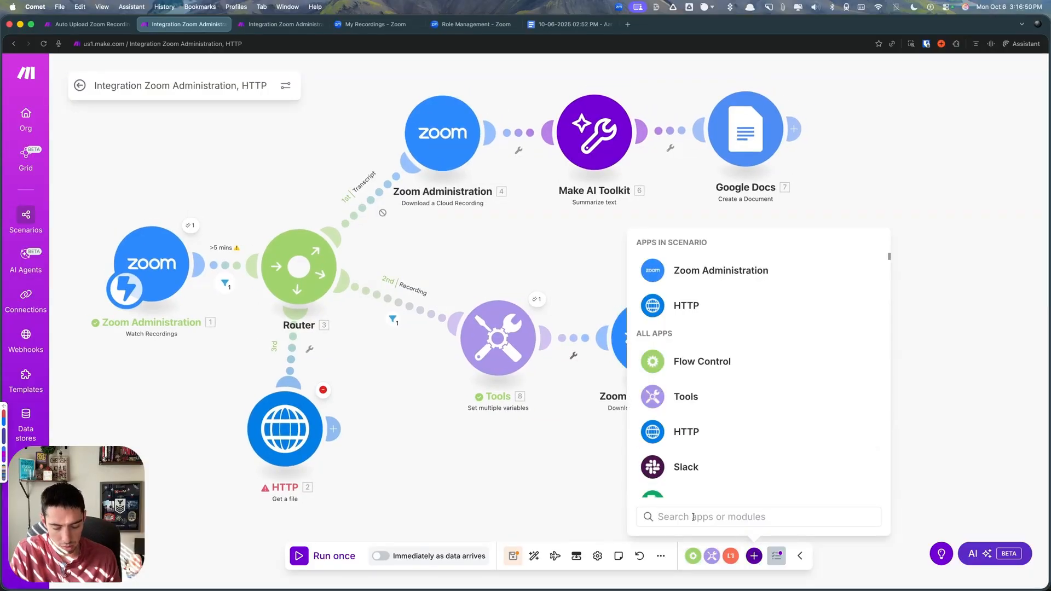
{"action": "type", "text": "dri"}
{"action": "left_click", "coordinate": [682, 293]}
{"action": "scroll", "coordinate": [679, 416], "scroll_direction": "down", "scroll_amount": 3}
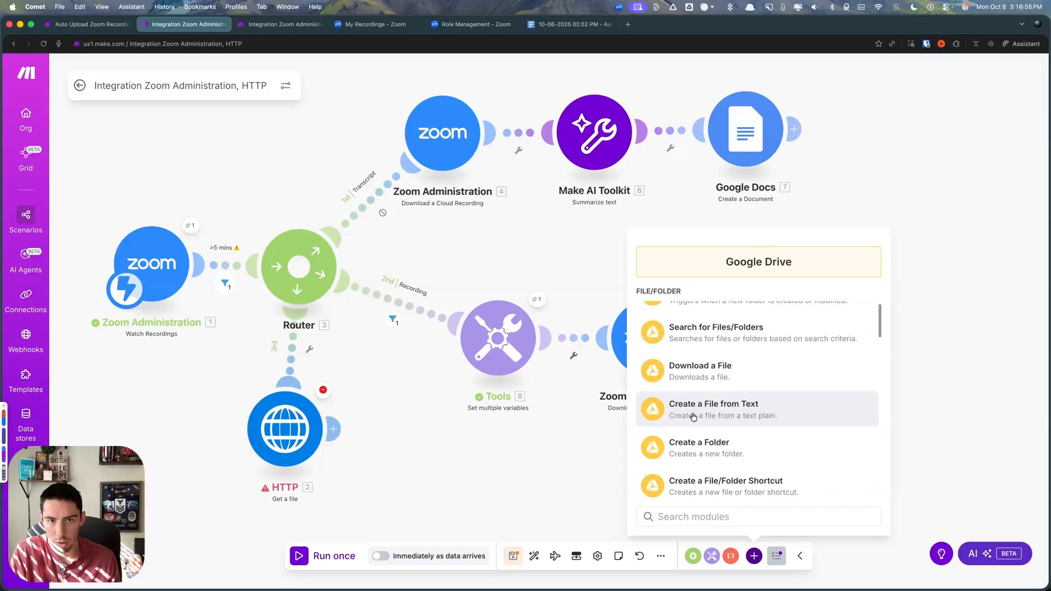
{"action": "scroll", "coordinate": [694, 415], "scroll_direction": "down", "scroll_amount": 3}
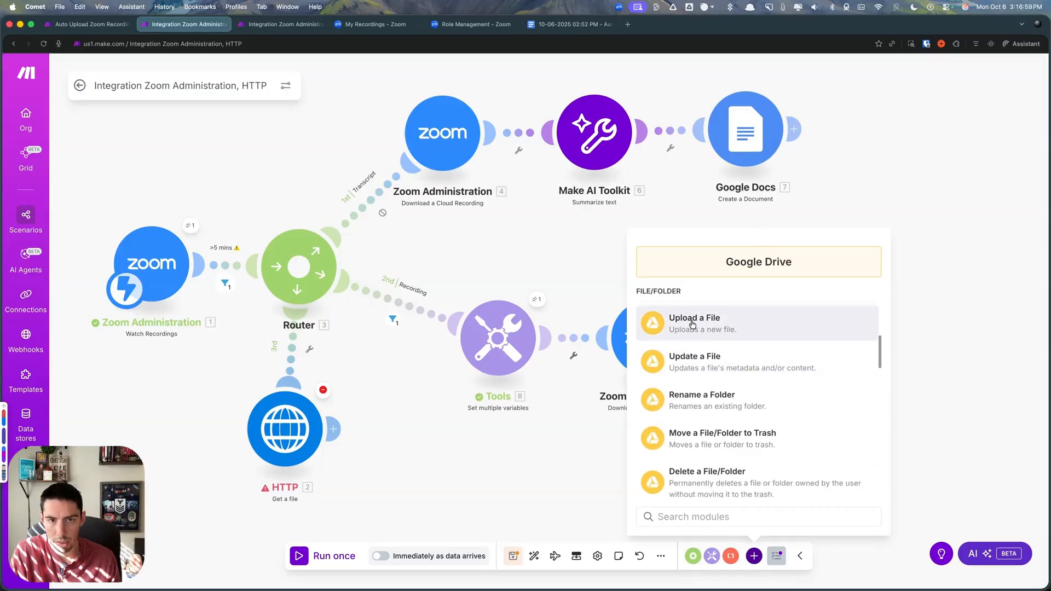
{"action": "left_click", "coordinate": [682, 326]}
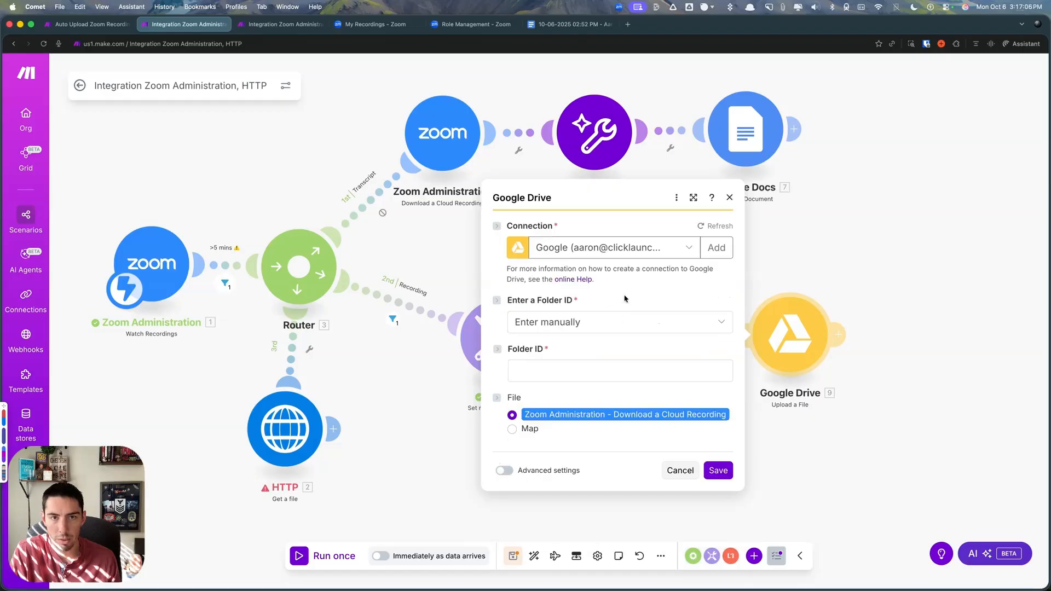
- Choose the Testing folder in My Drive from the list as upload location and set the File source to Map
{"action": "left_click", "coordinate": [535, 322]}
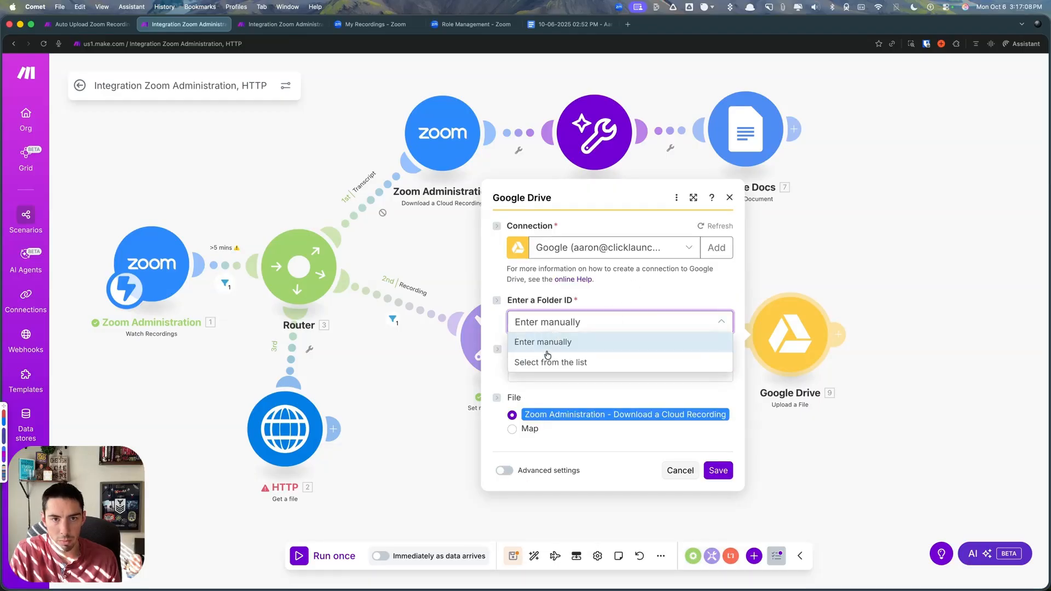
{"action": "left_click", "coordinate": [545, 359]}
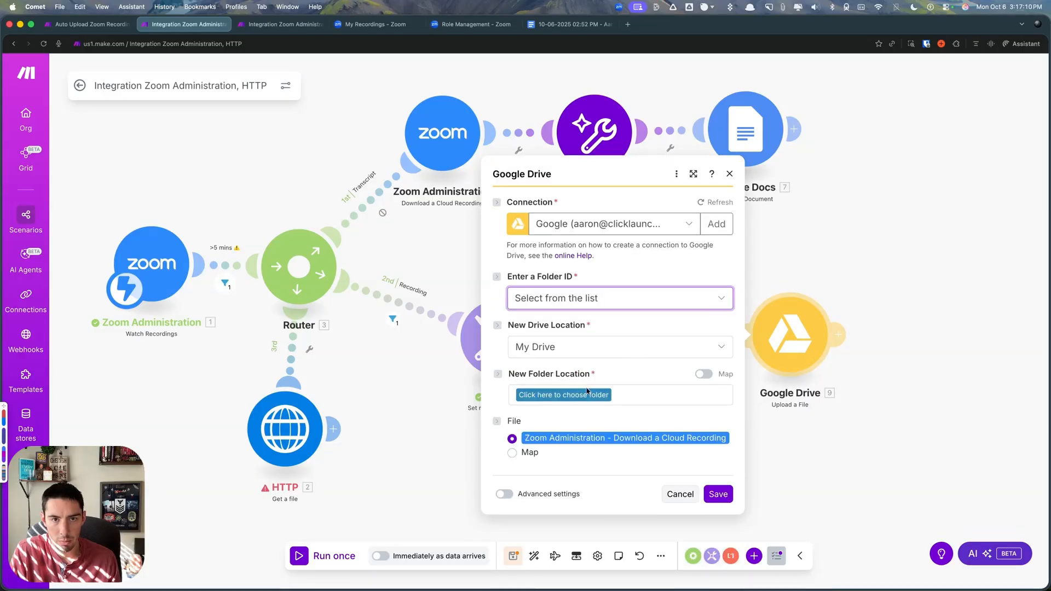
{"action": "left_click", "coordinate": [584, 398]}
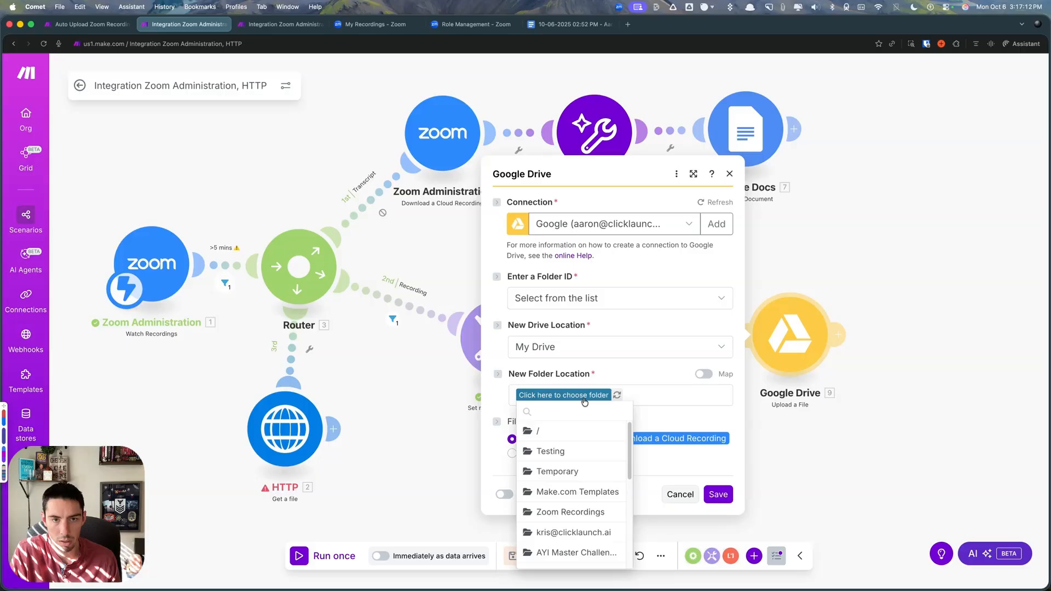
{"action": "left_click", "coordinate": [557, 452]}
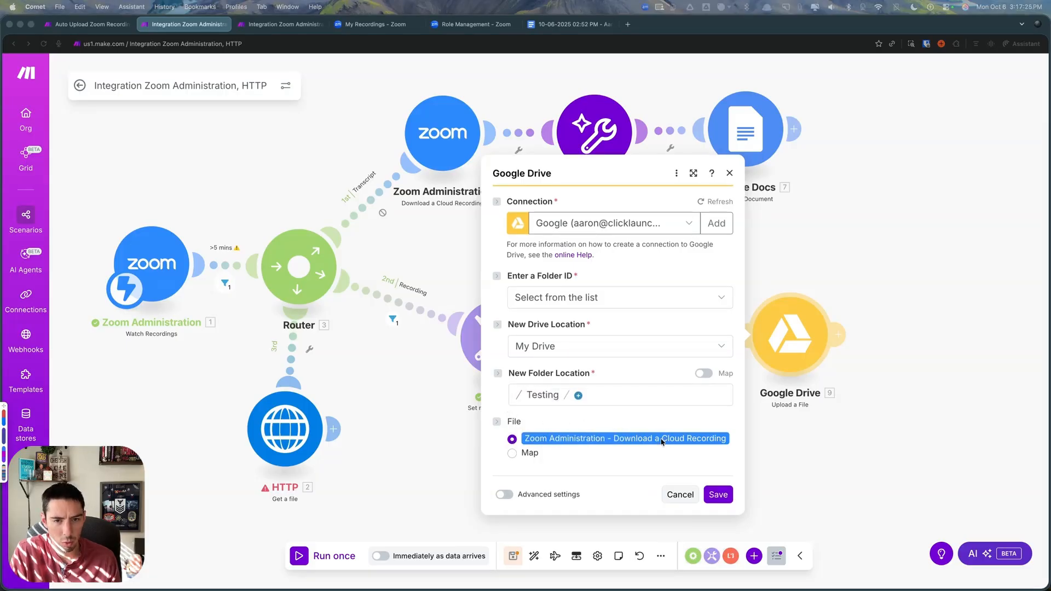
{"action": "left_click", "coordinate": [513, 454]}
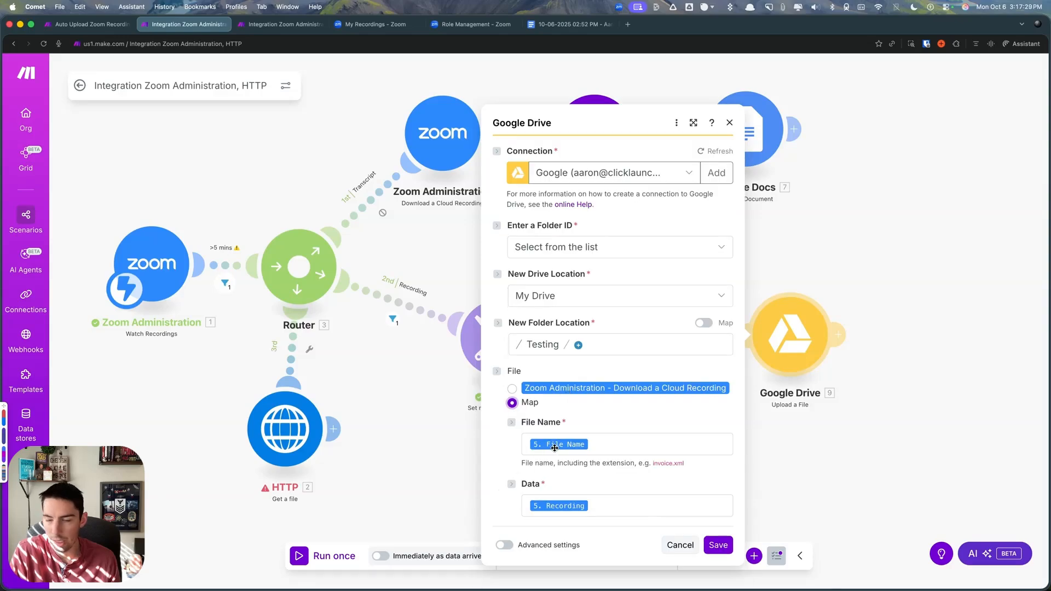
- Append the extension .mp4 to the mapped File Name in the Google Drive upload module and save it
{"action": "left_click", "coordinate": [549, 447]}
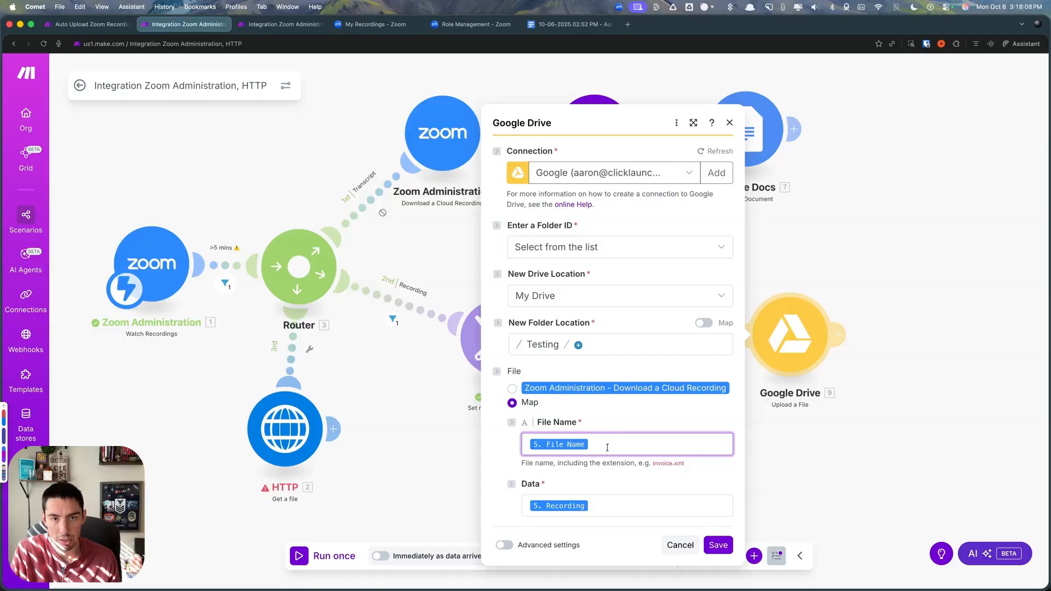
{"action": "type", "text": "mp4"}
{"action": "left_click", "coordinate": [608, 508]}
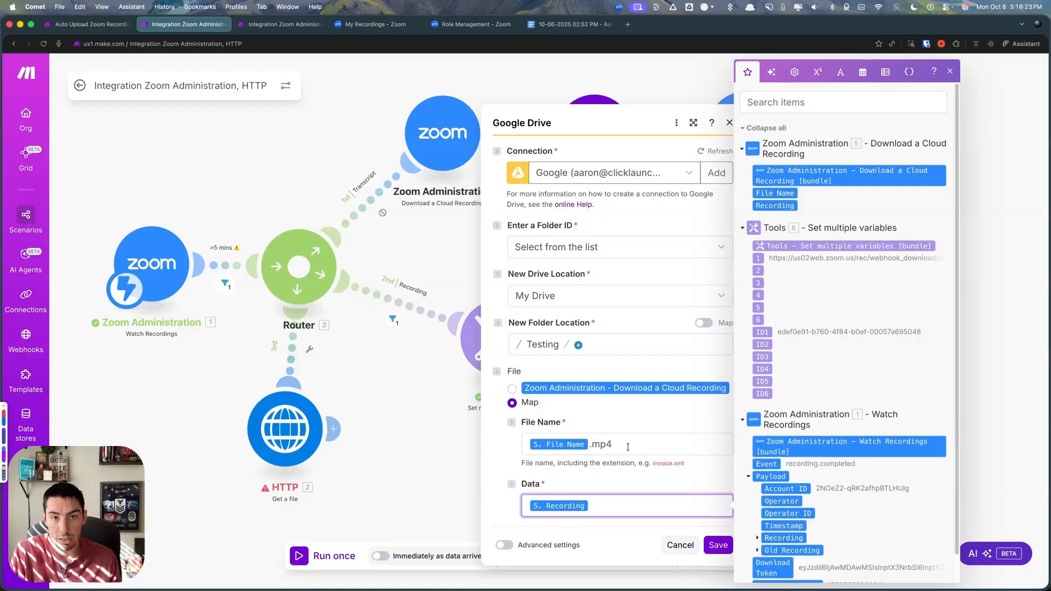
{"action": "left_click", "coordinate": [717, 545]}
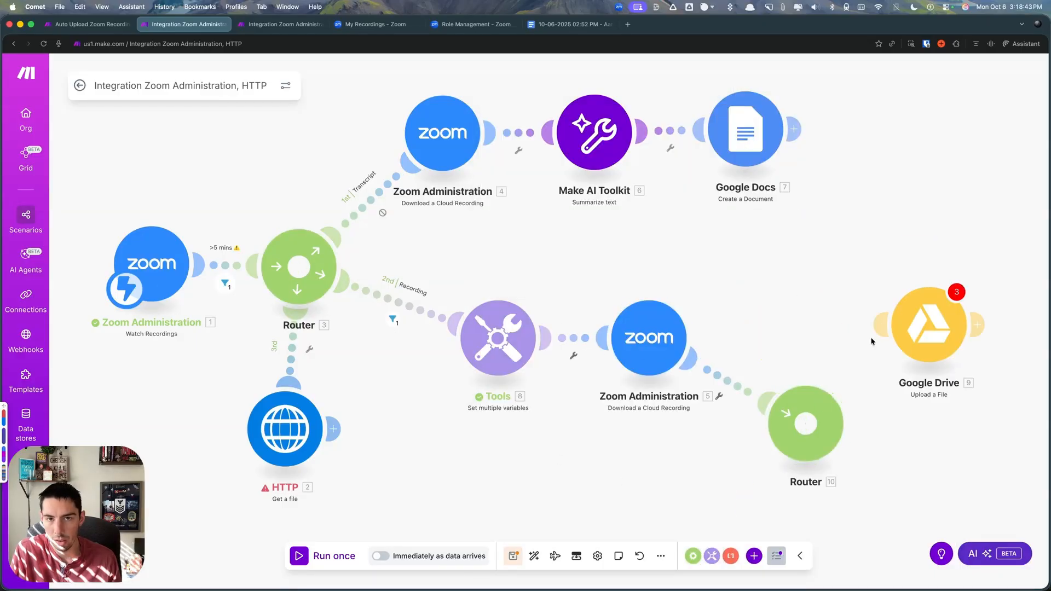
- Try a filter before the Google Drive module, using the Recording Type of Recording Files as the condition's value
{"action": "left_click", "coordinate": [881, 328]}
{"action": "left_click", "coordinate": [868, 375]}
{"action": "left_click", "coordinate": [671, 400]}
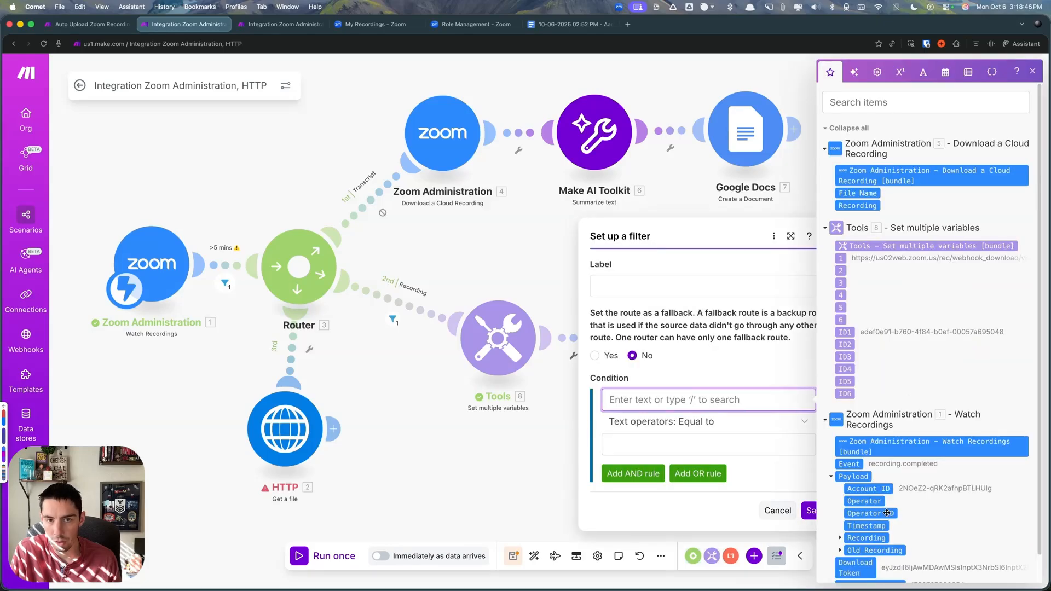
{"action": "scroll", "coordinate": [886, 512], "scroll_direction": "down", "scroll_amount": 2}
{"action": "left_click", "coordinate": [841, 510]}
{"action": "scroll", "coordinate": [858, 473], "scroll_direction": "down", "scroll_amount": 5}
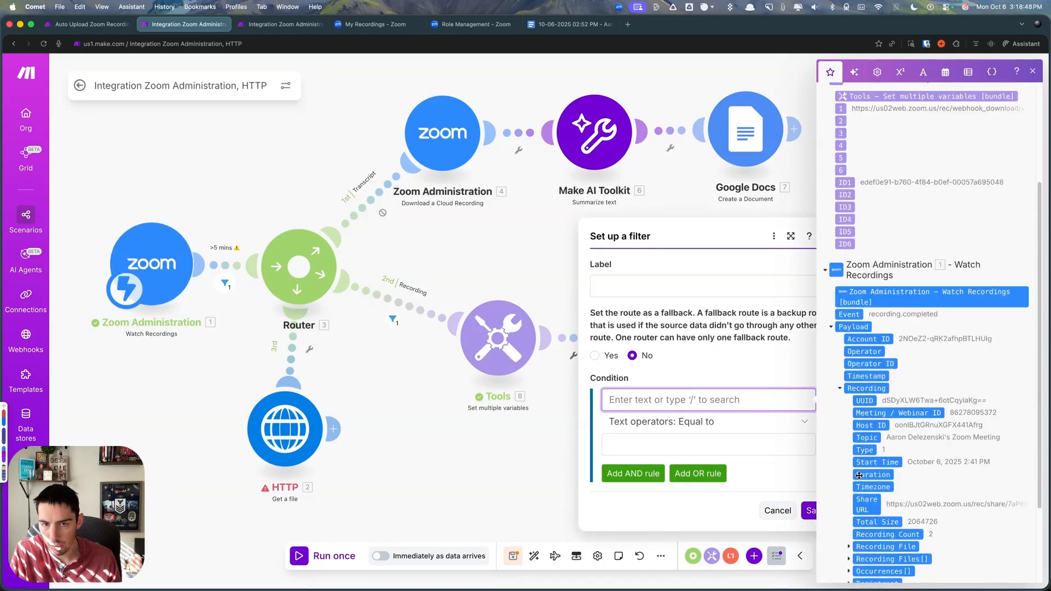
{"action": "scroll", "coordinate": [876, 408], "scroll_direction": "down", "scroll_amount": 2}
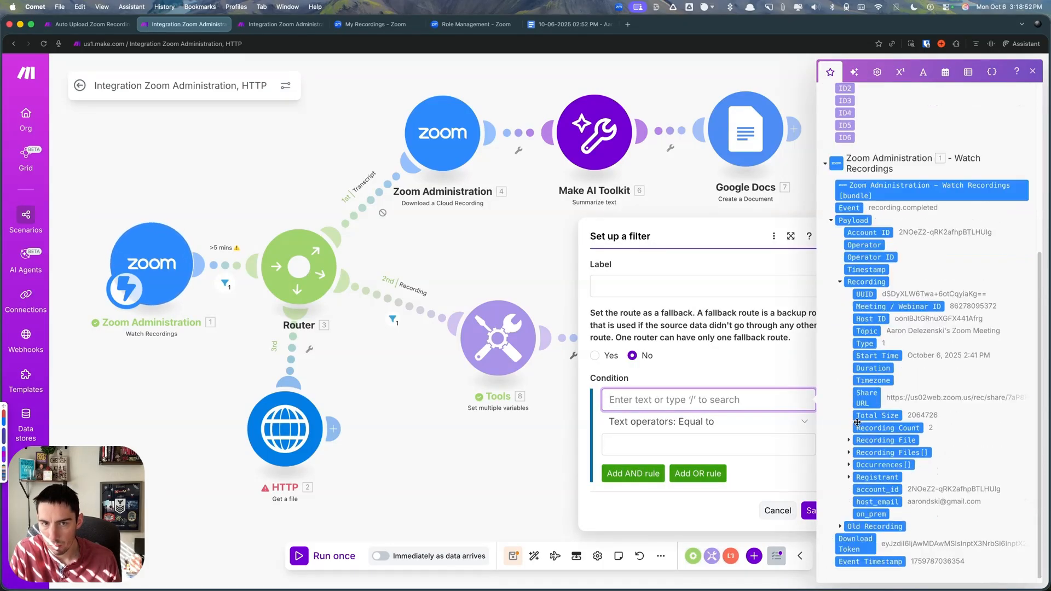
{"action": "left_click", "coordinate": [849, 453]}
{"action": "scroll", "coordinate": [886, 482], "scroll_direction": "down", "scroll_amount": 4}
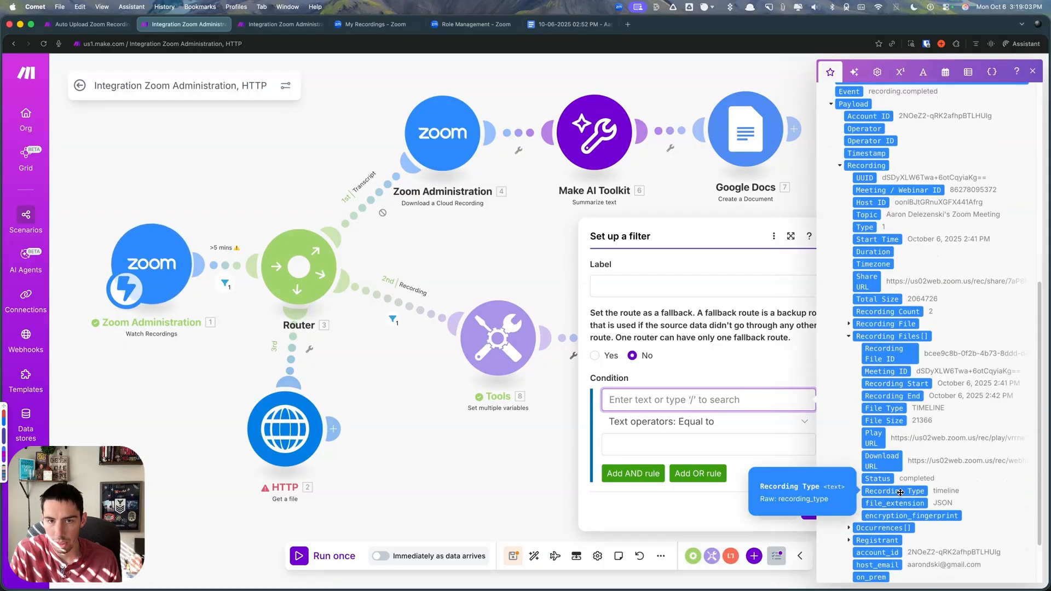
{"action": "left_click", "coordinate": [894, 491]}
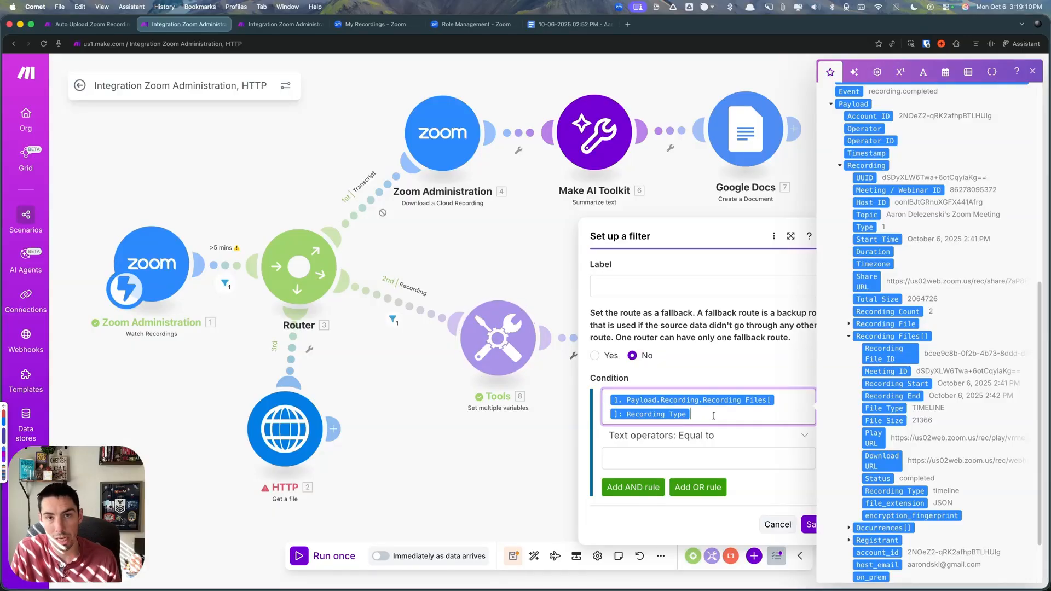
- Try .mp3 as the Equal to comparison value of the filter condition, and dismiss the filter
{"action": "left_click", "coordinate": [670, 452]}
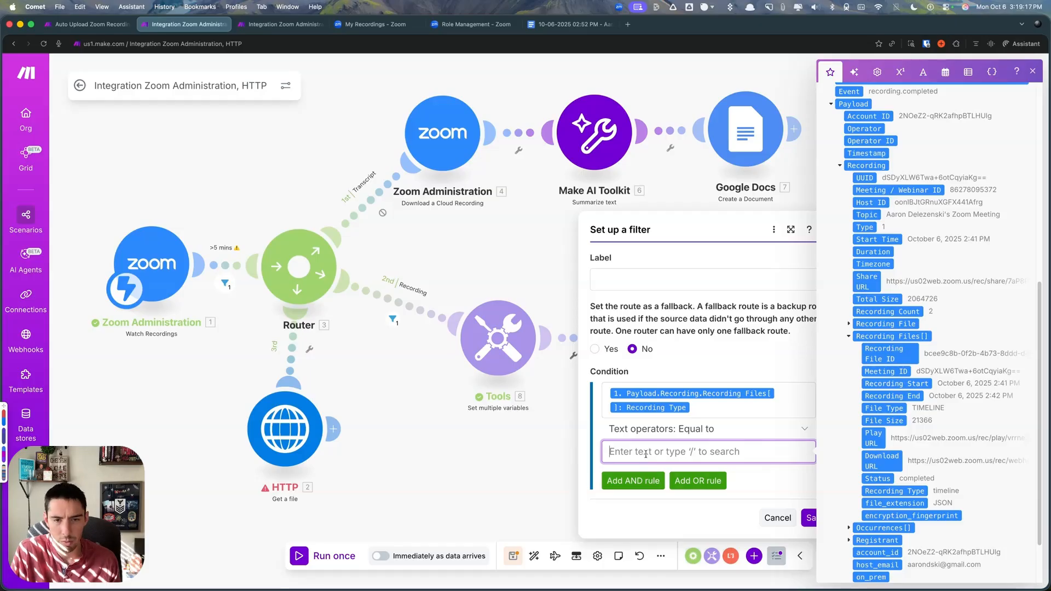
{"action": "type", "text": "mp3"}
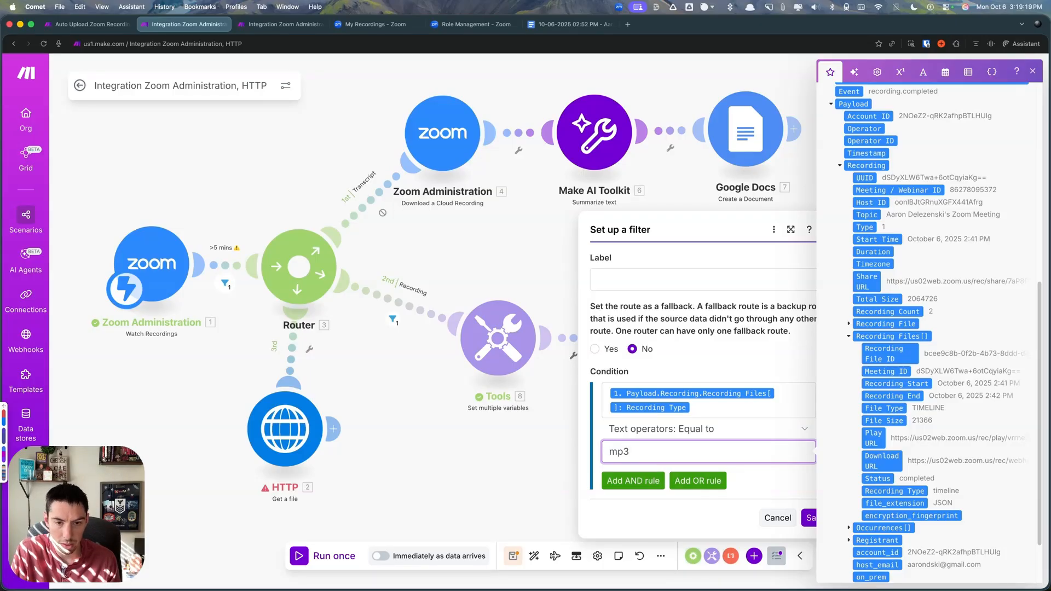
{"action": "left_click", "coordinate": [610, 451]}
{"action": "type", "text": "."}
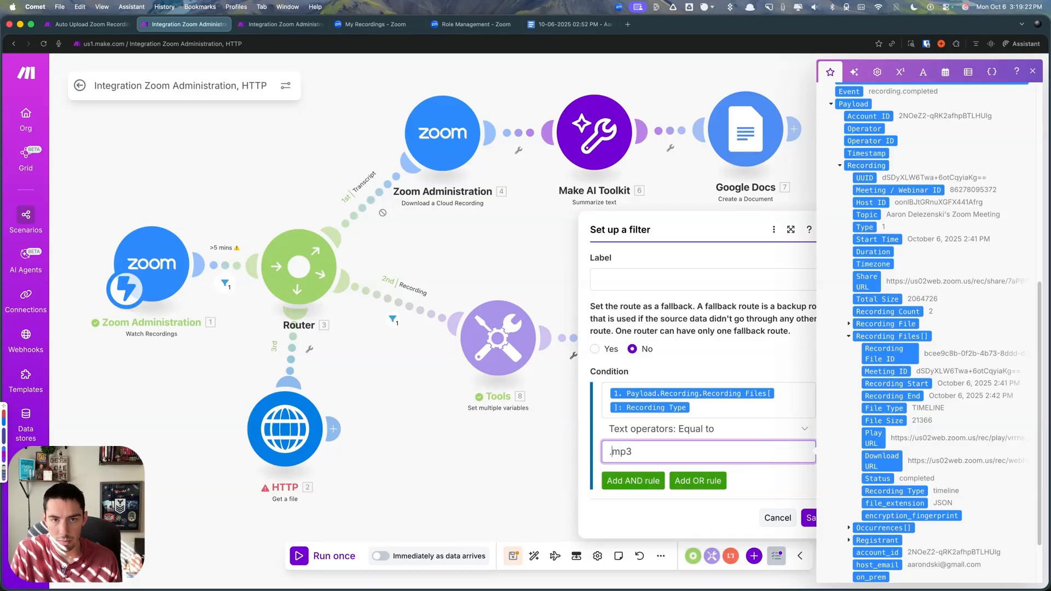
{"action": "left_click", "coordinate": [572, 370]}
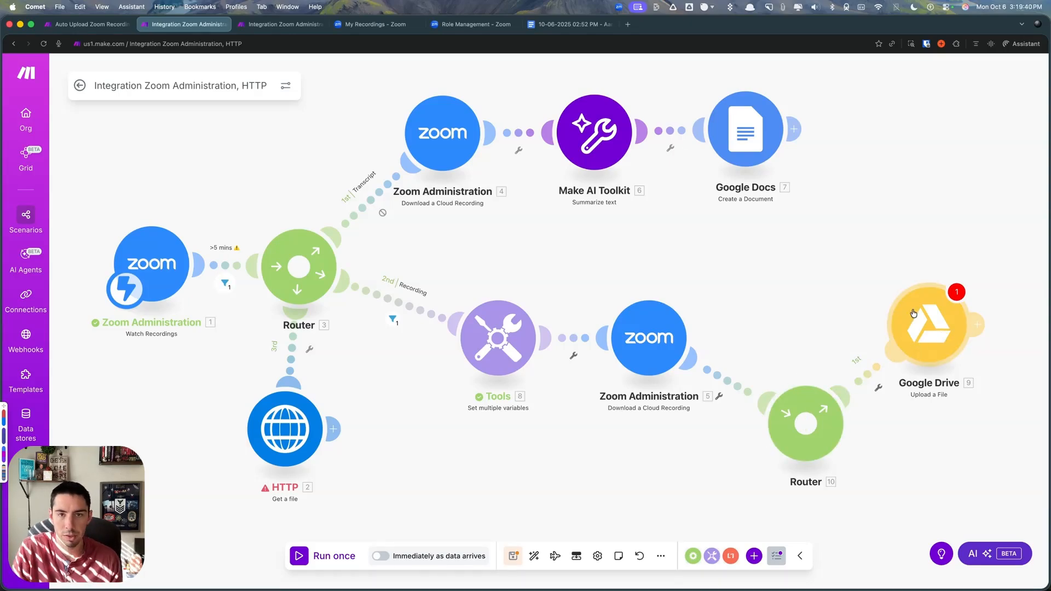
- Delete the router before Google Drive, and reconnect and re-save the Upload a File module directly after the Zoom download module
{"action": "right_click", "coordinate": [828, 436]}
{"action": "left_click", "coordinate": [844, 499]}
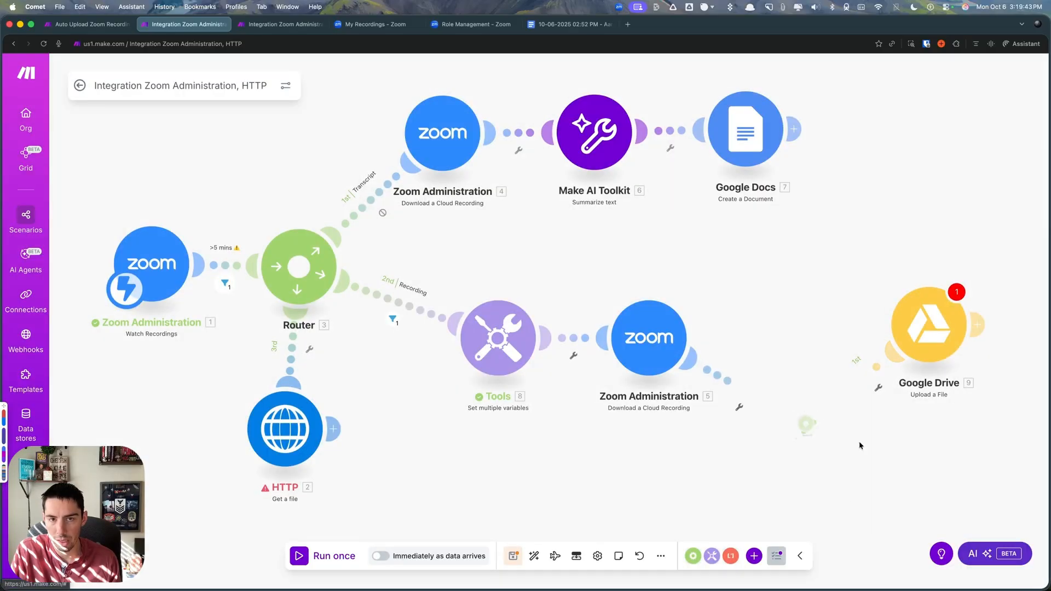
{"action": "left_click_drag", "start_coordinate": [937, 331], "coordinate": [805, 347]}
{"action": "mouse_move", "coordinate": [731, 444]}
{"action": "left_mouse_down"}
{"action": "mouse_move", "coordinate": [659, 413]}
{"action": "mouse_move", "coordinate": [727, 425]}
{"action": "left_mouse_up"}
{"action": "scroll", "coordinate": [713, 451], "scroll_direction": "down", "scroll_amount": 3}
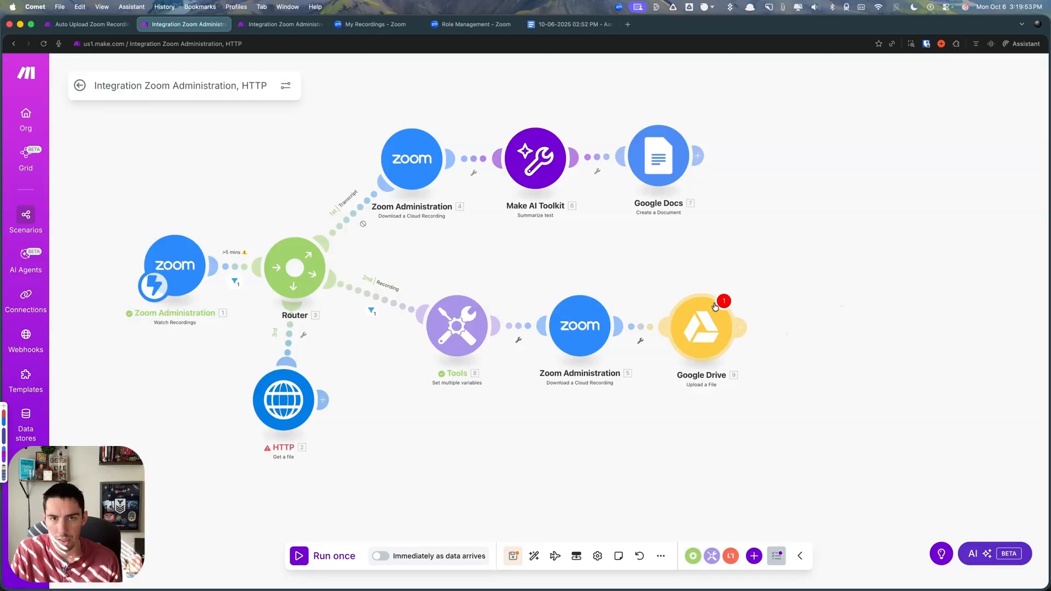
{"action": "left_click", "coordinate": [706, 329]}
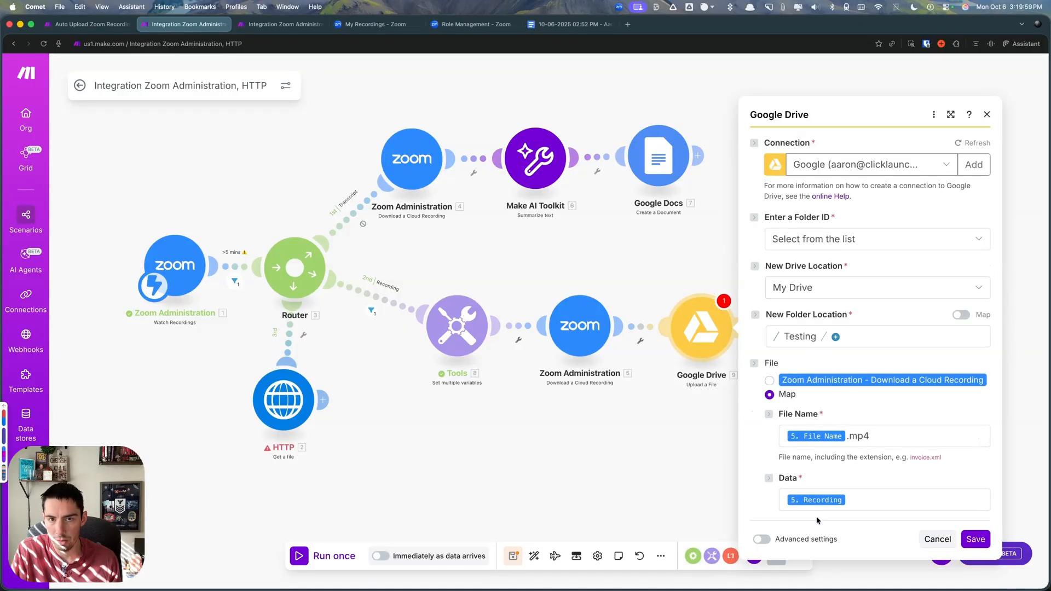
{"action": "left_click", "coordinate": [976, 539]}
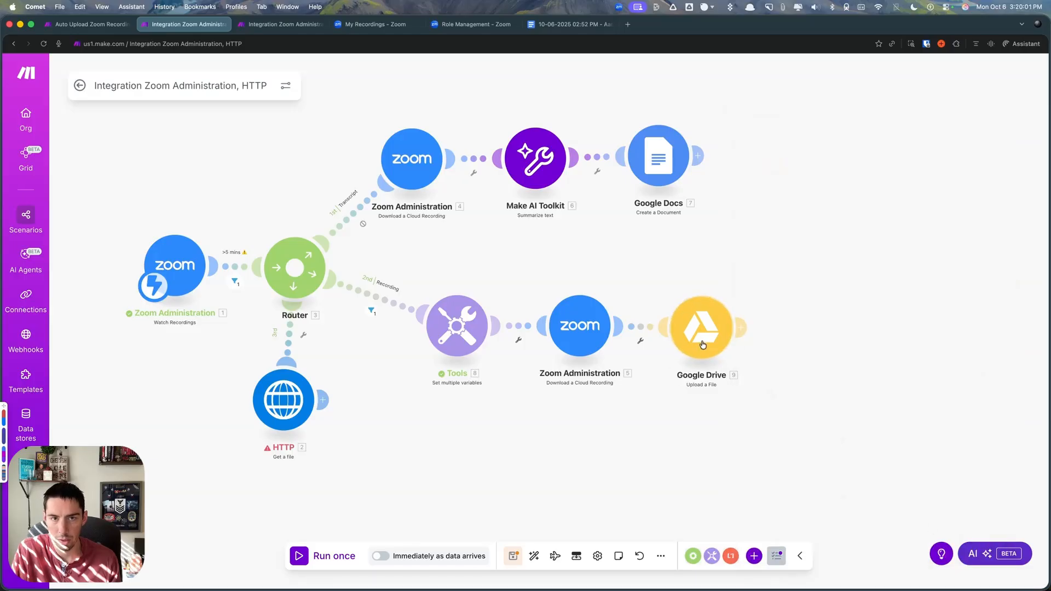
- Add a Slack Create a Message module after the Google Docs module on the Transcript route
{"action": "scroll", "coordinate": [685, 394], "scroll_direction": "right", "scroll_amount": 2}
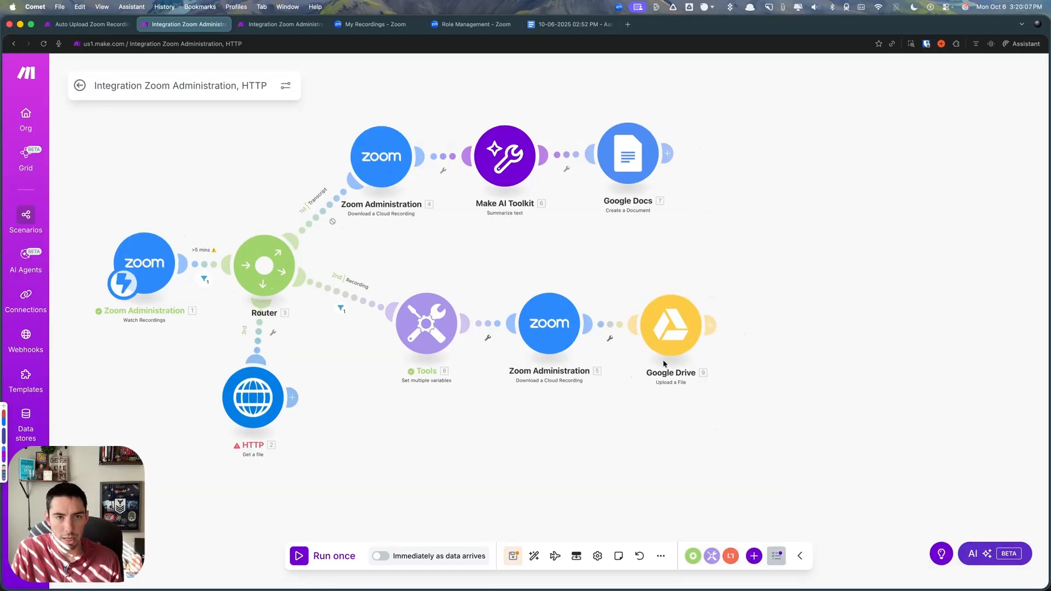
{"action": "left_click", "coordinate": [753, 556]}
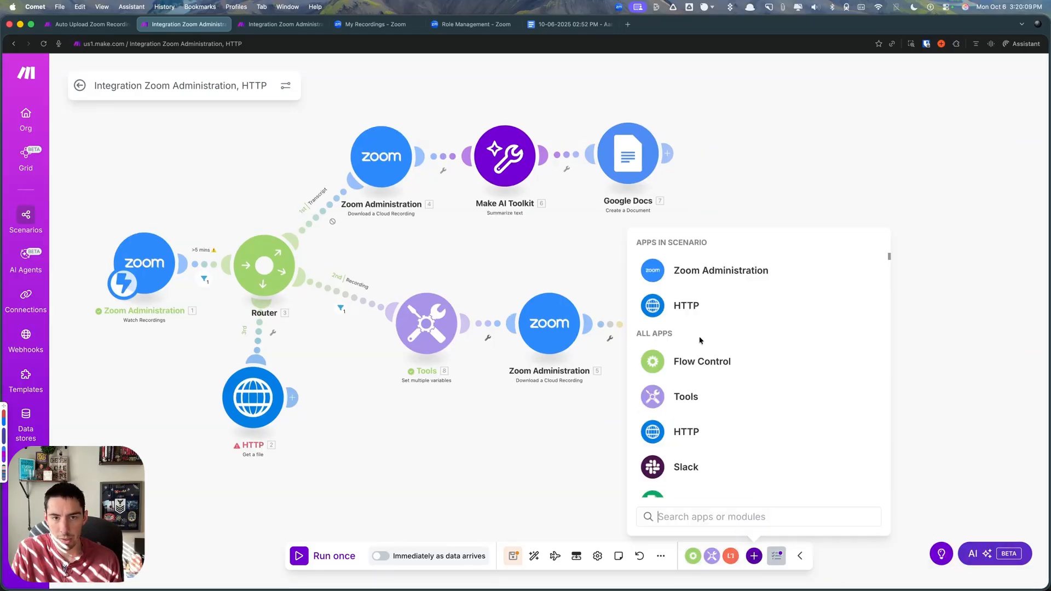
{"action": "left_click", "coordinate": [681, 470]}
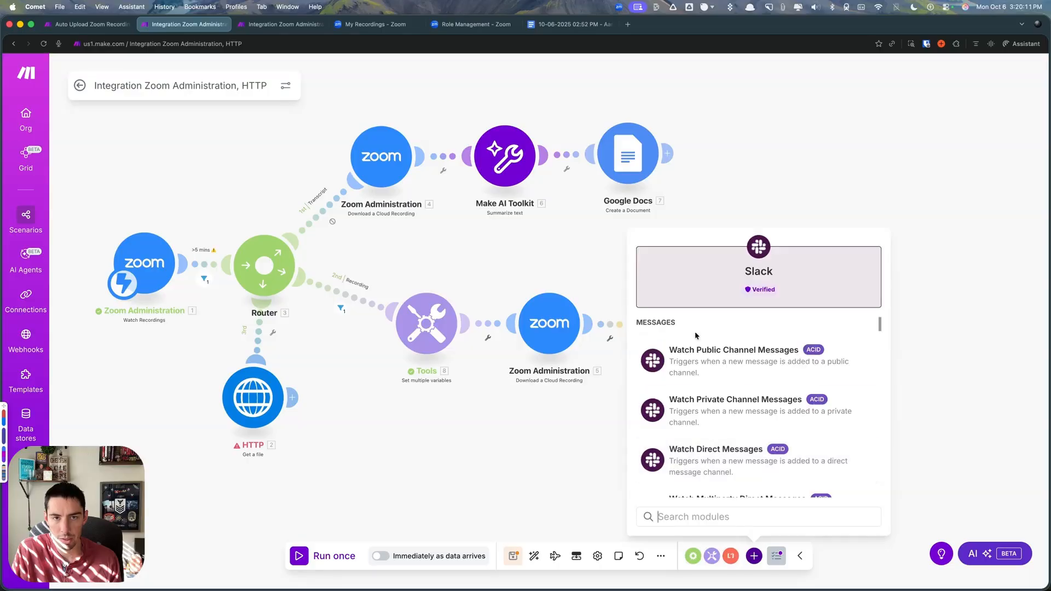
{"action": "scroll", "coordinate": [746, 453], "scroll_direction": "down", "scroll_amount": 5}
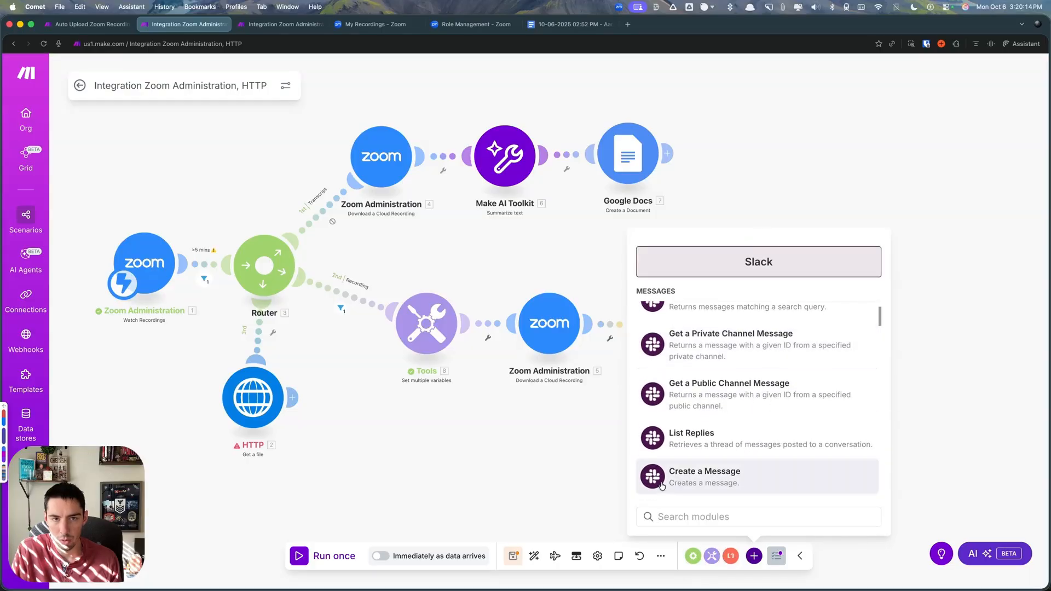
{"action": "left_click", "coordinate": [662, 487]}
{"action": "left_click_drag", "start_coordinate": [663, 486], "coordinate": [759, 153]}
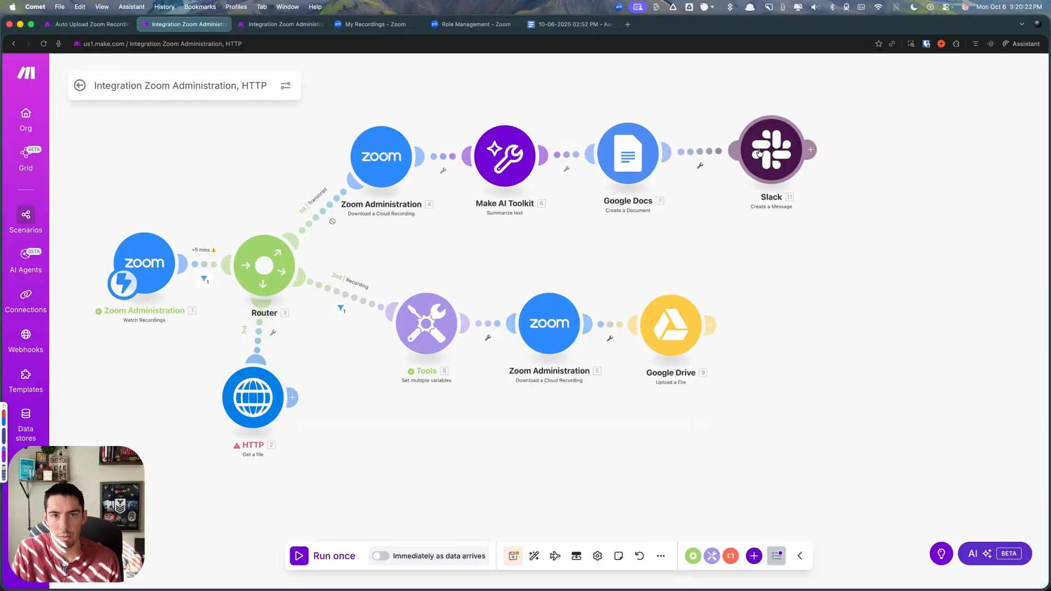
- Set the Slack message's destination to the public channel automation-testing, selected from the list
{"action": "left_click", "coordinate": [759, 153]}
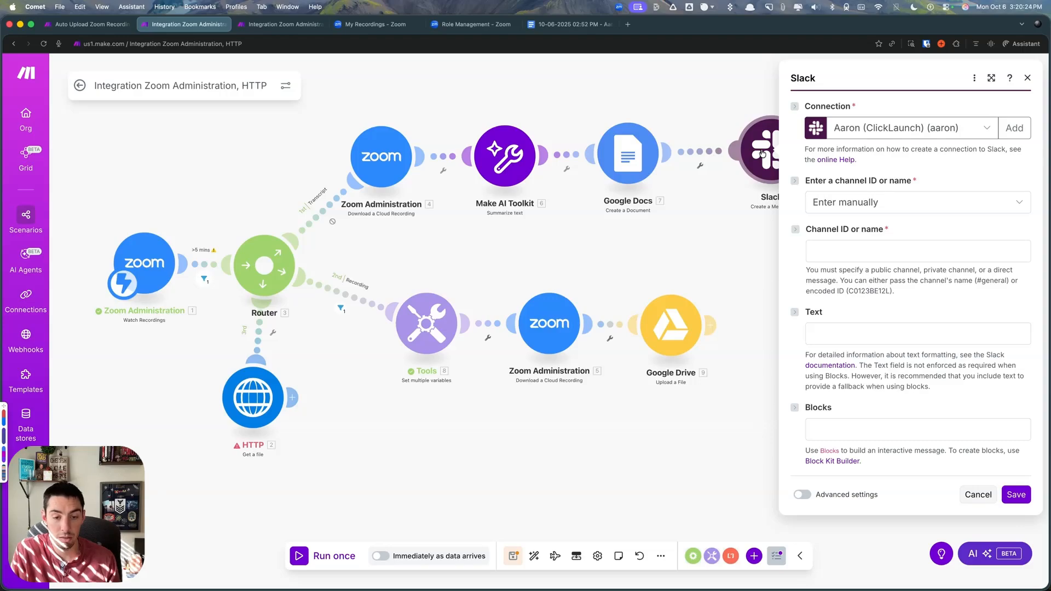
{"action": "left_click", "coordinate": [839, 201]}
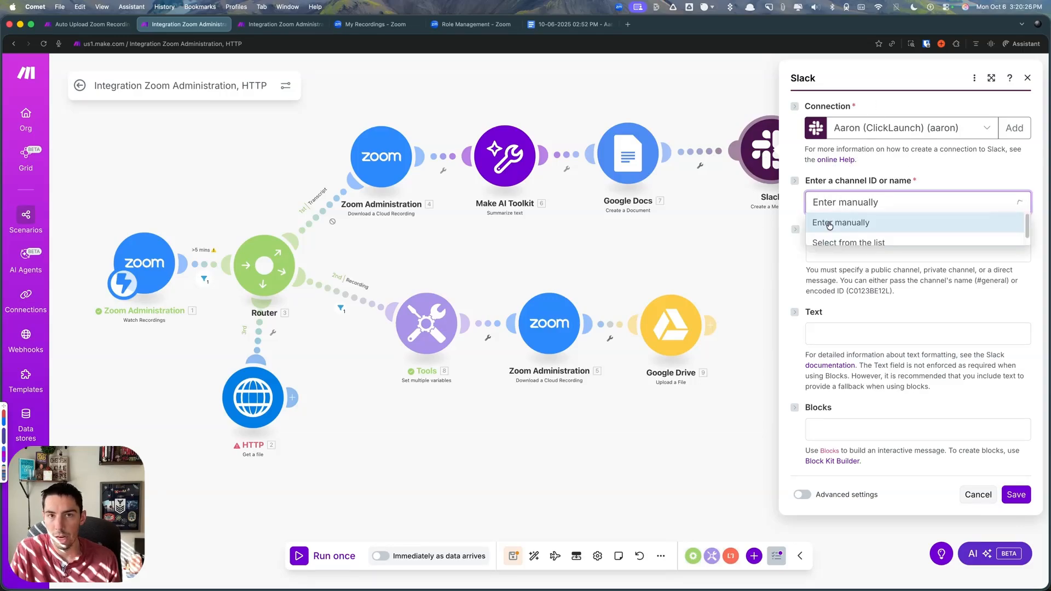
{"action": "left_click", "coordinate": [836, 244]}
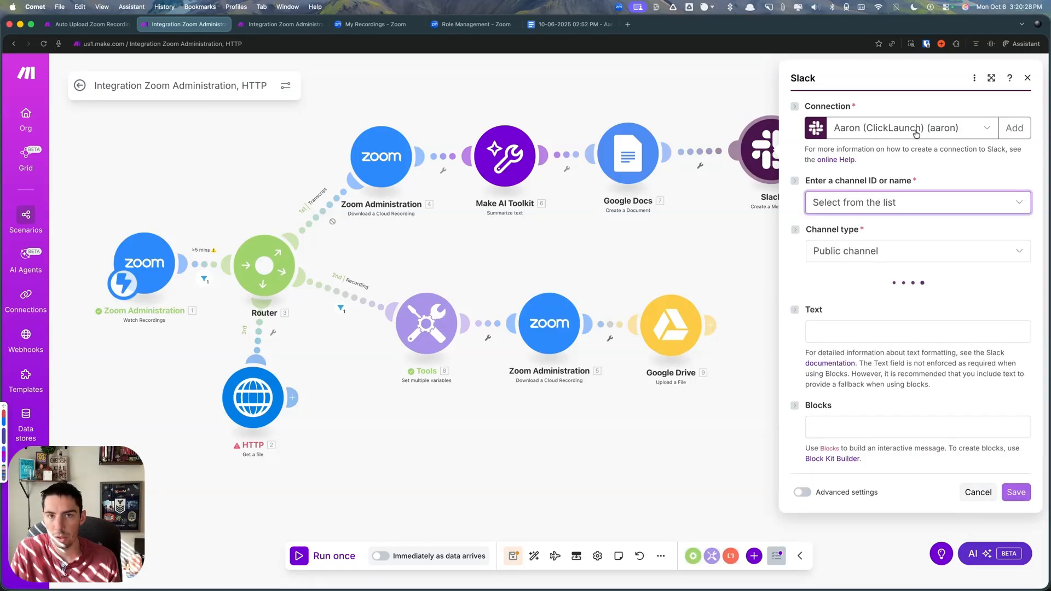
{"action": "left_click", "coordinate": [824, 253]}
{"action": "left_click", "coordinate": [825, 251]}
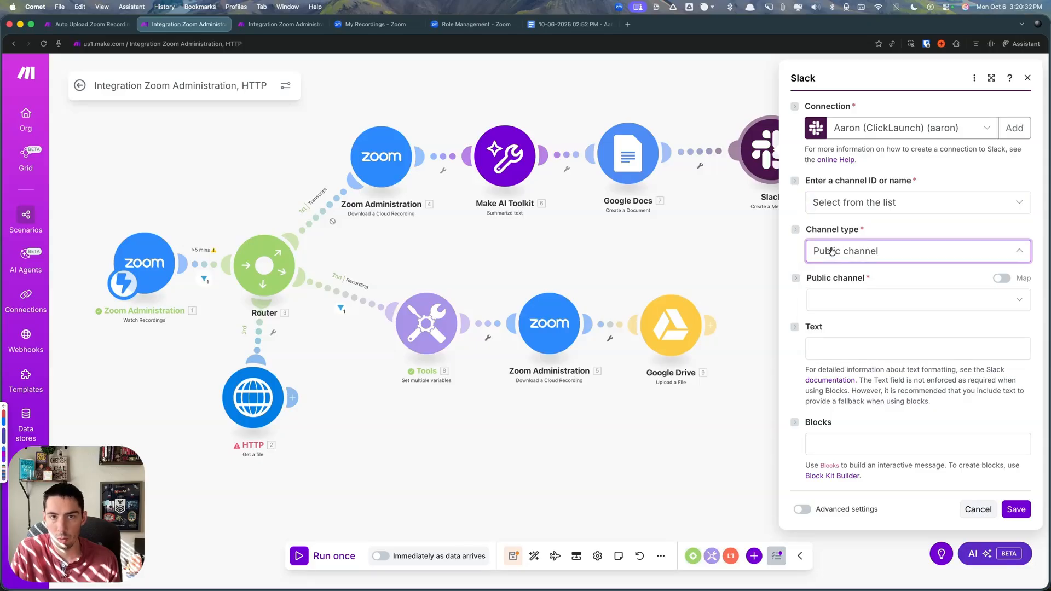
{"action": "left_click", "coordinate": [848, 305]}
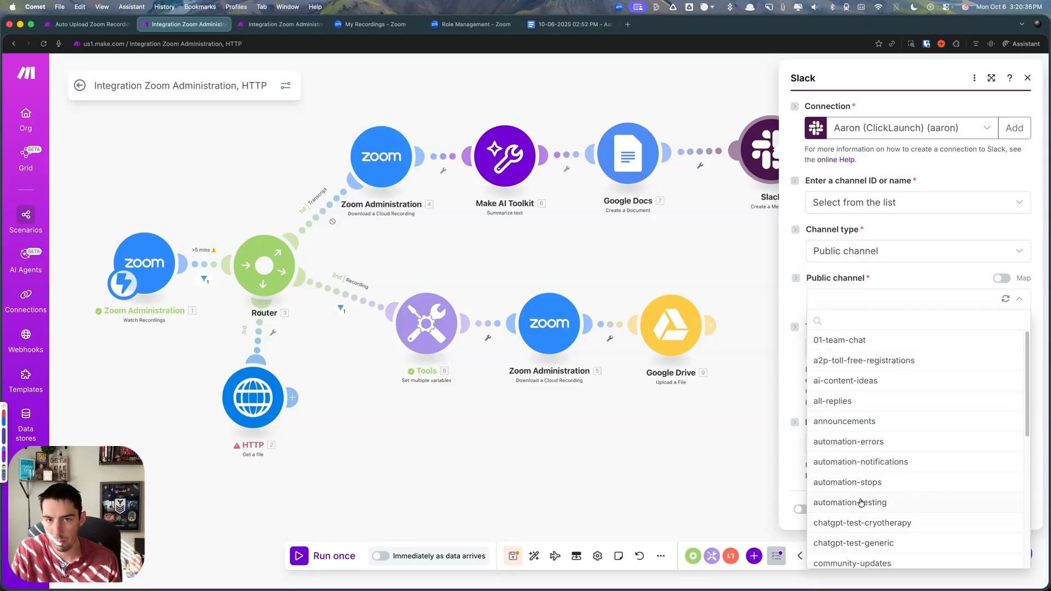
{"action": "left_click", "coordinate": [849, 502]}
- Write "New Zoom Transcript and Summary" as the first line of the Slack message text, correcting the misspelled word Transcript
{"action": "left_click", "coordinate": [864, 348]}
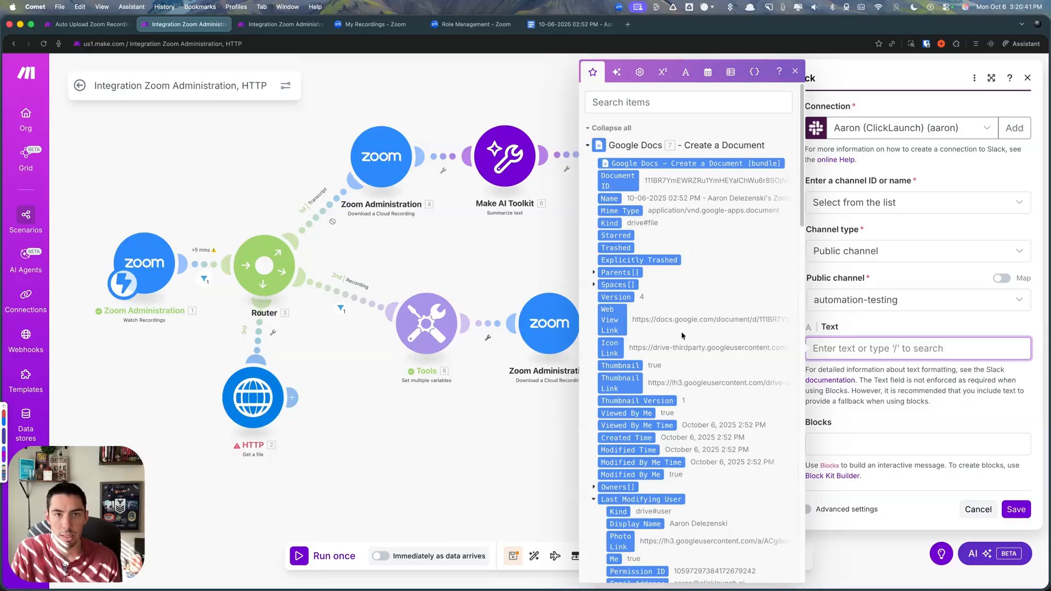
{"action": "scroll", "coordinate": [682, 331], "scroll_direction": "down", "scroll_amount": 15}
{"action": "type", "text": "New "}
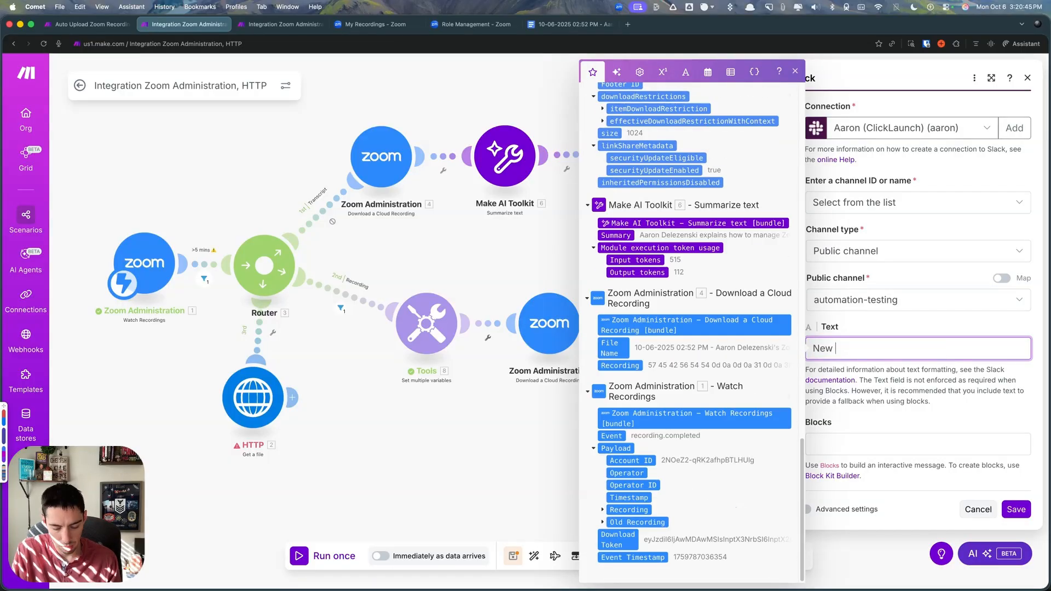
{"action": "type", "text": "Zoom Trans"}
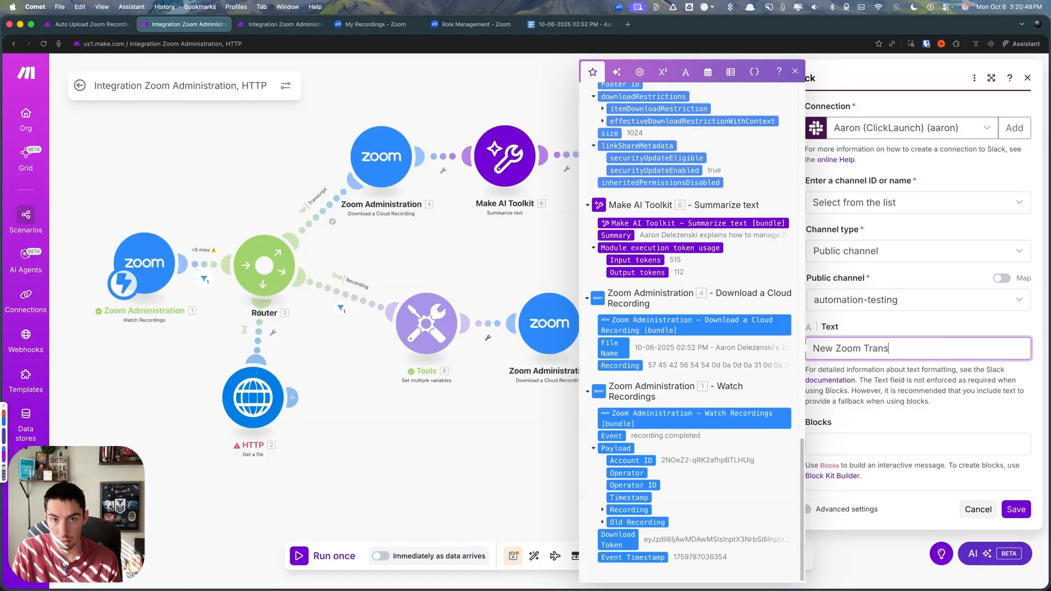
{"action": "type", "text": "cpit and Summary"}
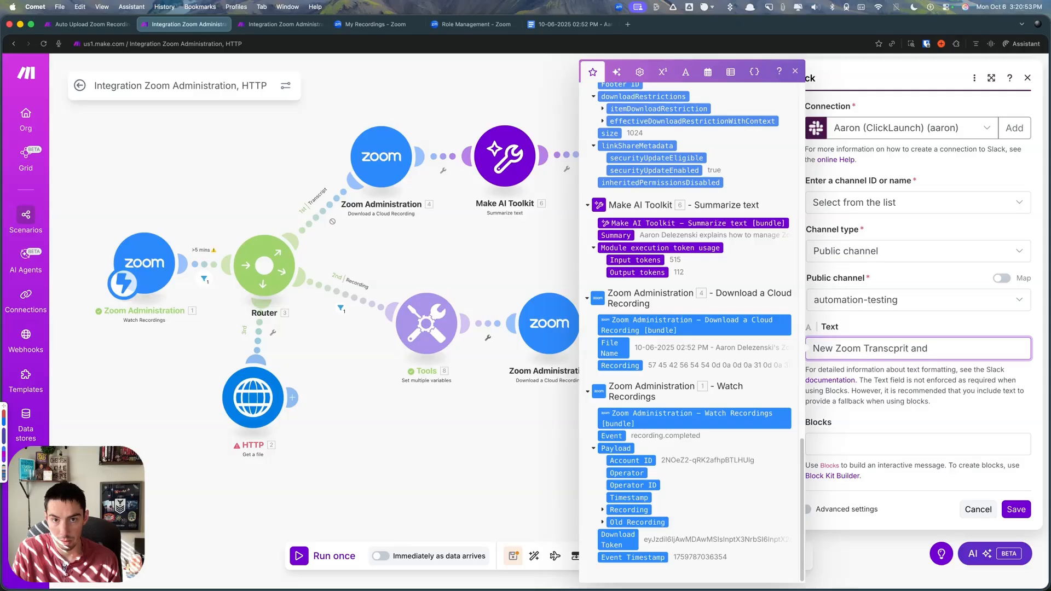
{"action": "left_click", "coordinate": [893, 349]}
{"action": "type", "text": "ript"}
{"action": "key", "text": "Delete"}
{"action": "key", "text": "Delete"}
{"action": "key", "text": "Delete"}
{"action": "key", "text": "Delete"}
{"action": "left_click", "coordinate": [981, 350]}
- Add a "Summary:" line after a blank line in the message and map the Make AI Toolkit Summary below it
{"action": "key", "text": "Return"}
{"action": "key", "text": "Return"}
{"action": "type", "text": "Summary"}
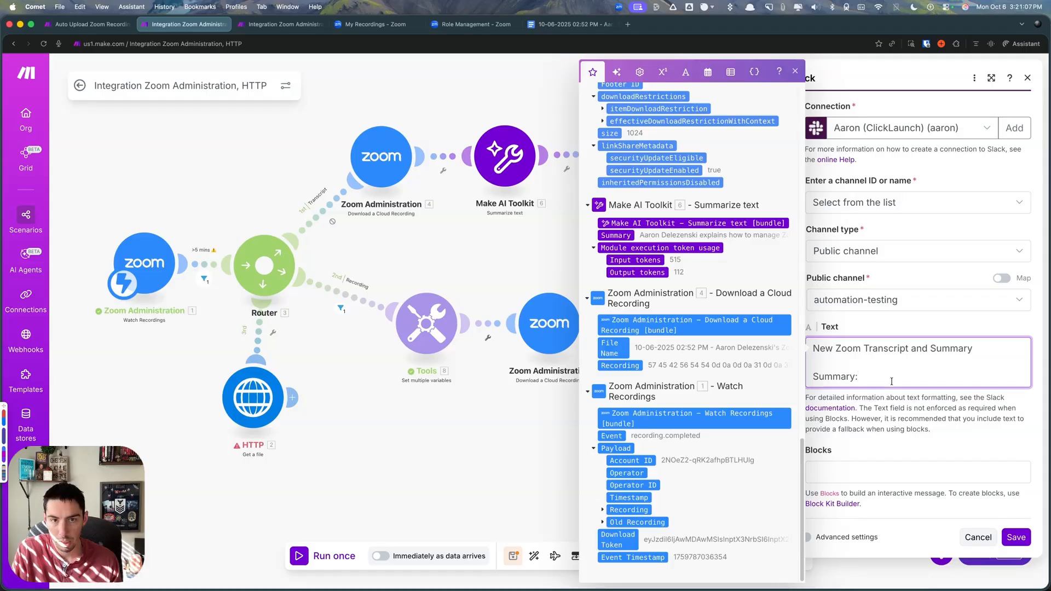
{"action": "type", "text": ":"}
{"action": "key", "text": "Return"}
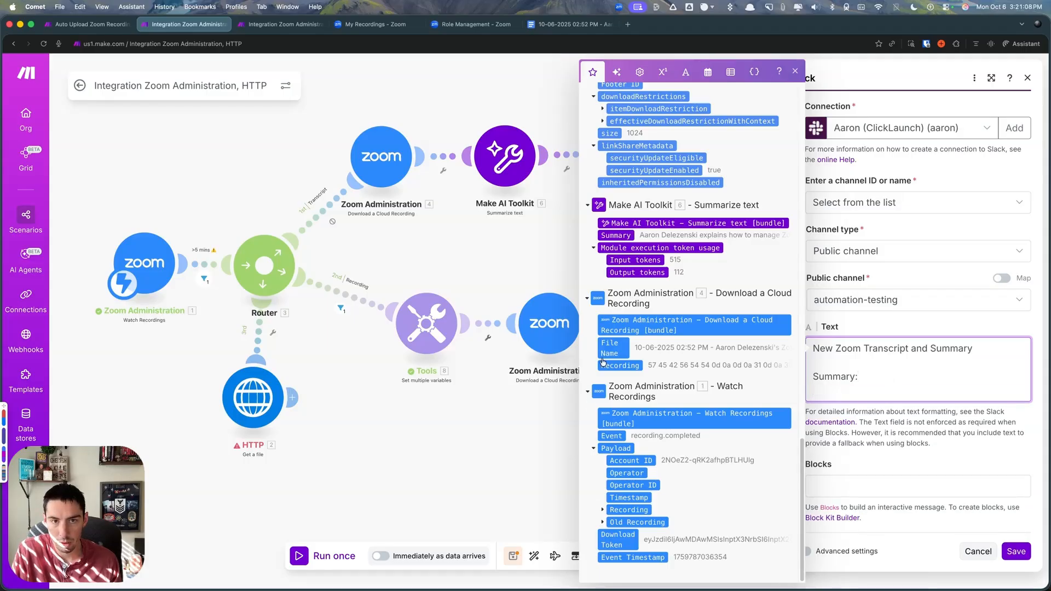
{"action": "left_click", "coordinate": [610, 235]}
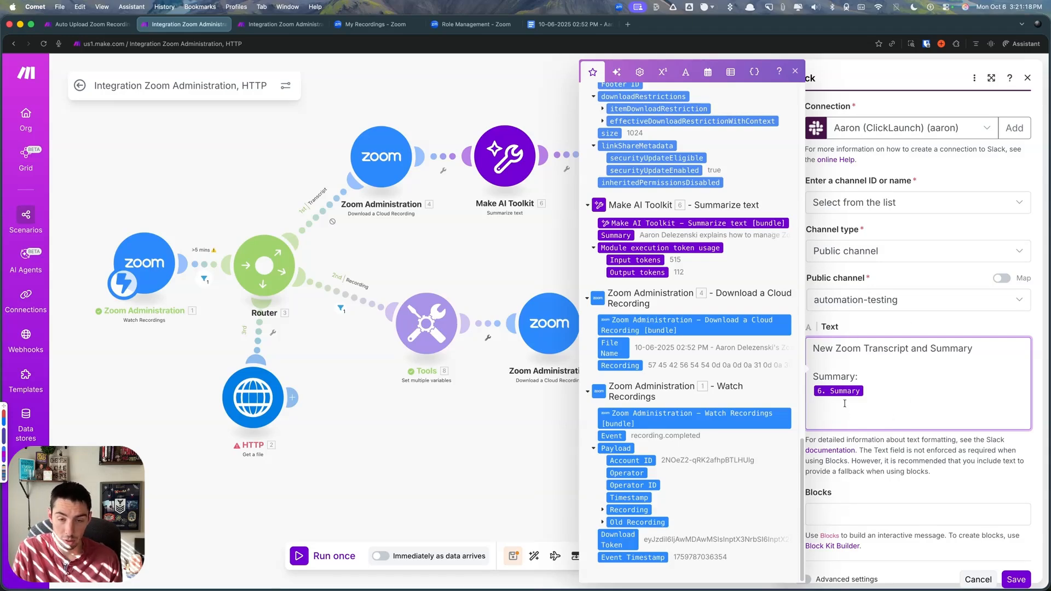
- Add a "Link:" line after the summary, map the Google Docs Web View Link to it, and save the Slack module
{"action": "key", "text": "BackSpace"}
{"action": "key", "text": "BackSpace"}
{"action": "key", "text": "Return"}
{"action": "key", "text": "Return"}
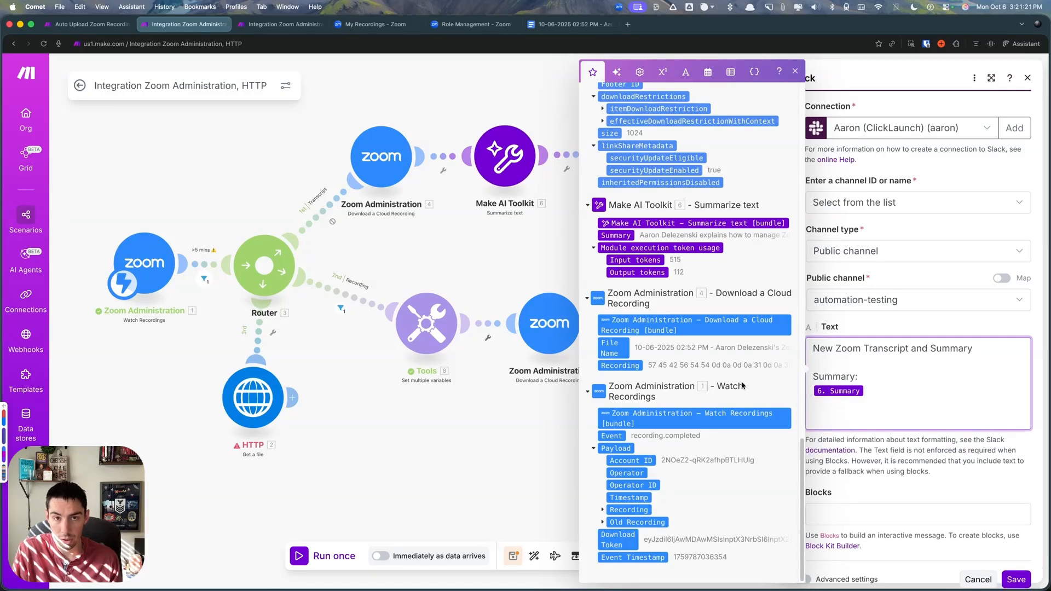
{"action": "type", "text": "Link:"}
{"action": "scroll", "coordinate": [681, 348], "scroll_direction": "up", "scroll_amount": 10}
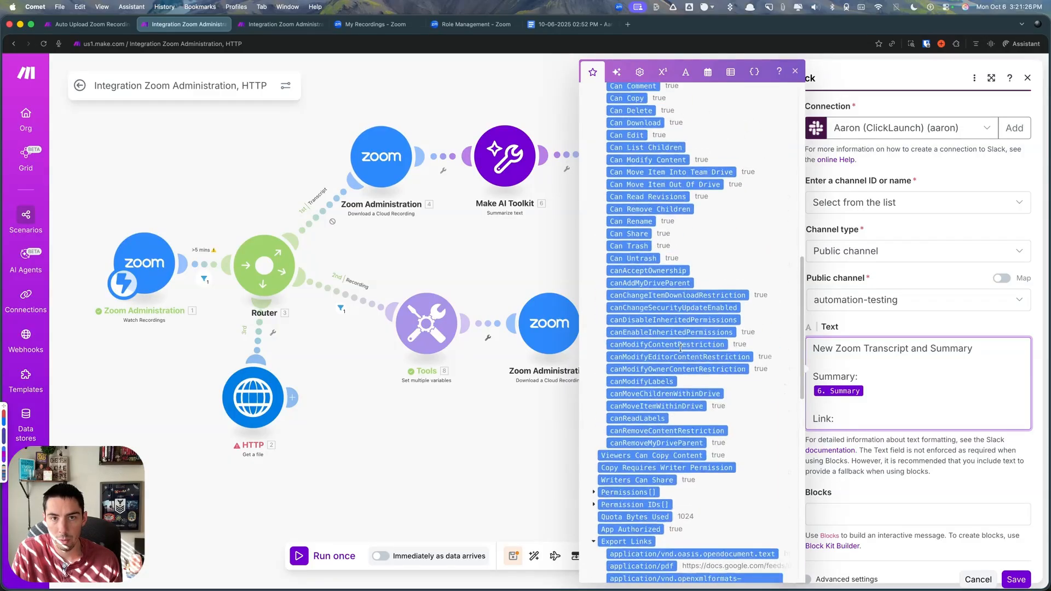
{"action": "scroll", "coordinate": [680, 348], "scroll_direction": "up", "scroll_amount": 15}
{"action": "left_click_drag", "start_coordinate": [615, 320], "coordinate": [859, 374]}
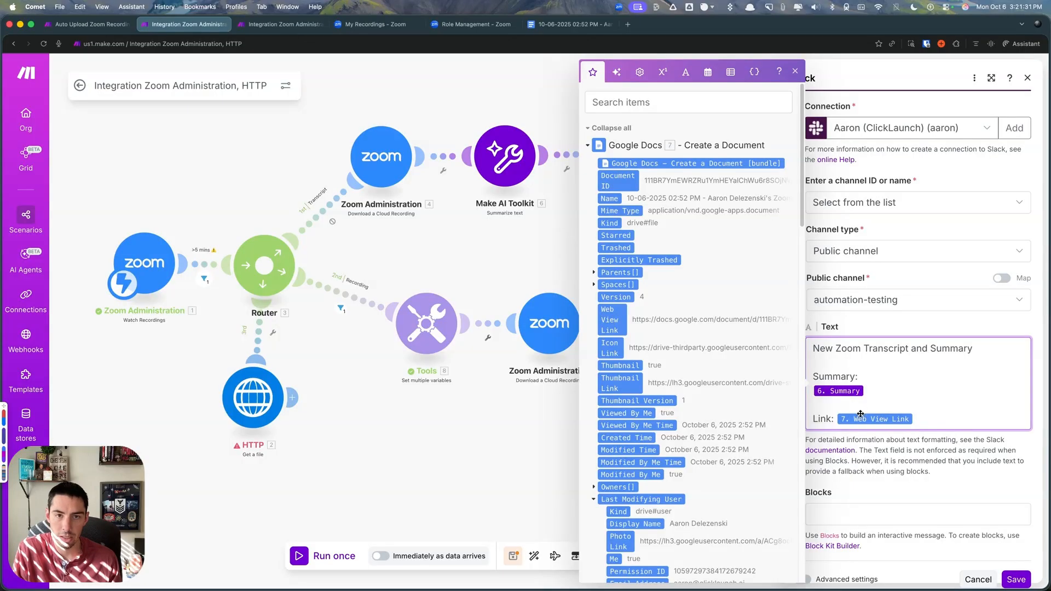
{"action": "scroll", "coordinate": [909, 418], "scroll_direction": "down", "scroll_amount": 1}
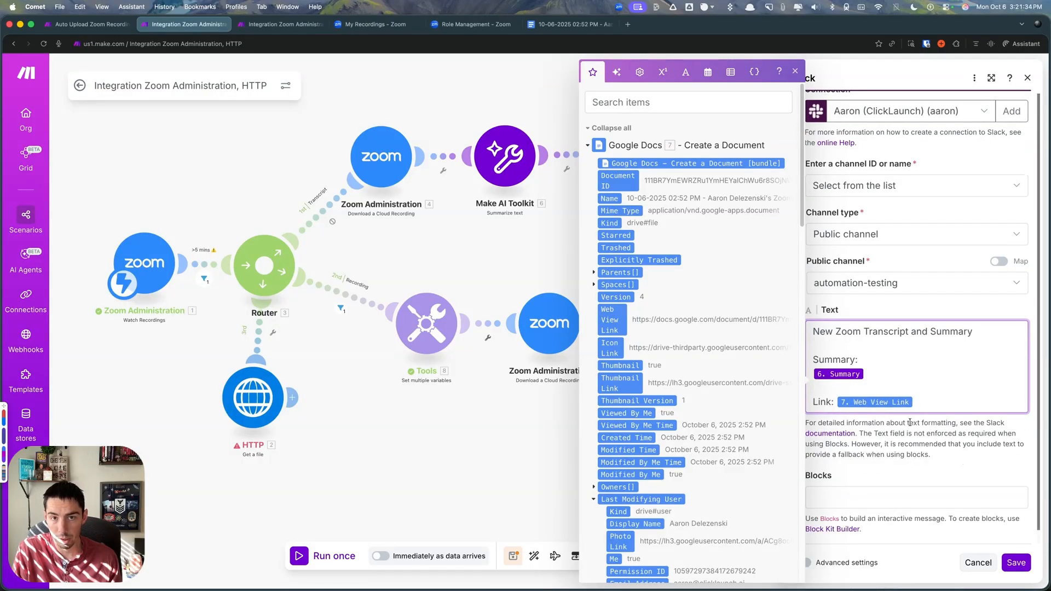
{"action": "left_click", "coordinate": [1015, 564]}
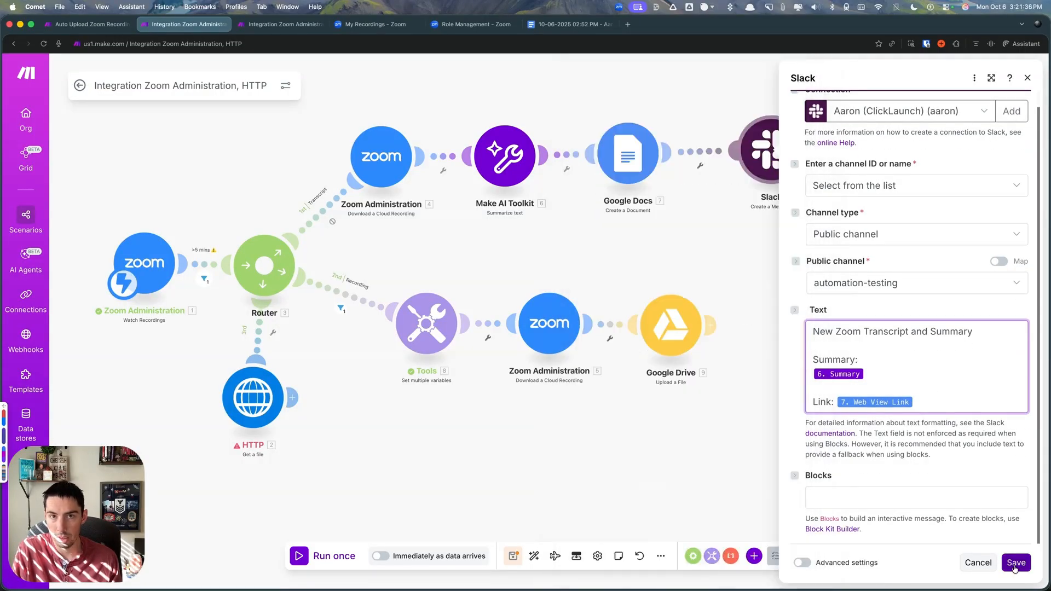
- Clone the Slack module, attach the copy after Google Drive on the Recording route, and open its settings
{"action": "left_click_drag", "start_coordinate": [776, 155], "coordinate": [762, 158]}
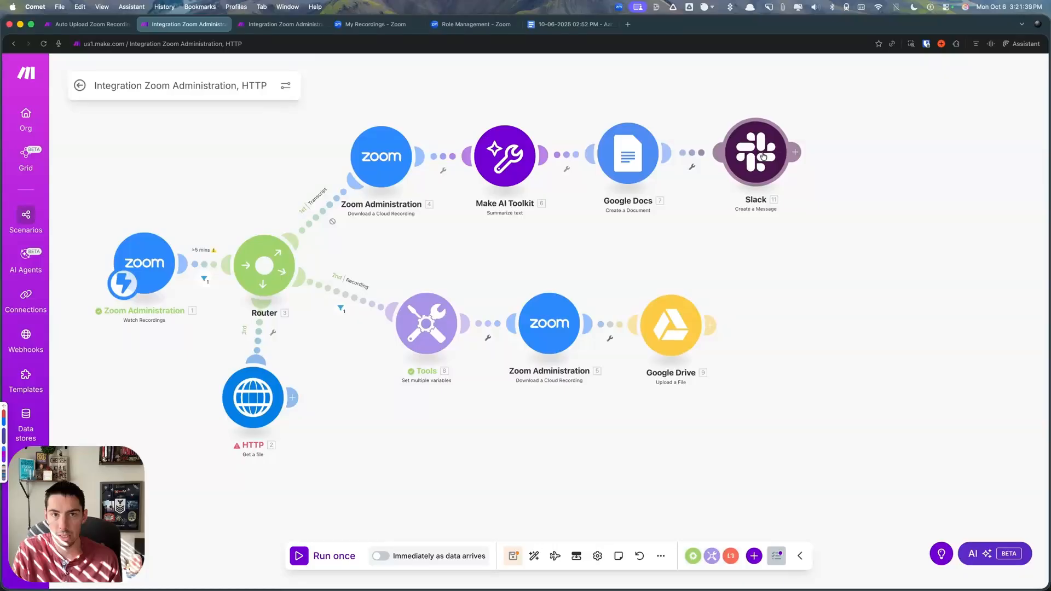
{"action": "right_click", "coordinate": [758, 160]}
{"action": "left_click", "coordinate": [789, 244]}
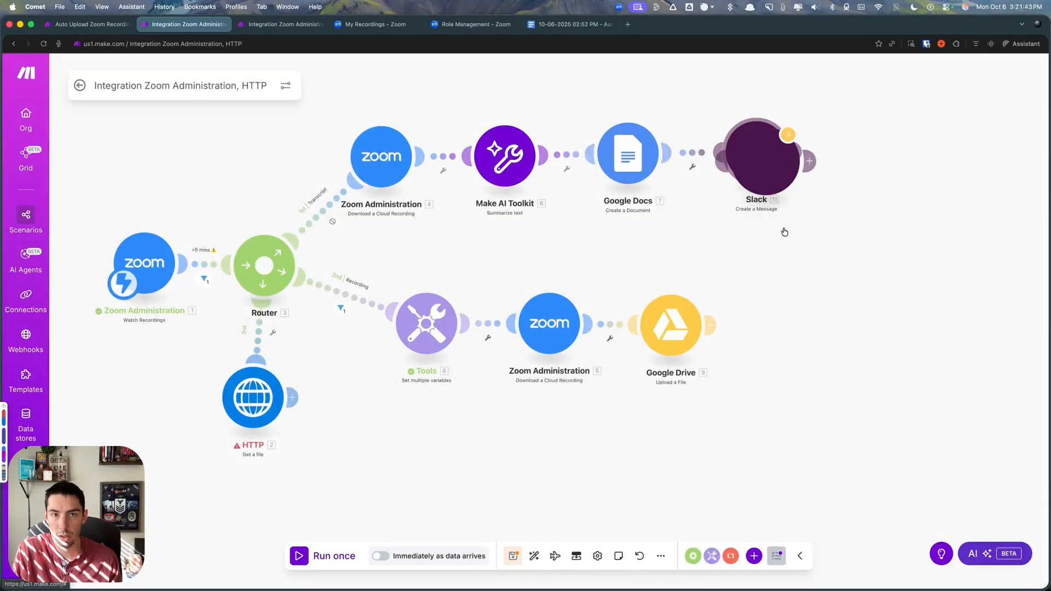
{"action": "left_click", "coordinate": [810, 337]}
{"action": "left_click", "coordinate": [810, 337]}
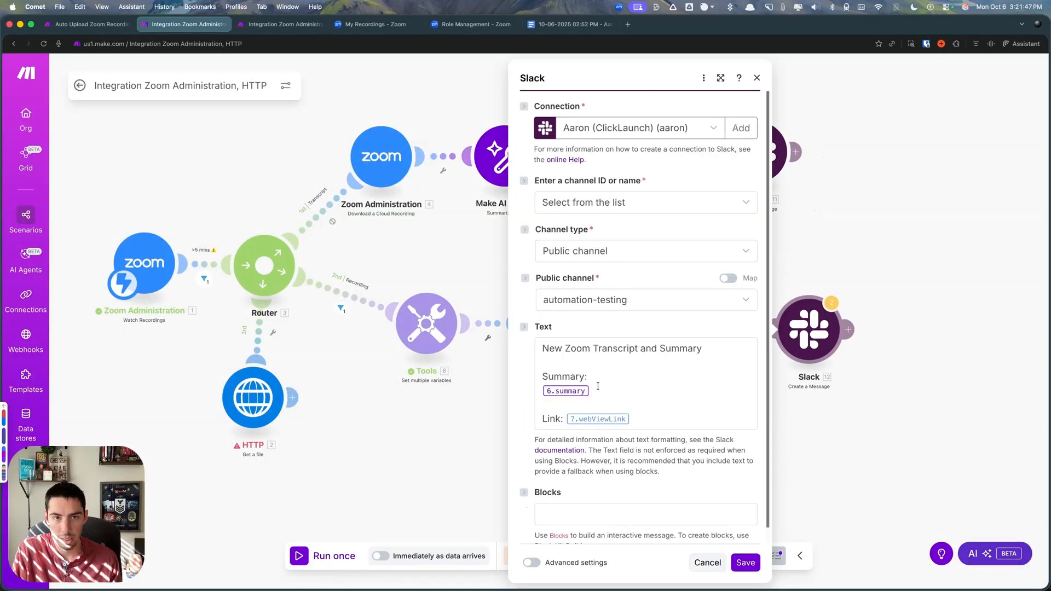
- Replace the copied message's summary section and Google Docs link with a "Link:" line mapped to the Google Drive Web View Link
{"action": "left_click_drag", "start_coordinate": [592, 392], "coordinate": [535, 364]}
{"action": "key", "text": "BackSpace"}
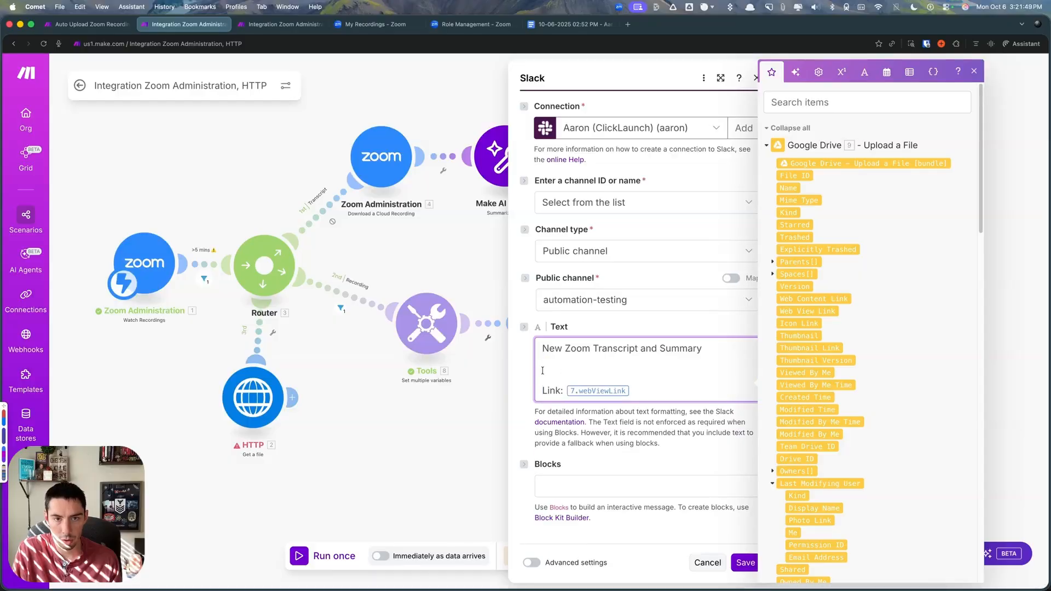
{"action": "left_click", "coordinate": [795, 311]}
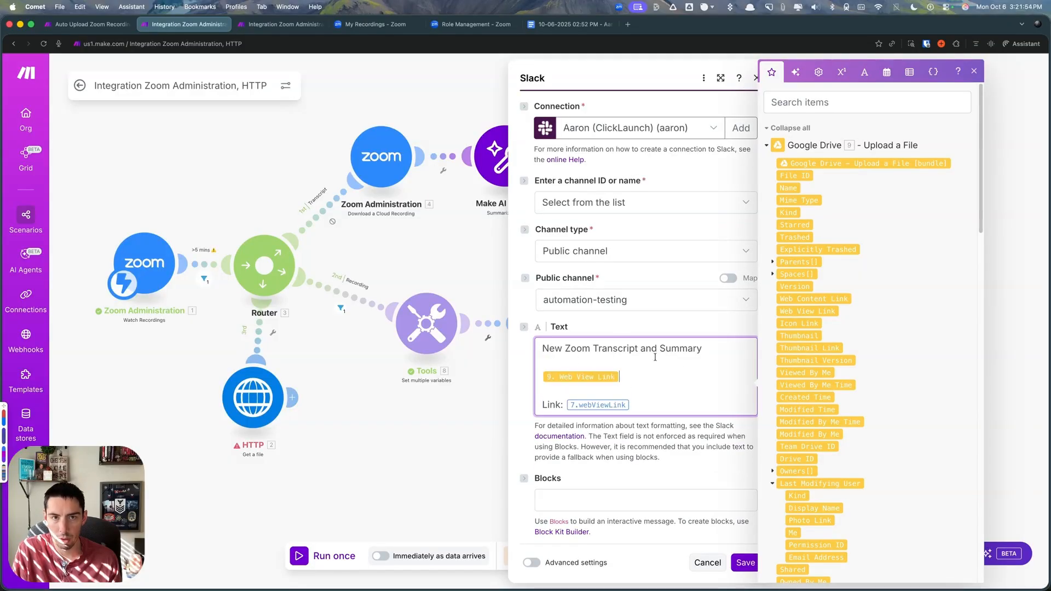
{"action": "left_click_drag", "start_coordinate": [643, 406], "coordinate": [541, 404]}
{"action": "key", "text": "BackSpace"}
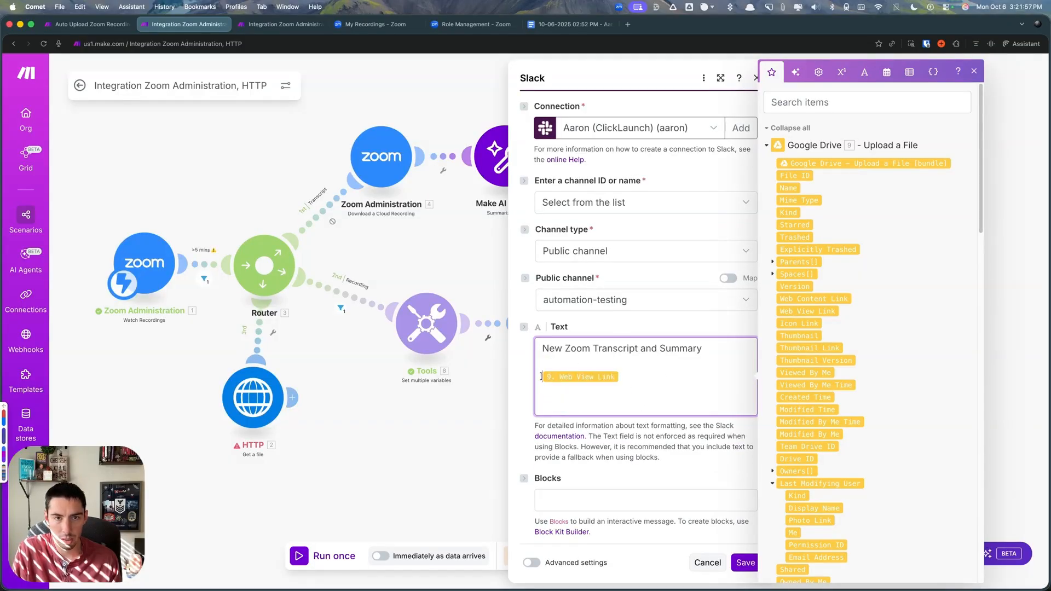
{"action": "type", "text": "Link:"}
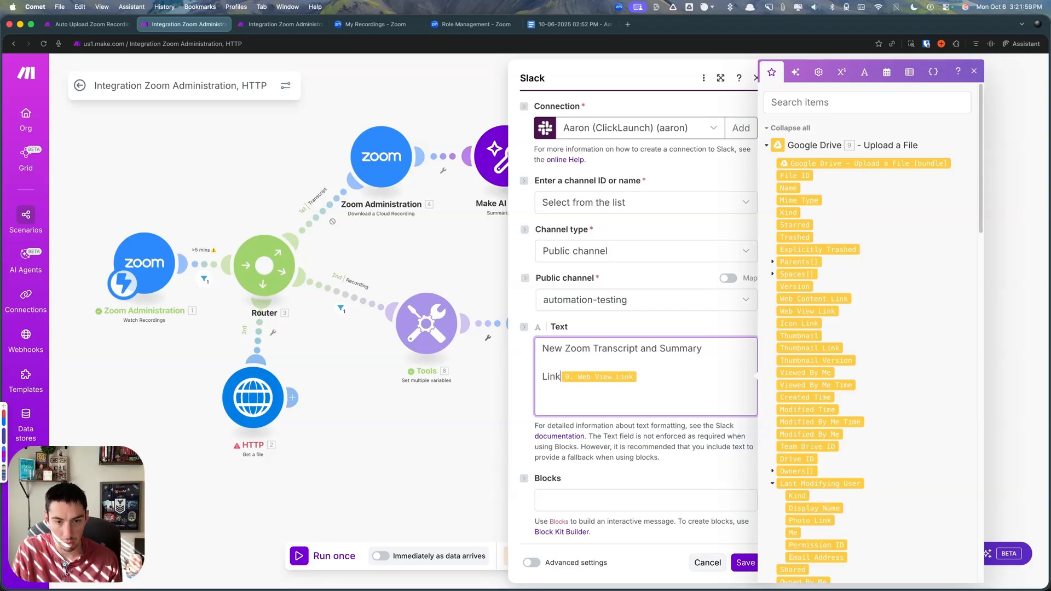
- Change the copied message's first line to "New Zoom Recording" and save the module
{"action": "left_click_drag", "start_coordinate": [702, 349], "coordinate": [596, 350]}
{"action": "type", "text": "Recroding"}
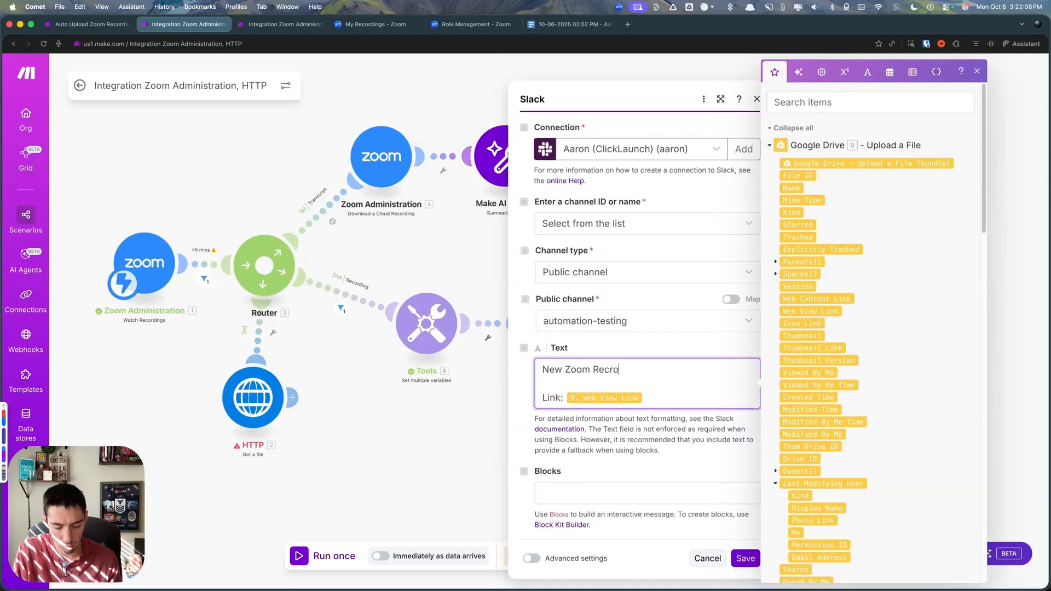
{"action": "left_click", "coordinate": [620, 371]}
{"action": "key", "text": "BackSpace"}
{"action": "key", "text": "BackSpace"}
{"action": "type", "text": "ording"}
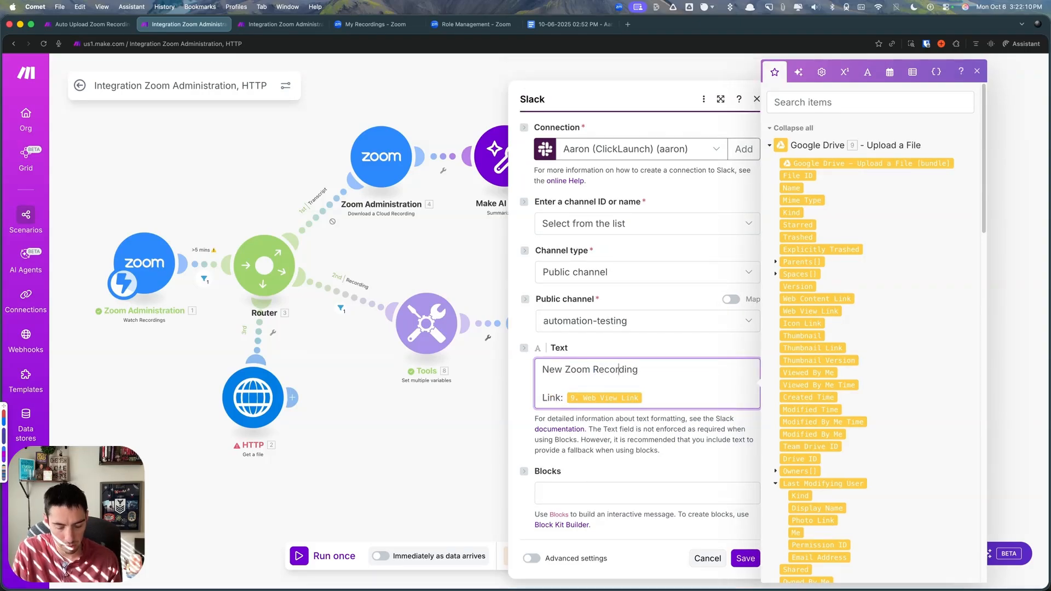
{"action": "left_click", "coordinate": [744, 557]}
{"action": "left_click_drag", "start_coordinate": [802, 335], "coordinate": [789, 331]}
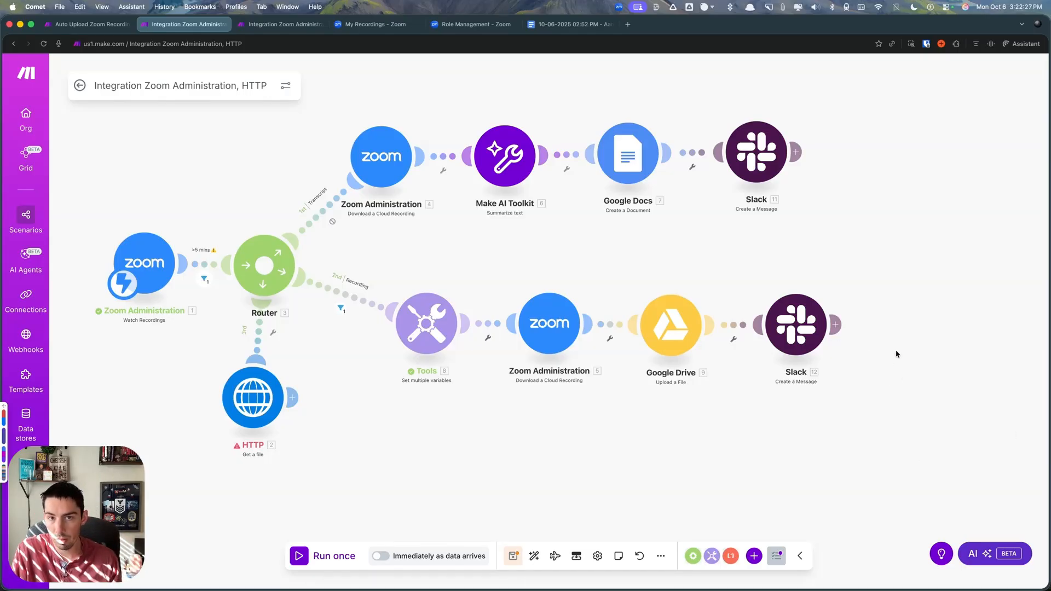
- Add a Zoom Administration Delete a Cloud Recording module after Slack on the Recording route
{"action": "left_click", "coordinate": [754, 556]}
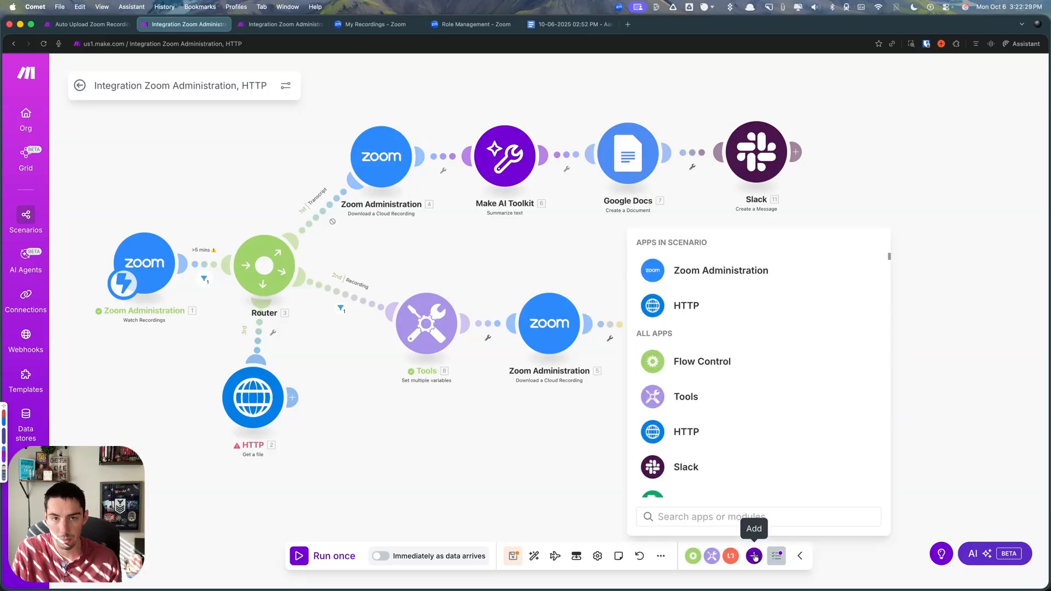
{"action": "left_click", "coordinate": [658, 267]}
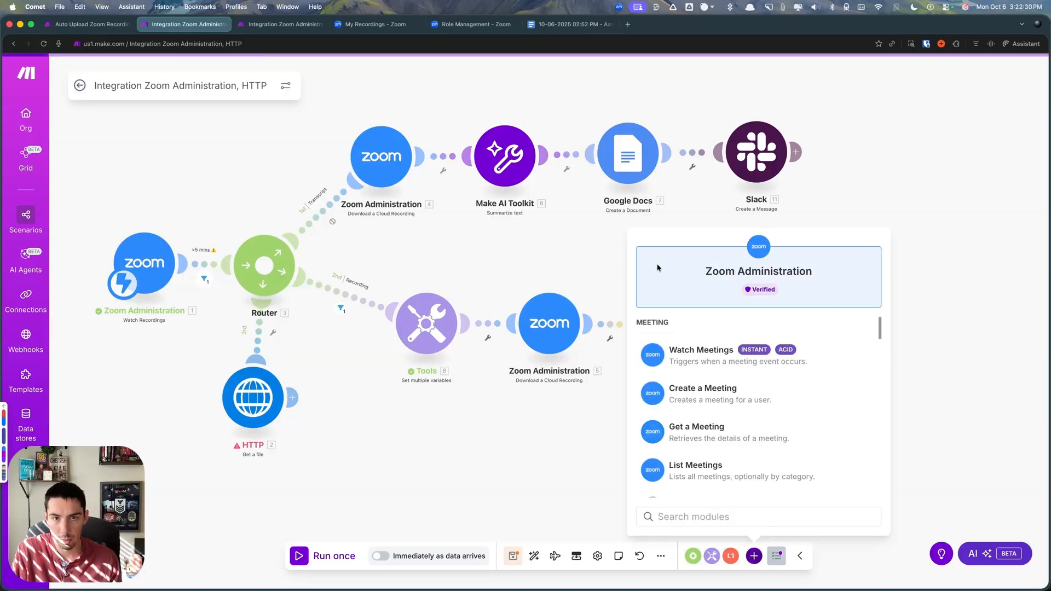
{"action": "left_click", "coordinate": [722, 516]}
{"action": "type", "text": "del"}
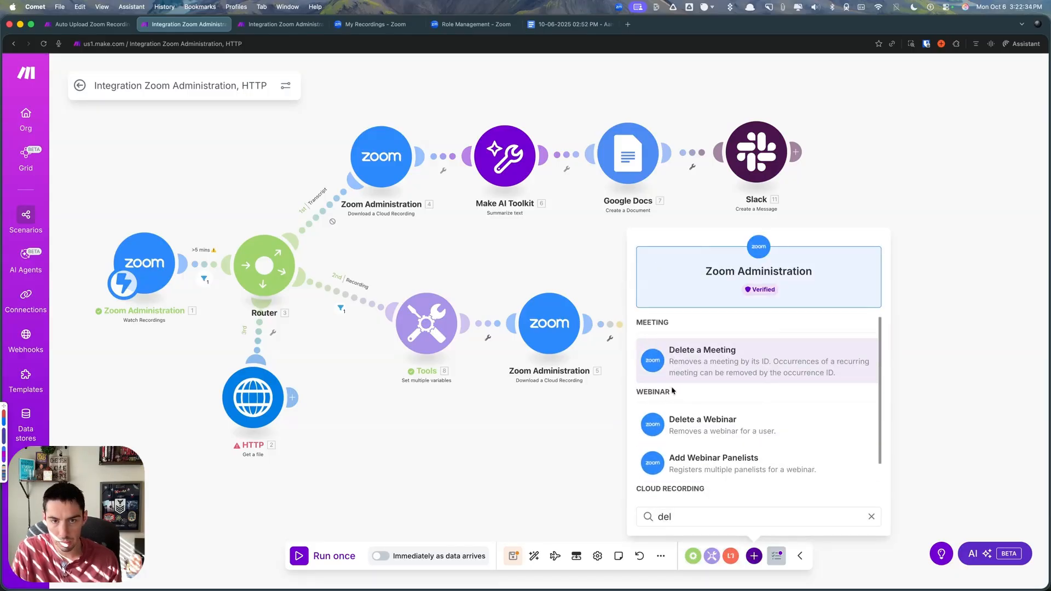
{"action": "scroll", "coordinate": [703, 415], "scroll_direction": "down", "scroll_amount": 2}
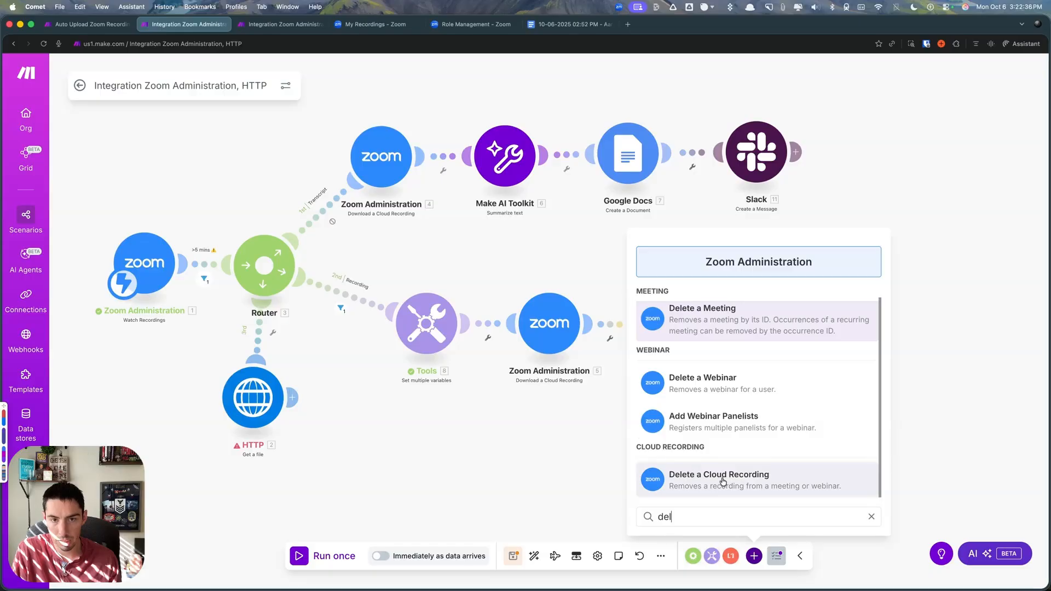
{"action": "left_click", "coordinate": [698, 486]}
{"action": "left_click_drag", "start_coordinate": [698, 486], "coordinate": [973, 335]}
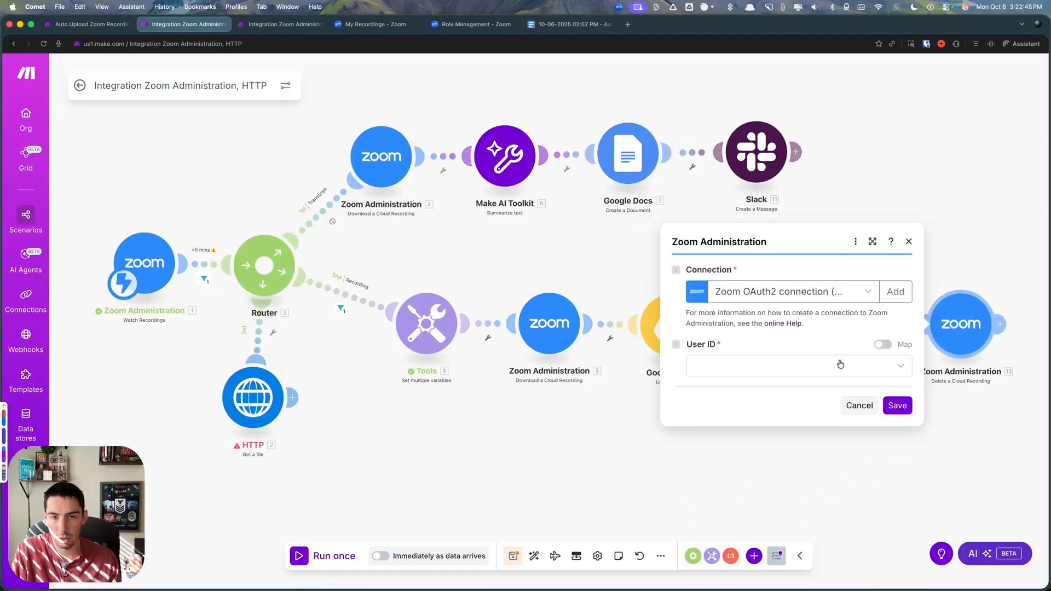
- Select the user for the delete module and map its Meeting ID to the Watch Recordings Meeting / Webinar ID
{"action": "left_click", "coordinate": [772, 368]}
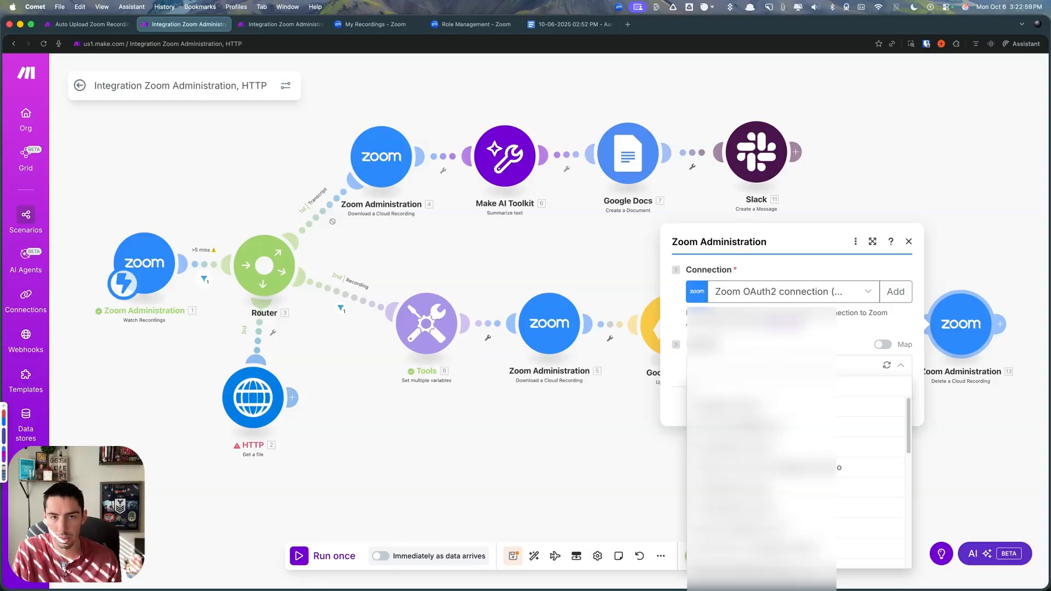
{"action": "left_click", "coordinate": [753, 406]}
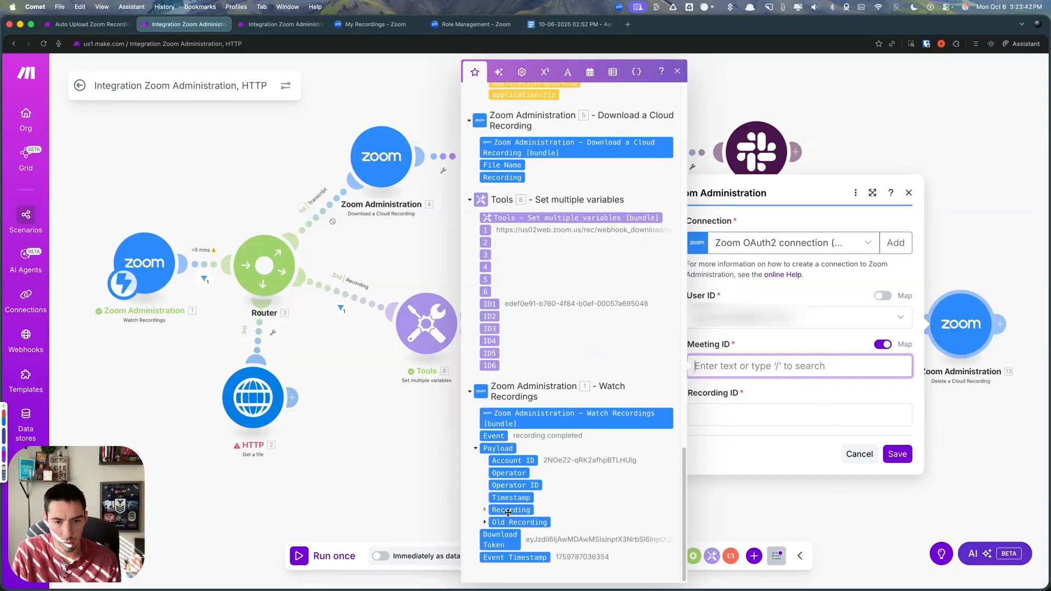
{"action": "left_click", "coordinate": [485, 511]}
{"action": "scroll", "coordinate": [537, 454], "scroll_direction": "down", "scroll_amount": 4}
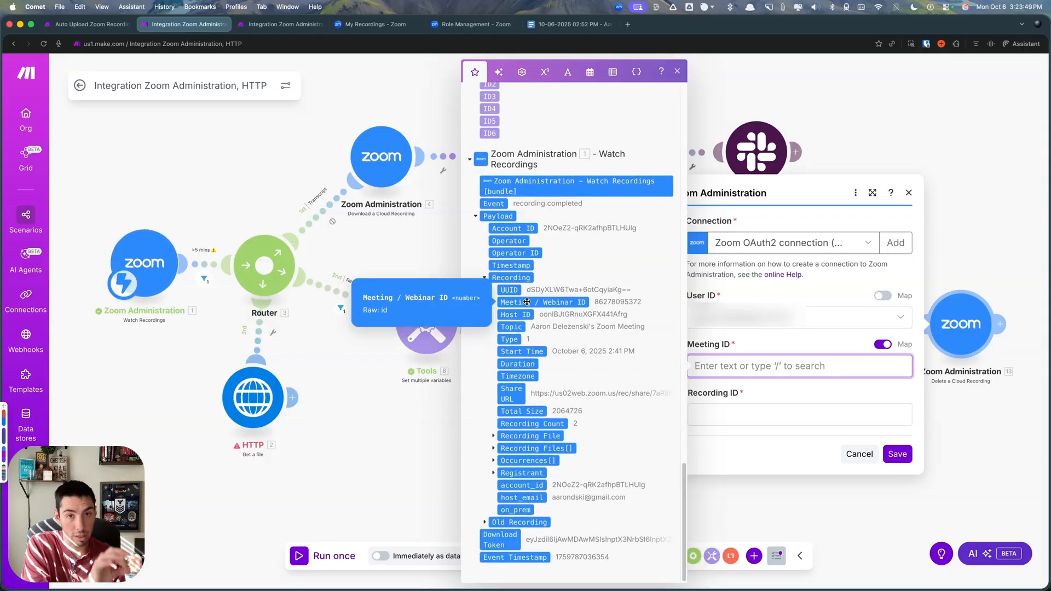
{"action": "left_click", "coordinate": [527, 302]}
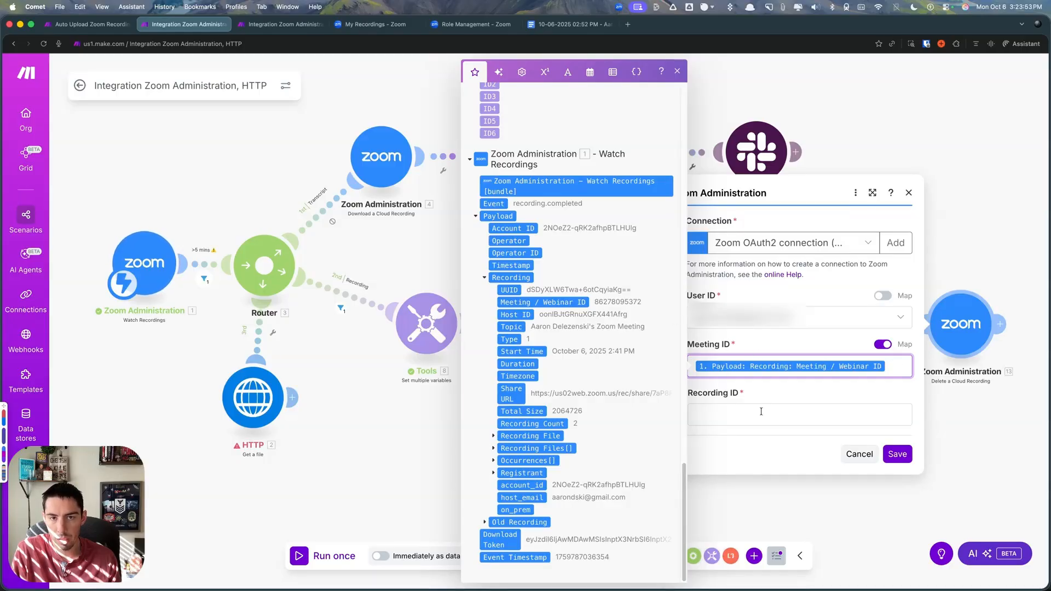
- Map the delete module's Recording ID to the Recording File ID under the Watch Recordings Recording Files[] and save the module
{"action": "left_click", "coordinate": [807, 406]}
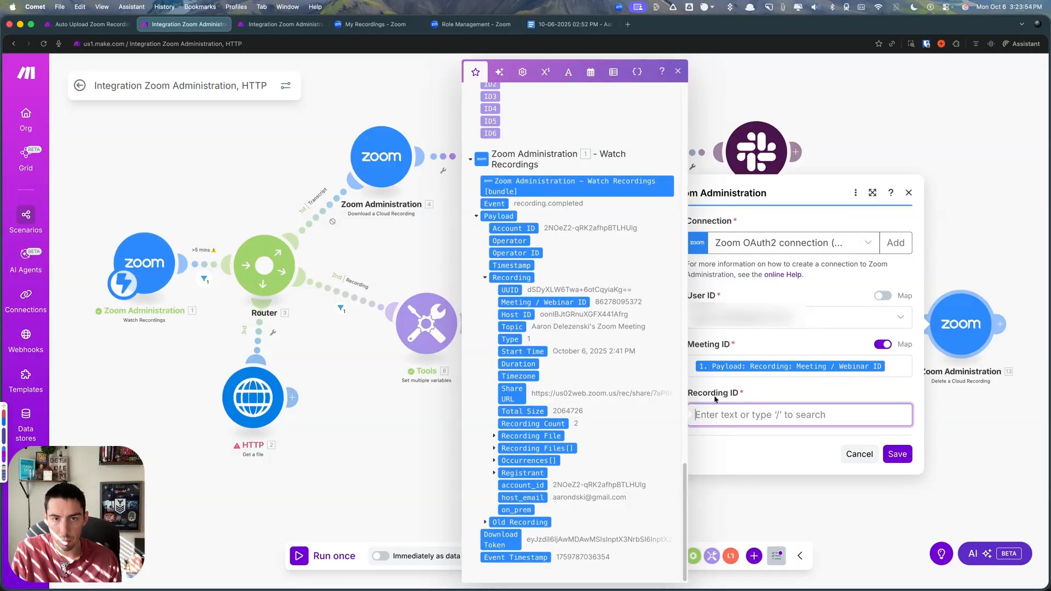
{"action": "left_click", "coordinate": [494, 451]}
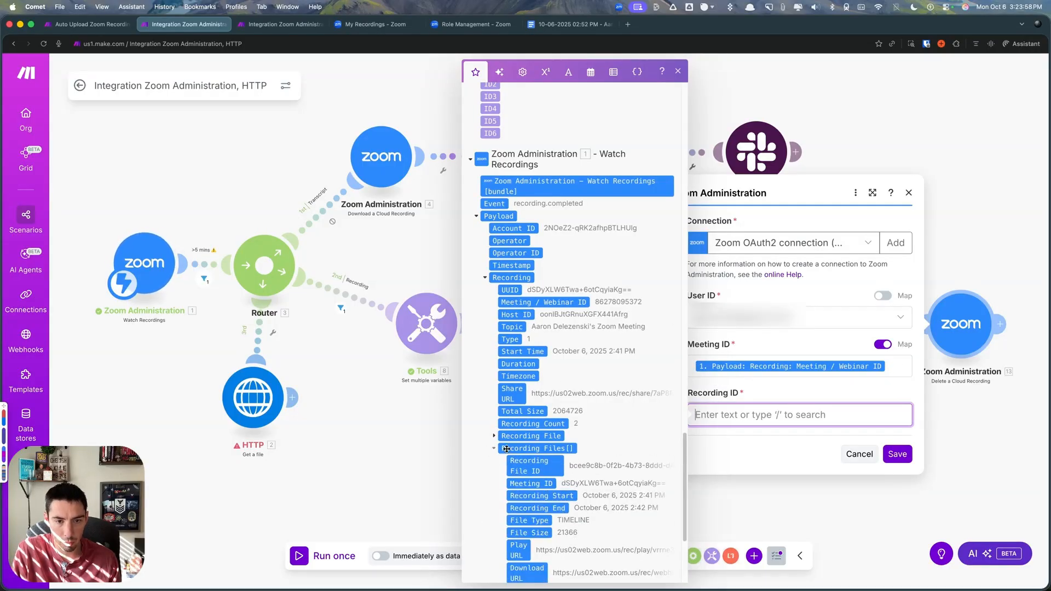
{"action": "scroll", "coordinate": [514, 427], "scroll_direction": "down", "scroll_amount": 3}
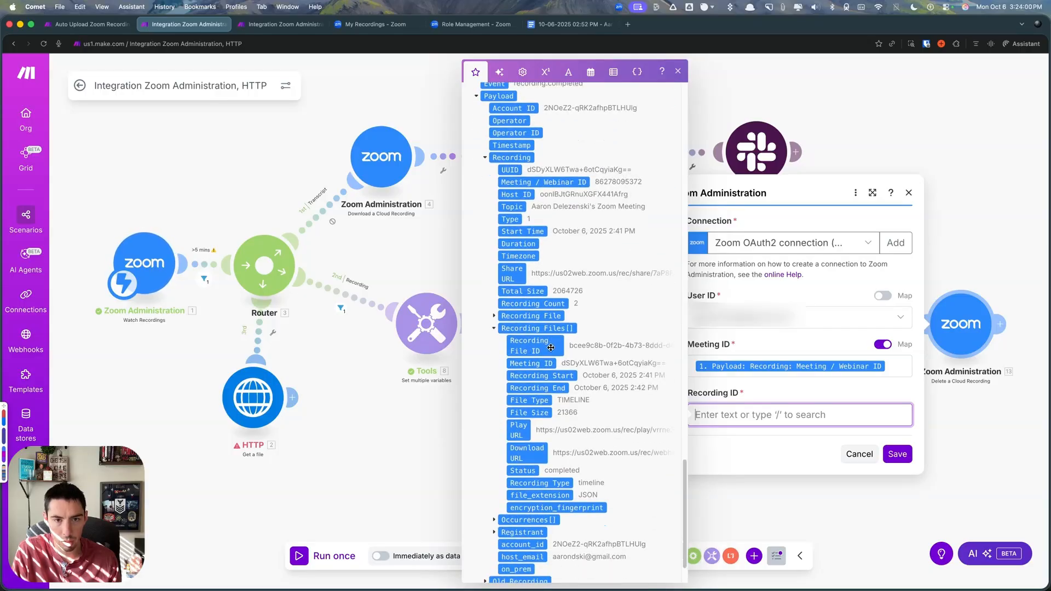
{"action": "left_click_drag", "start_coordinate": [527, 351], "coordinate": [732, 420]}
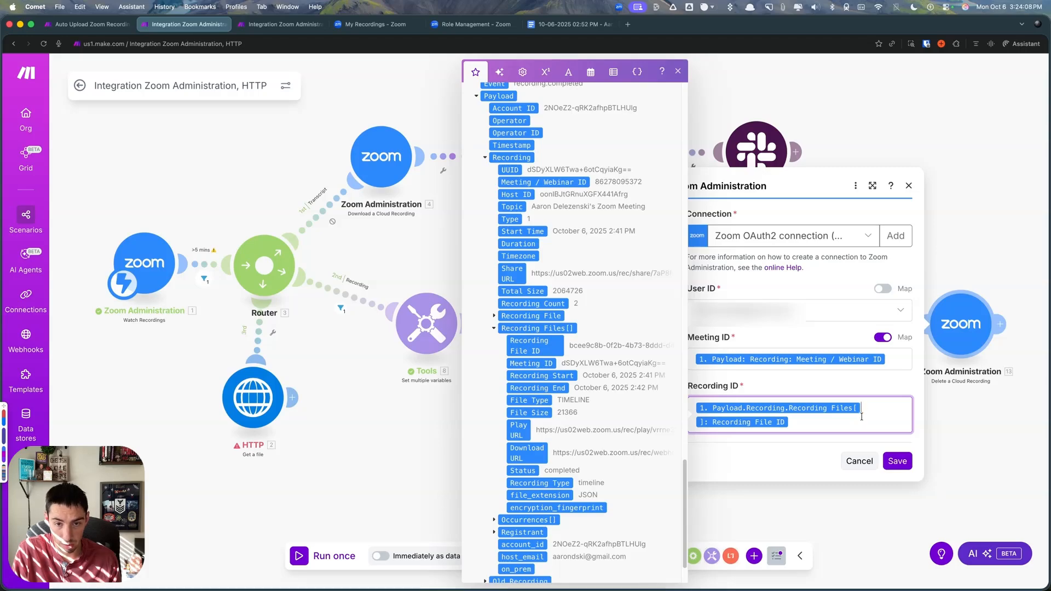
{"action": "key", "text": "BackSpace"}
{"action": "type", "text": "2"}
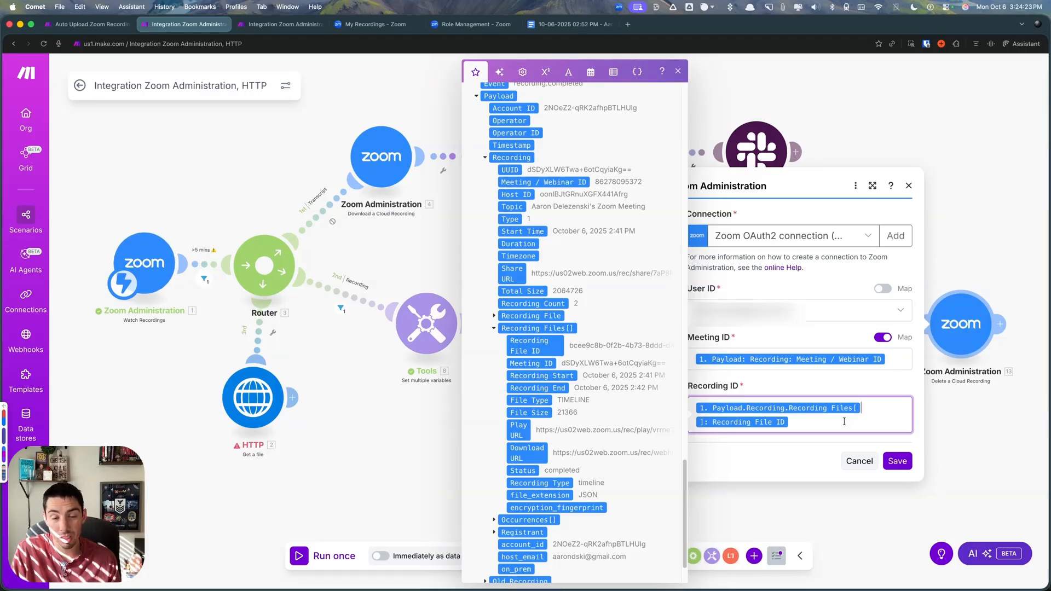
{"action": "left_click", "coordinate": [898, 461]}
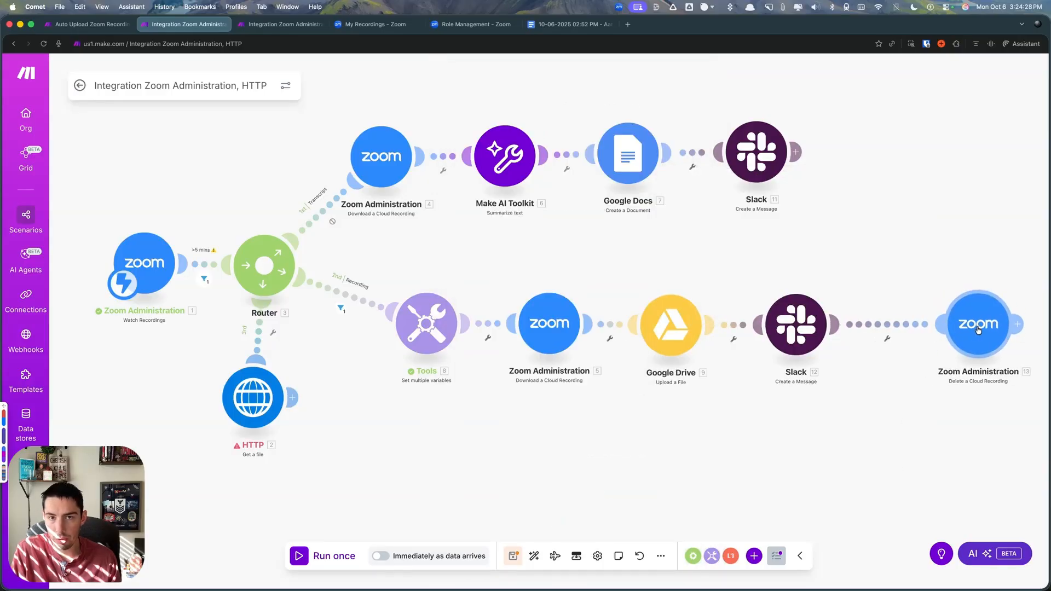
- Insert a Flow Control Repeater module between Slack and Delete a Cloud Recording on the Recording route
{"action": "left_click", "coordinate": [882, 325]}
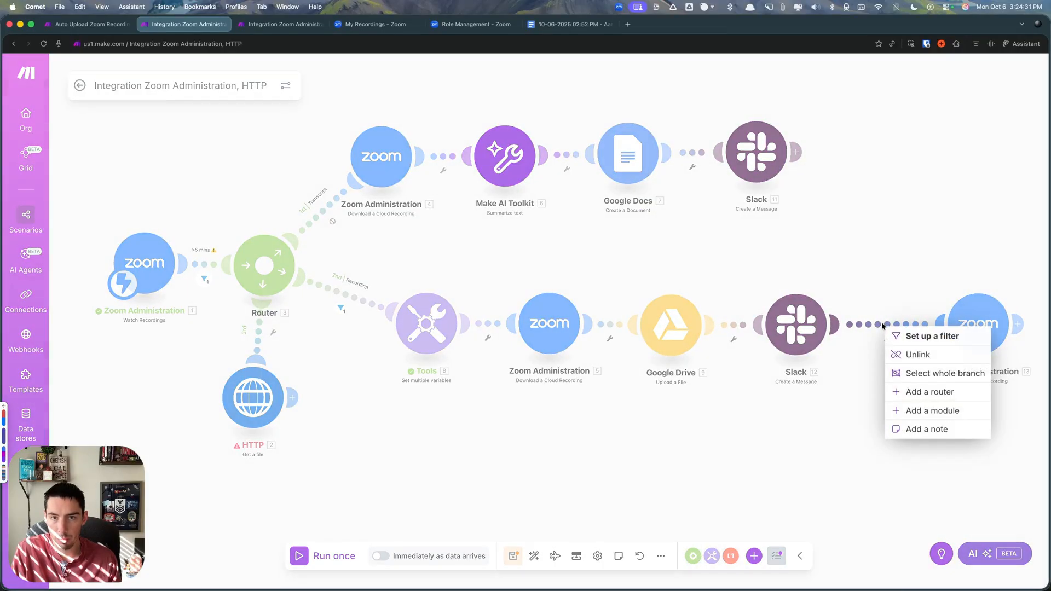
{"action": "left_click", "coordinate": [920, 410]}
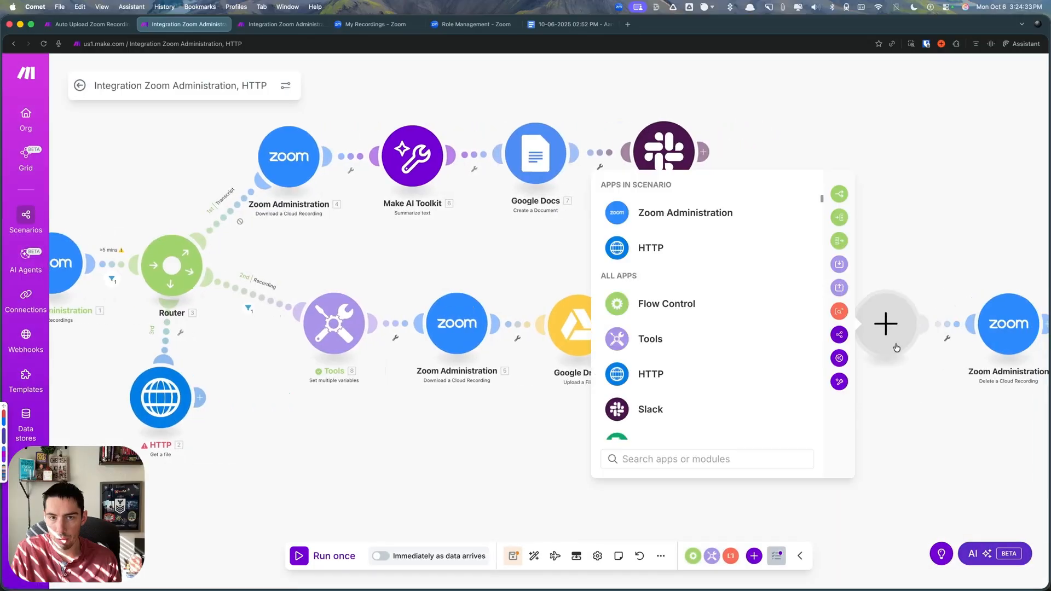
{"action": "left_click", "coordinate": [667, 305]}
{"action": "left_click", "coordinate": [664, 314]}
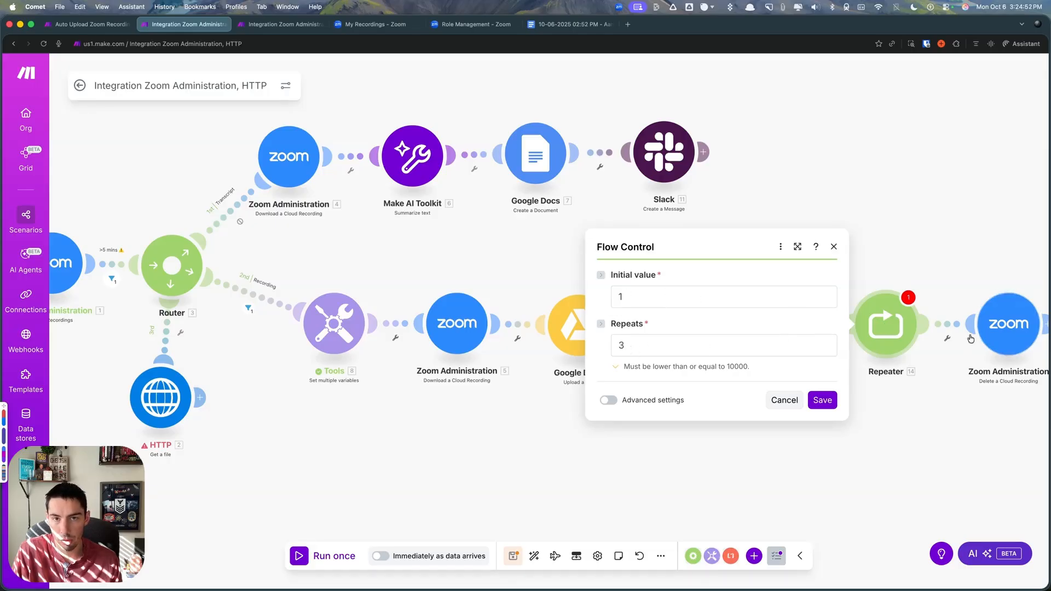
- Set the Repeater's Repeats to the Watch Recordings payload's Recording Count and save the module
{"action": "left_click", "coordinate": [628, 346]}
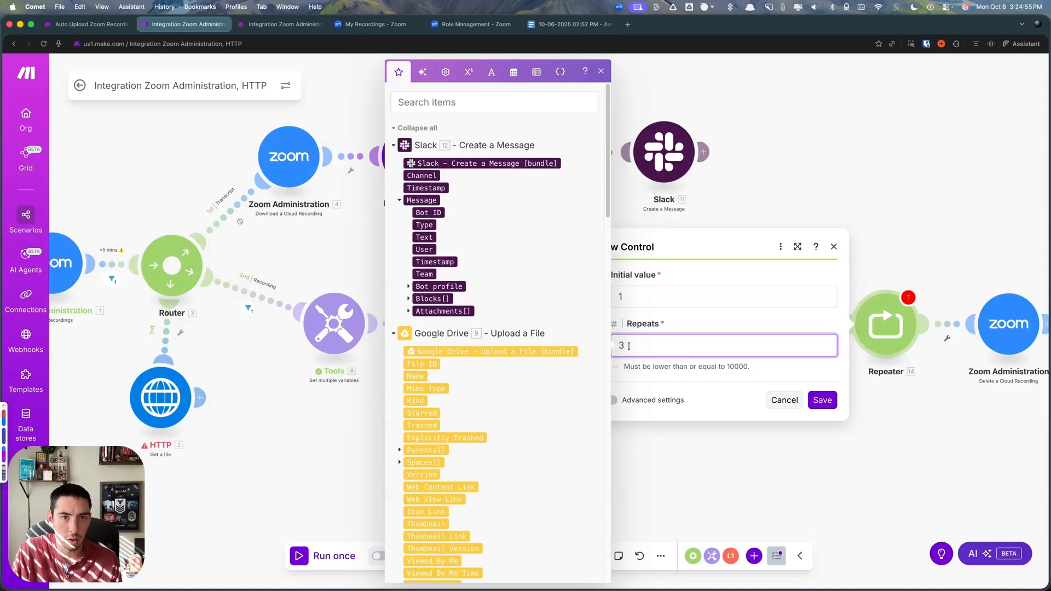
{"action": "key", "text": "BackSpace"}
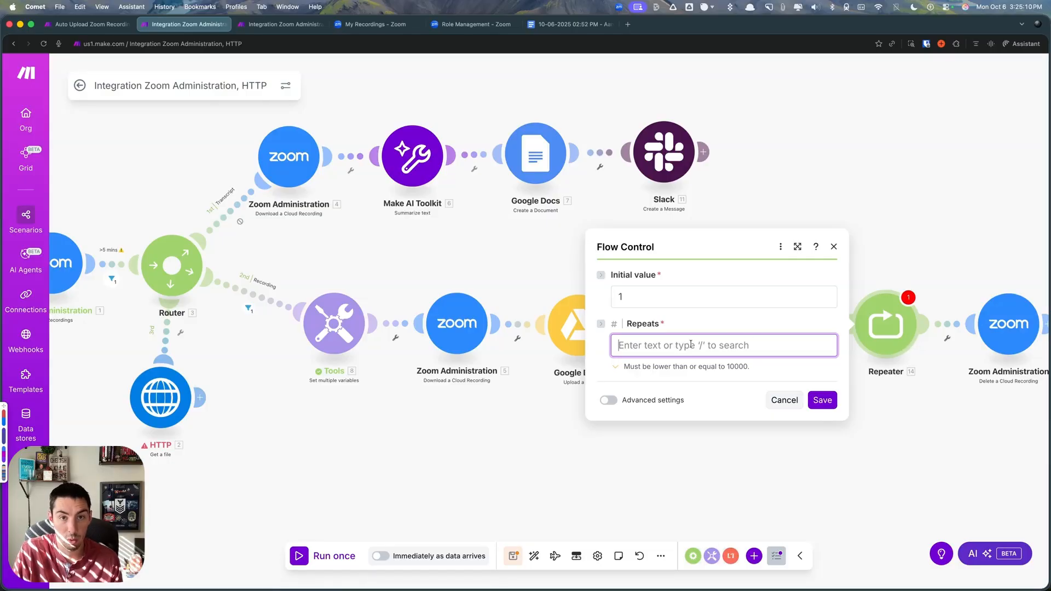
{"action": "left_click", "coordinate": [646, 347]}
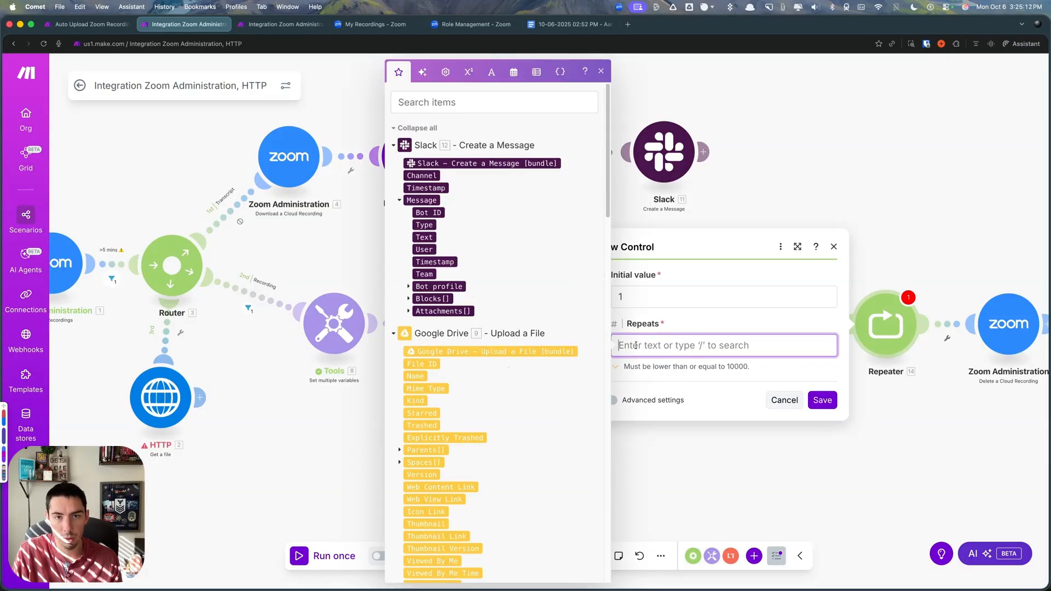
{"action": "scroll", "coordinate": [474, 290], "scroll_direction": "down", "scroll_amount": 15}
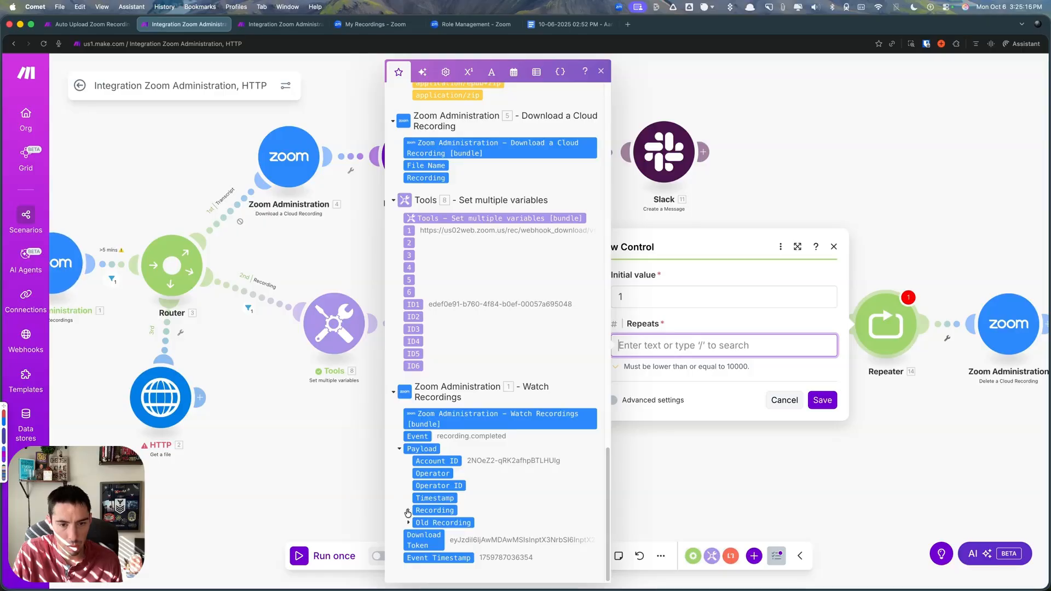
{"action": "left_click", "coordinate": [408, 513]}
{"action": "scroll", "coordinate": [434, 342], "scroll_direction": "down", "scroll_amount": 5}
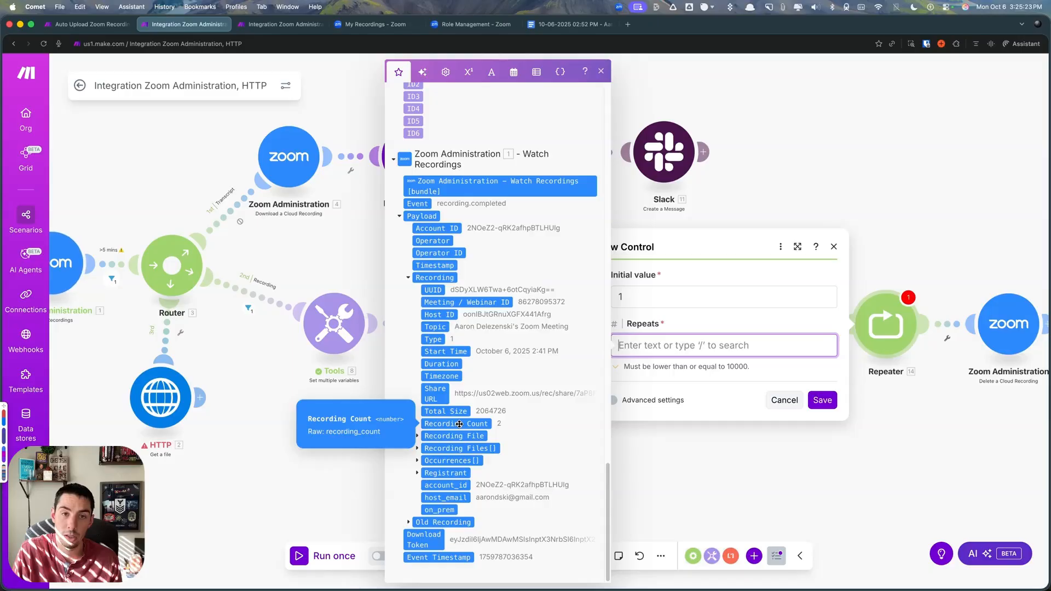
{"action": "left_click", "coordinate": [482, 424]}
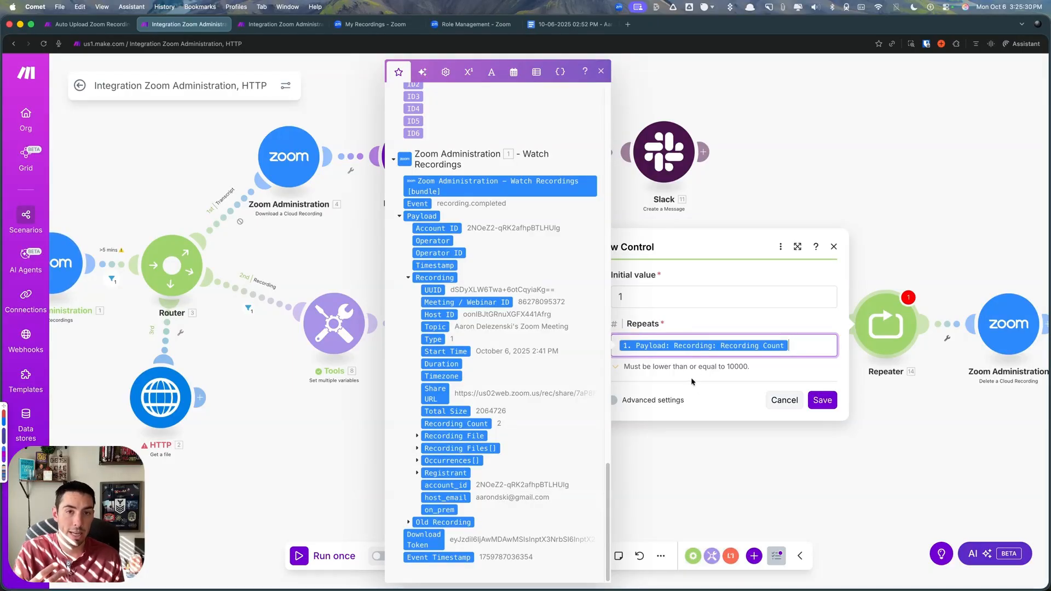
{"action": "left_click", "coordinate": [821, 400]}
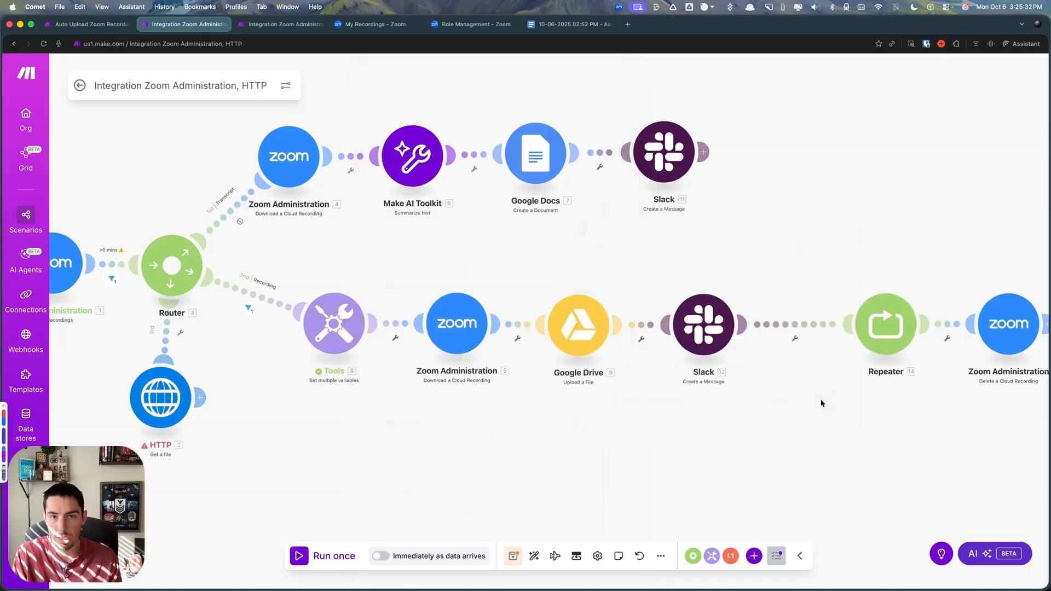
- Close up the Repeater and delete modules, then index Recording Files[] in the delete module's Recording ID with the Repeater's i and save
{"action": "left_click_drag", "start_coordinate": [887, 328], "coordinate": [825, 326]}
{"action": "left_click_drag", "start_coordinate": [1011, 329], "coordinate": [951, 323]}
{"action": "left_click", "coordinate": [951, 320]}
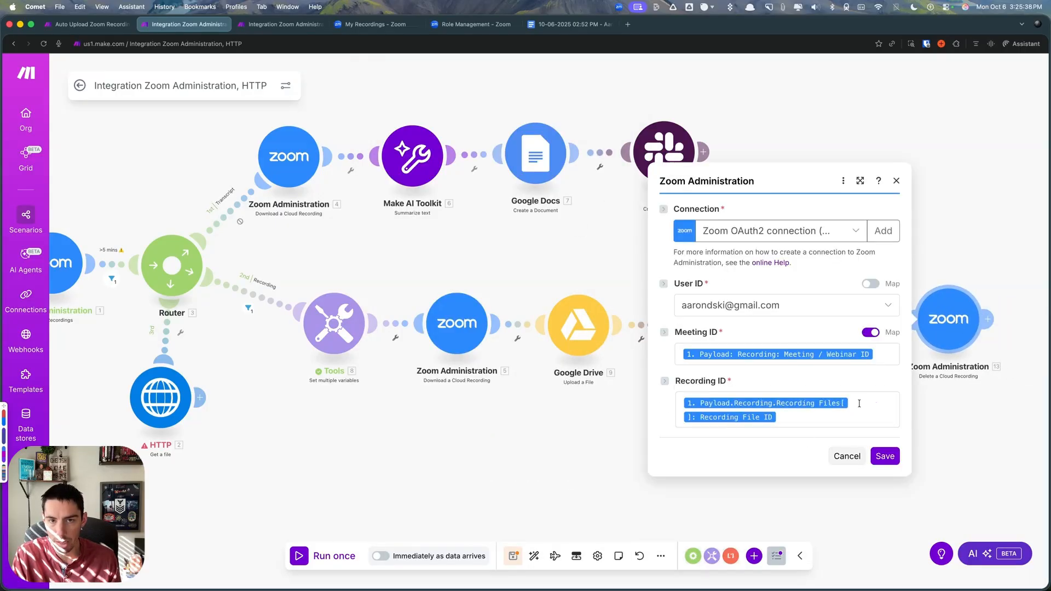
{"action": "left_click", "coordinate": [858, 404]}
{"action": "scroll", "coordinate": [549, 434], "scroll_direction": "down", "scroll_amount": 5}
{"action": "scroll", "coordinate": [473, 176], "scroll_direction": "up", "scroll_amount": 5}
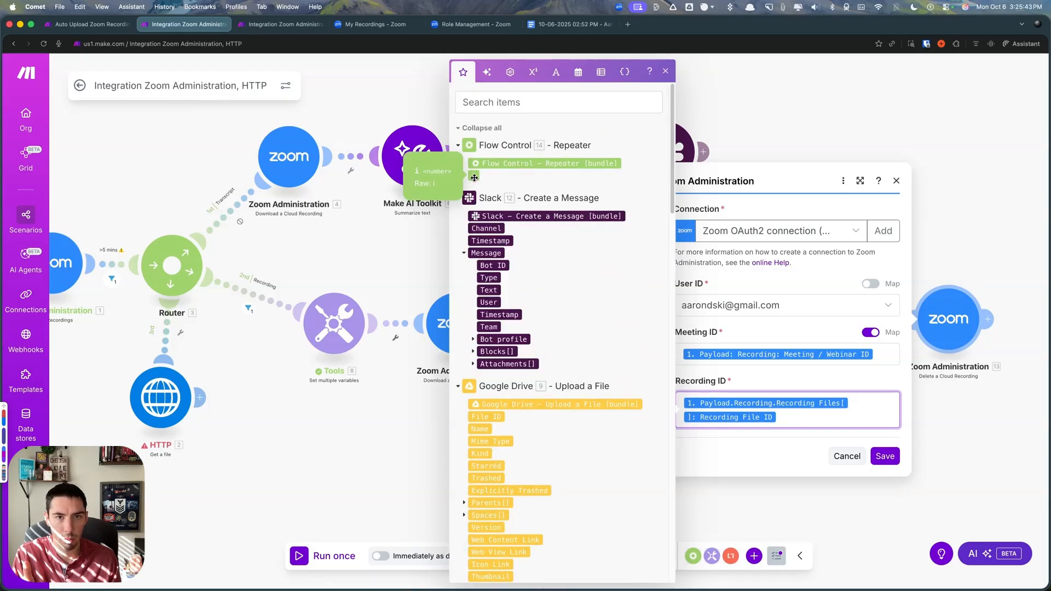
{"action": "left_click", "coordinate": [474, 176]}
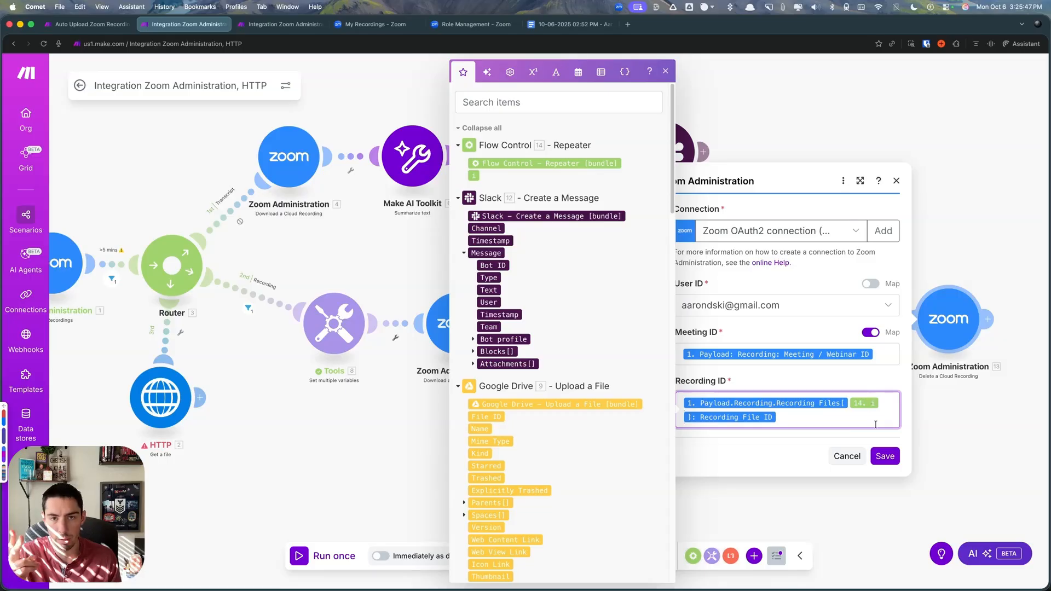
{"action": "left_click", "coordinate": [884, 456]}
- Re-enable the disabled Transcript route between the router and the Zoom download module
{"action": "scroll", "coordinate": [777, 455], "scroll_direction": "down", "scroll_amount": 3}
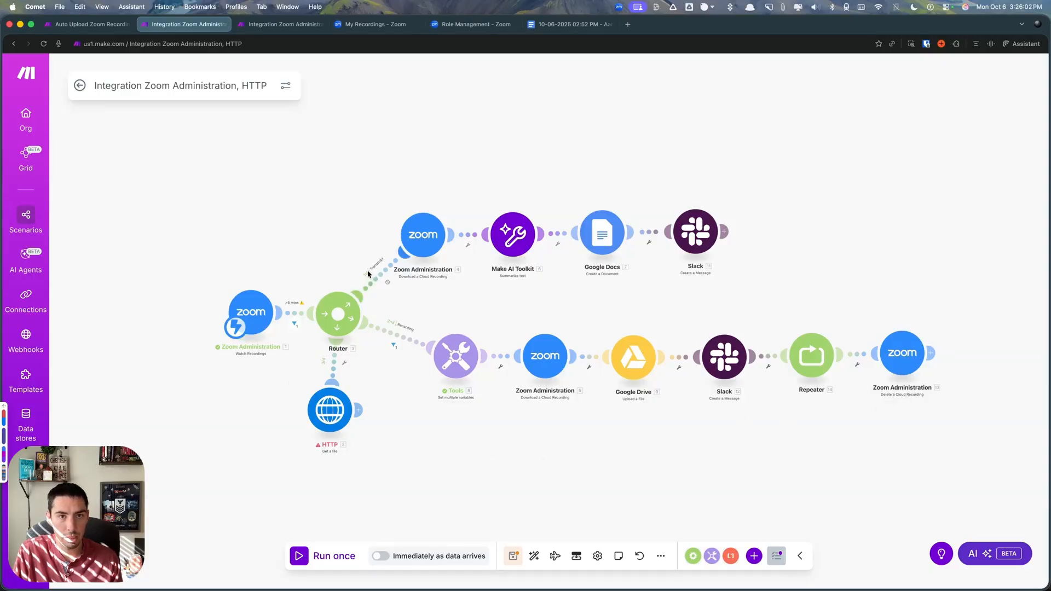
{"action": "left_click", "coordinate": [379, 287]}
{"action": "left_click", "coordinate": [421, 328]}
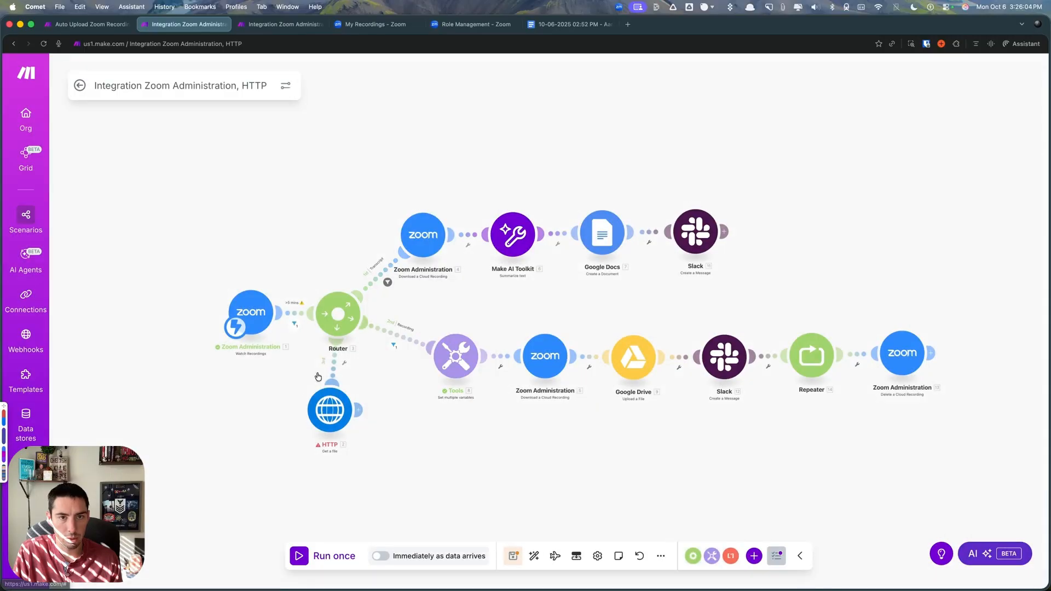
{"action": "left_click", "coordinate": [333, 369]}
{"action": "left_click", "coordinate": [369, 393]}
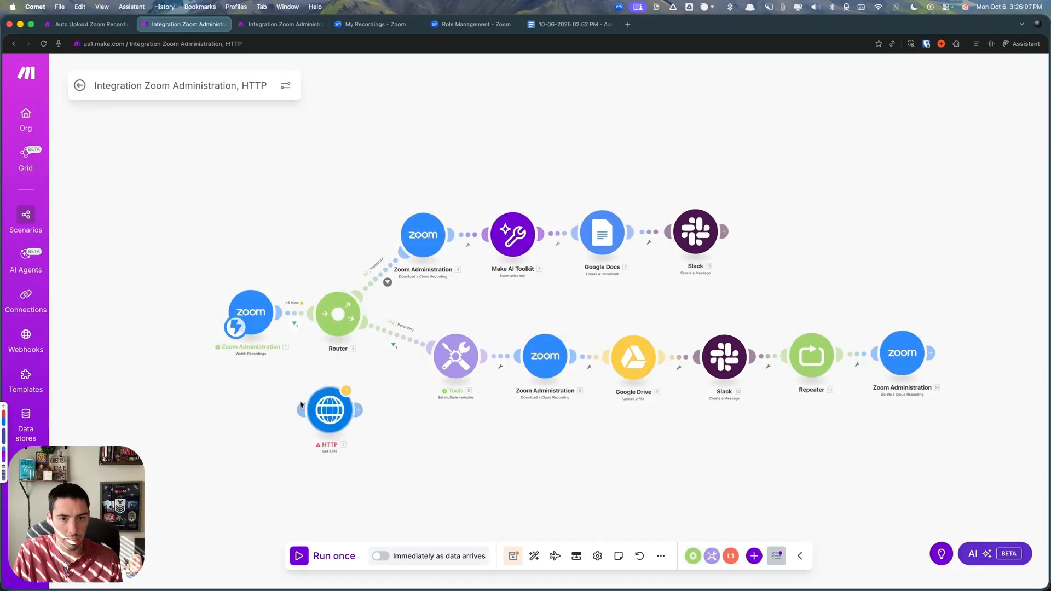
{"action": "left_click", "coordinate": [294, 323]}
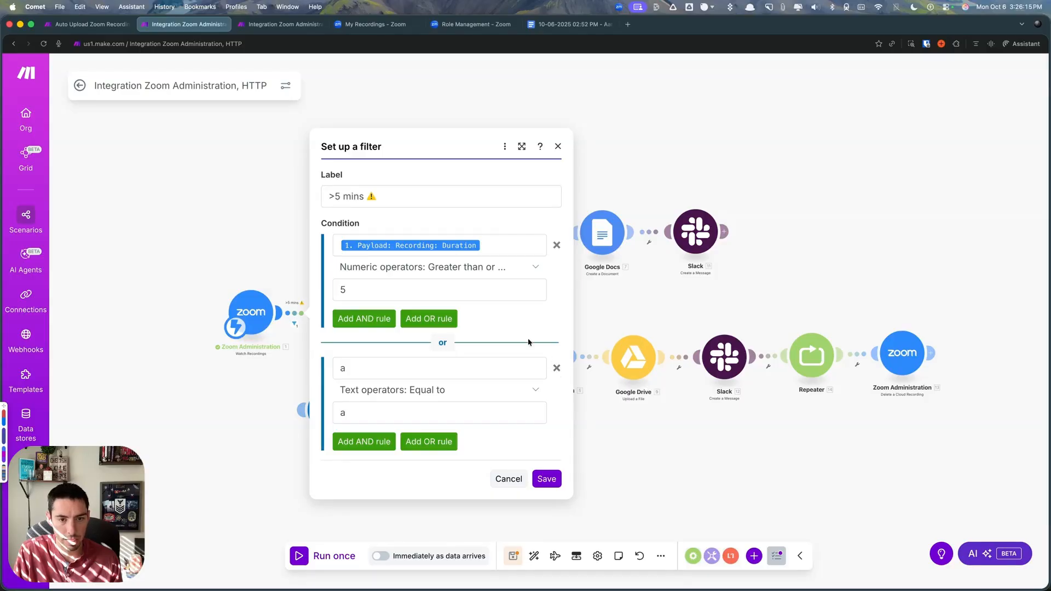
{"action": "left_click", "coordinate": [546, 479]}
{"action": "left_click_drag", "start_coordinate": [313, 388], "coordinate": [340, 321]}
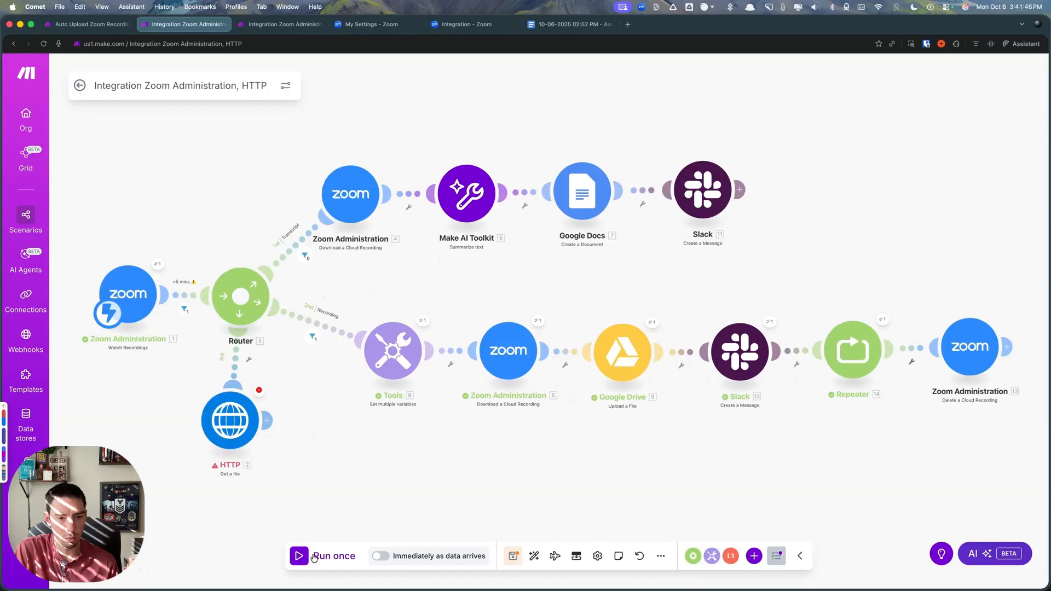
- Run the scenario once with the existing webhook data and inspect the operations of the Delete a Cloud Recording module
{"action": "left_click", "coordinate": [314, 556]}
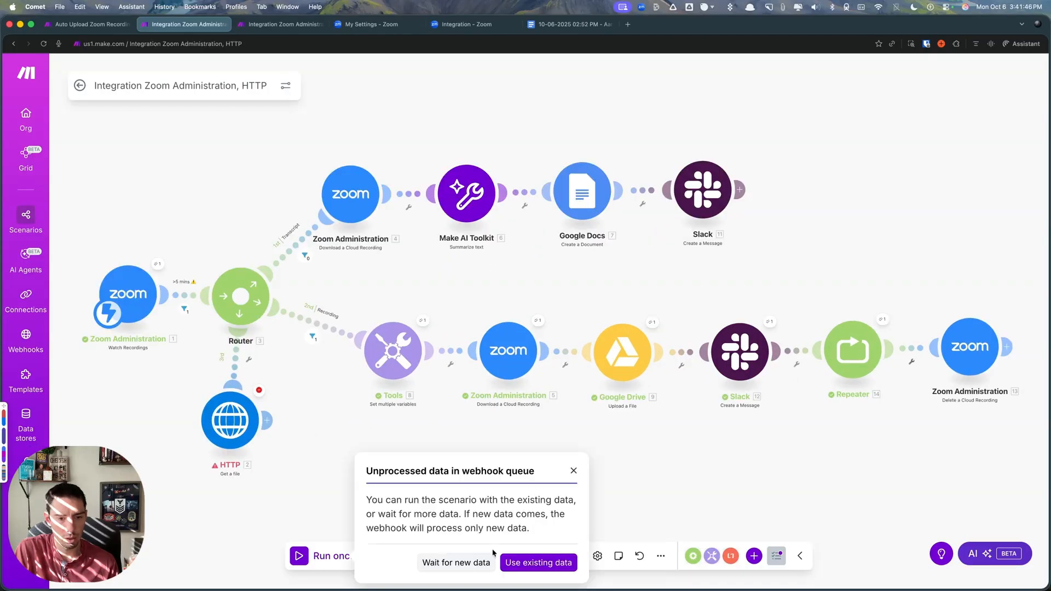
{"action": "left_click", "coordinate": [529, 569]}
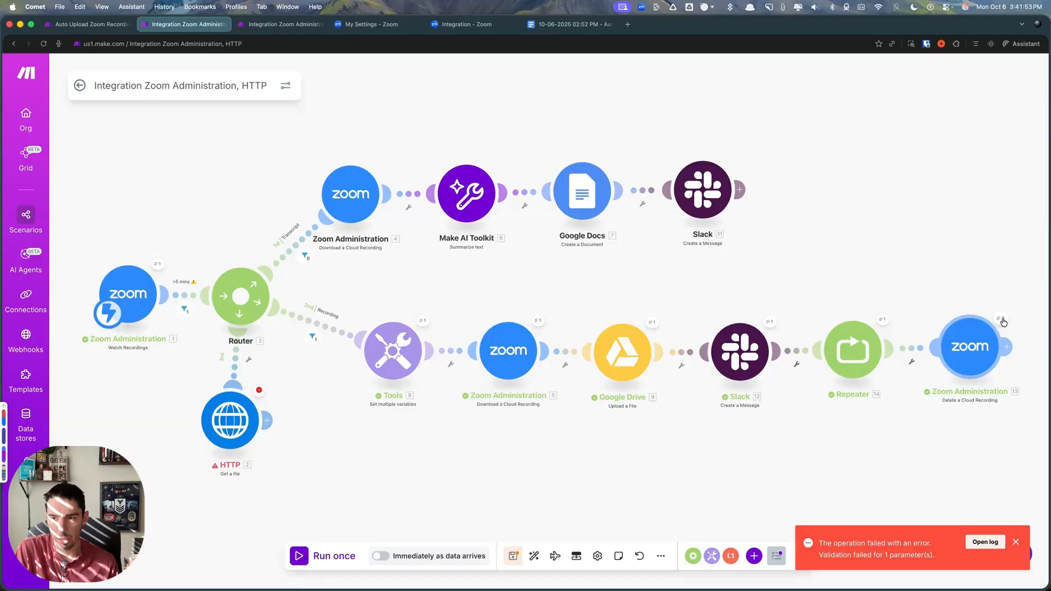
{"action": "left_click", "coordinate": [999, 317]}
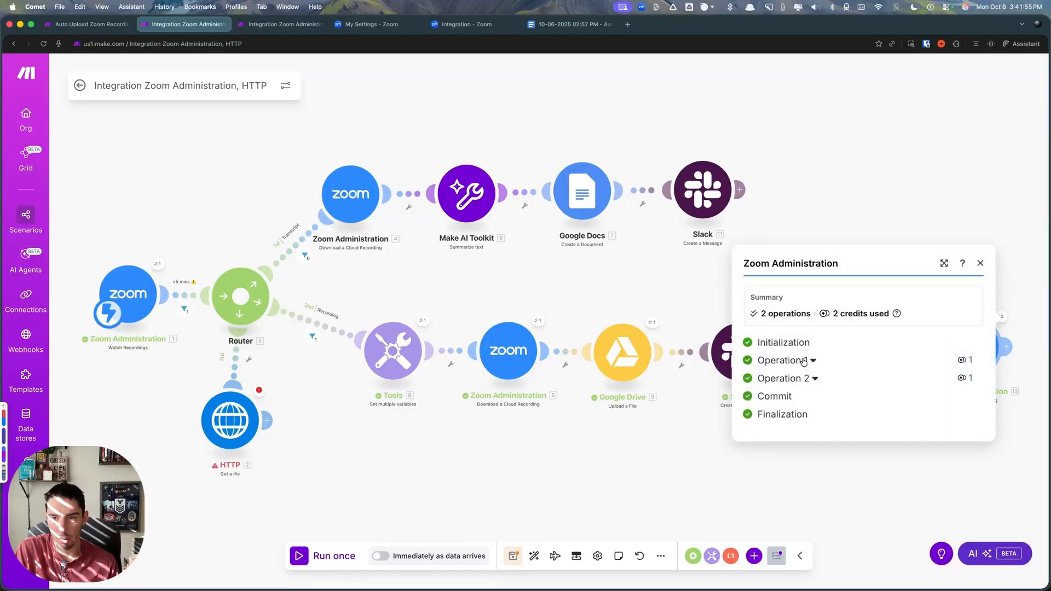
{"action": "left_click", "coordinate": [618, 449]}
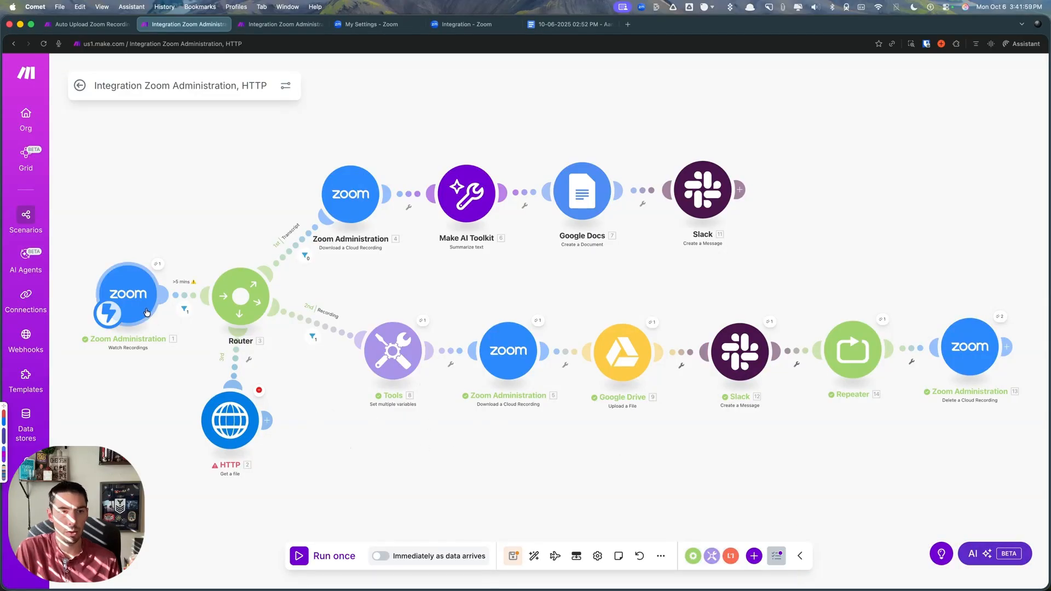
- Remove the "a equal to a" OR rule from the filter before the router, label the filter ">5 mins" and save it
{"action": "left_click", "coordinate": [187, 300]}
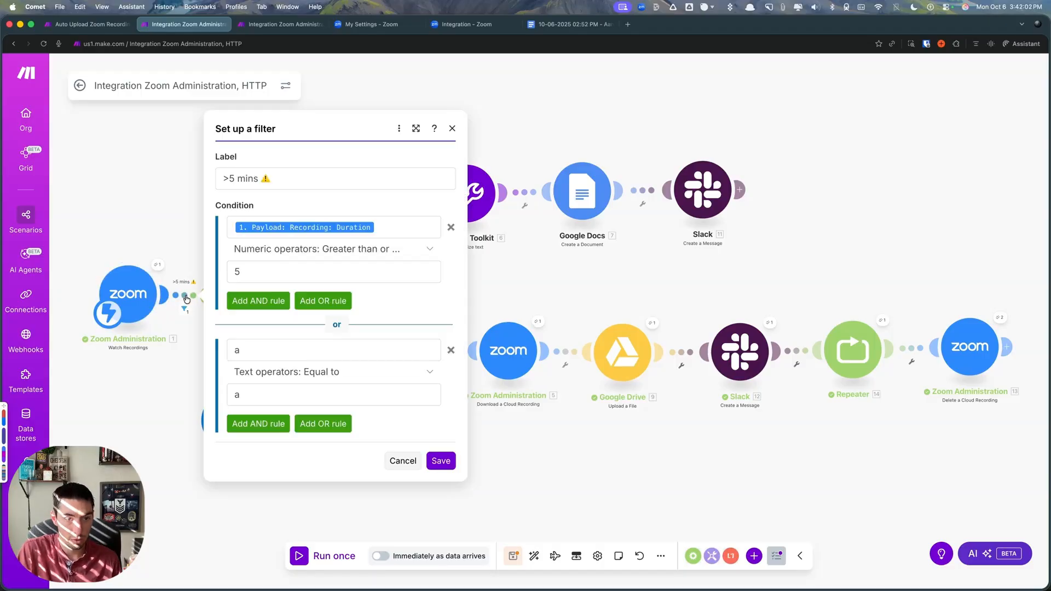
{"action": "left_click", "coordinate": [448, 350]}
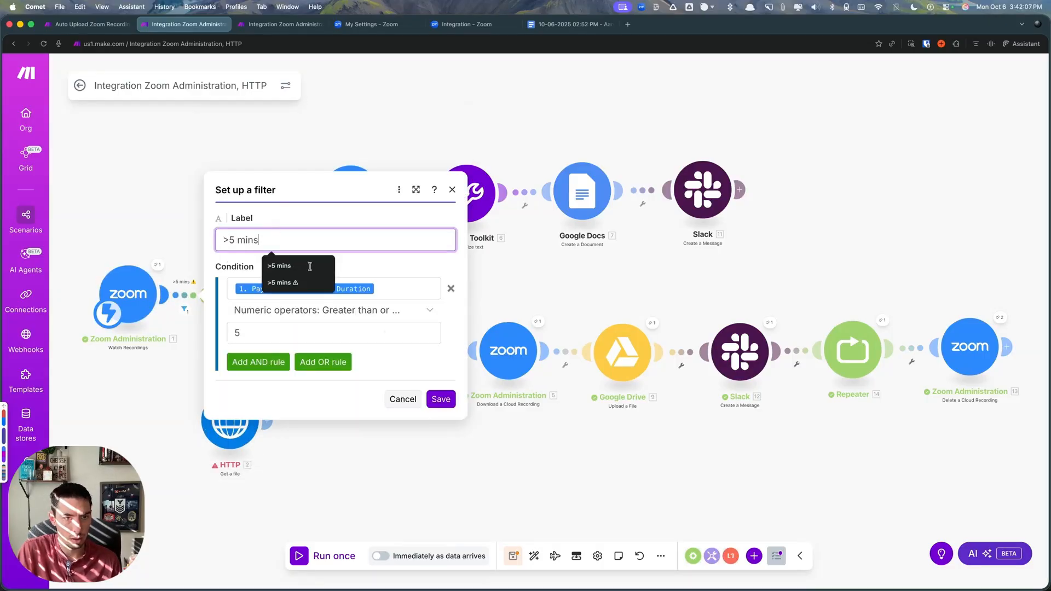
{"action": "left_click", "coordinate": [440, 401]}
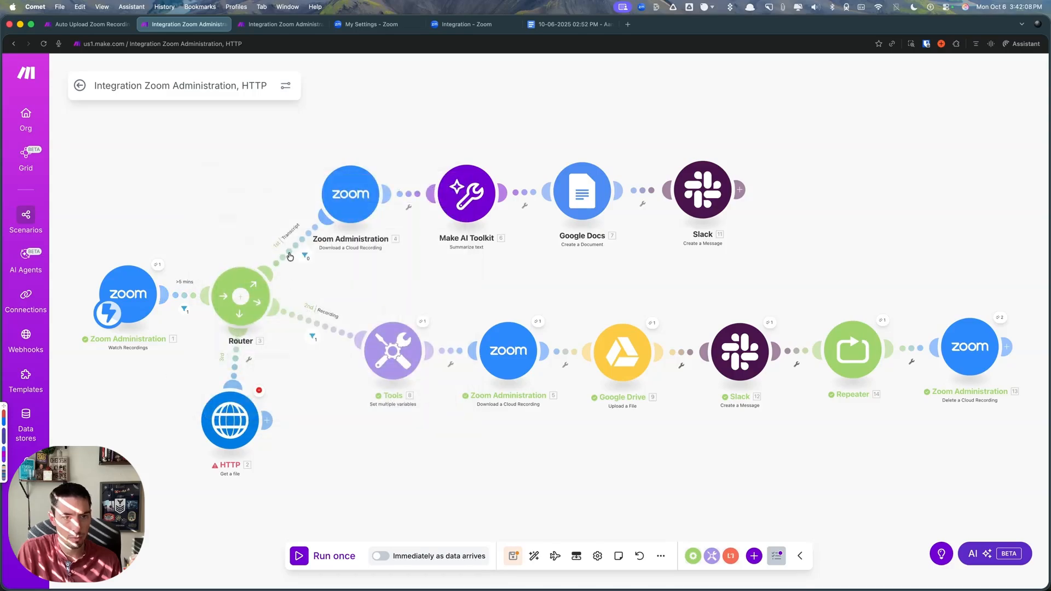
- Review the filters on the Transcript and Recording routes
{"action": "left_click", "coordinate": [301, 256]}
{"action": "left_click", "coordinate": [509, 383]}
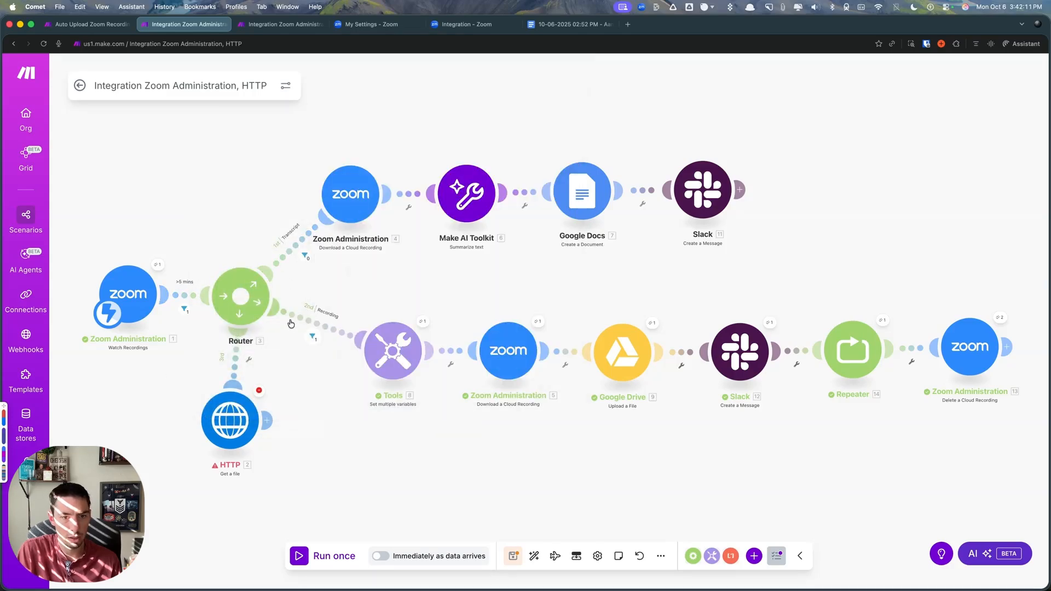
{"action": "left_click", "coordinate": [338, 355]}
{"action": "left_click", "coordinate": [539, 462]}
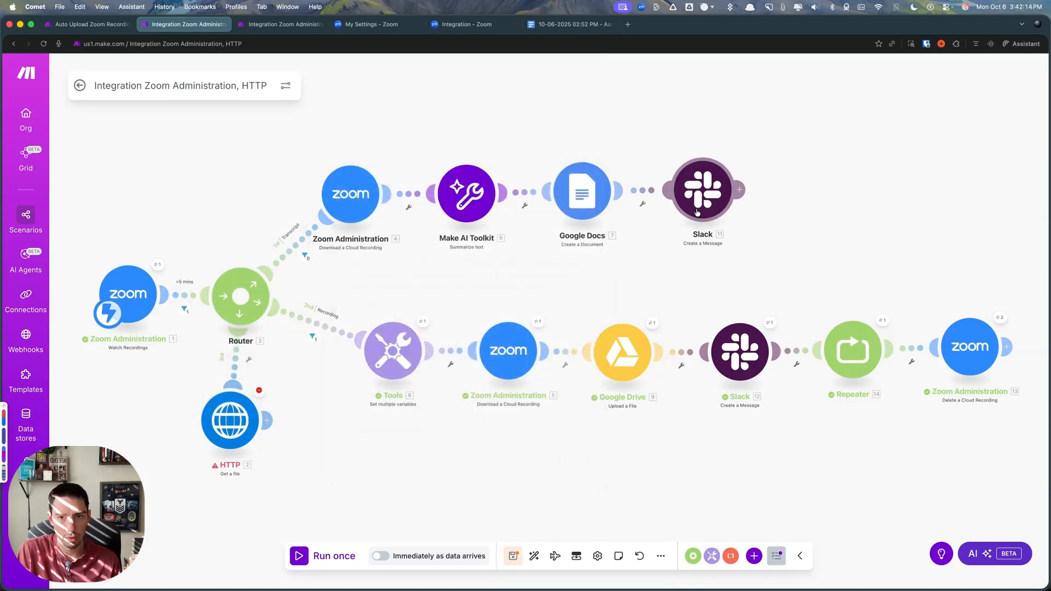
- Unlink the HTTP module from the router, move it clear of the flow and auto-align the scenario
{"action": "right_click", "coordinate": [235, 366]}
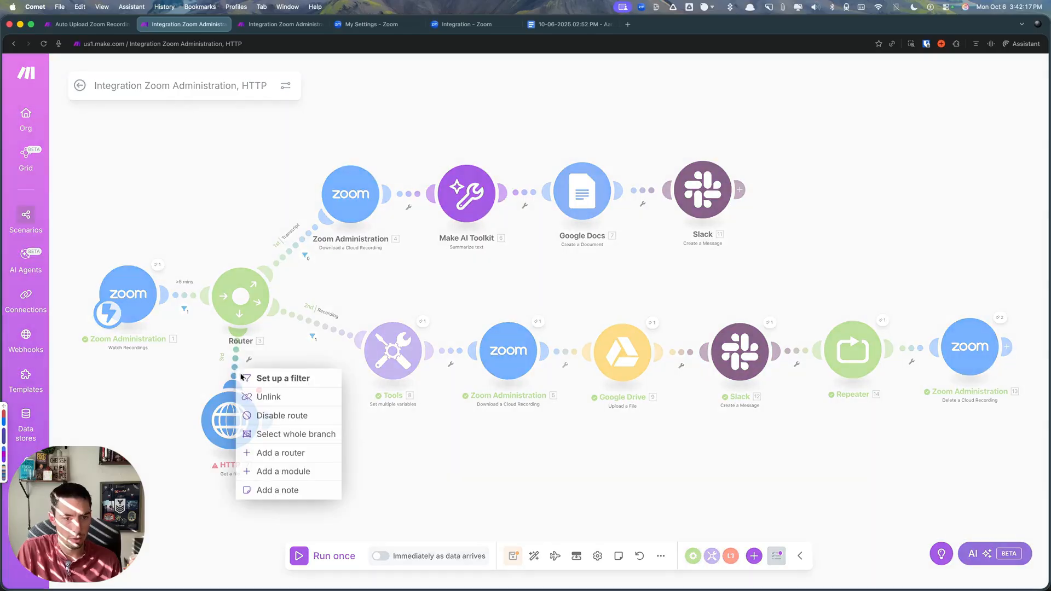
{"action": "left_click", "coordinate": [252, 395]}
{"action": "left_click_drag", "start_coordinate": [238, 419], "coordinate": [222, 520]}
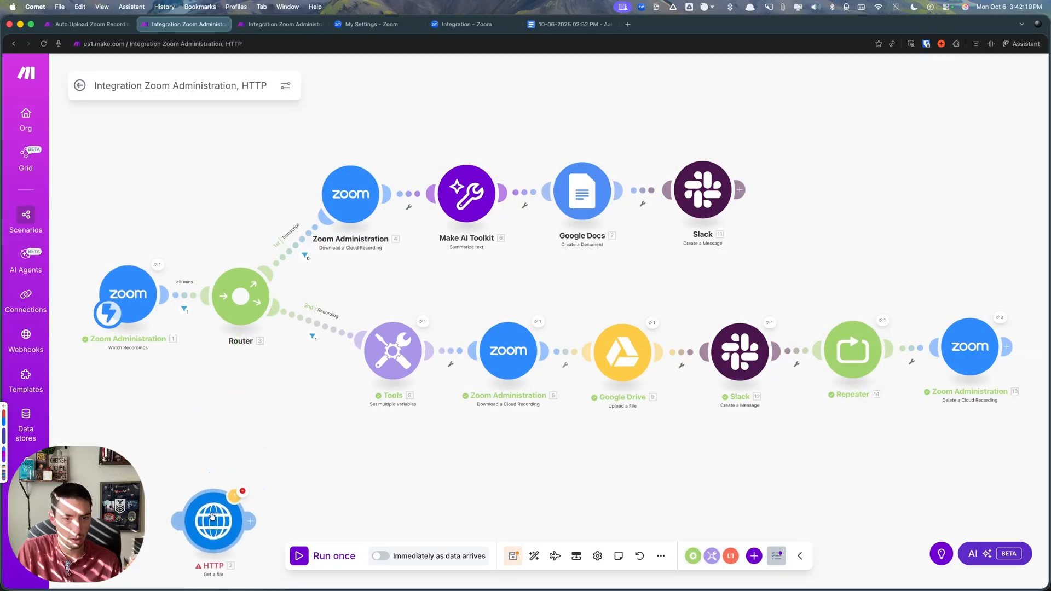
{"action": "left_click", "coordinate": [534, 556]}
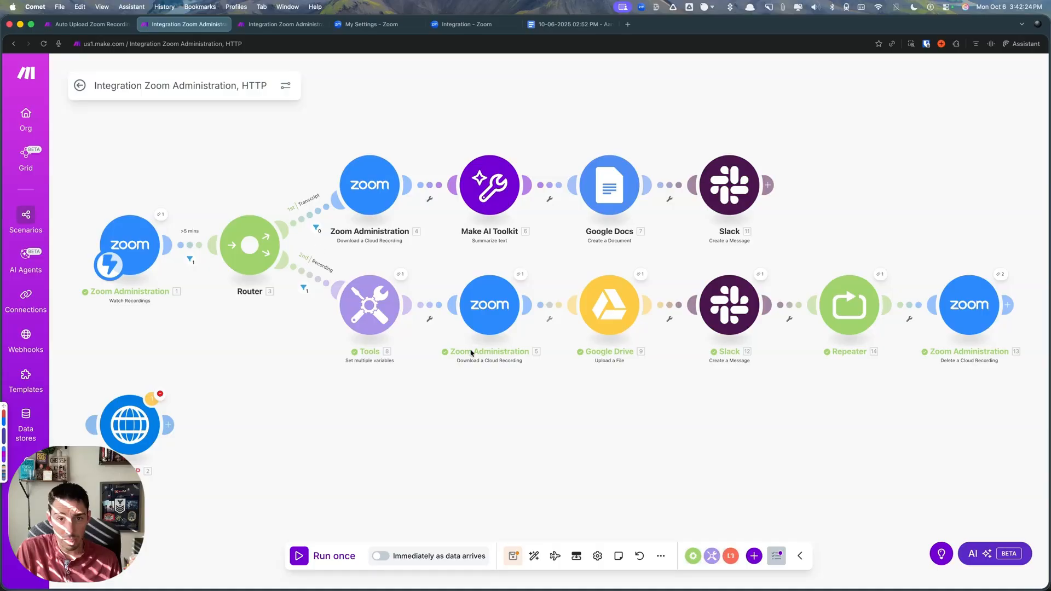